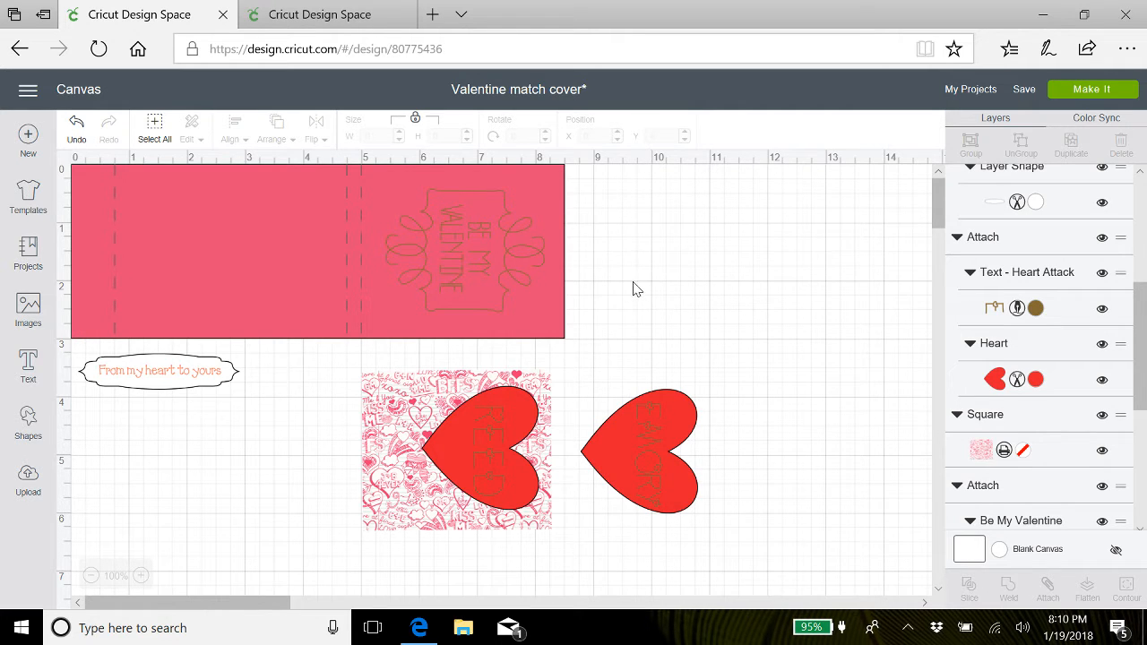
Switch to the blank Untitled project and insert a square shape on the canvas
{"action": "left_click", "coordinate": [320, 20]}
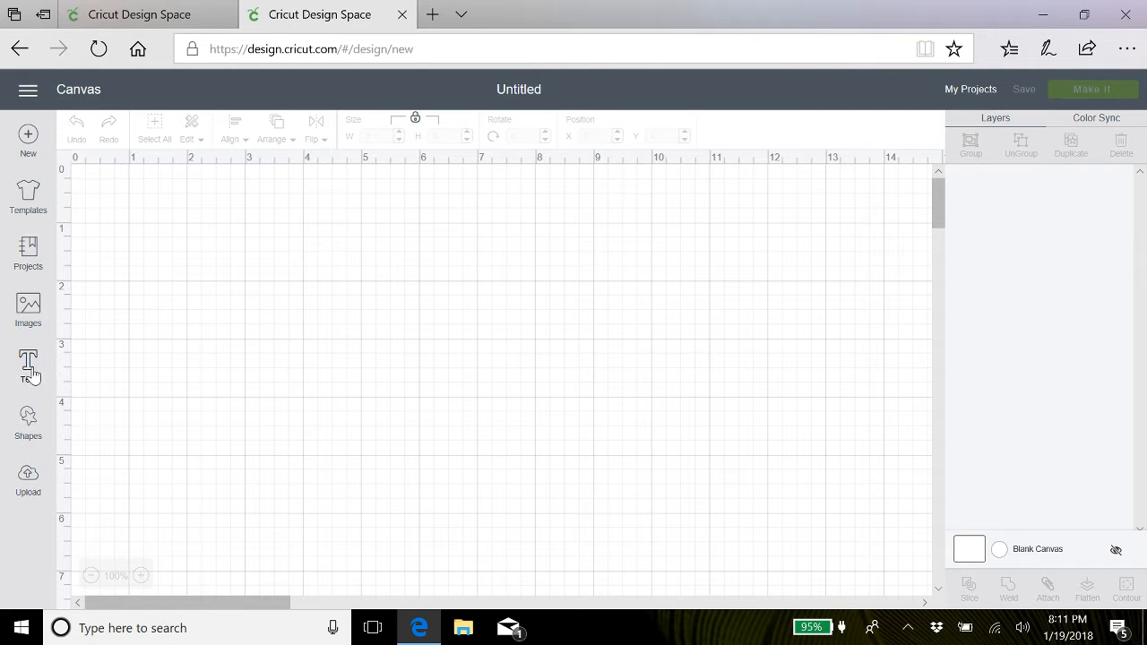
{"action": "left_click", "coordinate": [27, 419]}
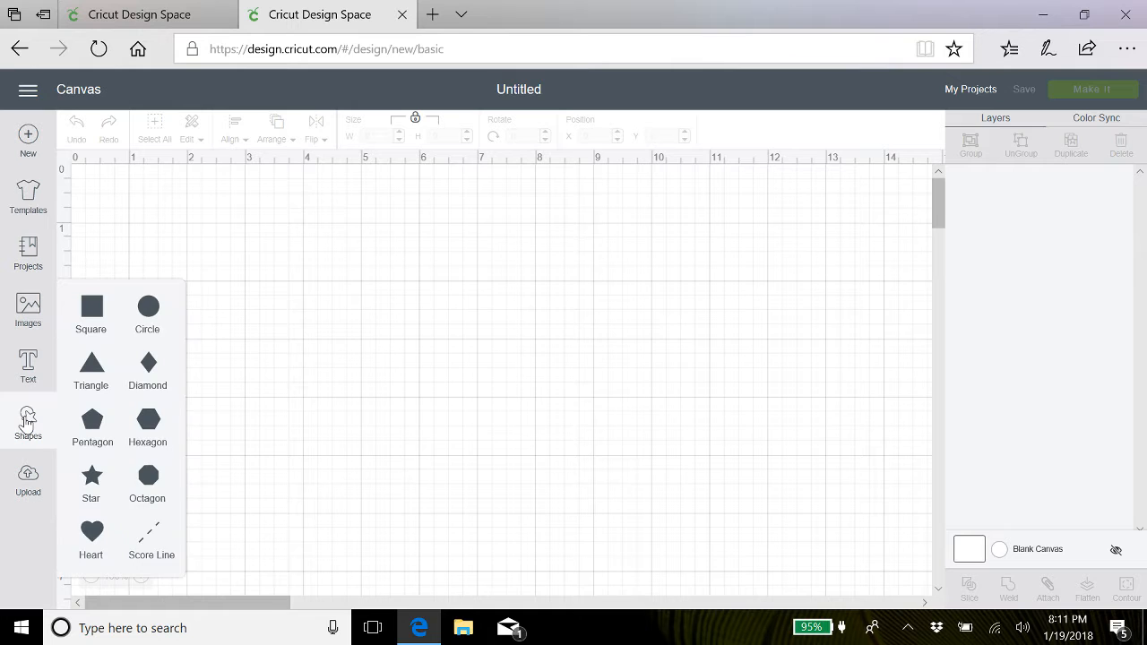
{"action": "left_click", "coordinate": [90, 310]}
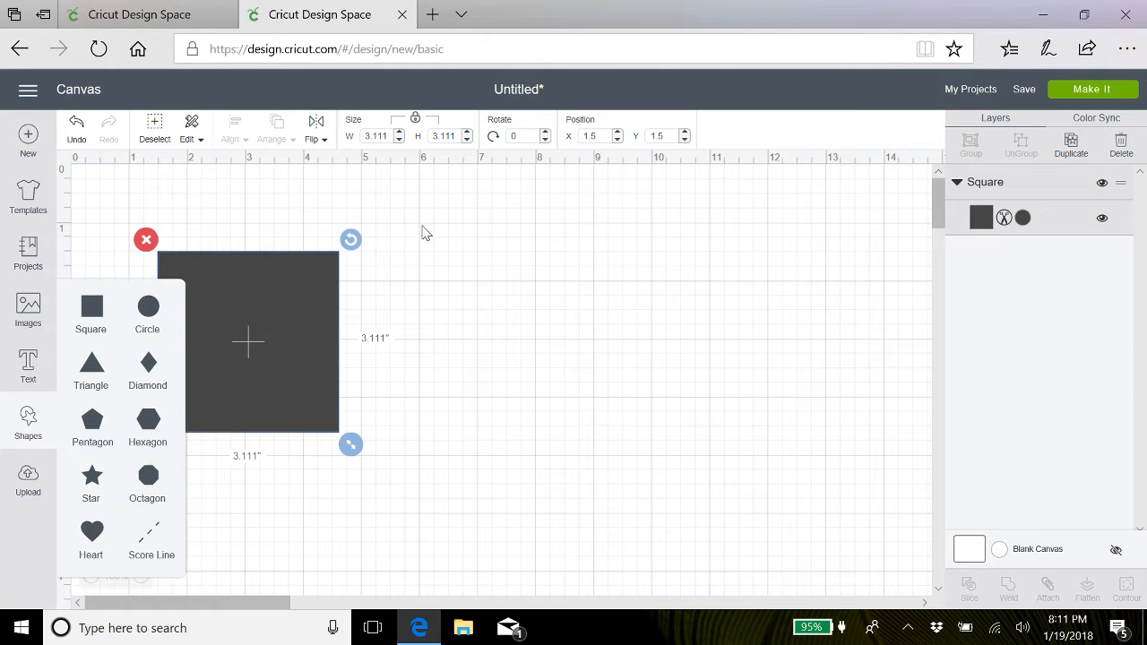
{"action": "left_click", "coordinate": [415, 122]}
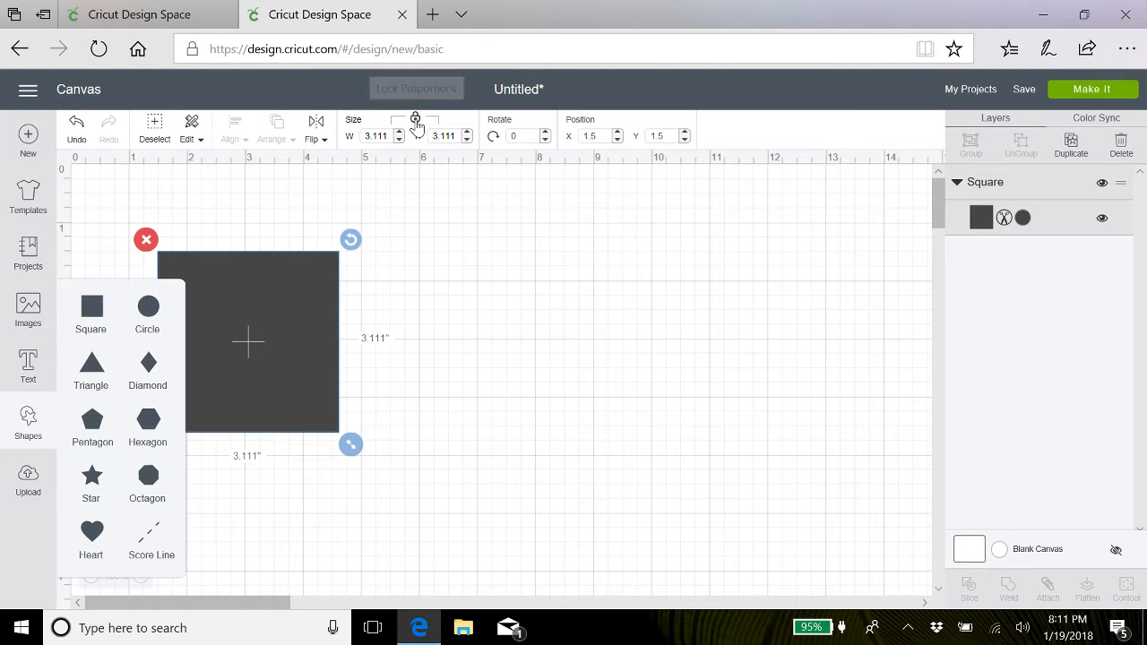
{"action": "left_click", "coordinate": [400, 320]}
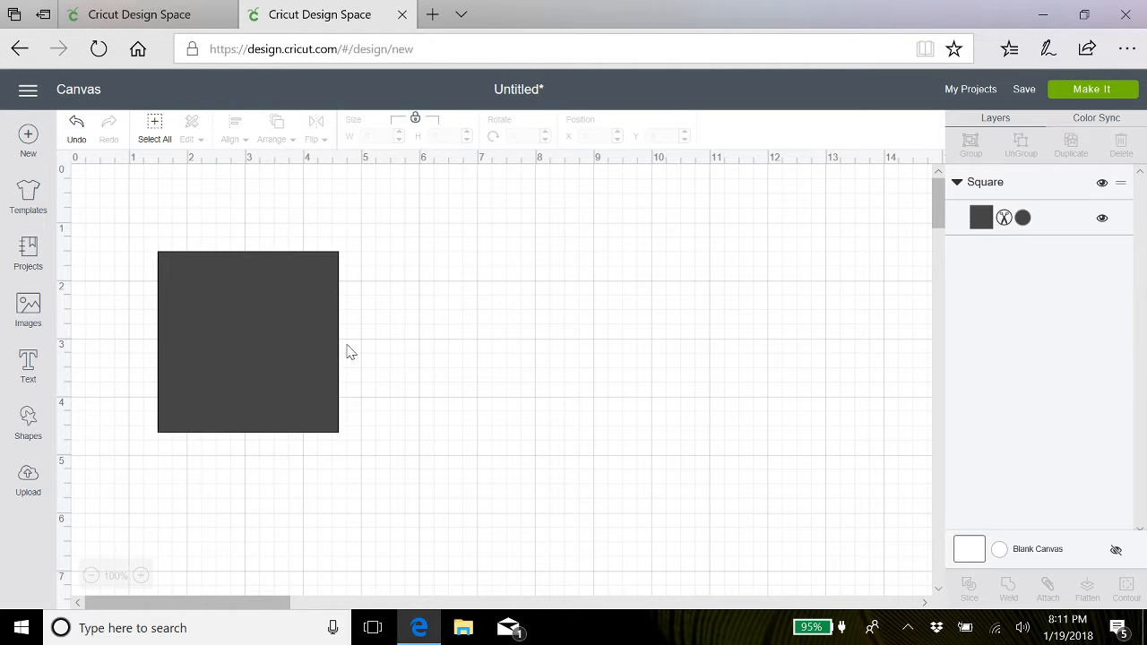
Unlock the square's proportions and stretch it into a rectangle about 7.17 by 3.47 inches
{"action": "left_click", "coordinate": [184, 423]}
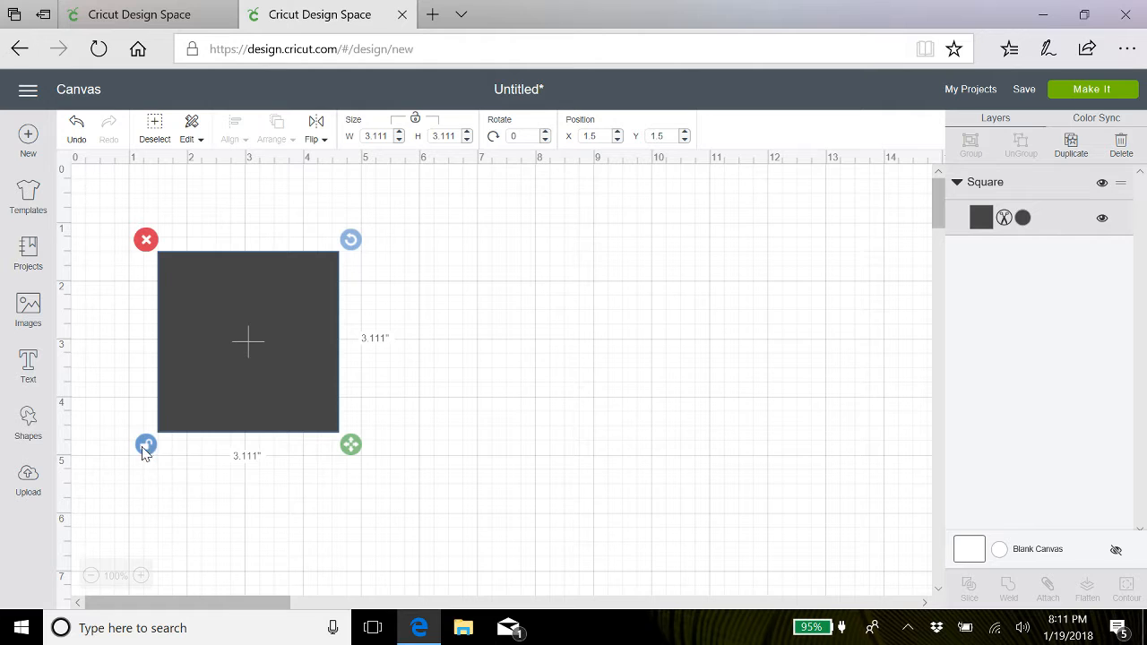
{"action": "left_click", "coordinate": [147, 447]}
{"action": "left_click_drag", "start_coordinate": [354, 451], "coordinate": [593, 471]}
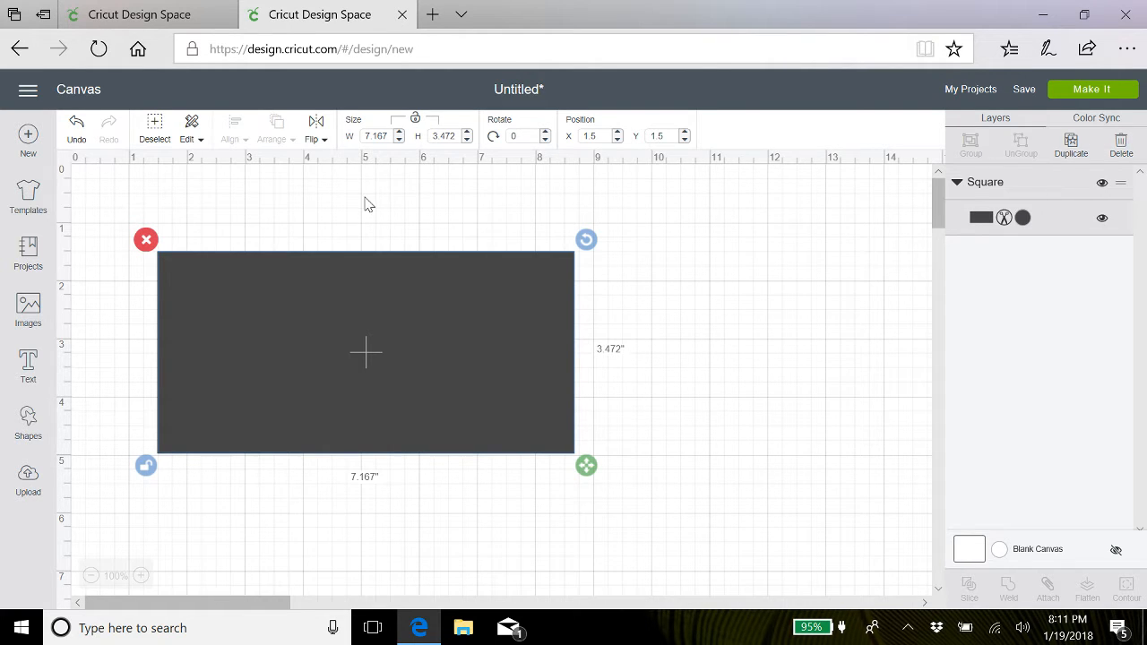
Set the rectangle's width to 8.5 inches
{"action": "left_click", "coordinate": [388, 135]}
{"action": "key", "text": "BackSpace"}
{"action": "key", "text": "BackSpace"}
{"action": "key", "text": "BackSpace"}
{"action": "key", "text": "BackSpace"}
{"action": "key", "text": "BackSpace"}
{"action": "type", "text": "8.5"}
{"action": "key", "text": "Return"}
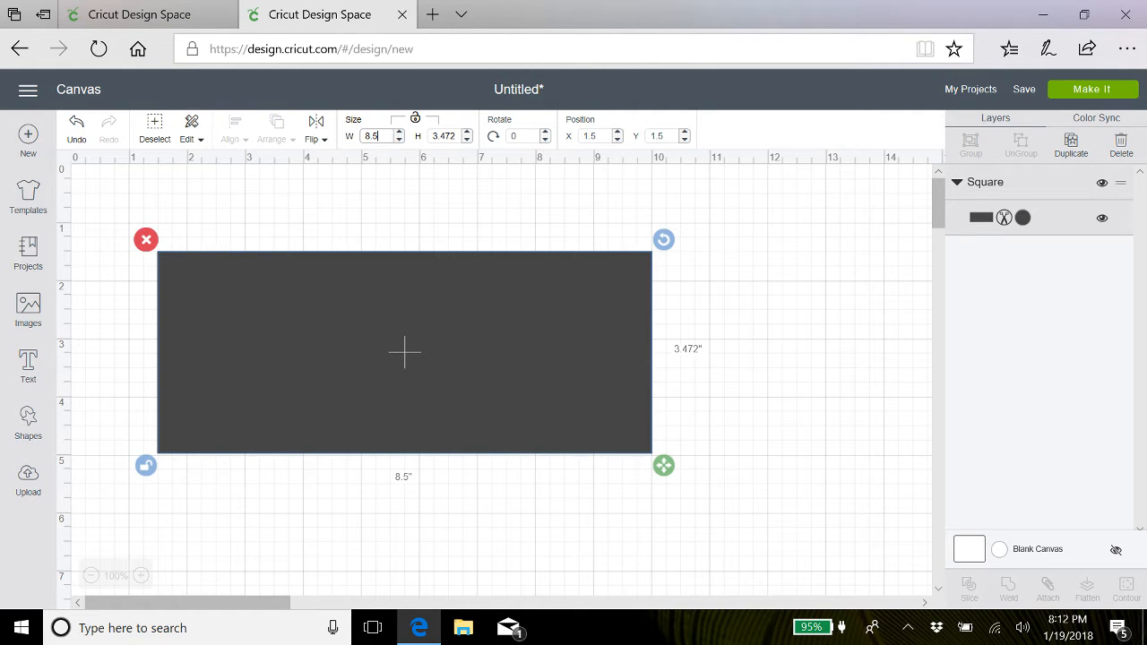
Set the rectangle's height to 3 inches
{"action": "key", "text": "Tab"}
{"action": "key", "text": "BackSpace"}
{"action": "key", "text": "BackSpace"}
{"action": "key", "text": "BackSpace"}
{"action": "key", "text": "BackSpace"}
{"action": "key", "text": "BackSpace"}
{"action": "type", "text": "3"}
{"action": "key", "text": "Return"}
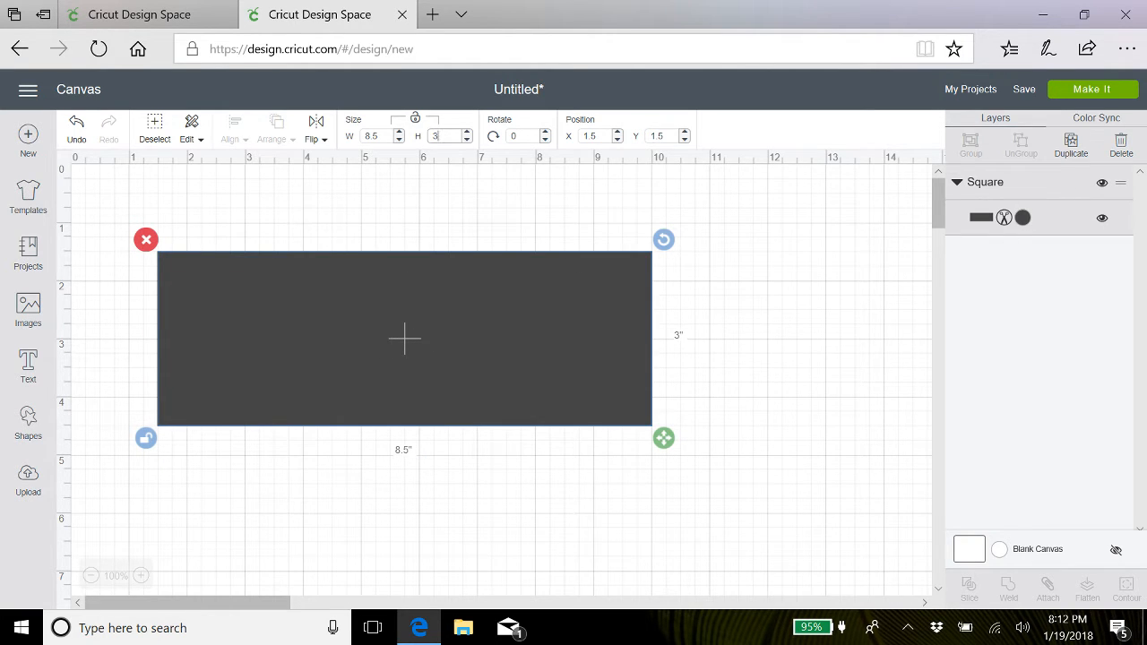
Change the rectangle's color to the basic purple #835EA5
{"action": "left_click", "coordinate": [1022, 217]}
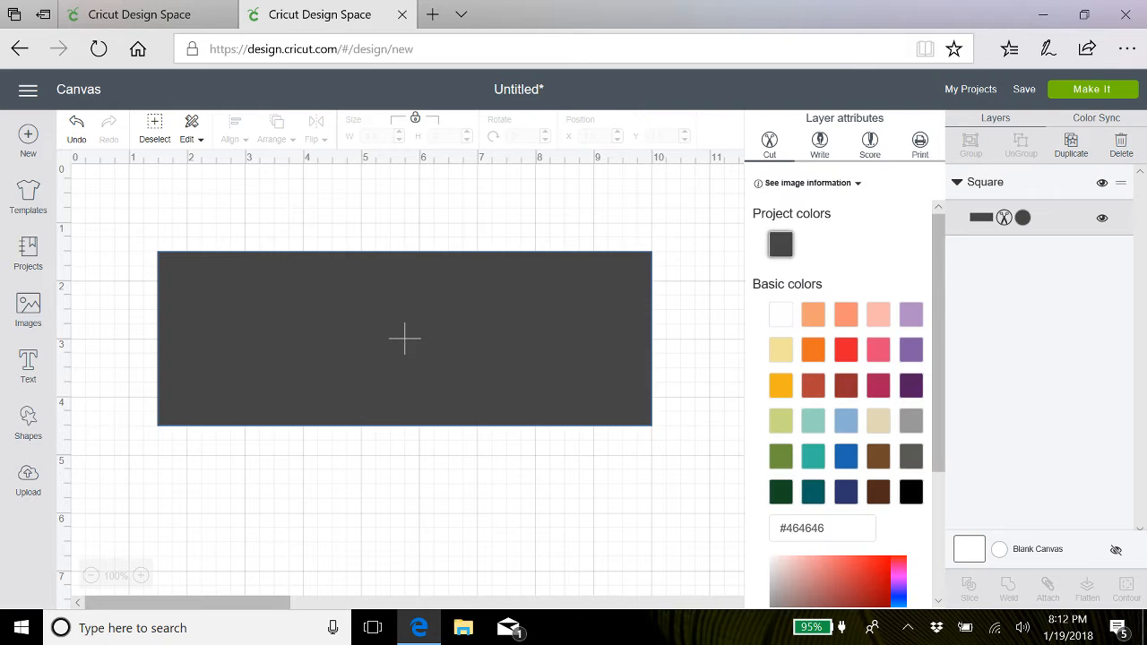
{"action": "left_click", "coordinate": [912, 352]}
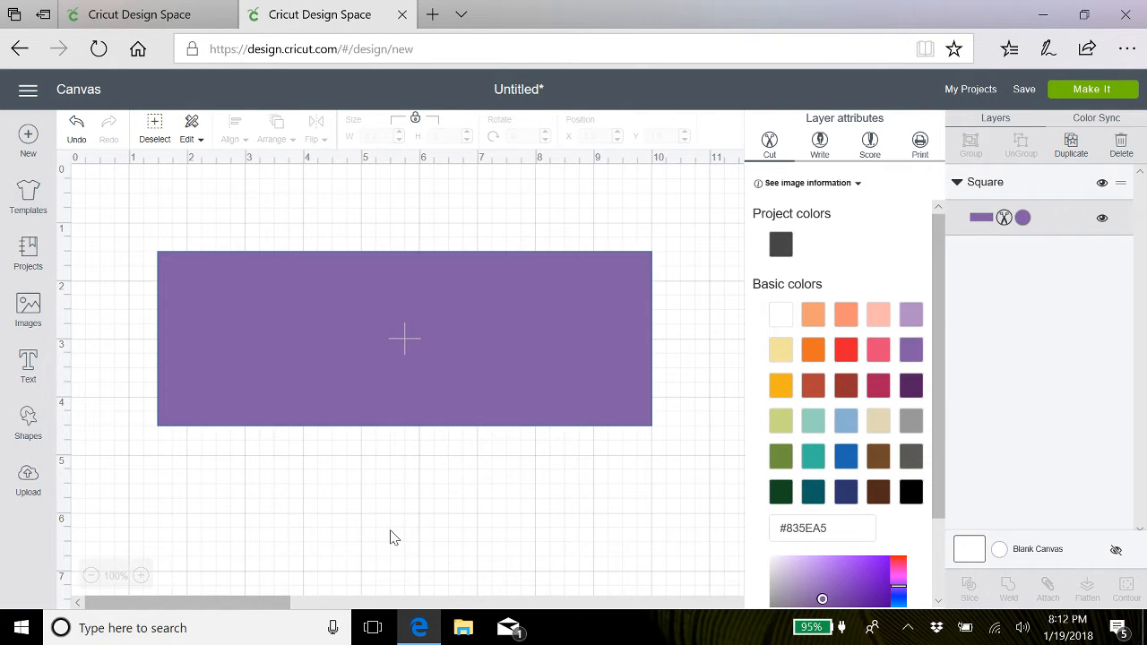
{"action": "left_click", "coordinate": [591, 212]}
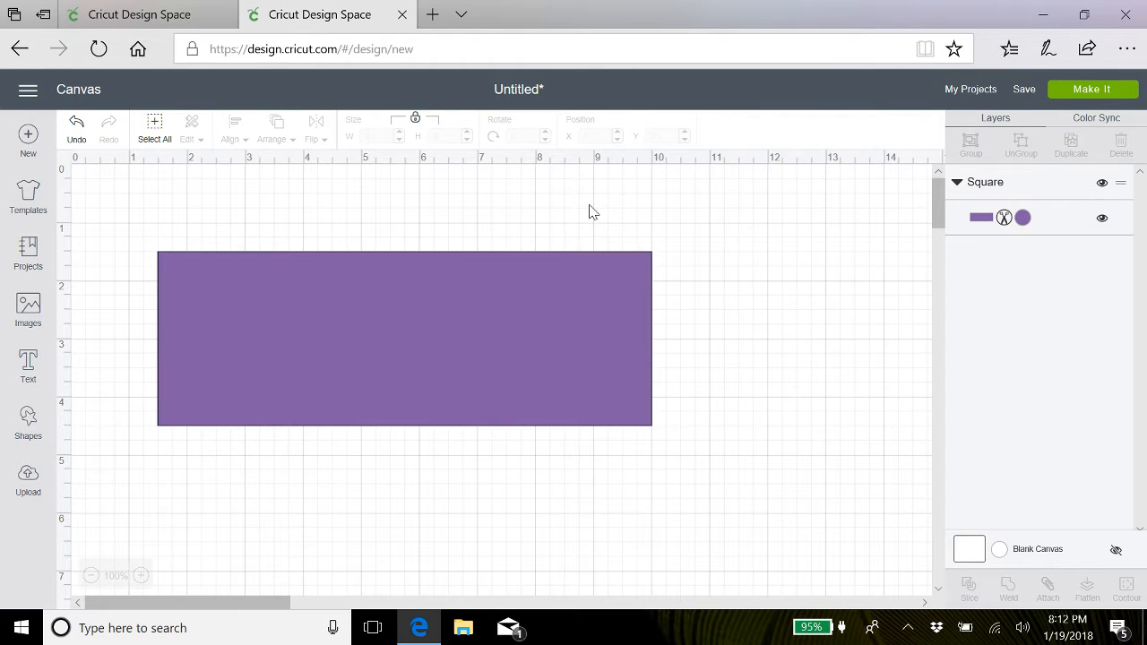
Move the purple rectangle to the canvas origin at position X 0, Y 0
{"action": "left_click", "coordinate": [524, 285]}
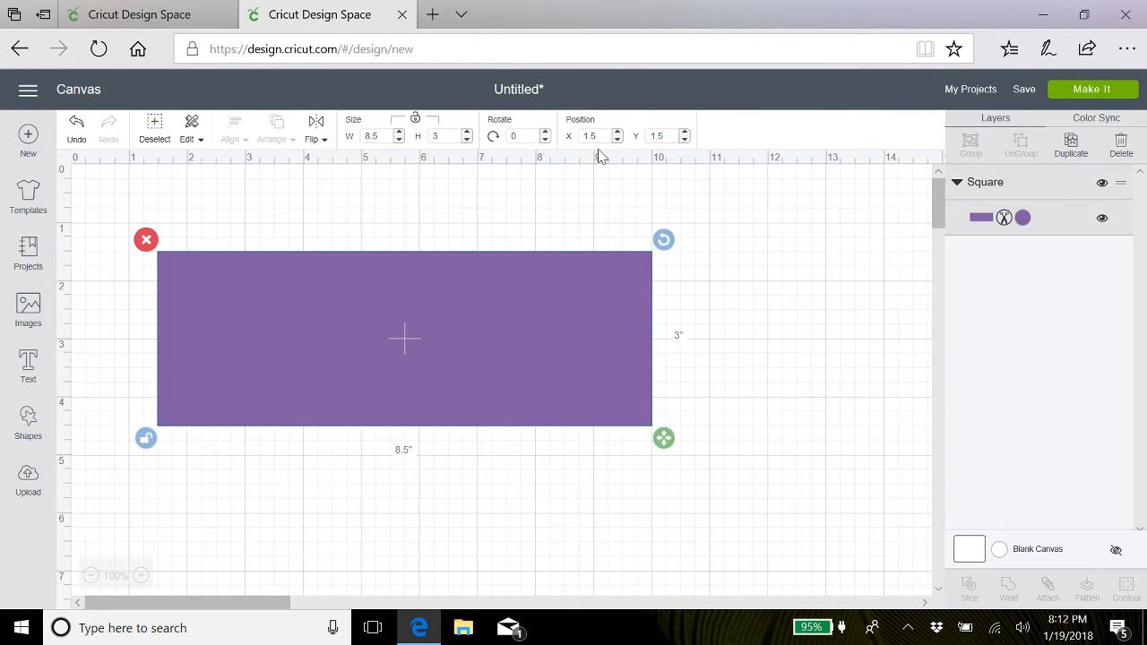
{"action": "left_click", "coordinate": [592, 136]}
{"action": "key", "text": "BackSpace"}
{"action": "key", "text": "BackSpace"}
{"action": "key", "text": "BackSpace"}
{"action": "type", "text": "0"}
{"action": "key", "text": "Return"}
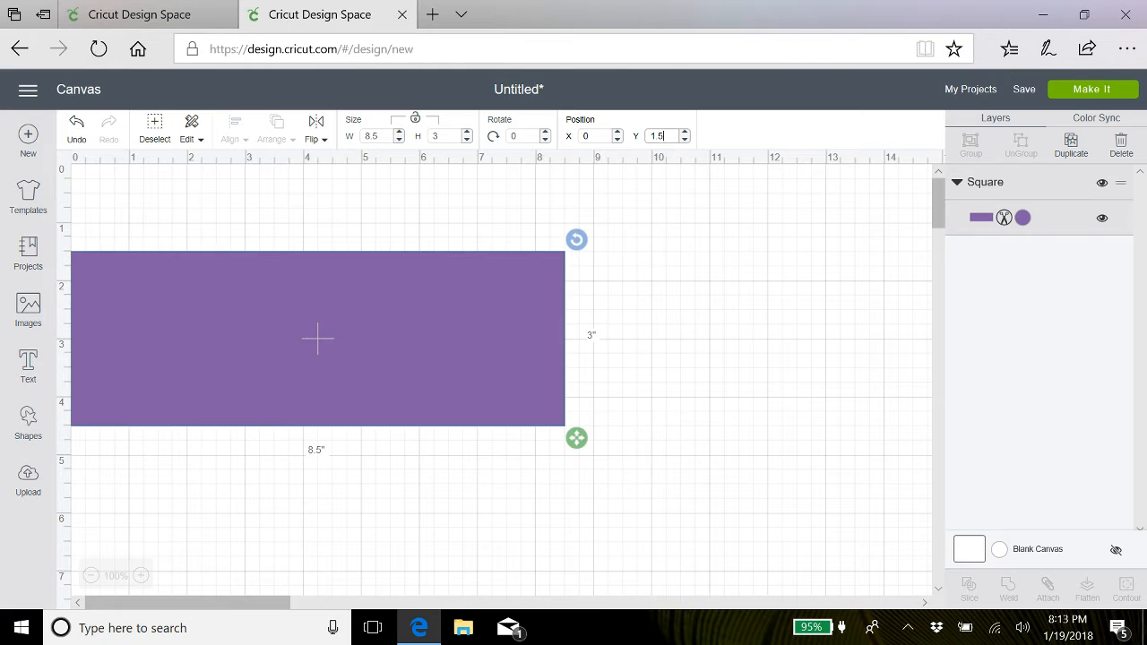
{"action": "key", "text": "BackSpace"}
{"action": "key", "text": "BackSpace"}
{"action": "key", "text": "BackSpace"}
{"action": "type", "text": "0"}
{"action": "key", "text": "Return"}
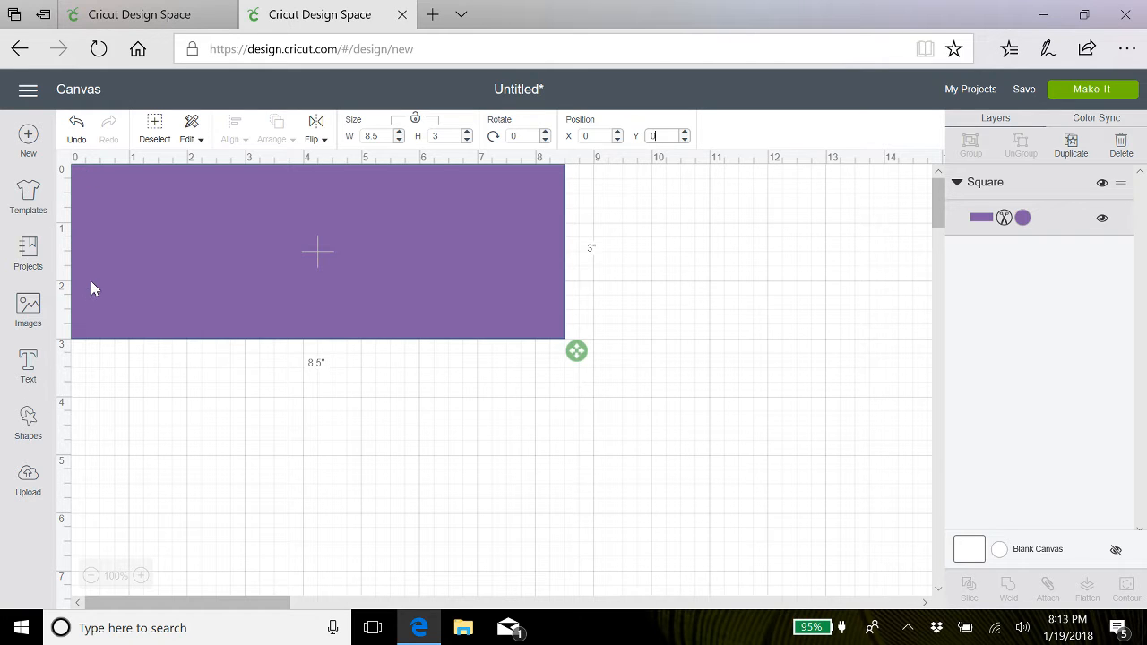
{"action": "left_click", "coordinate": [101, 217]}
{"action": "left_click", "coordinate": [30, 423]}
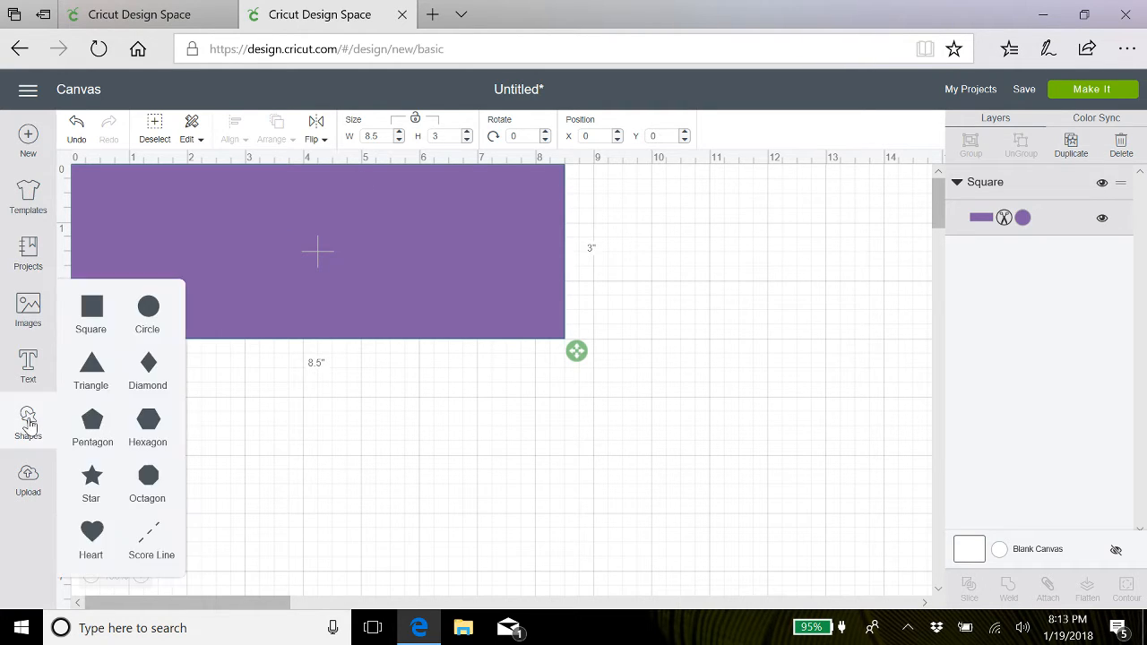
{"action": "left_click", "coordinate": [152, 538]}
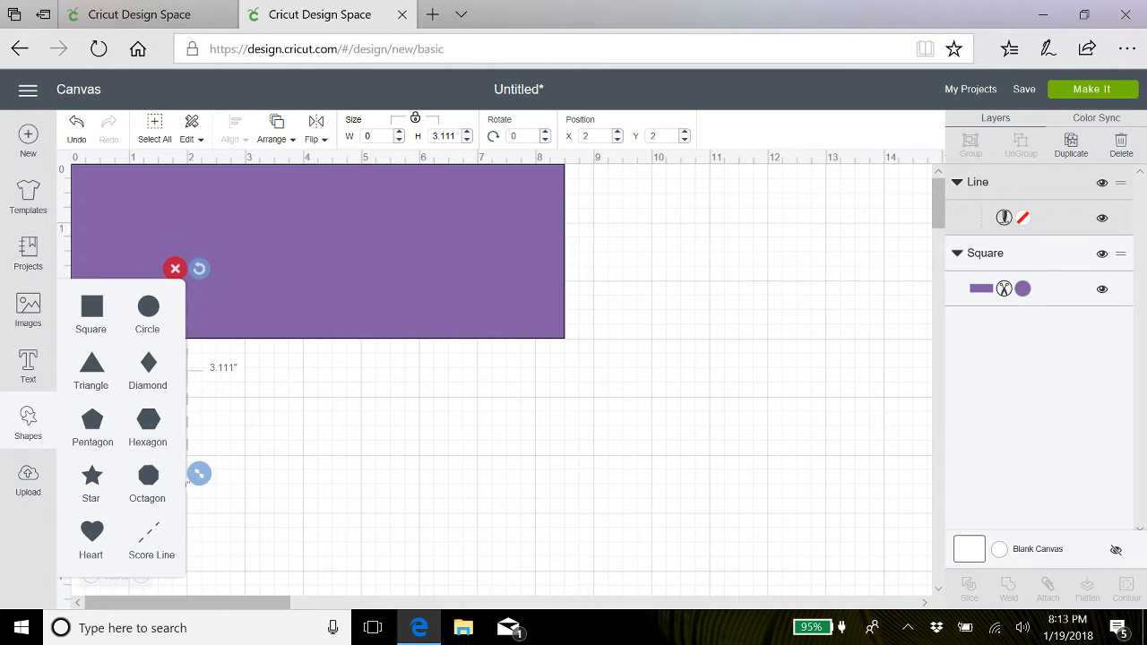
{"action": "left_click", "coordinate": [176, 270]}
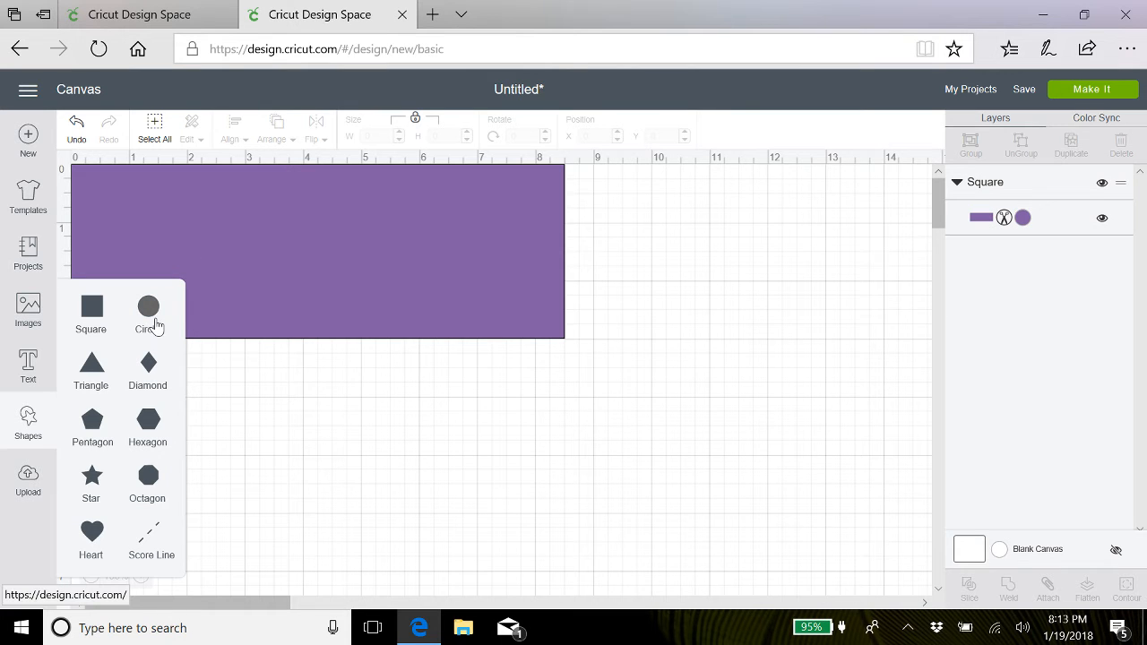
{"action": "left_click", "coordinate": [152, 320]}
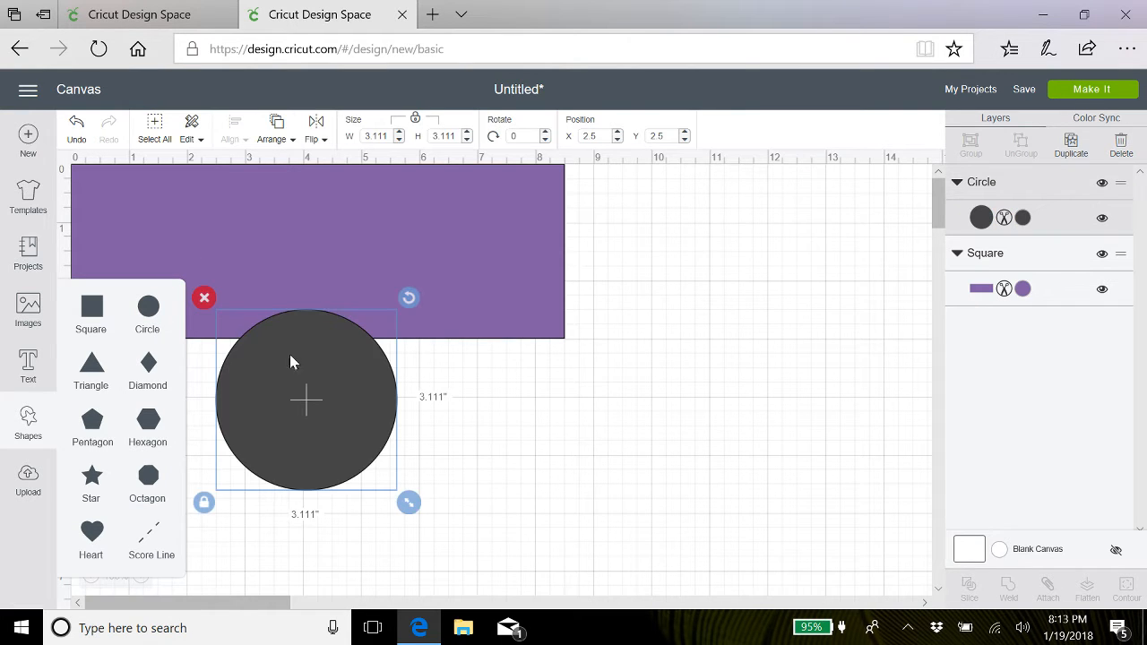
{"action": "left_click", "coordinate": [204, 298]}
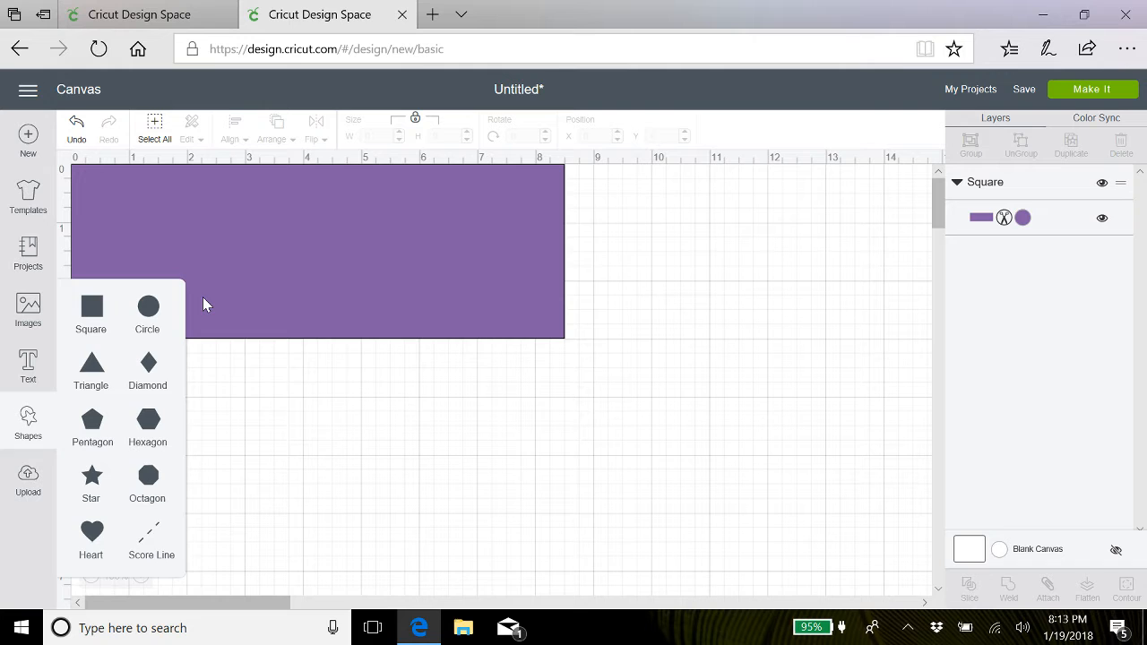
{"action": "left_click", "coordinate": [259, 430]}
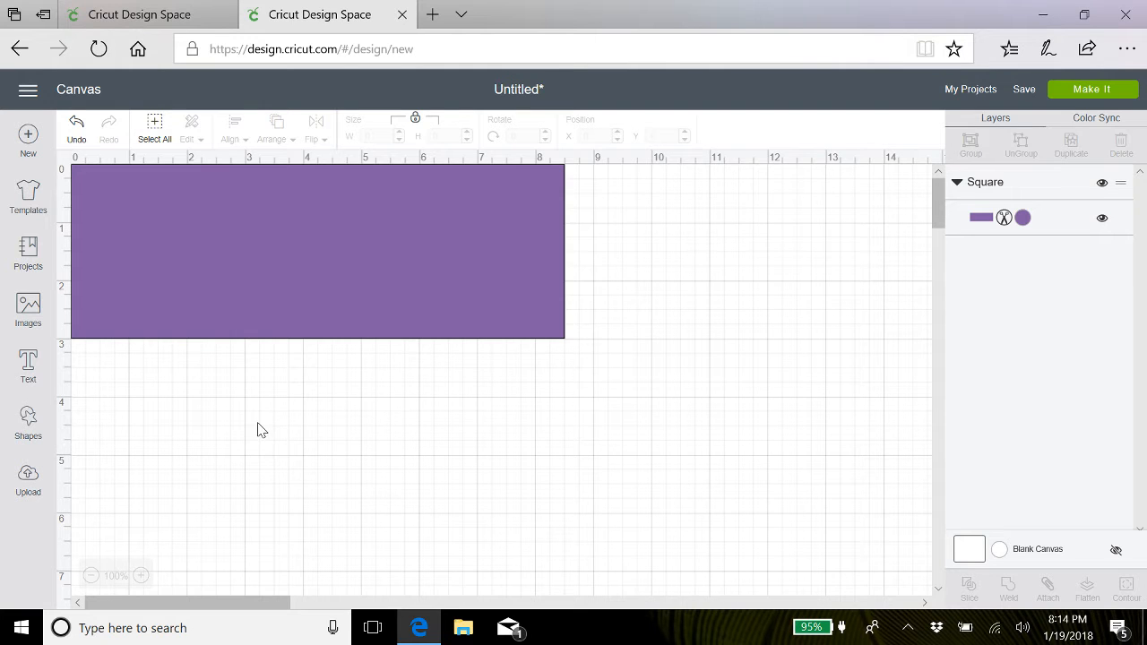
Insert a score line on the canvas
{"action": "left_click", "coordinate": [28, 420]}
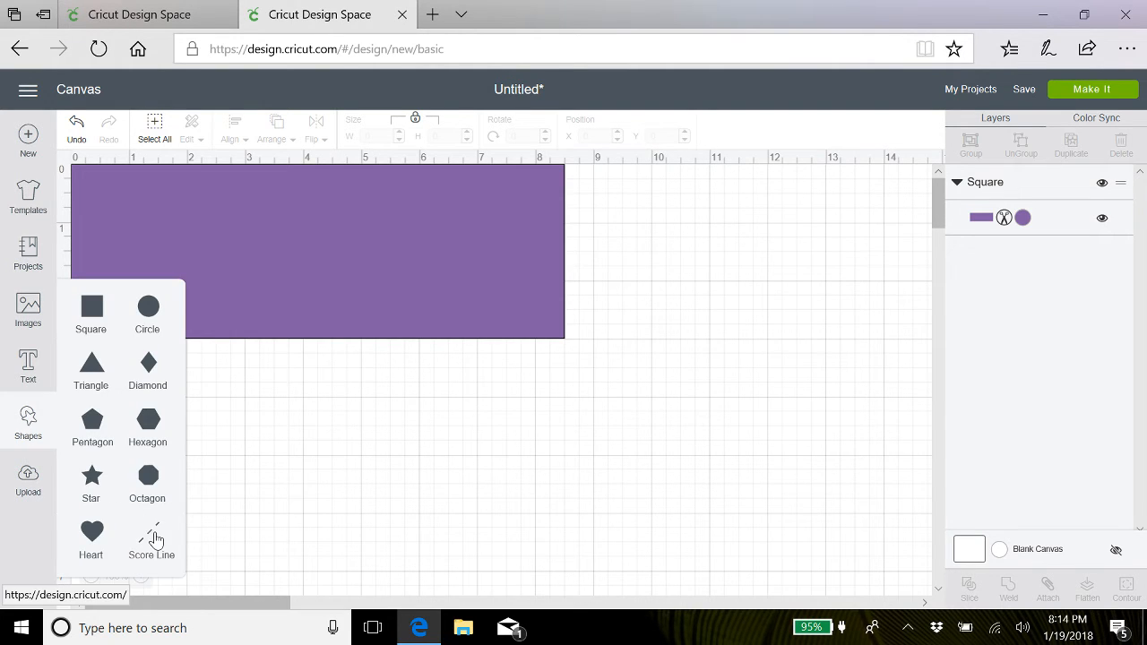
{"action": "left_click", "coordinate": [152, 537]}
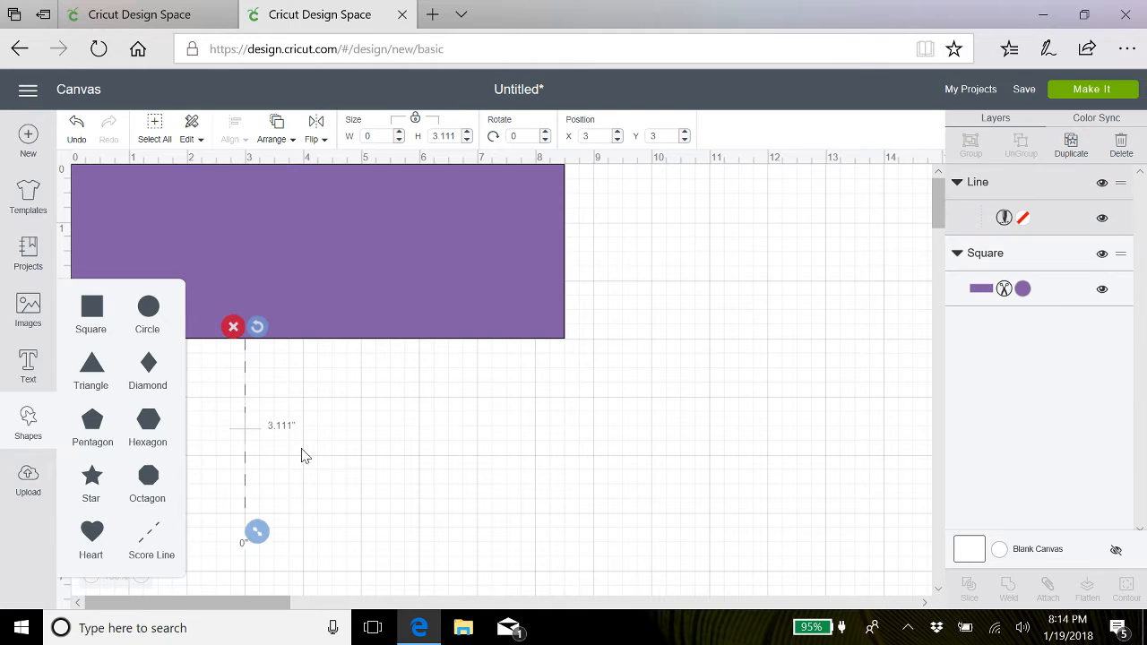
{"action": "left_click", "coordinate": [337, 455]}
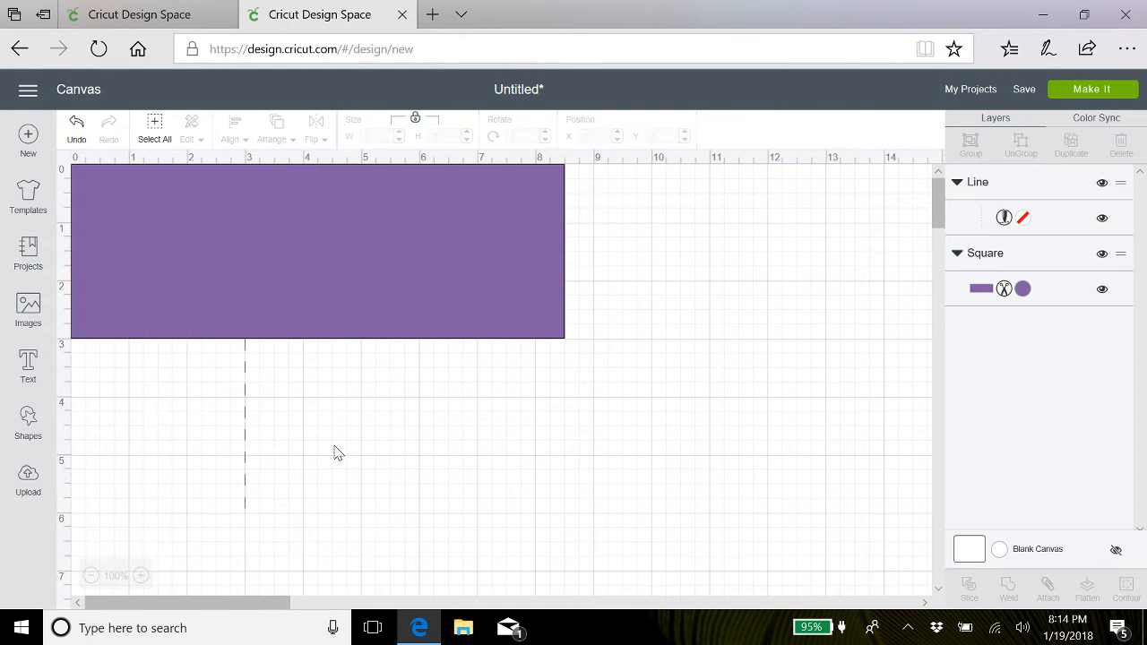
Set the score line's height to 3 inches and duplicate it twice
{"action": "left_click", "coordinate": [248, 435]}
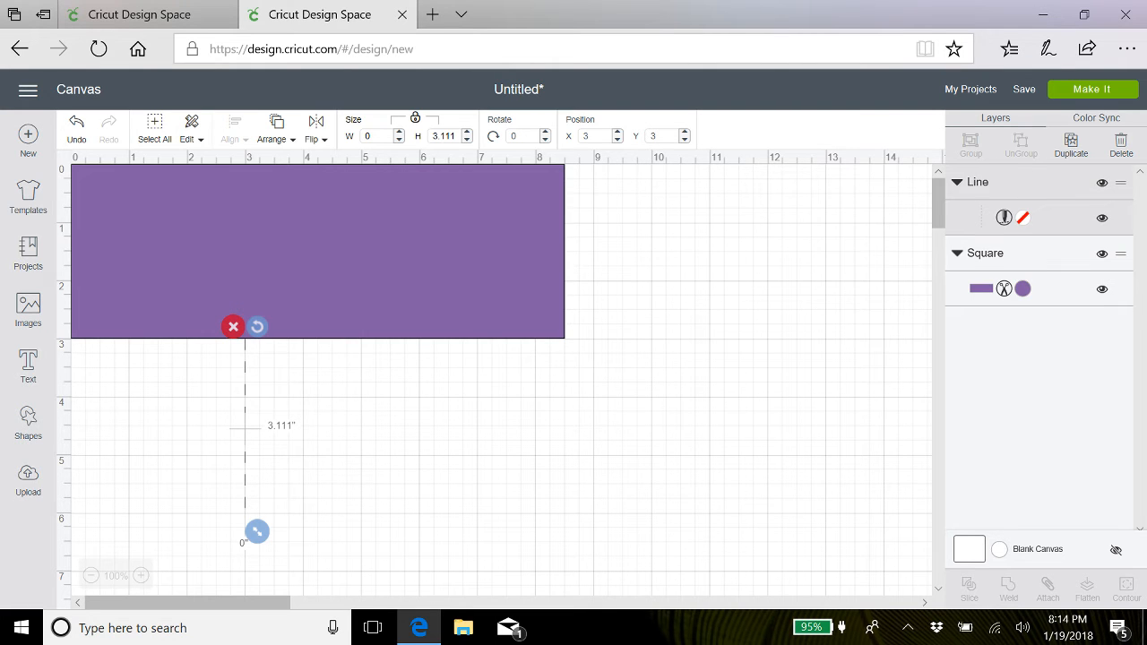
{"action": "left_click", "coordinate": [446, 135]}
{"action": "key", "text": "BackSpace"}
{"action": "key", "text": "BackSpace"}
{"action": "key", "text": "BackSpace"}
{"action": "key", "text": "BackSpace"}
{"action": "key", "text": "Return"}
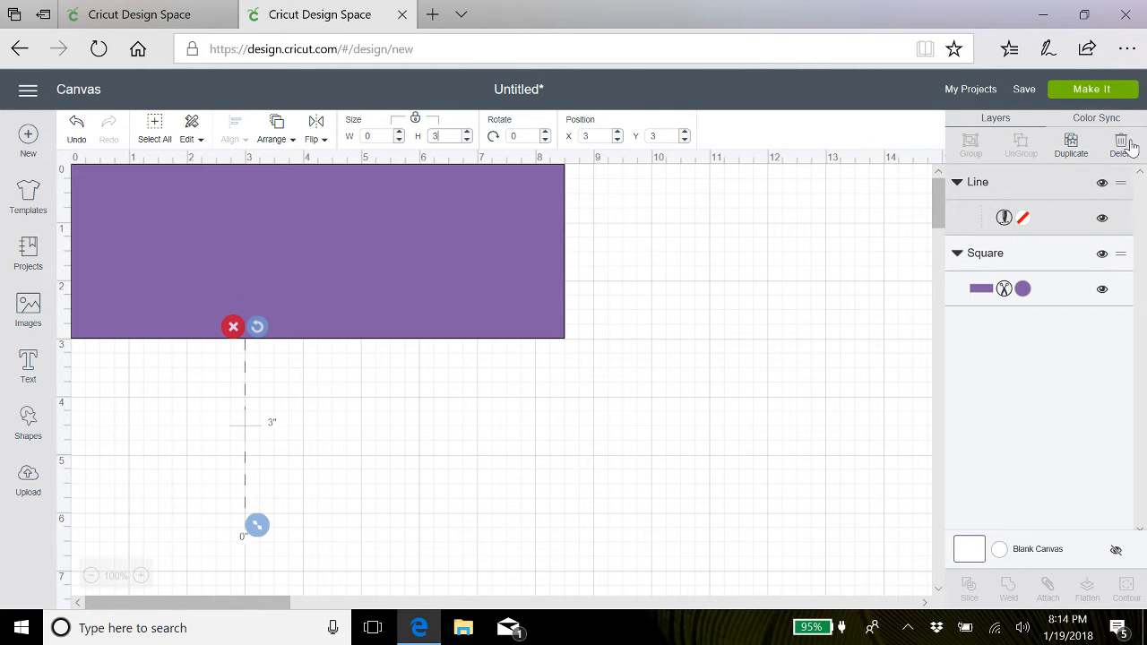
{"action": "left_click", "coordinate": [1071, 144]}
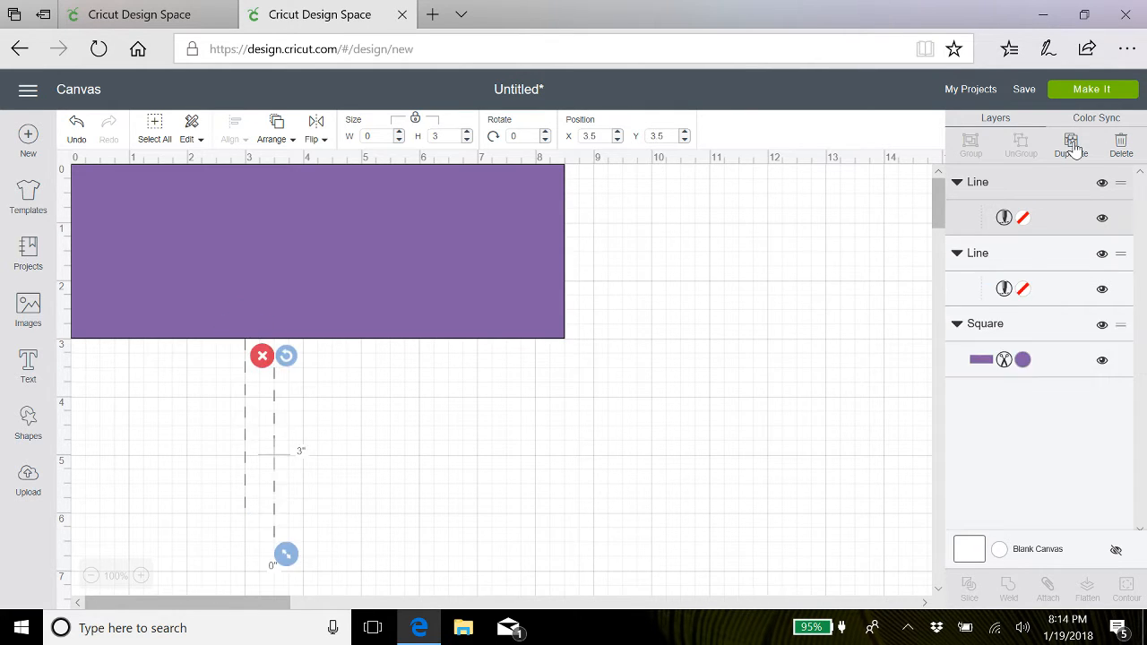
{"action": "left_click", "coordinate": [1071, 143]}
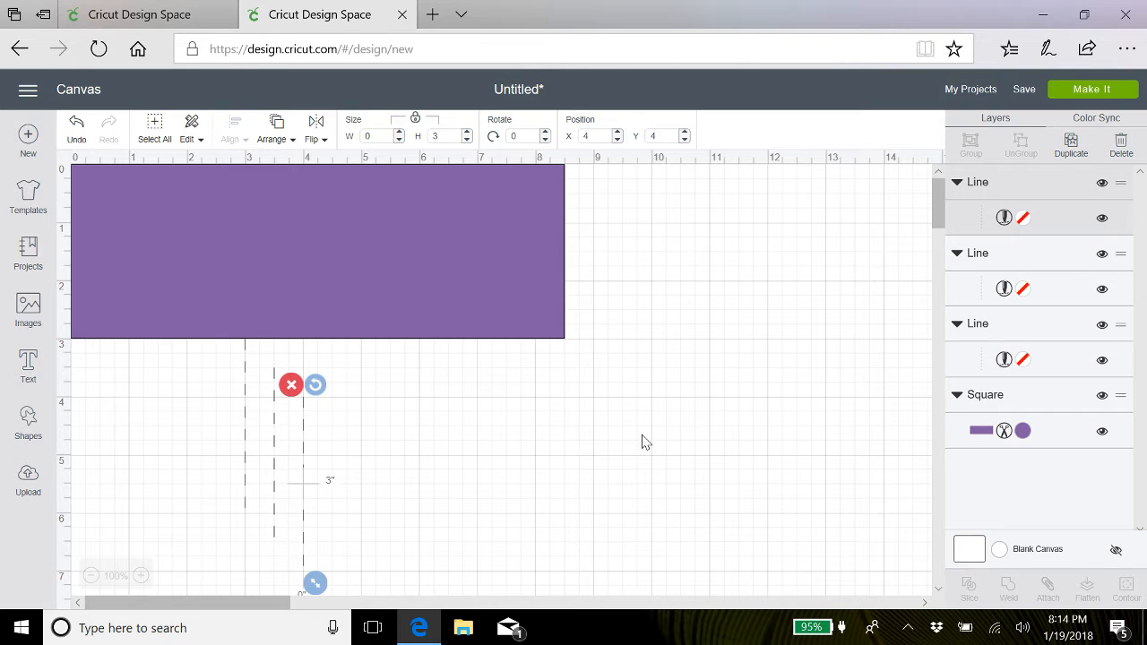
Position the original score line over the purple rectangle at X 0.75, Y 0
{"action": "left_click", "coordinate": [248, 417]}
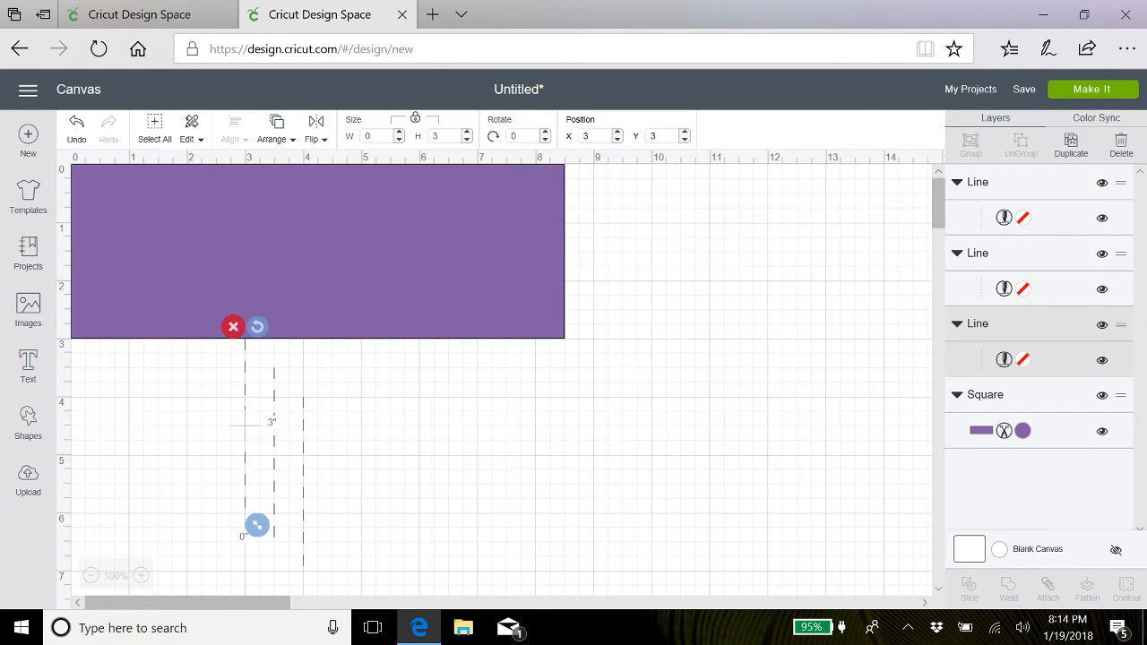
{"action": "left_click", "coordinate": [591, 136]}
{"action": "key", "text": "BackSpace"}
{"action": "type", "text": "0"}
{"action": "key", "text": "Return"}
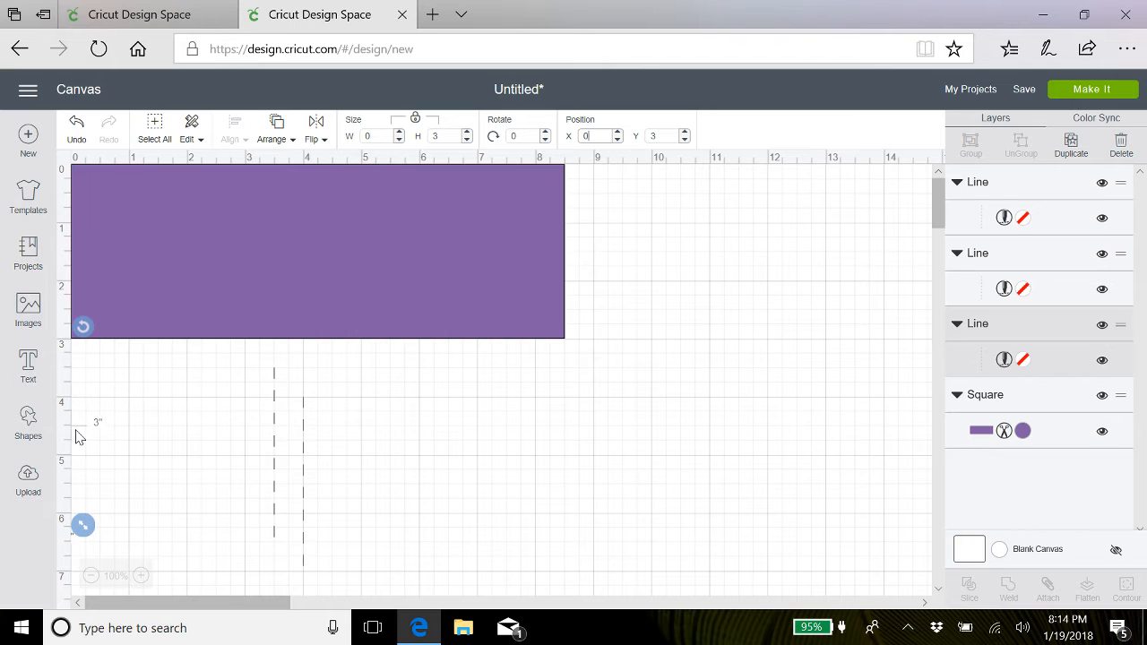
{"action": "left_click", "coordinate": [655, 135]}
{"action": "left_click", "coordinate": [590, 135]}
{"action": "type", "text": "75"}
{"action": "key", "text": "Return"}
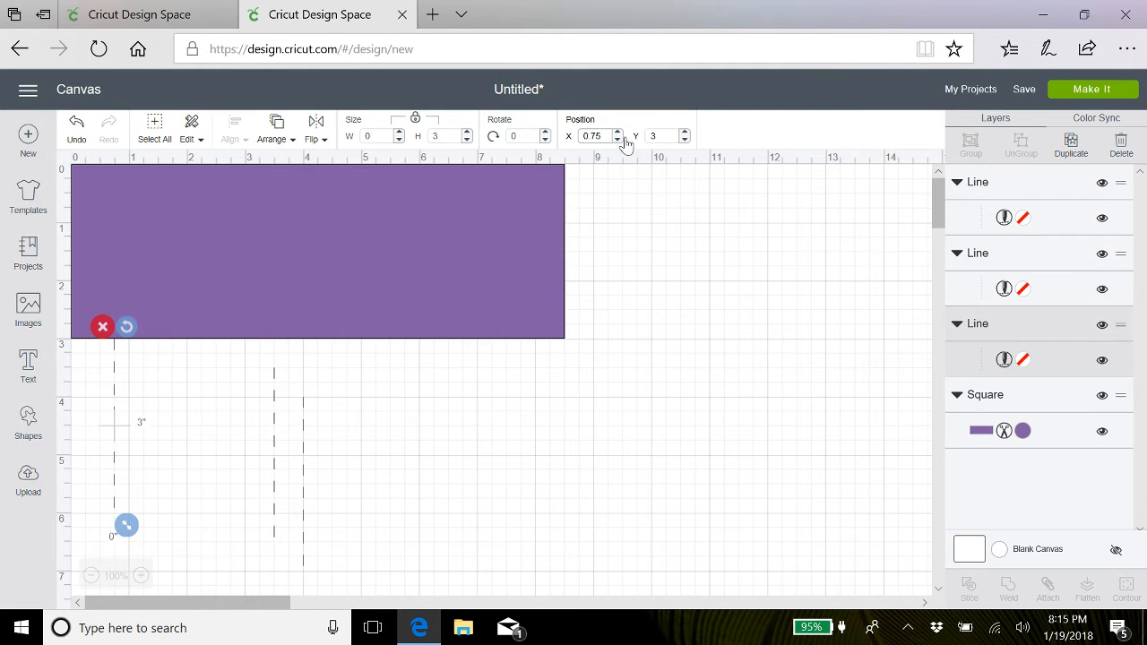
{"action": "left_click", "coordinate": [660, 136]}
{"action": "key", "text": "BackSpace"}
{"action": "key", "text": "Return"}
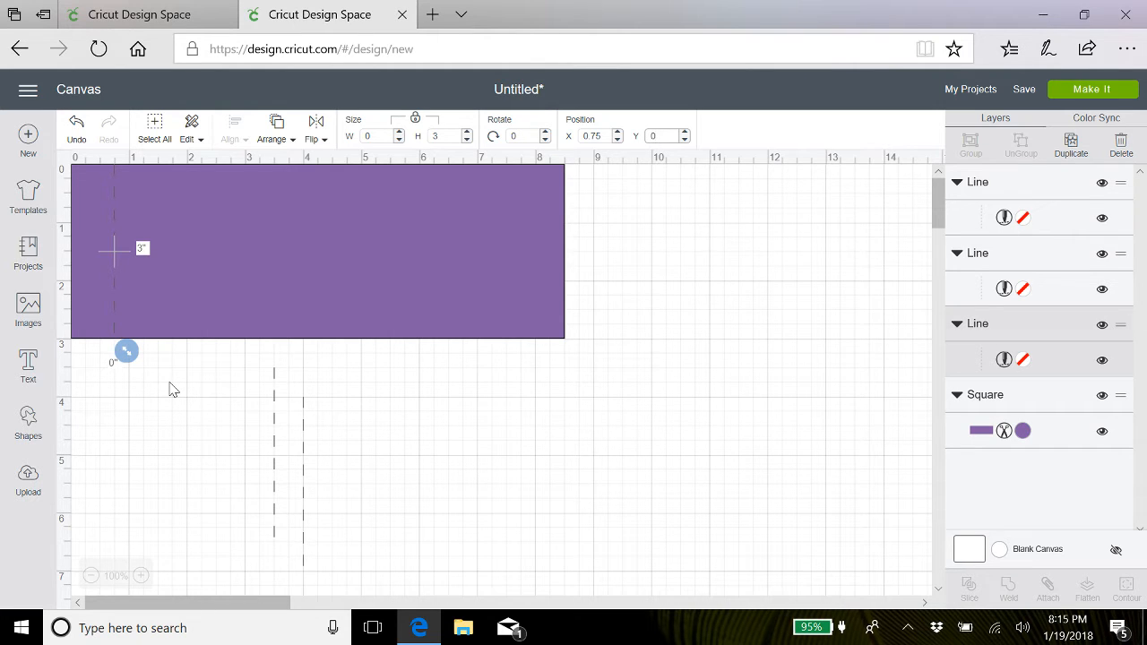
Set the Y position of the first duplicated score line to 0
{"action": "left_click", "coordinate": [275, 424]}
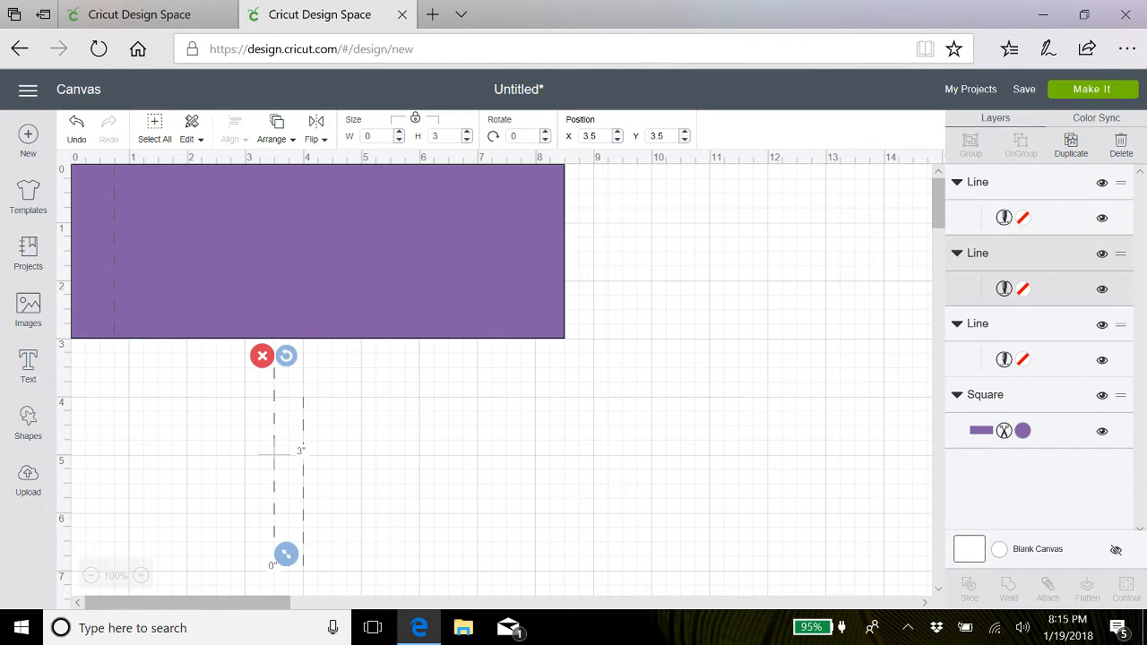
{"action": "left_click", "coordinate": [663, 136]}
{"action": "key", "text": "BackSpace"}
{"action": "key", "text": "BackSpace"}
{"action": "key", "text": "BackSpace"}
{"action": "type", "text": "0"}
{"action": "key", "text": "Return"}
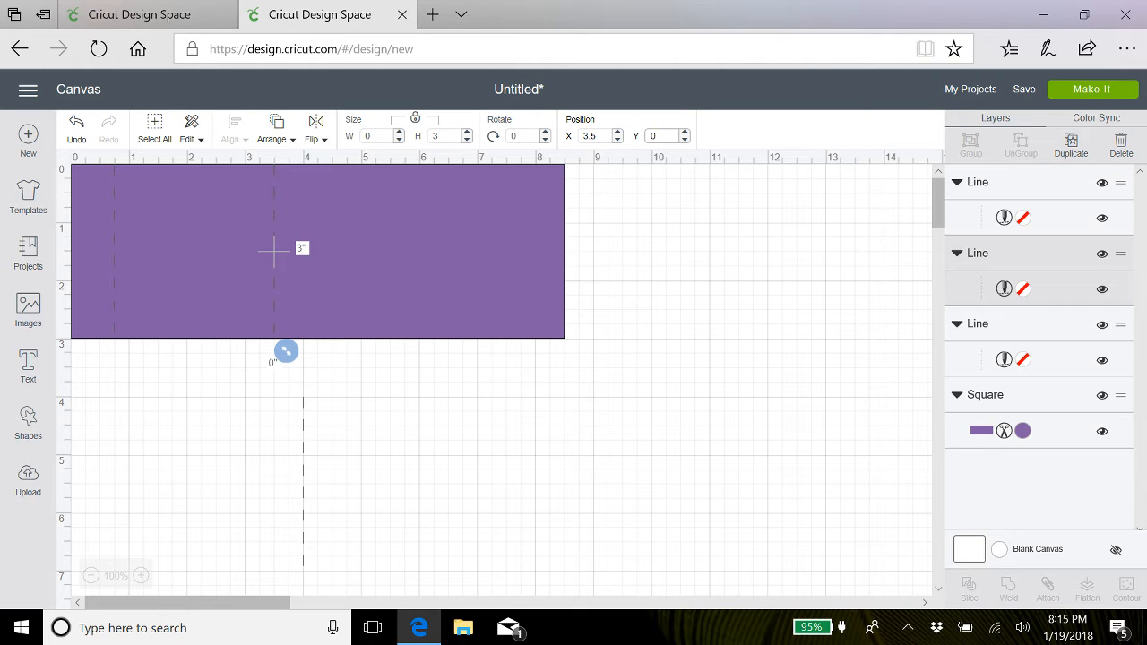
Set the X position of the same duplicated score line to 4.75
{"action": "left_click", "coordinate": [593, 135]}
{"action": "key", "text": "BackSpace"}
{"action": "key", "text": "BackSpace"}
{"action": "key", "text": "BackSpace"}
{"action": "type", "text": "4.75"}
{"action": "key", "text": "Return"}
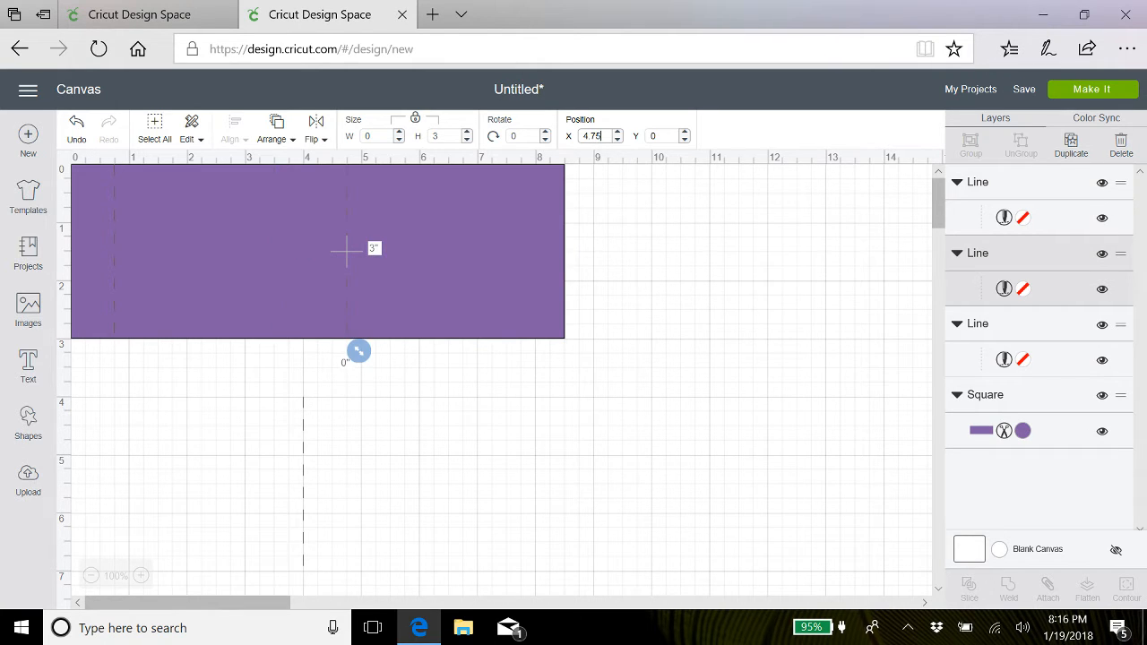
Position the remaining duplicated score line over the purple rectangle at X 5, Y 0 and deselect it
{"action": "left_click", "coordinate": [304, 453]}
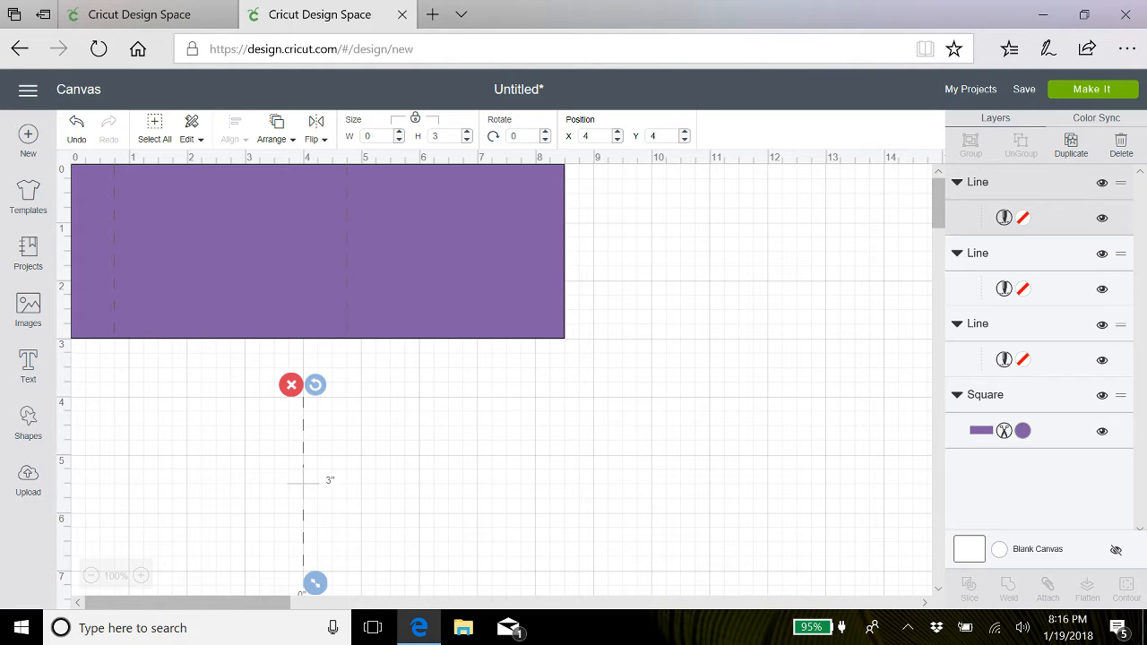
{"action": "left_click", "coordinate": [658, 136]}
{"action": "key", "text": "BackSpace"}
{"action": "type", "text": "0"}
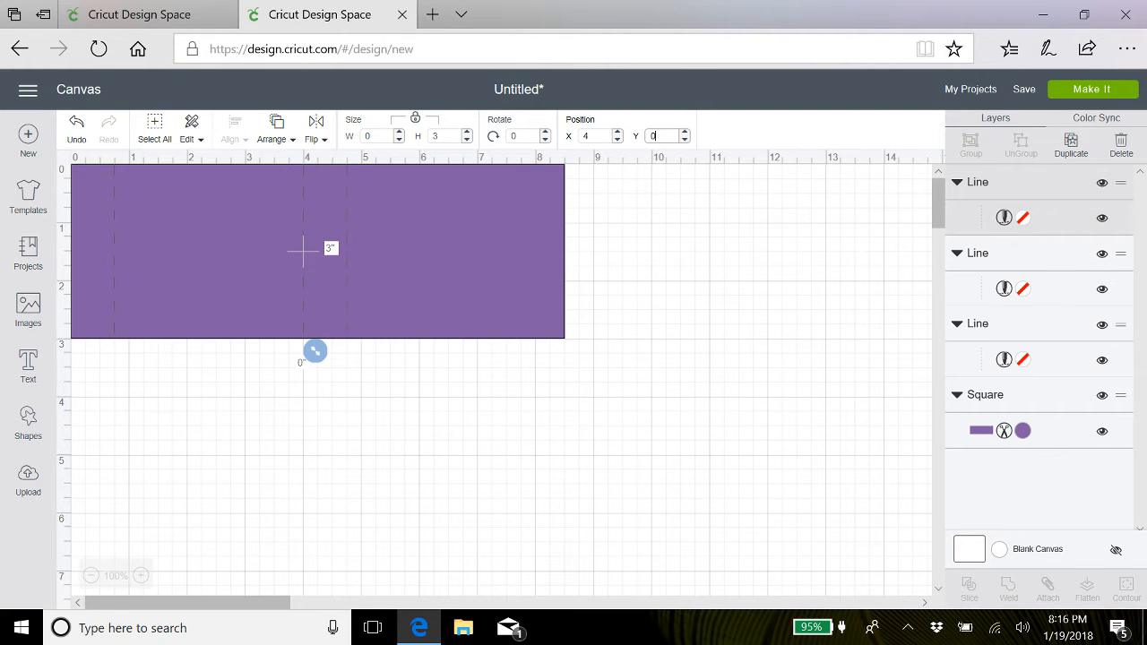
{"action": "left_click", "coordinate": [592, 136]}
{"action": "key", "text": "BackSpace"}
{"action": "type", "text": "5"}
{"action": "key", "text": "Return"}
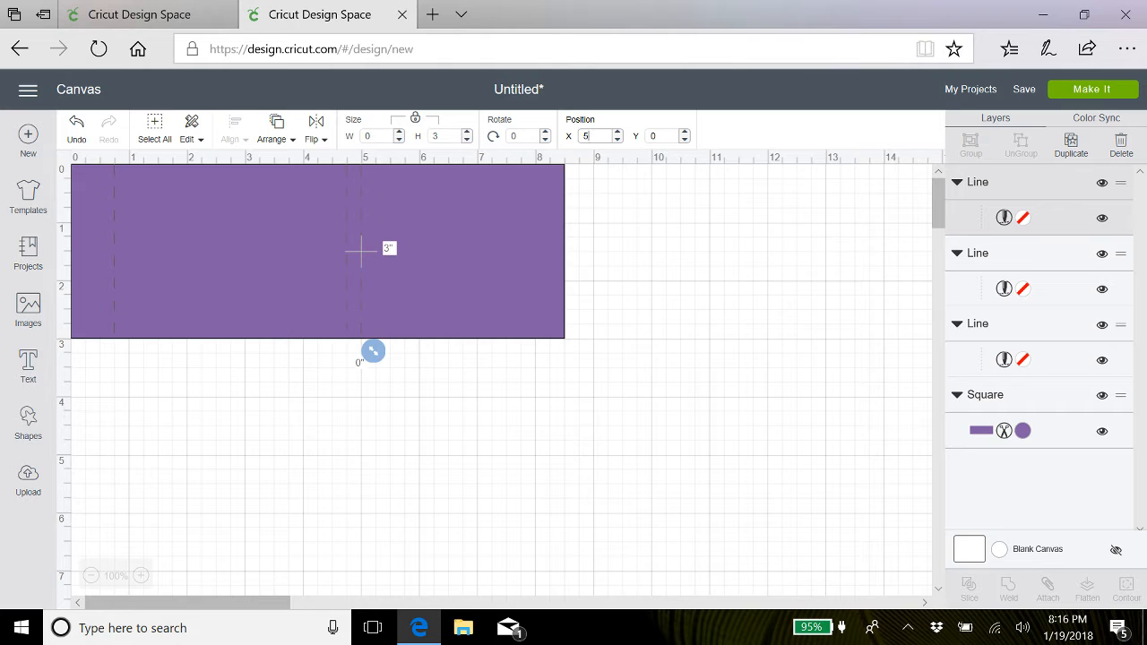
{"action": "left_click", "coordinate": [411, 421]}
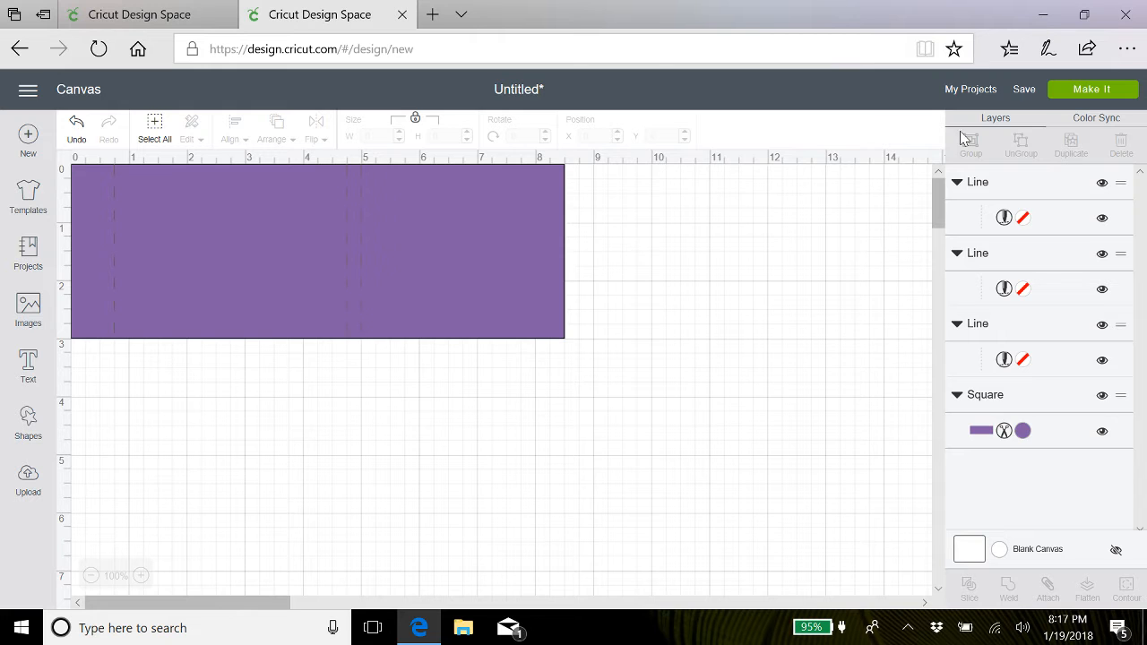
Save the project under the name "matchbook cover"
{"action": "left_click", "coordinate": [1024, 90]}
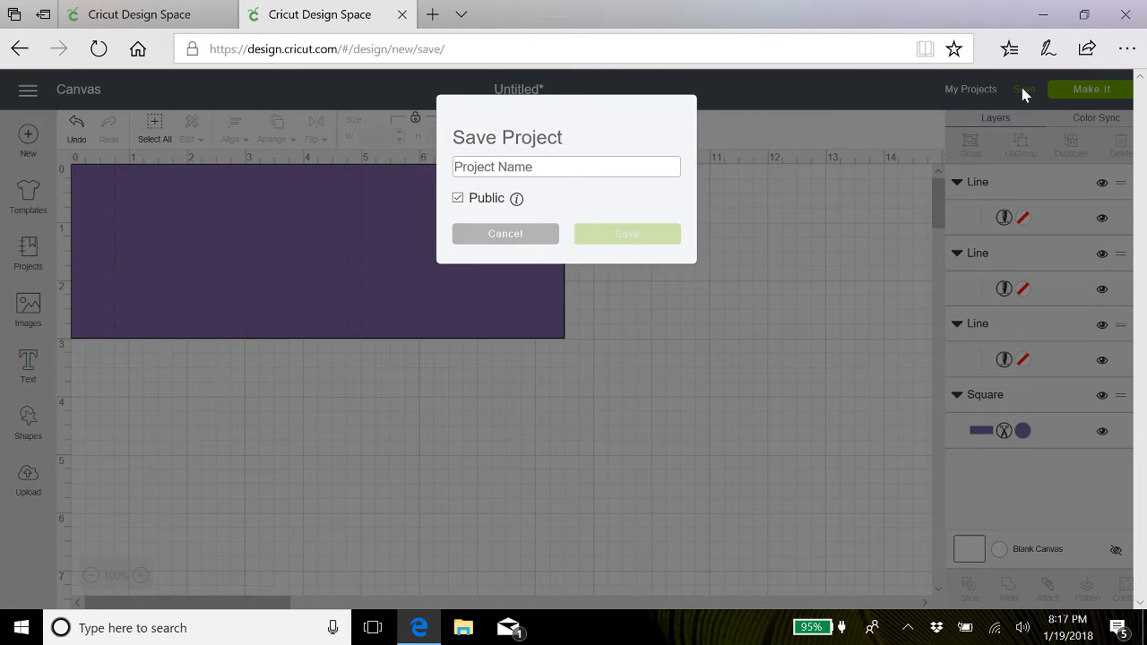
{"action": "type", "text": "match"}
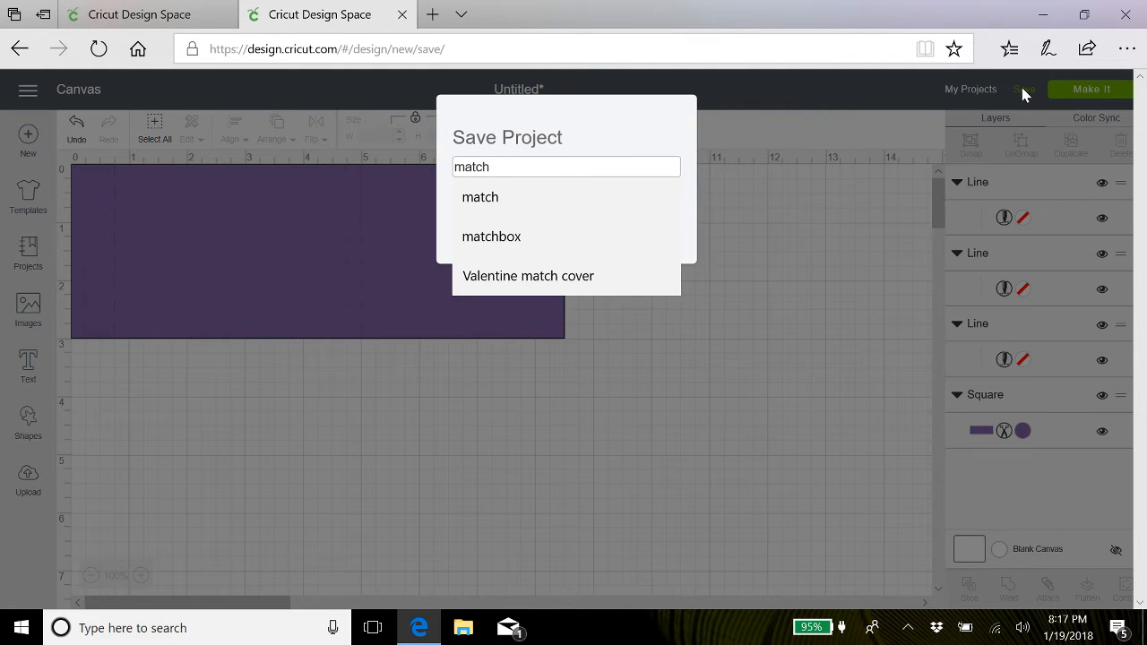
{"action": "type", "text": "bo"}
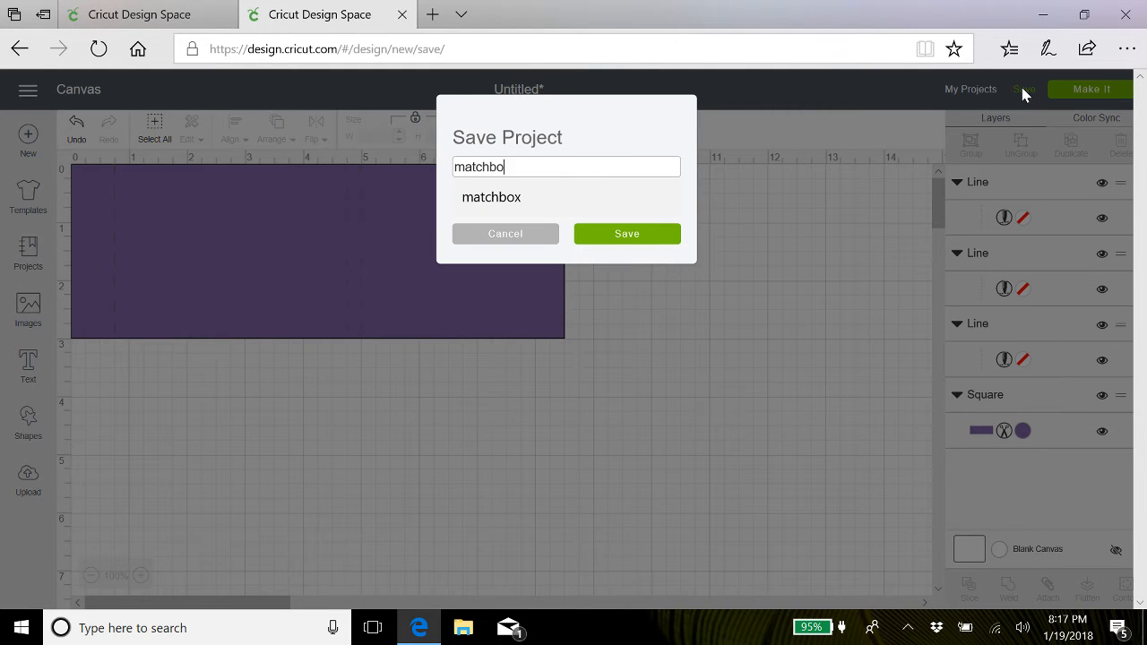
{"action": "type", "text": "ok"}
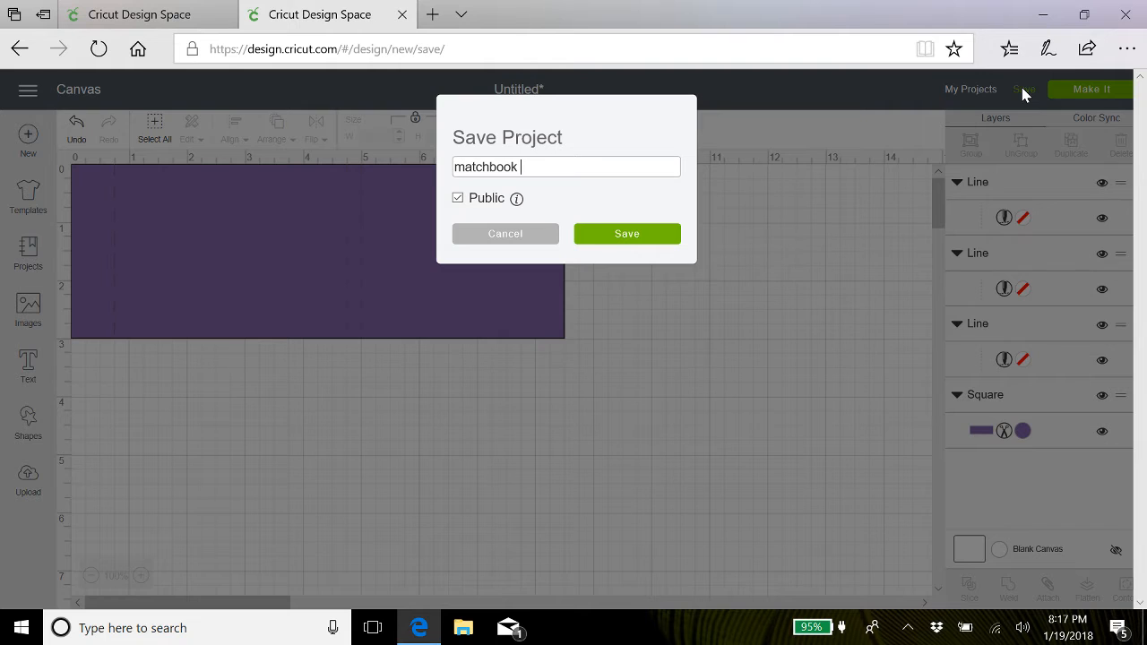
{"action": "type", "text": " cover"}
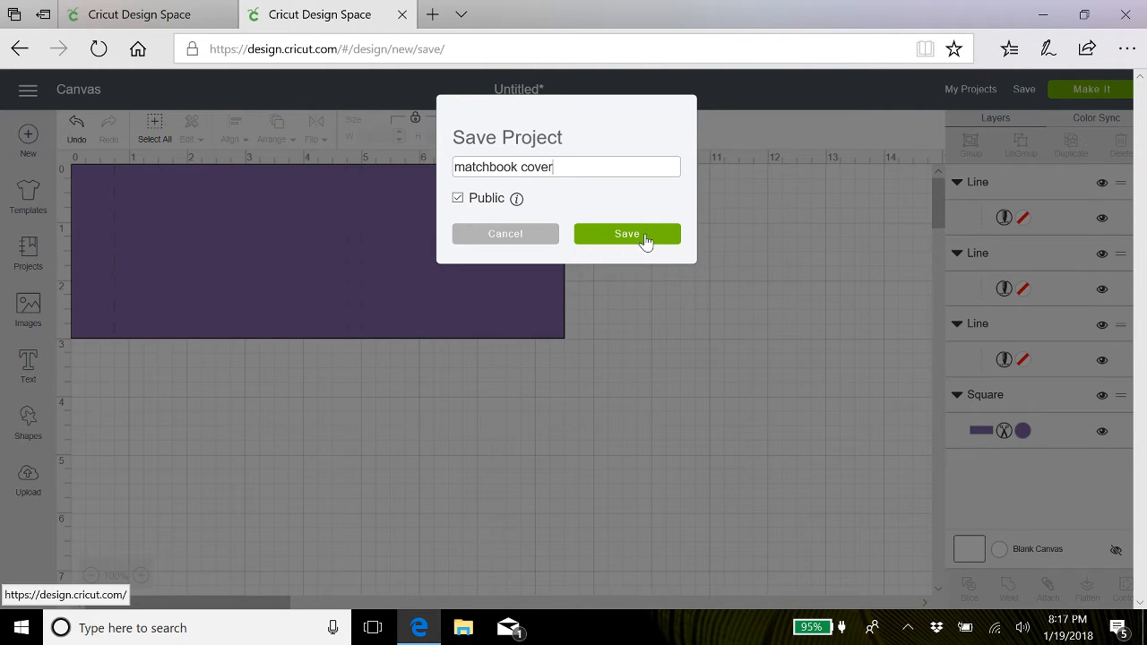
{"action": "left_click", "coordinate": [644, 235]}
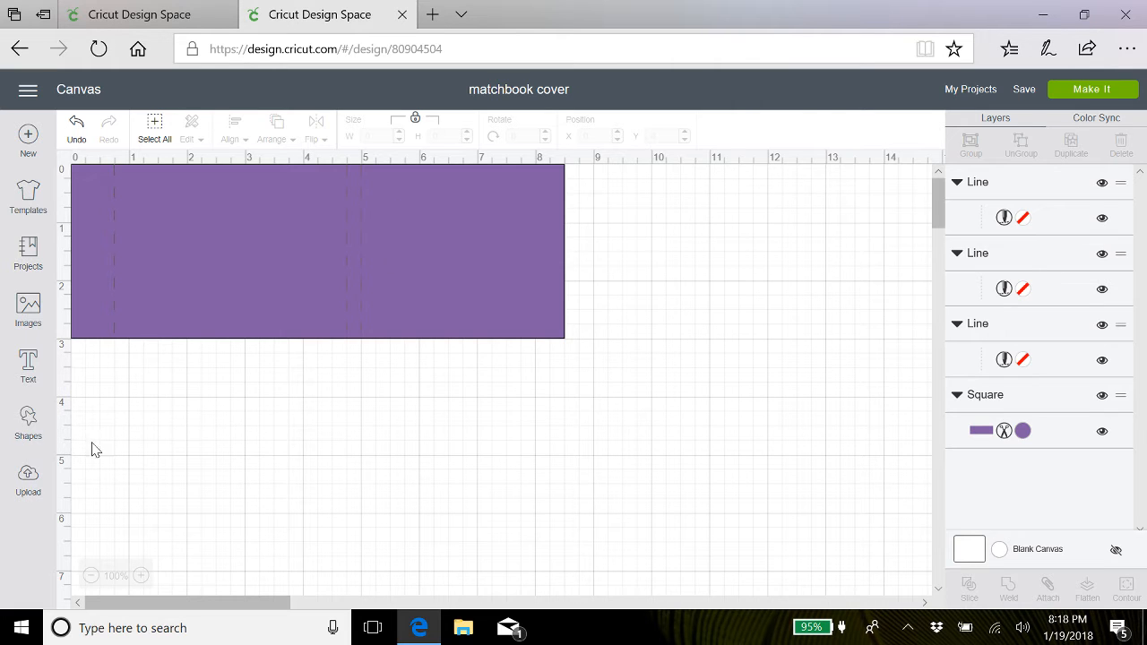
Search the image library for "shape"
{"action": "left_click", "coordinate": [28, 310]}
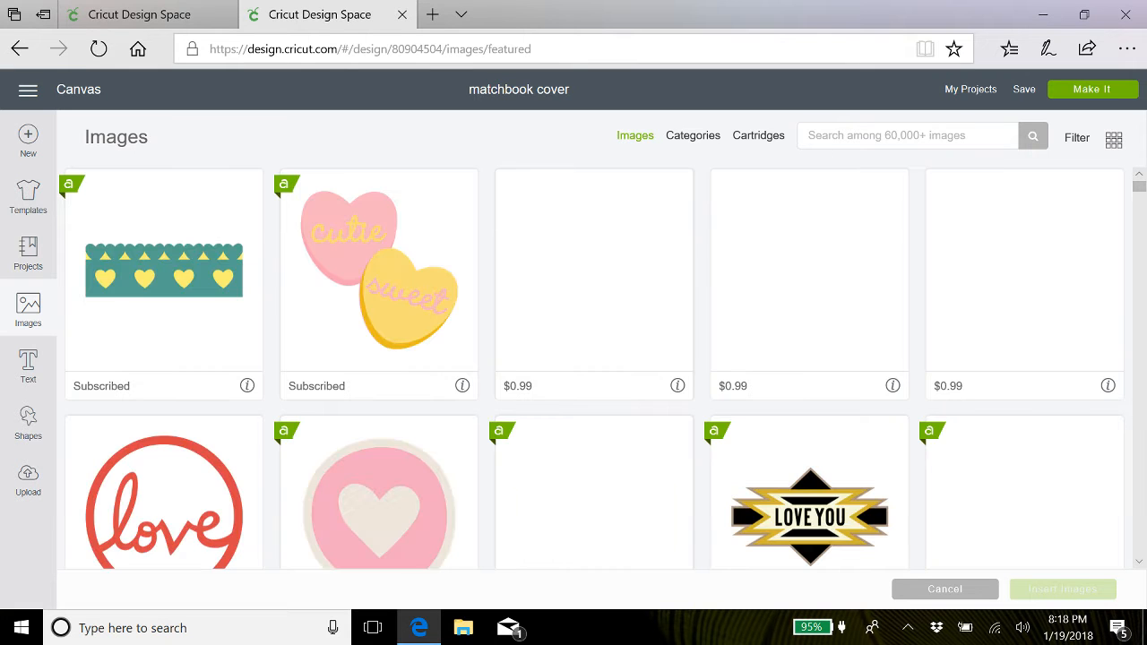
{"action": "left_click", "coordinate": [825, 140]}
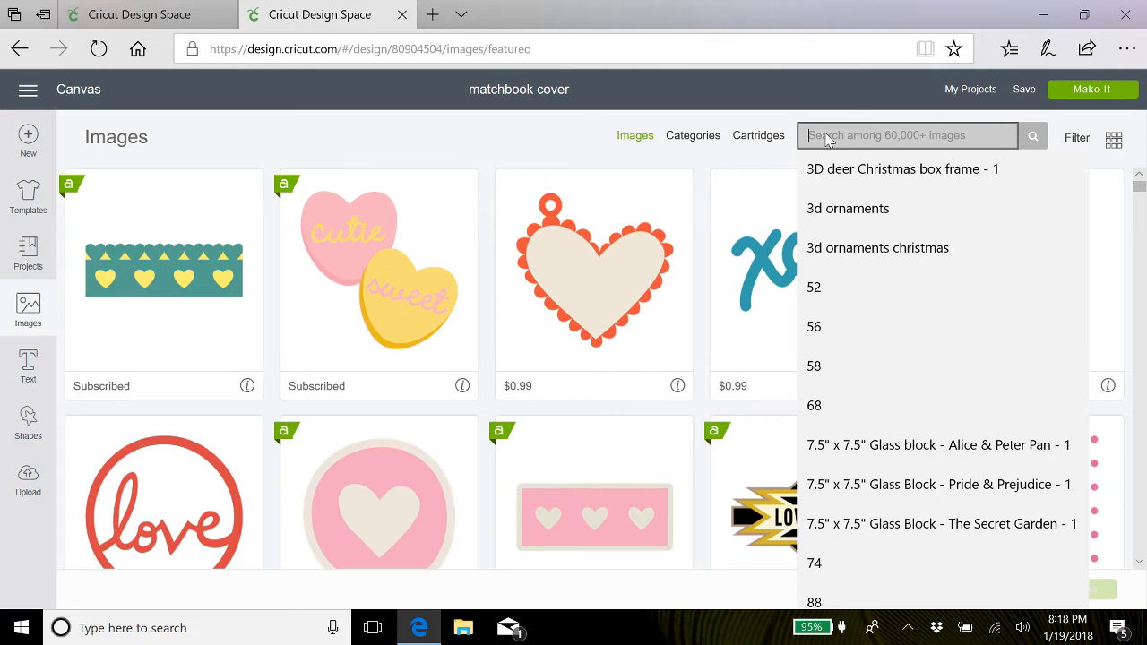
{"action": "type", "text": "shape"}
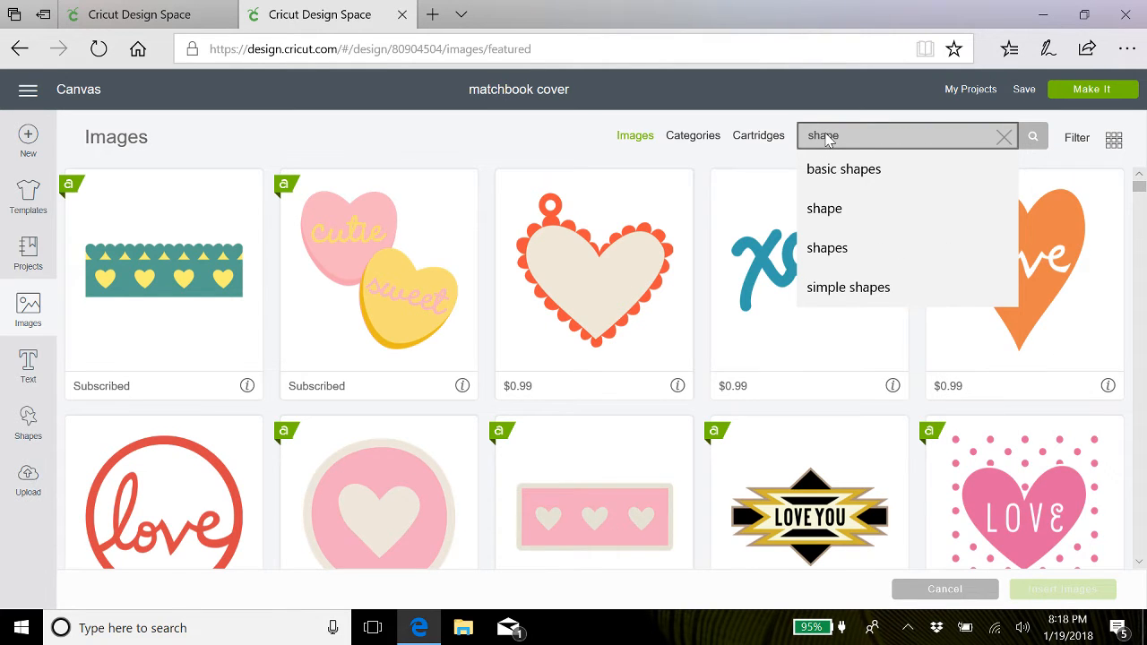
{"action": "key", "text": "Return"}
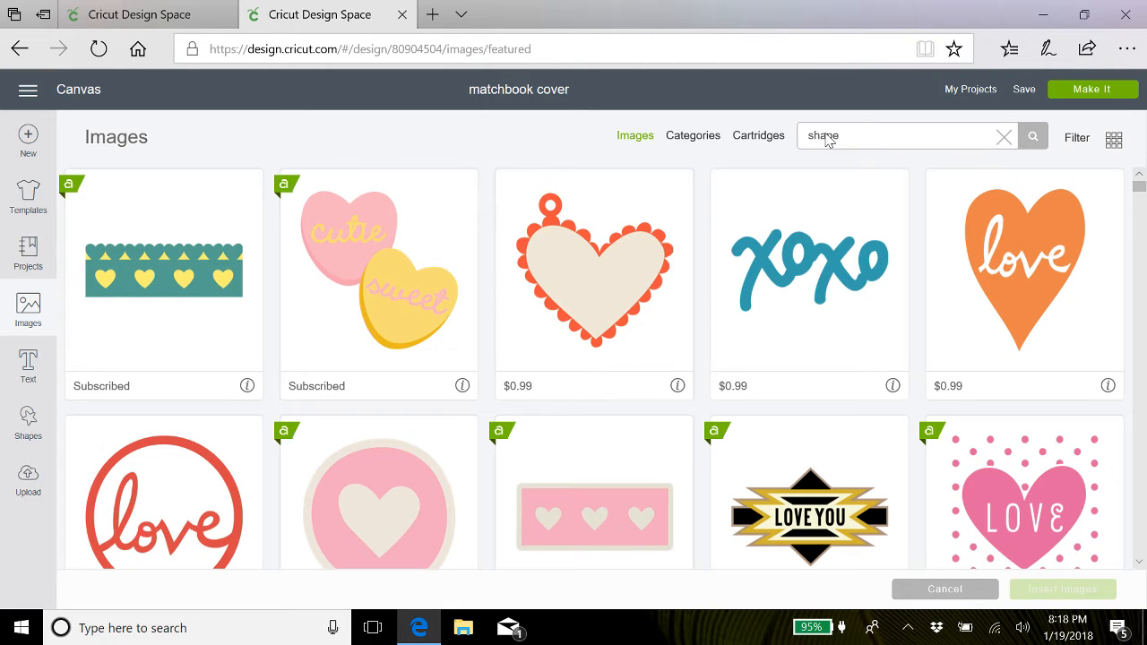
{"action": "key", "text": "Return"}
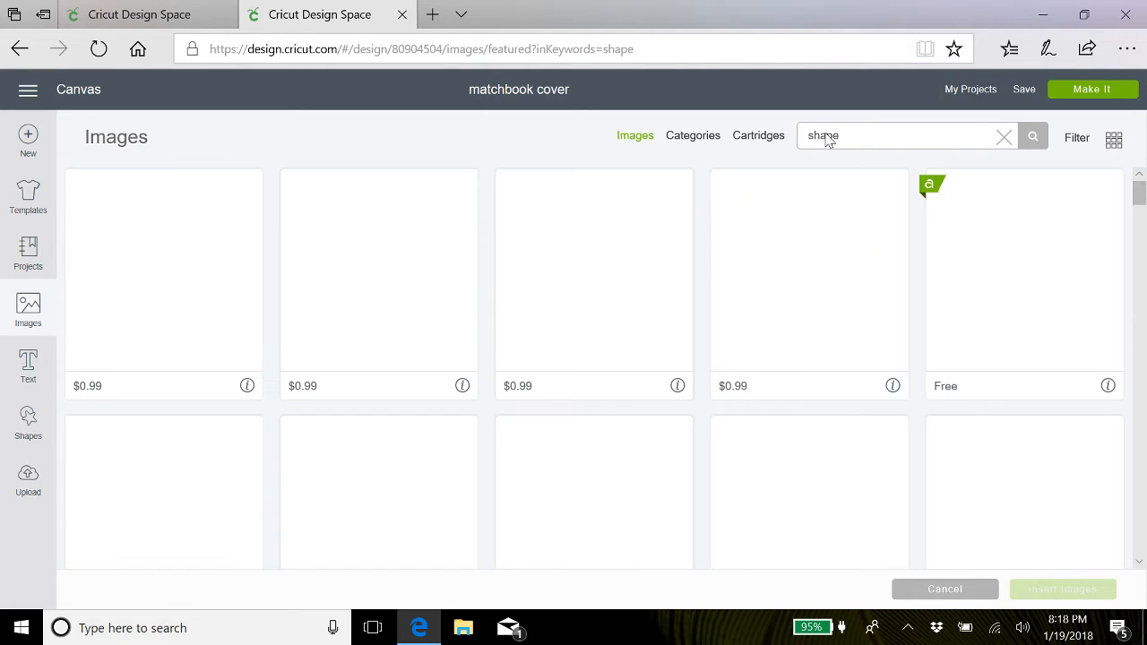
Find the wide teal banner with a yellow scalloped border among the results and insert it on the canvas
{"action": "scroll", "coordinate": [451, 464], "scroll_direction": "down", "scroll_amount": 5}
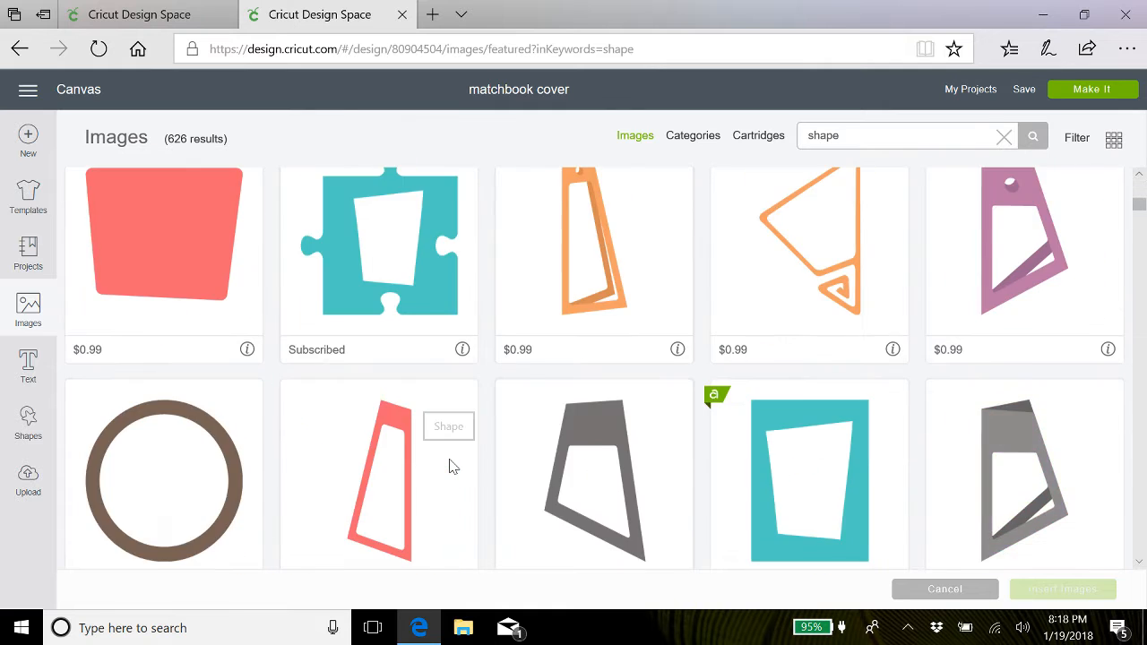
{"action": "scroll", "coordinate": [452, 466], "scroll_direction": "down", "scroll_amount": 10}
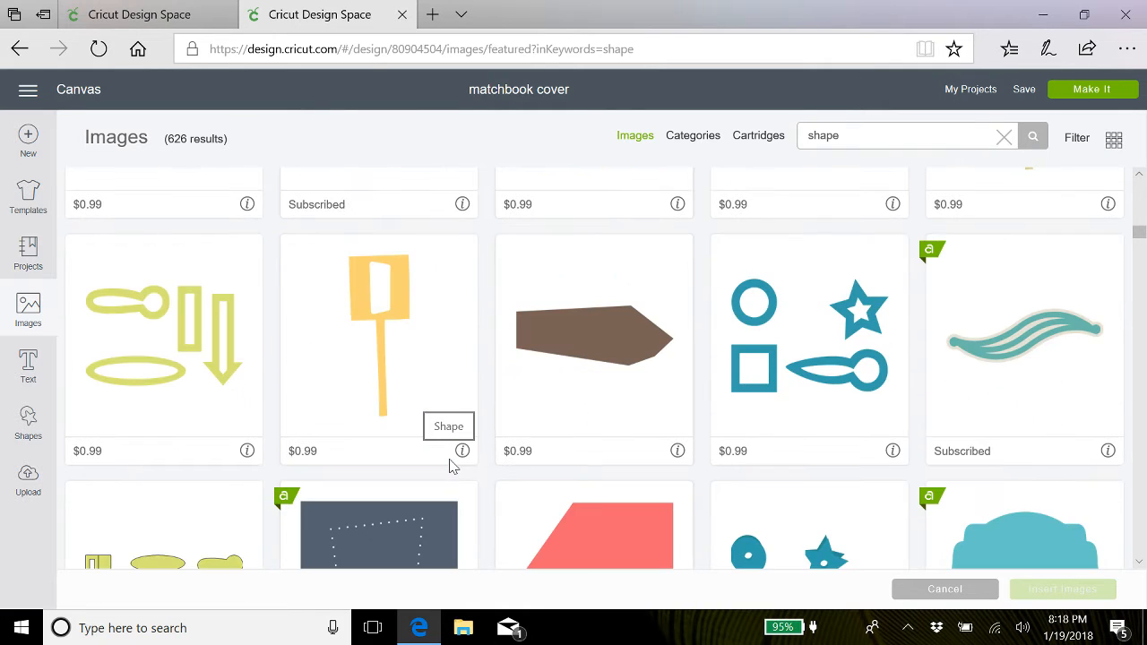
{"action": "scroll", "coordinate": [452, 466], "scroll_direction": "up", "scroll_amount": 3}
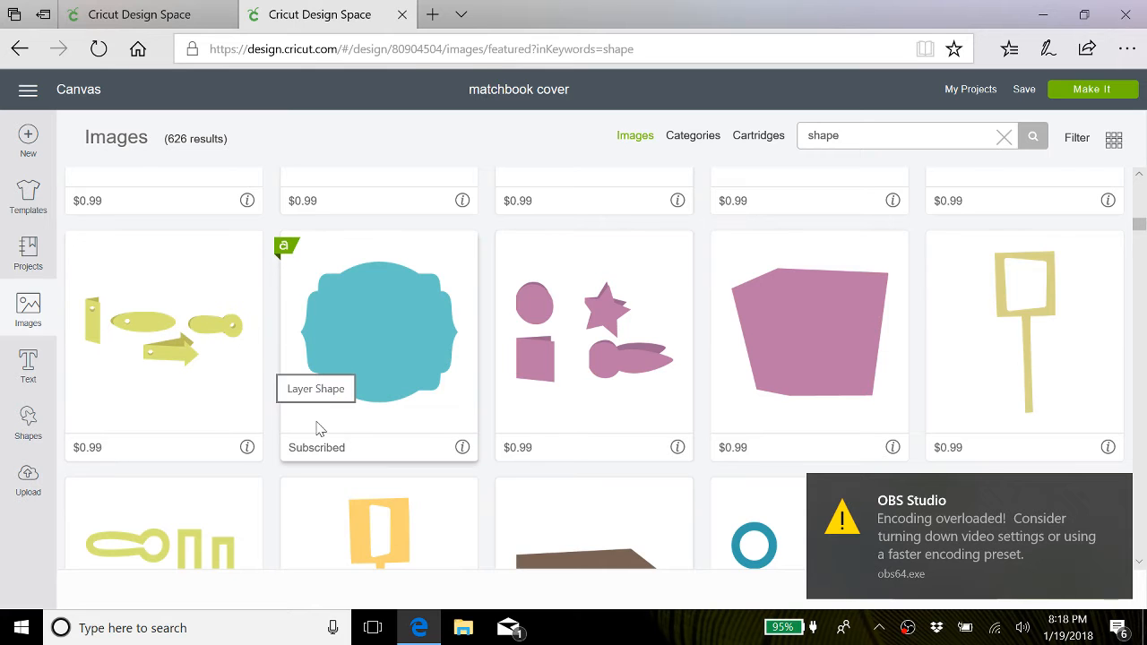
{"action": "scroll", "coordinate": [320, 429], "scroll_direction": "down", "scroll_amount": 5}
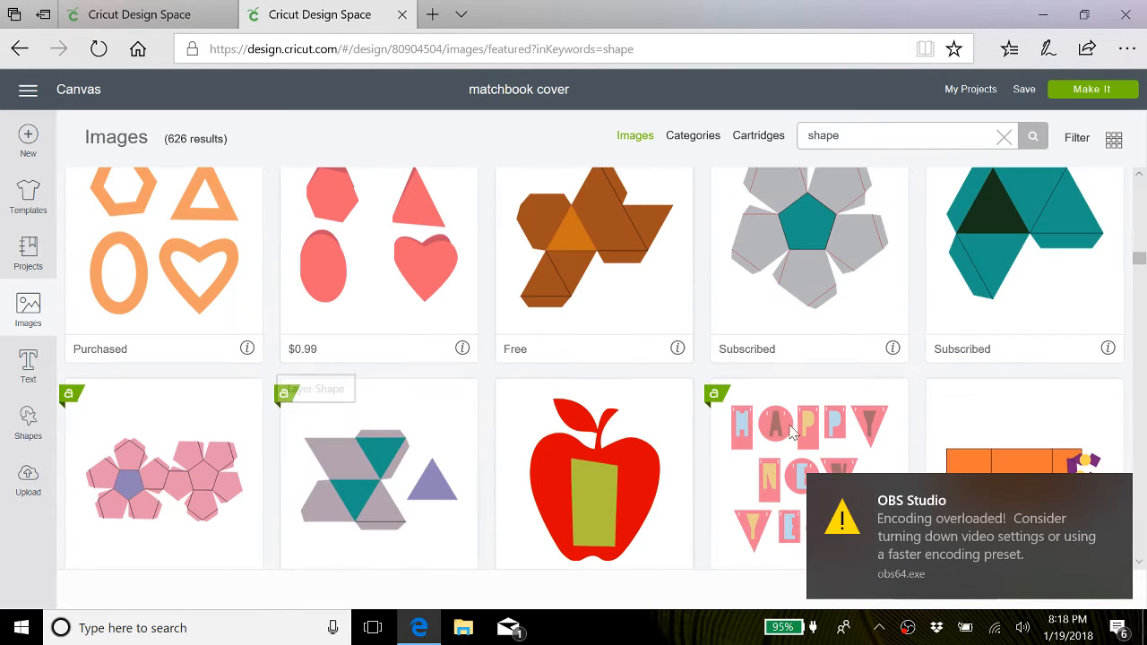
{"action": "left_click", "coordinate": [1116, 495]}
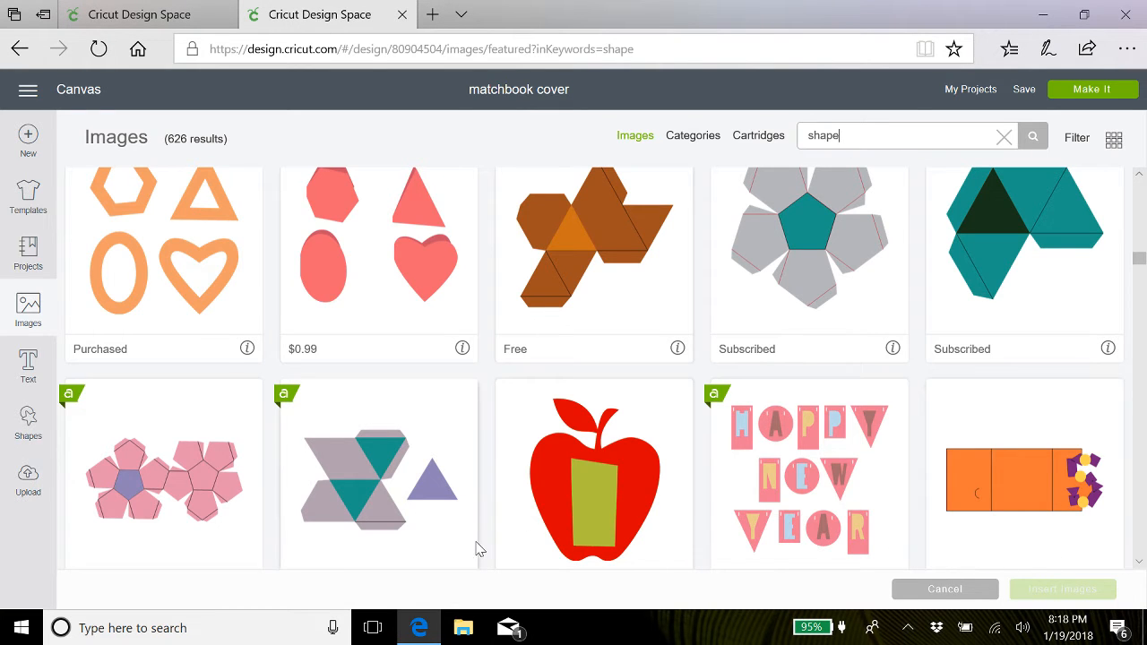
{"action": "scroll", "coordinate": [476, 546], "scroll_direction": "down", "scroll_amount": 5}
{"action": "scroll", "coordinate": [476, 549], "scroll_direction": "down", "scroll_amount": 6}
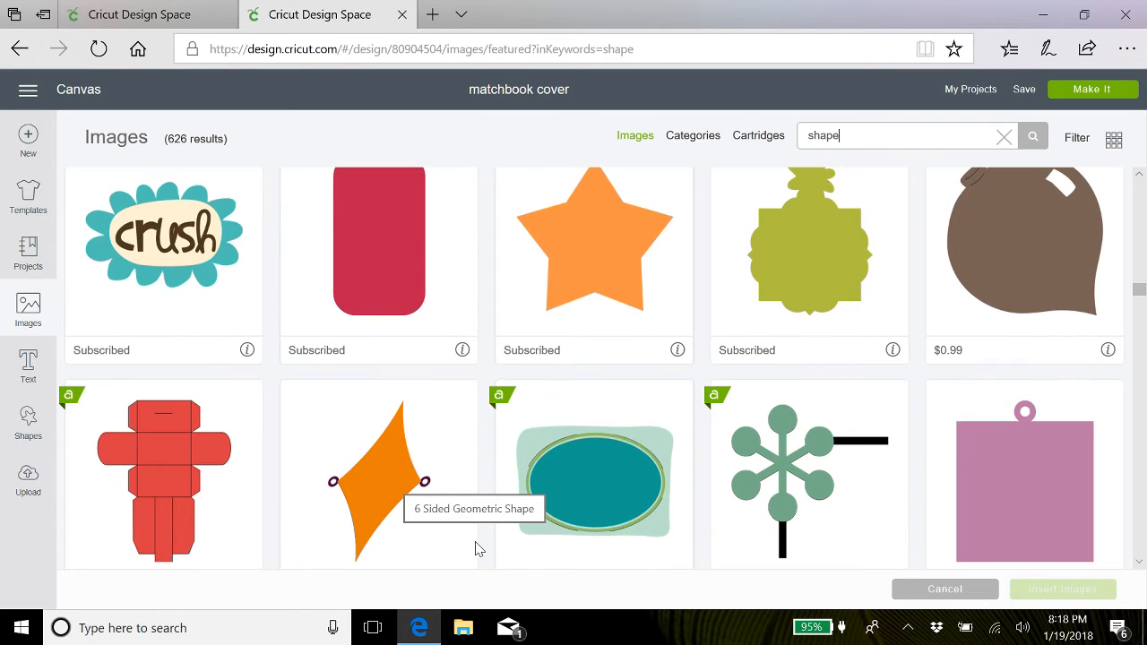
{"action": "scroll", "coordinate": [478, 548], "scroll_direction": "down", "scroll_amount": 3}
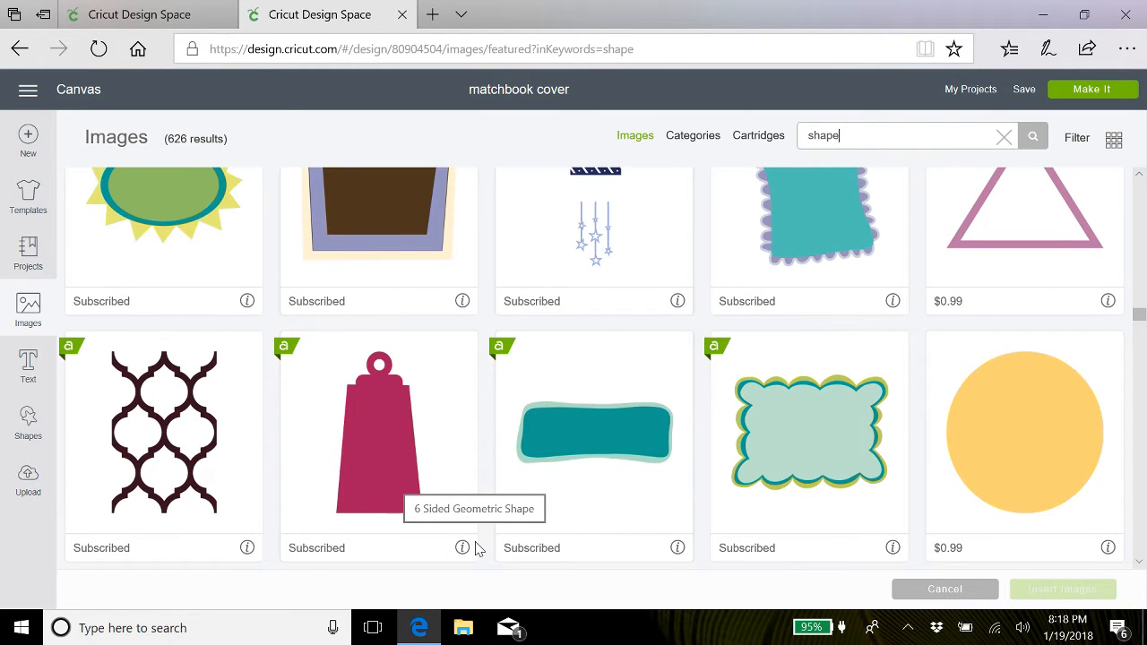
{"action": "scroll", "coordinate": [476, 549], "scroll_direction": "down", "scroll_amount": 3}
{"action": "scroll", "coordinate": [476, 548], "scroll_direction": "down", "scroll_amount": 6}
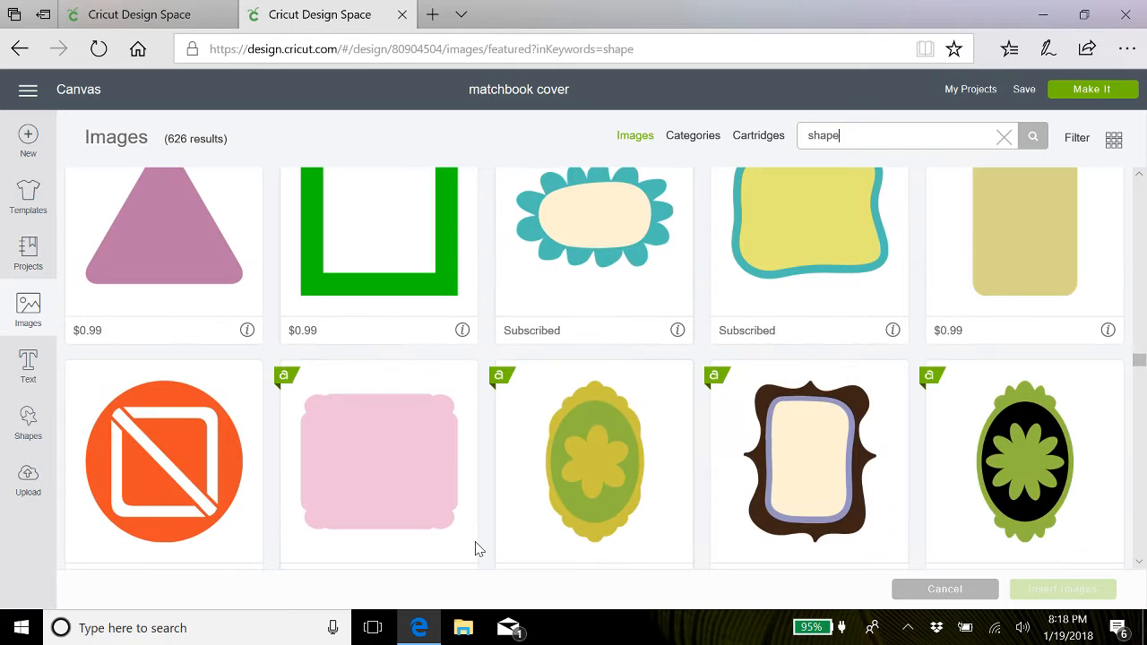
{"action": "scroll", "coordinate": [476, 549], "scroll_direction": "down", "scroll_amount": 2}
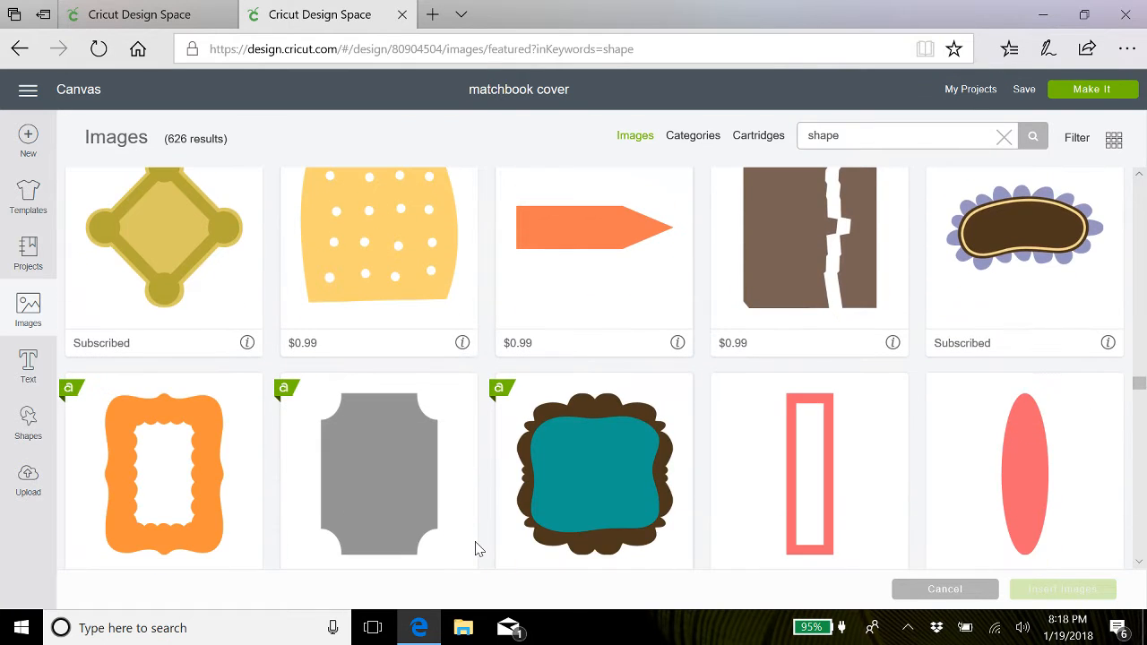
{"action": "scroll", "coordinate": [476, 549], "scroll_direction": "down", "scroll_amount": 6}
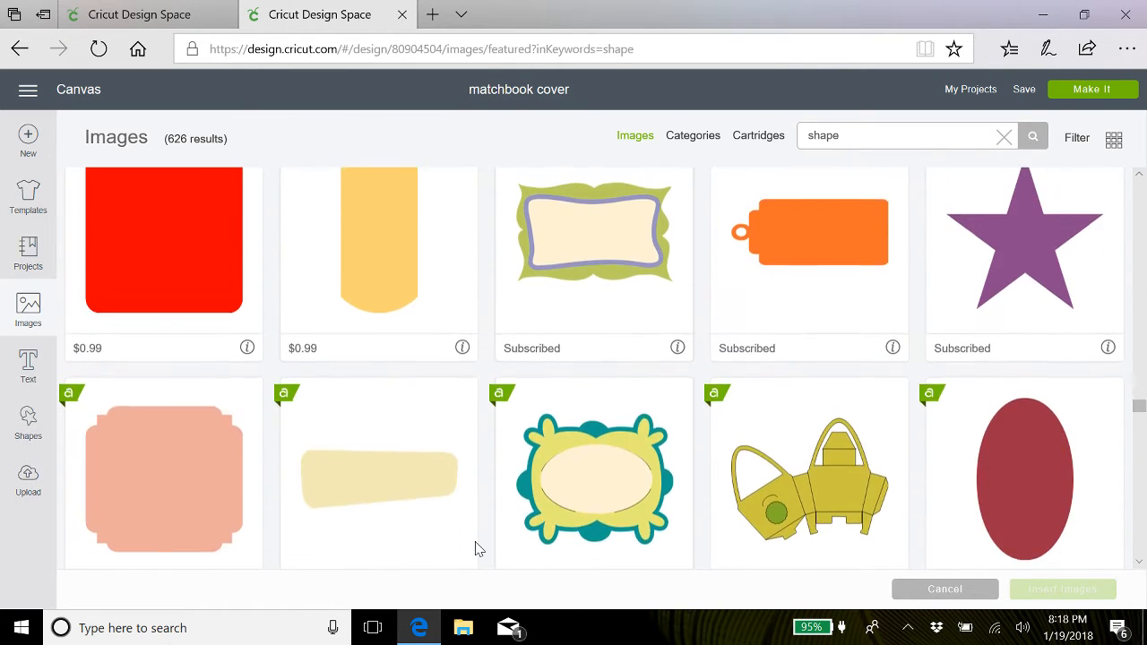
{"action": "scroll", "coordinate": [476, 548], "scroll_direction": "down", "scroll_amount": 4}
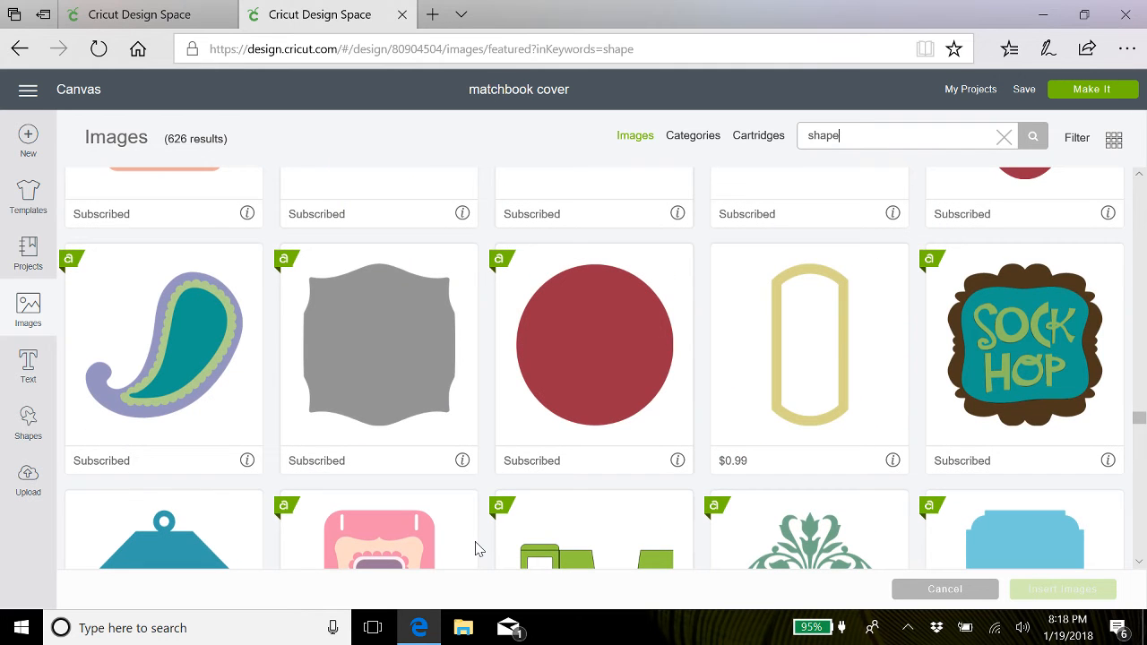
{"action": "scroll", "coordinate": [476, 548], "scroll_direction": "down", "scroll_amount": 5}
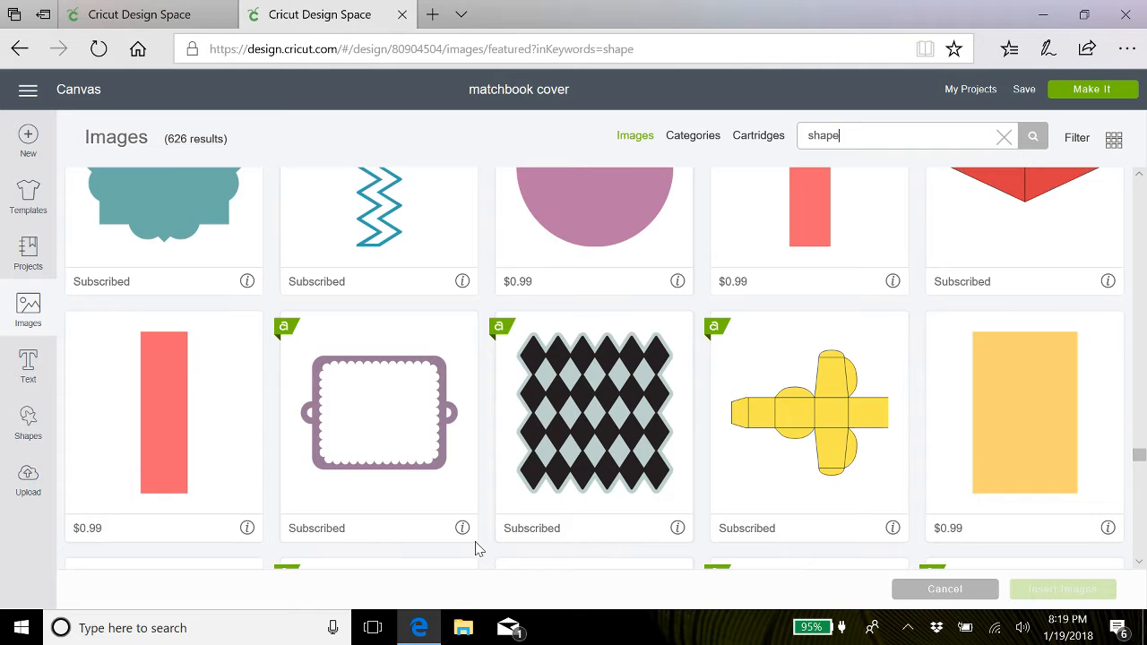
{"action": "scroll", "coordinate": [476, 549], "scroll_direction": "down", "scroll_amount": 6}
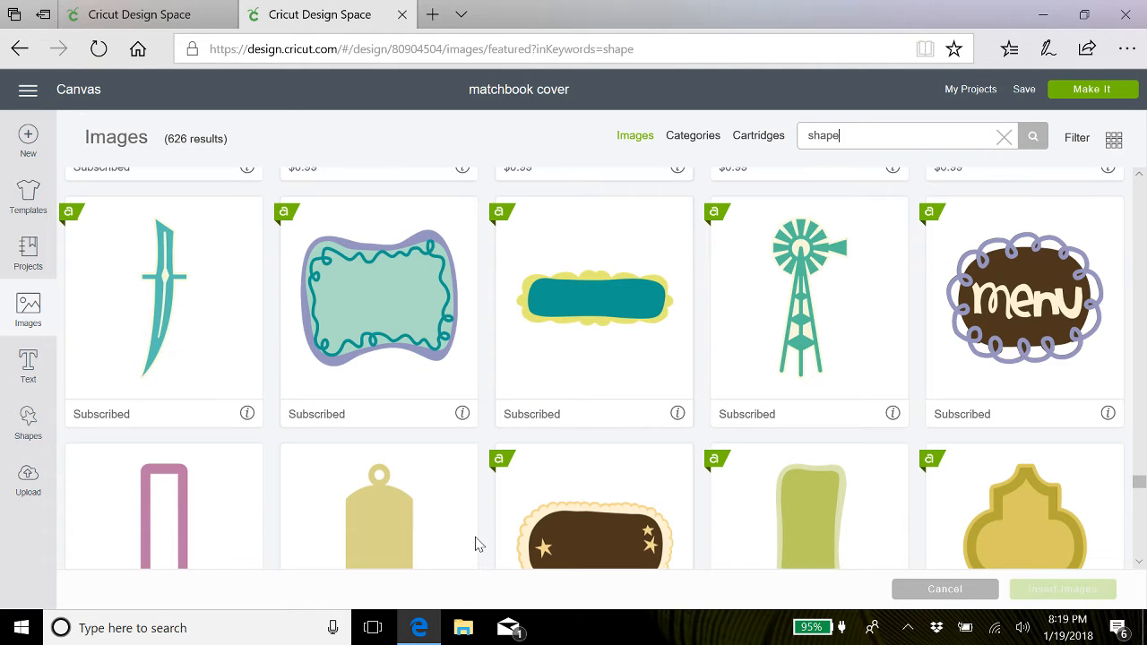
{"action": "left_click", "coordinate": [598, 308]}
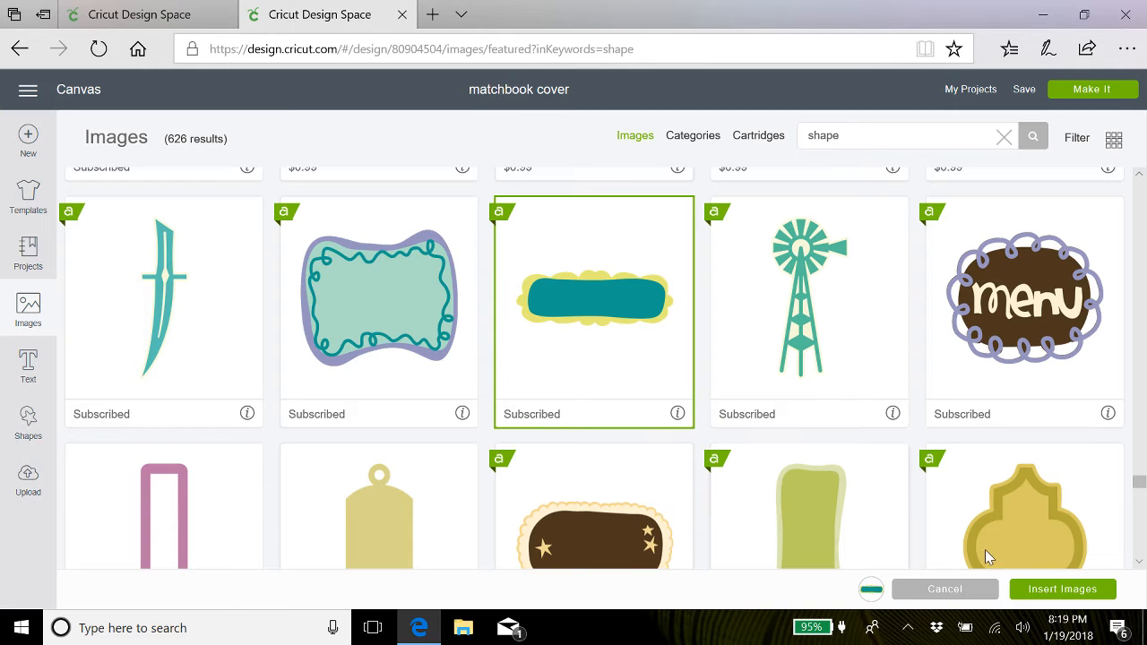
{"action": "left_click", "coordinate": [1055, 589]}
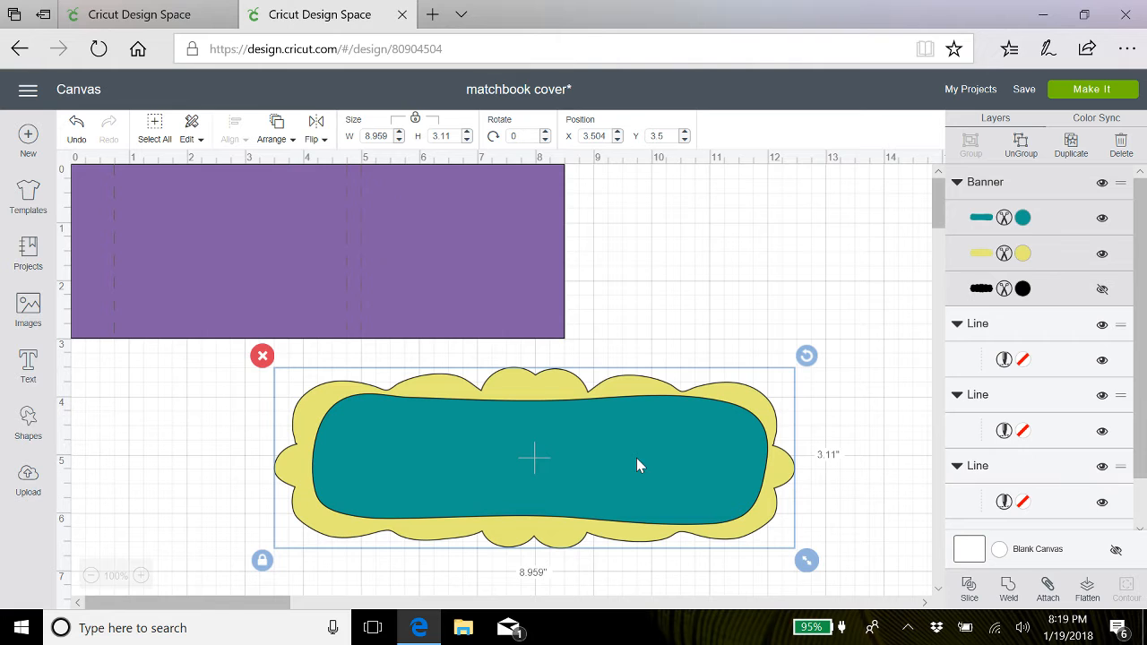
Ungroup the inserted banner and hide its teal layer
{"action": "left_click", "coordinate": [1022, 146]}
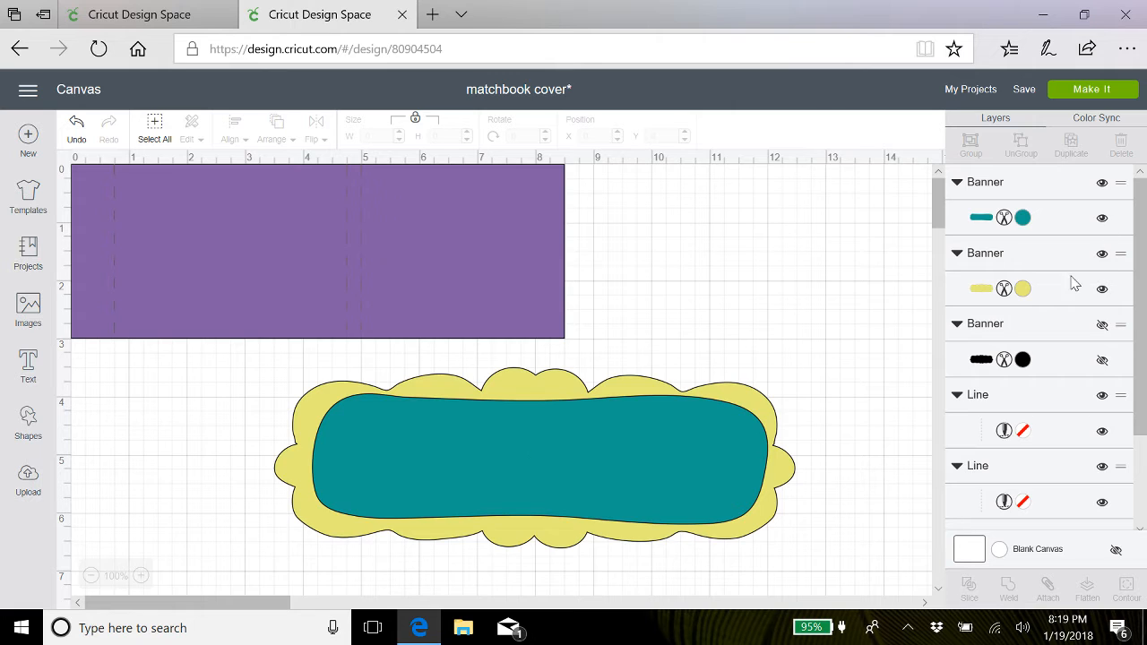
{"action": "left_click", "coordinate": [1102, 219]}
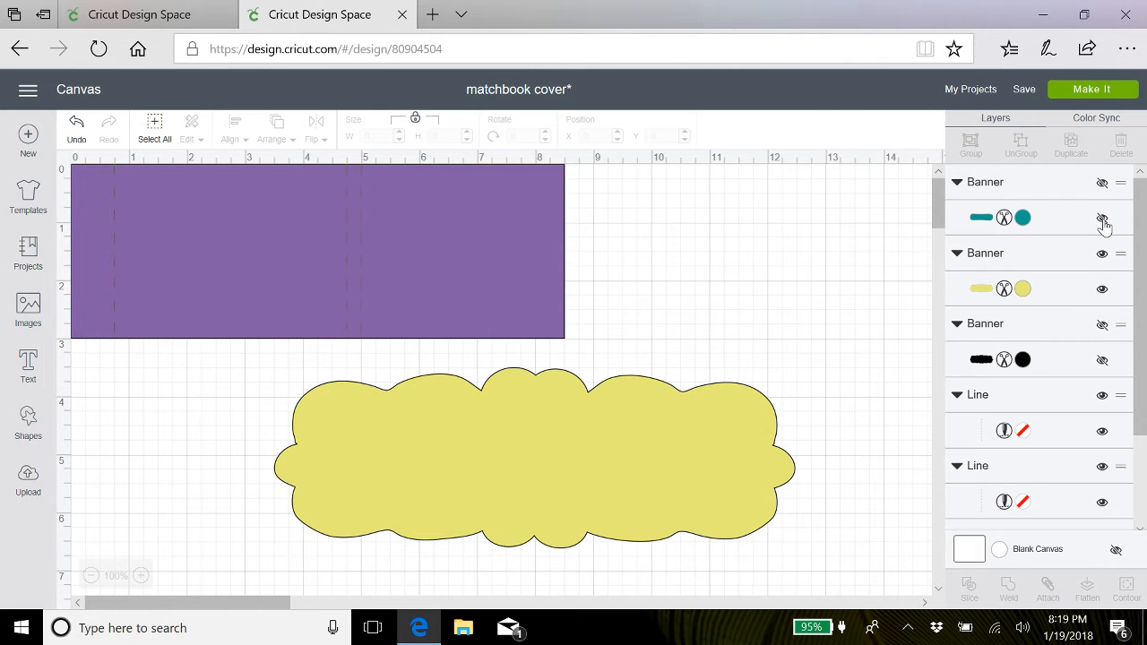
Rotate the yellow scalloped banner clockwise freehand to about 54 degrees
{"action": "left_click", "coordinate": [516, 473]}
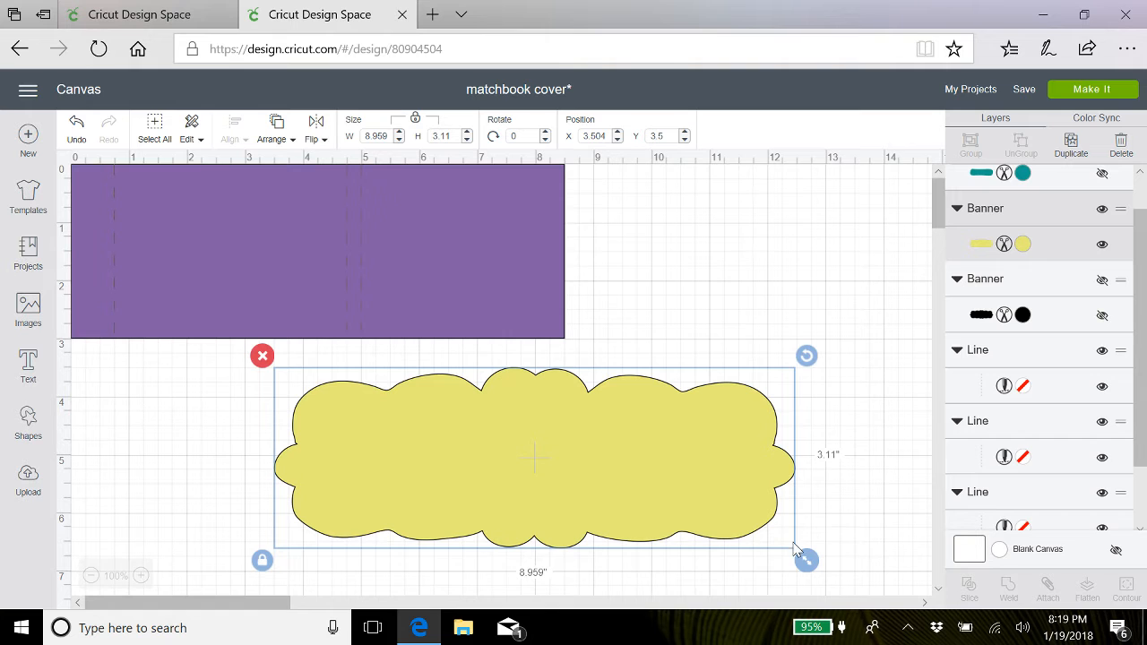
{"action": "left_click_drag", "start_coordinate": [807, 356], "coordinate": [566, 633]}
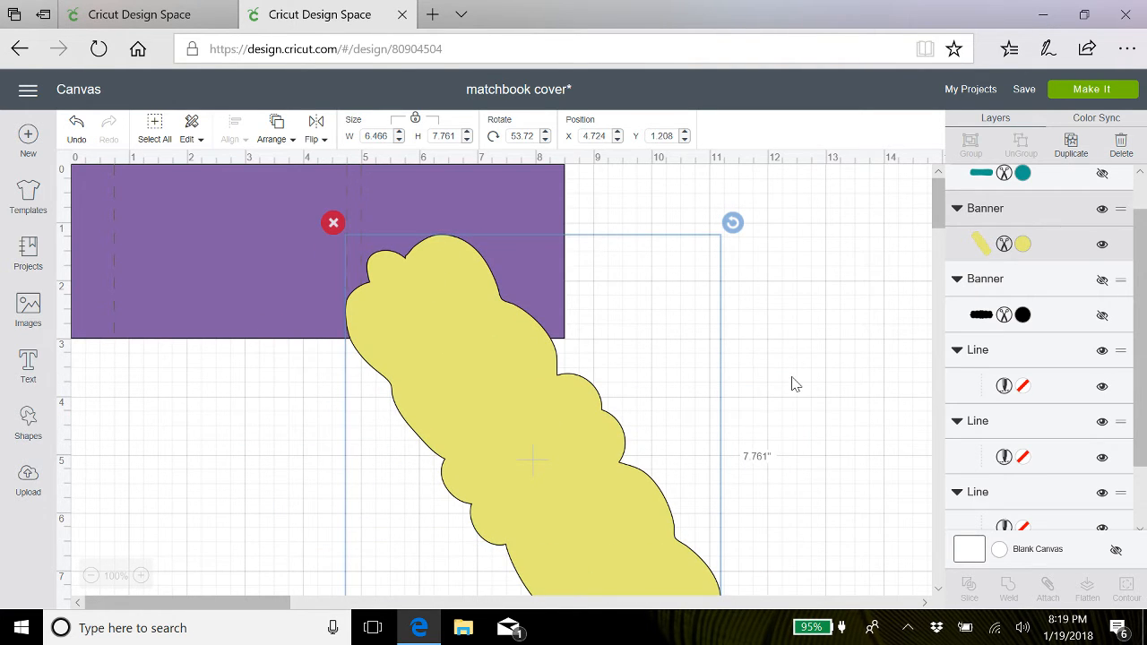
{"action": "scroll", "coordinate": [792, 390], "scroll_direction": "down", "scroll_amount": 5}
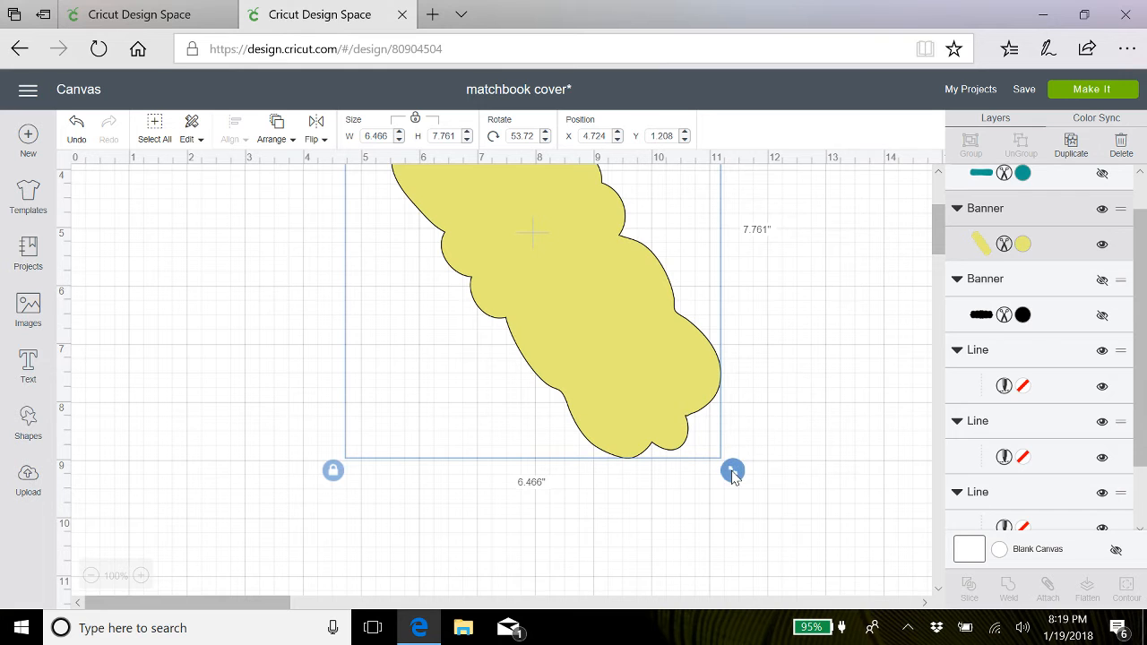
Enlarge the yellow scalloped banner freehand to about 7.3 by 8.8 inches and rotate it clockwise to about 87 degrees
{"action": "left_click_drag", "start_coordinate": [733, 470], "coordinate": [782, 529]}
{"action": "scroll", "coordinate": [834, 341], "scroll_direction": "up", "scroll_amount": 5}
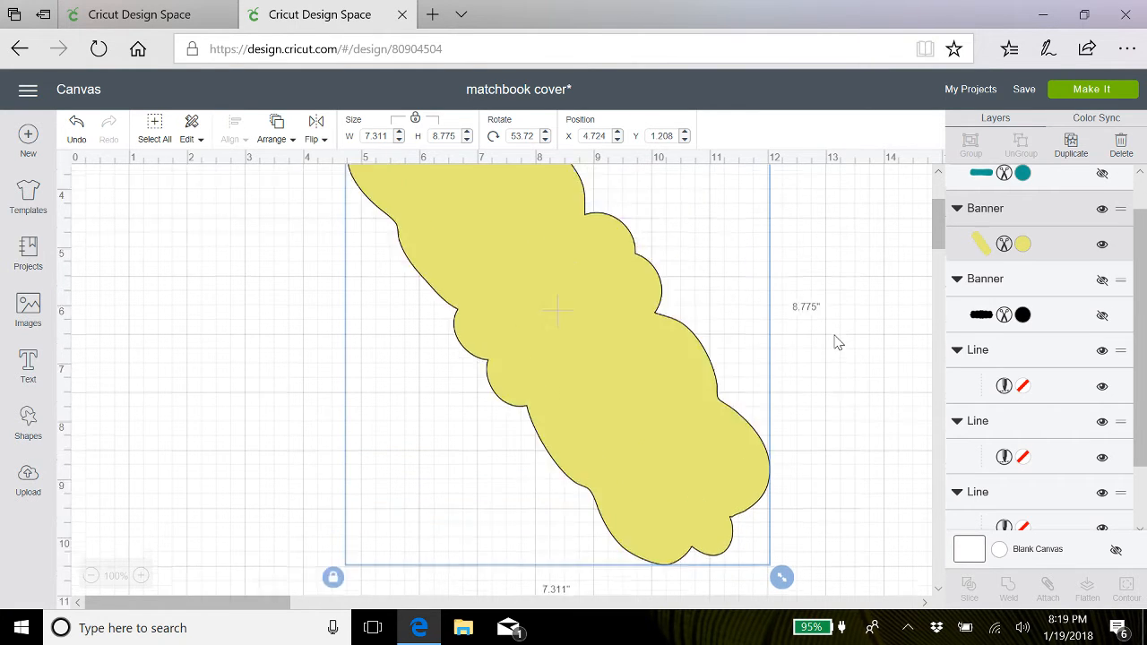
{"action": "left_click_drag", "start_coordinate": [781, 198], "coordinate": [833, 389]}
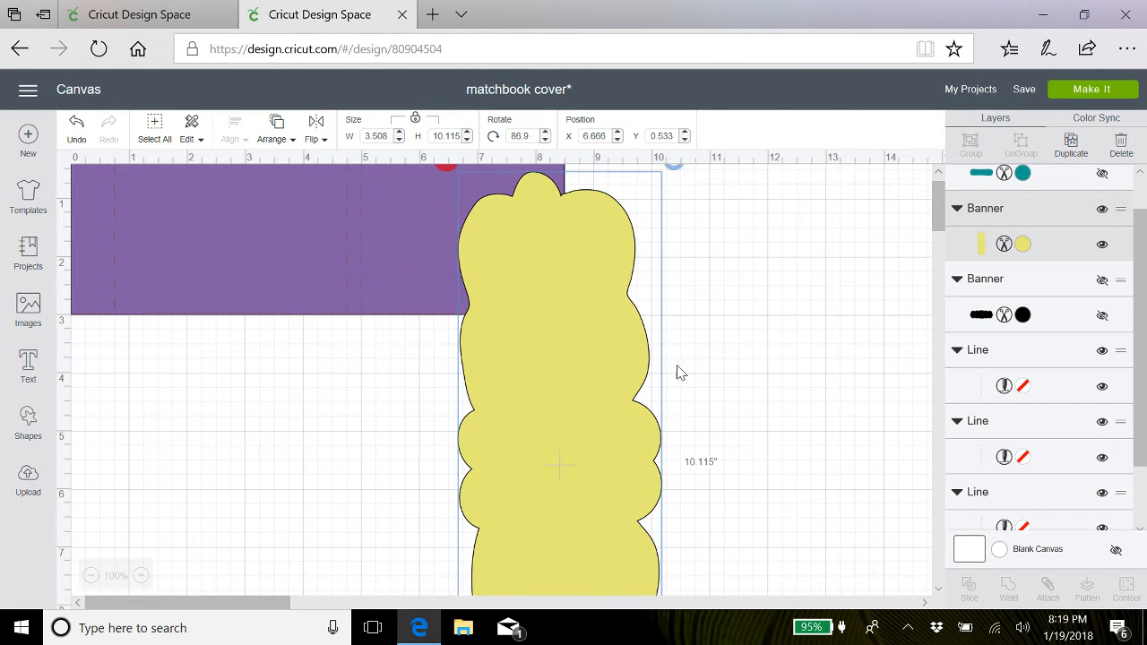
{"action": "scroll", "coordinate": [740, 373], "scroll_direction": "down", "scroll_amount": 5}
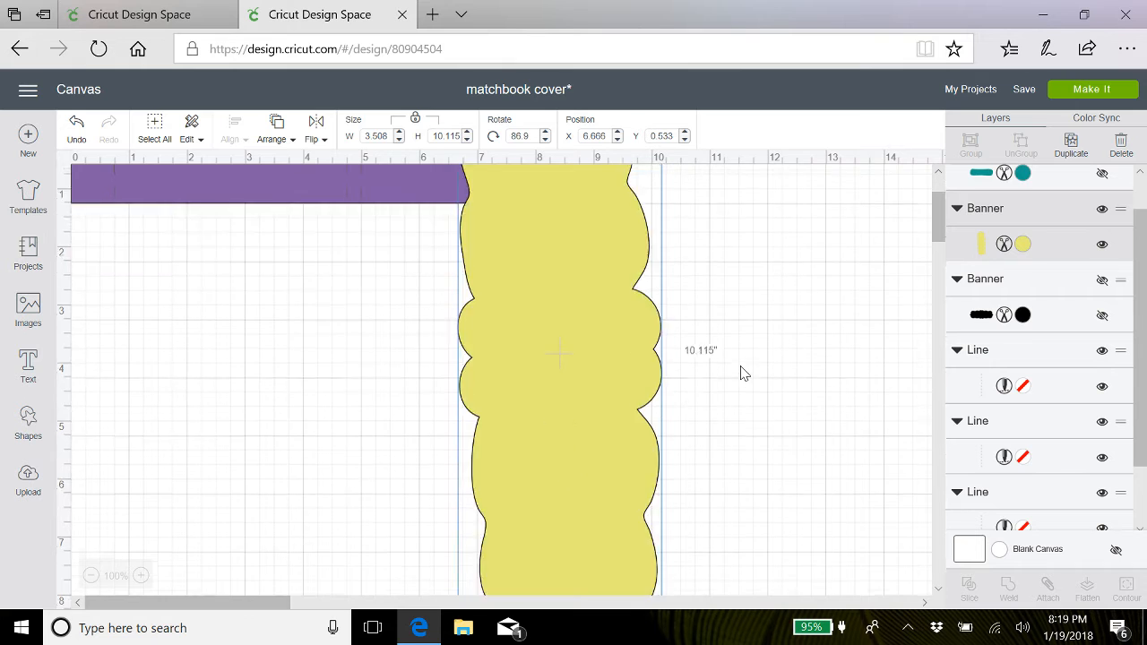
{"action": "scroll", "coordinate": [741, 372], "scroll_direction": "up", "scroll_amount": 2}
{"action": "scroll", "coordinate": [741, 373], "scroll_direction": "up", "scroll_amount": 3}
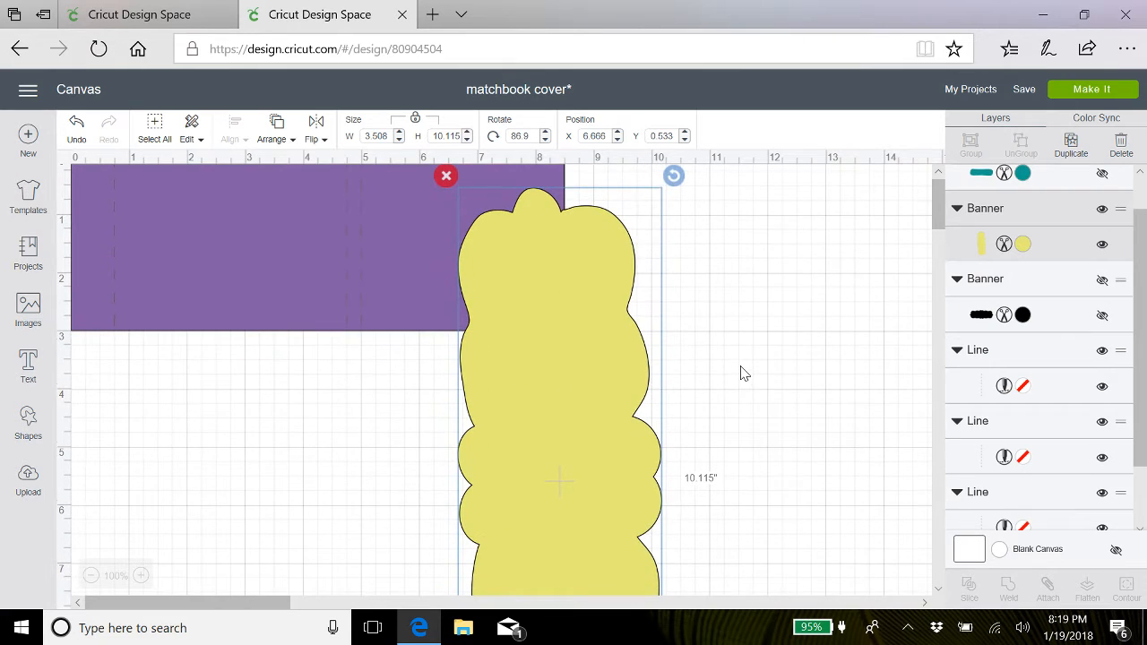
Undo the freehand resizing and rotations of the yellow banner back to its horizontal orientation
{"action": "left_click", "coordinate": [76, 124]}
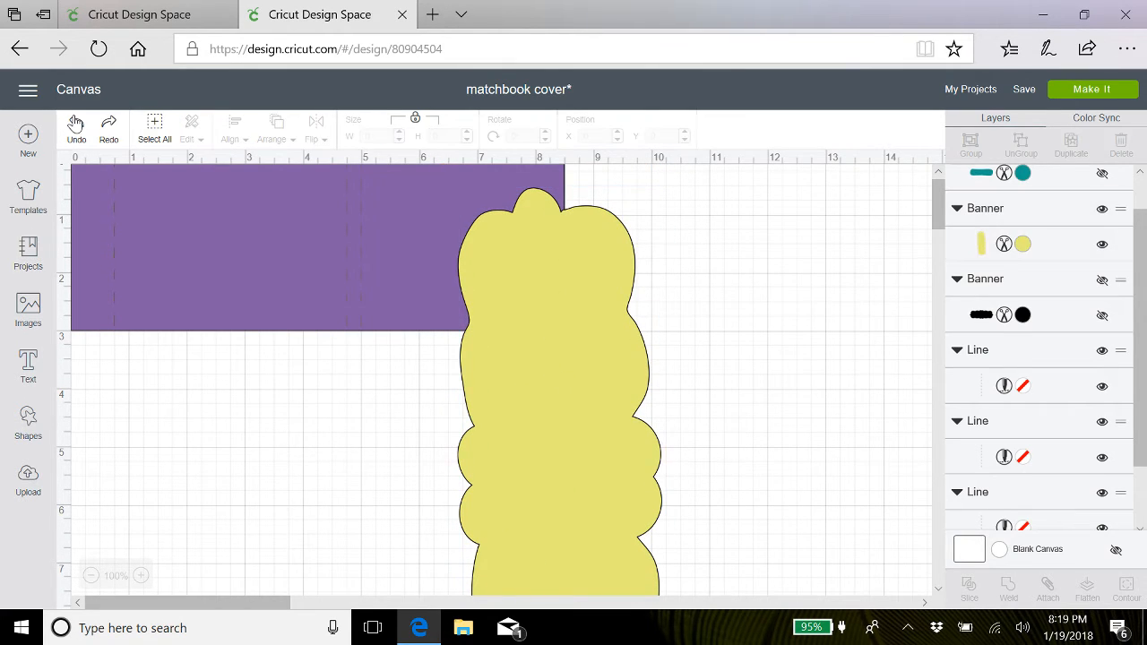
{"action": "left_click", "coordinate": [75, 124]}
{"action": "left_click", "coordinate": [75, 124]}
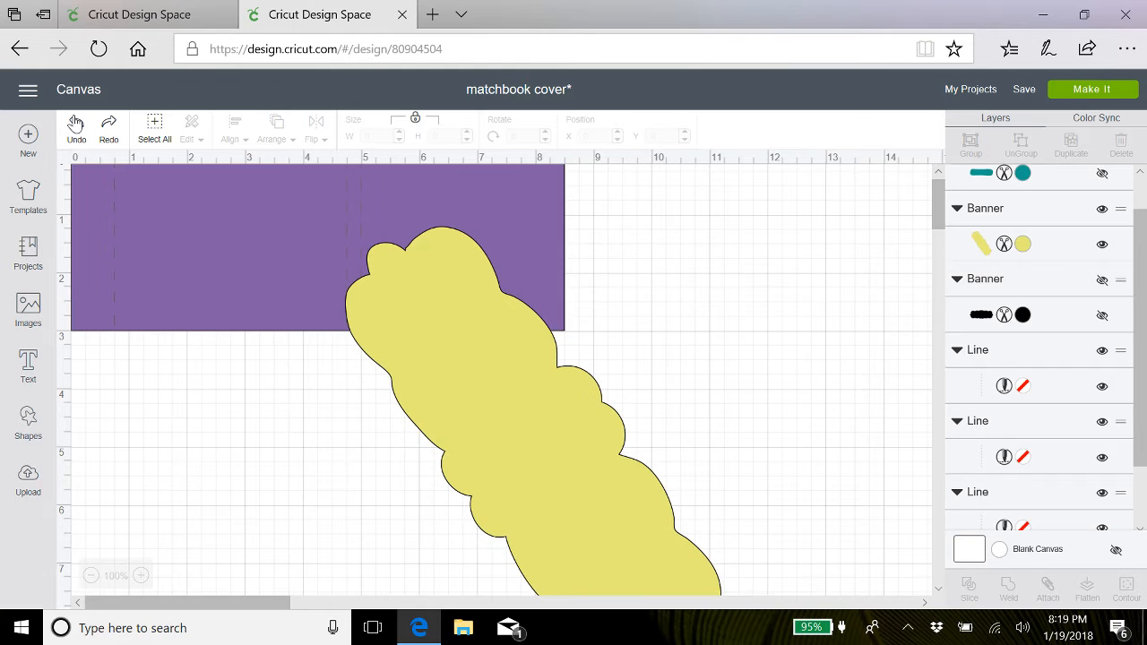
{"action": "left_click", "coordinate": [75, 123]}
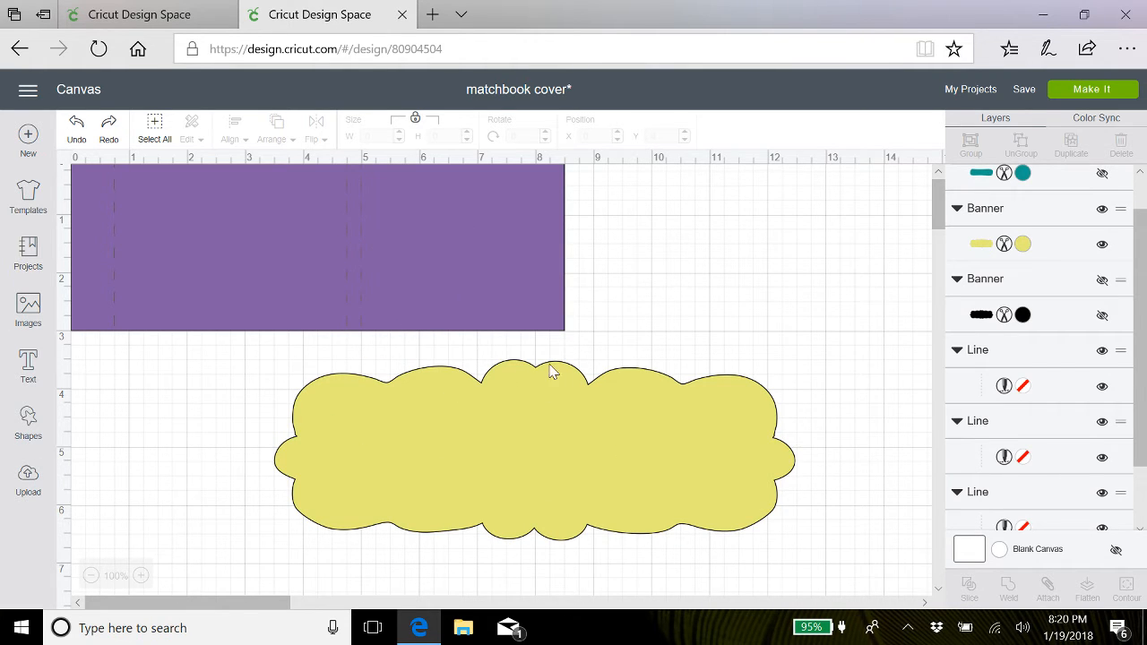
Set the yellow banner's height to 2.75 inches with its proportions locked
{"action": "left_click", "coordinate": [557, 444]}
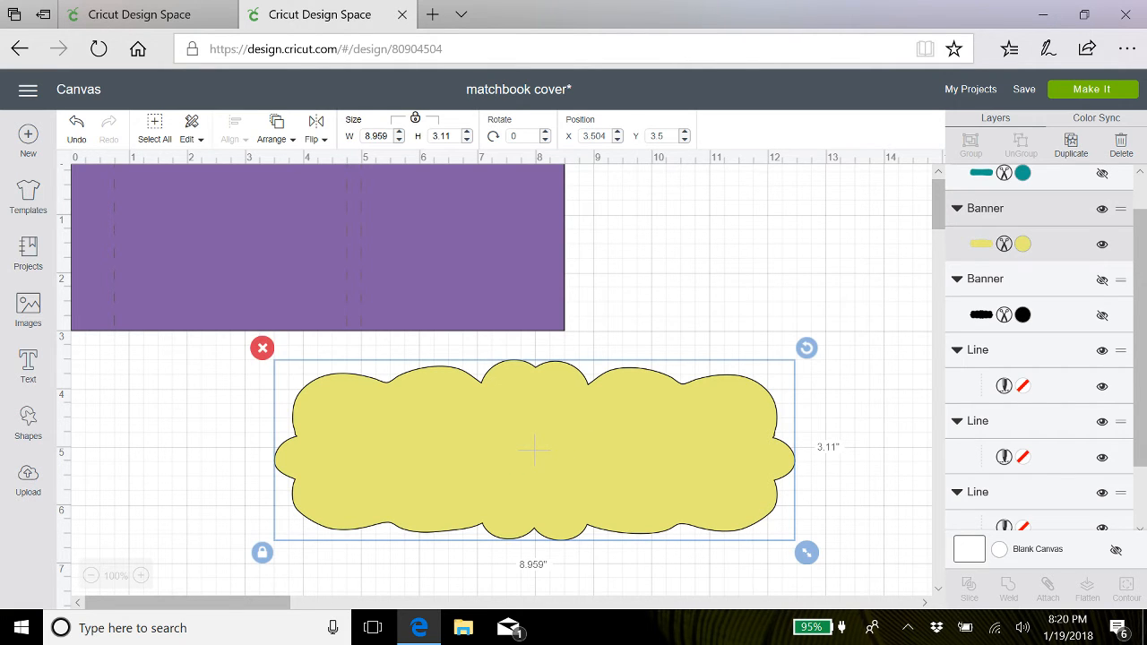
{"action": "double_click", "coordinate": [376, 135]}
{"action": "key", "text": "Tab"}
{"action": "type", "text": "2.75"}
{"action": "key", "text": "Return"}
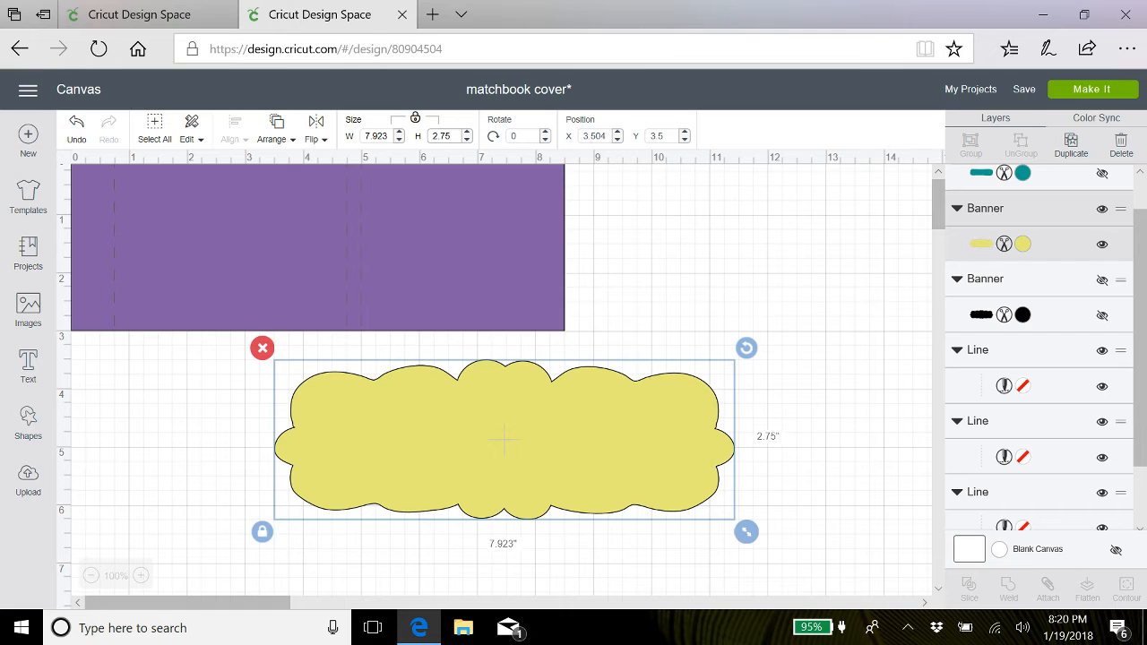
Set the yellow banner's width to 2.75 inches with its proportions locked
{"action": "left_click", "coordinate": [386, 135]}
{"action": "key", "text": "BackSpace"}
{"action": "key", "text": "BackSpace"}
{"action": "key", "text": "BackSpace"}
{"action": "key", "text": "BackSpace"}
{"action": "key", "text": "BackSpace"}
{"action": "type", "text": "2.75"}
{"action": "key", "text": "Return"}
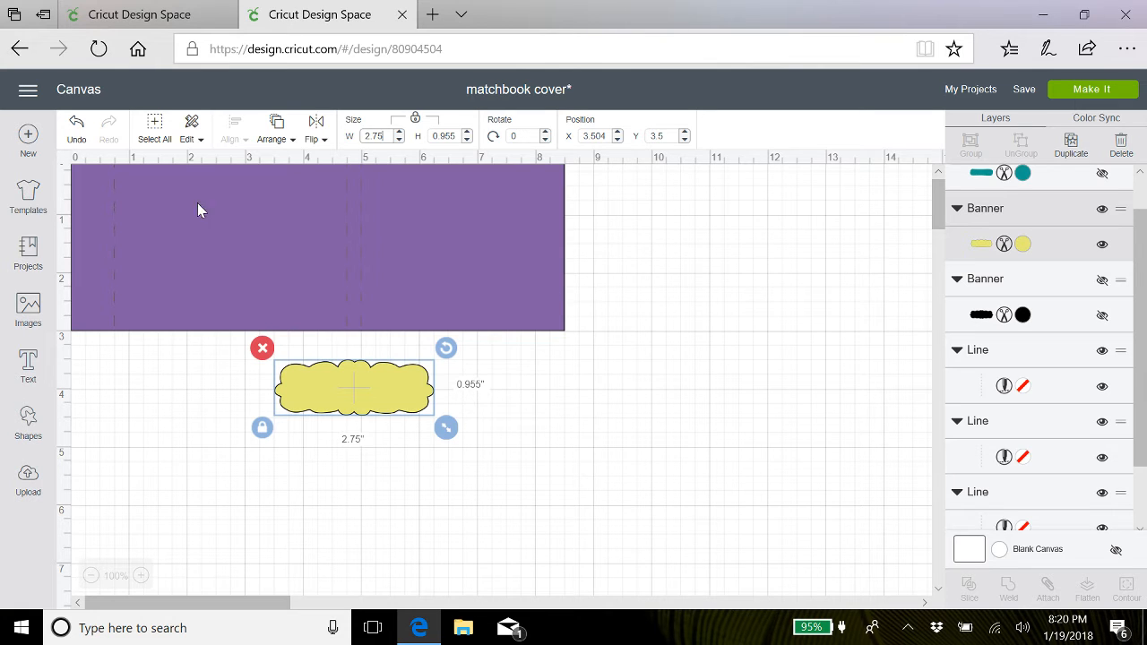
Set the yellow banner's height to 0.60 inches with its proportions locked
{"action": "left_click", "coordinate": [453, 136]}
{"action": "key", "text": "BackSpace"}
{"action": "key", "text": "BackSpace"}
{"action": "key", "text": "BackSpace"}
{"action": "key", "text": "BackSpace"}
{"action": "type", "text": ".60"}
{"action": "key", "text": "Return"}
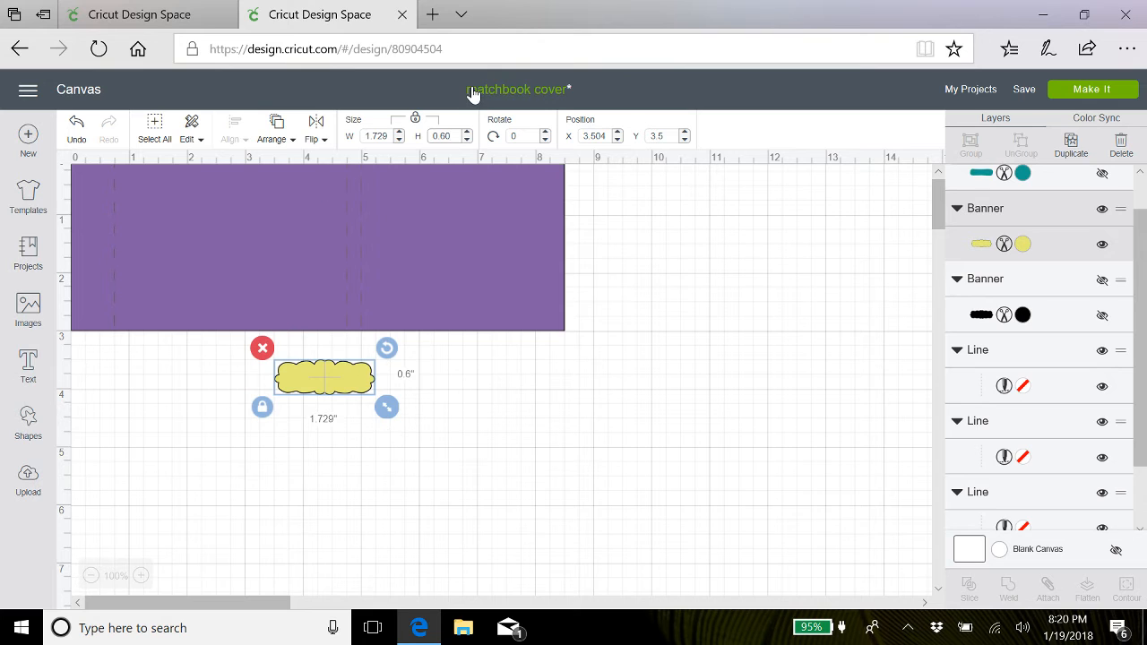
Unlock the yellow banner's proportions, set its width to 2.75 inches, and move it just below the purple cover's wide panel between score lines
{"action": "left_click", "coordinate": [385, 136]}
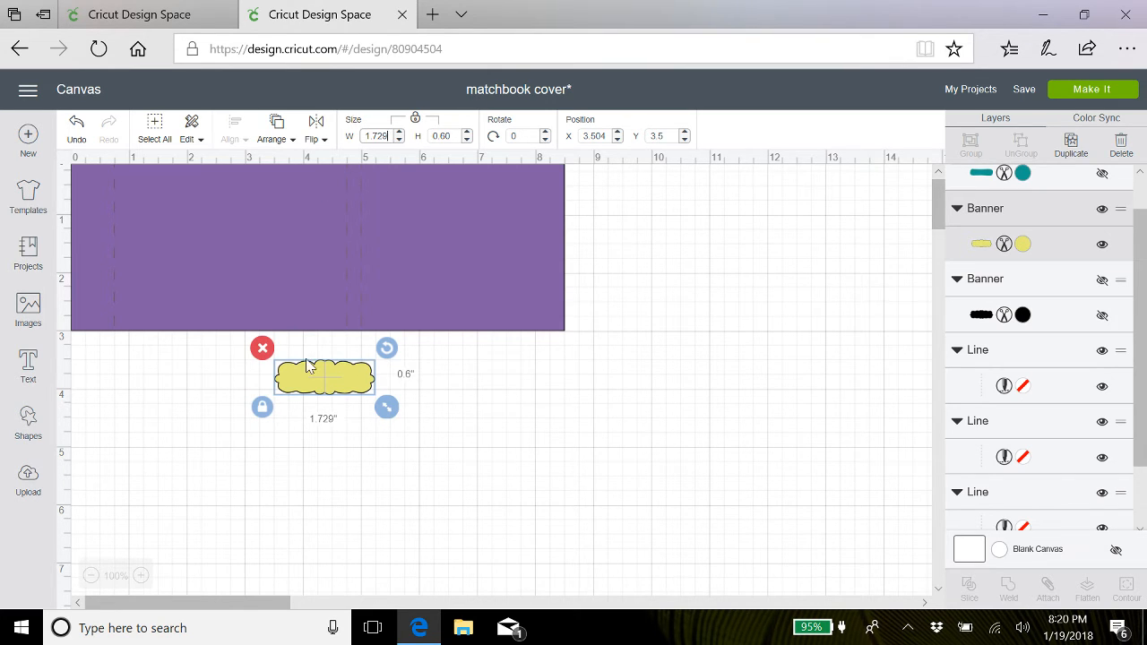
{"action": "left_click", "coordinate": [262, 409]}
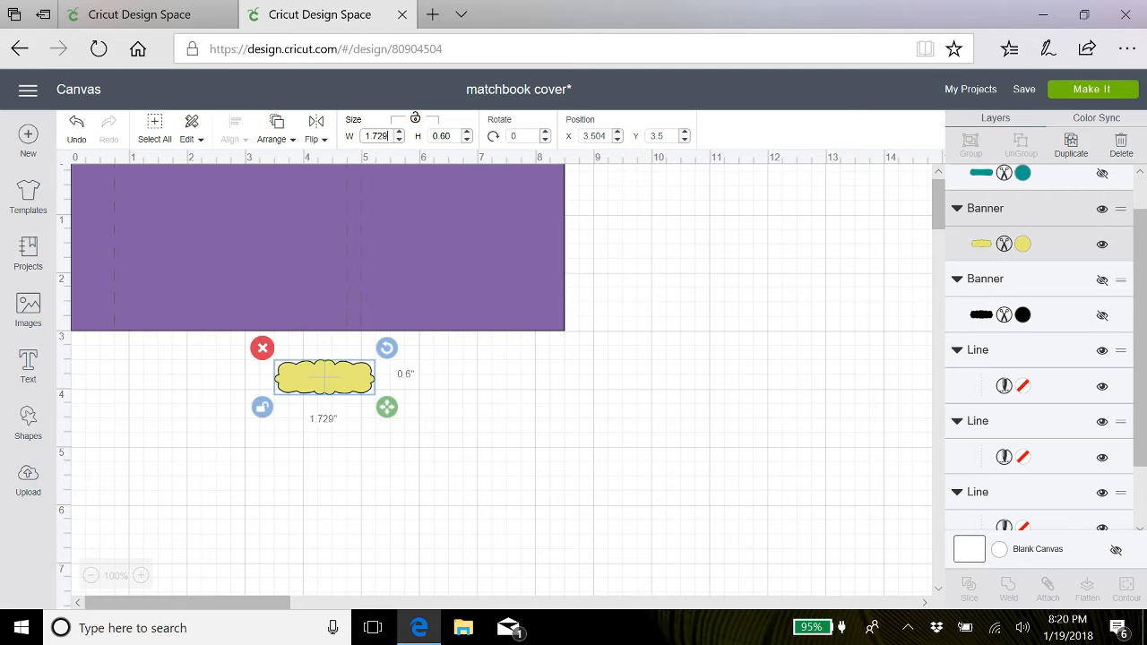
{"action": "key", "text": "BackSpace"}
{"action": "key", "text": "BackSpace"}
{"action": "key", "text": "BackSpace"}
{"action": "key", "text": "BackSpace"}
{"action": "type", "text": "2.7565"}
{"action": "key", "text": "BackSpace"}
{"action": "key", "text": "BackSpace"}
{"action": "key", "text": "Return"}
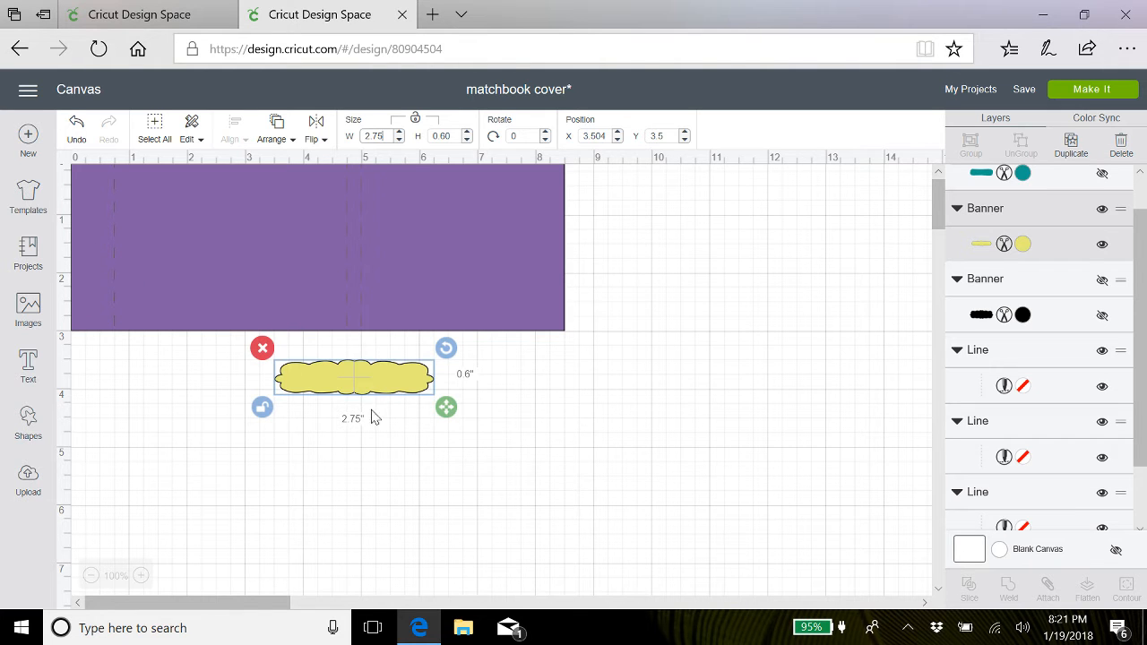
{"action": "left_click_drag", "start_coordinate": [391, 383], "coordinate": [247, 377]}
{"action": "left_click", "coordinate": [240, 419]}
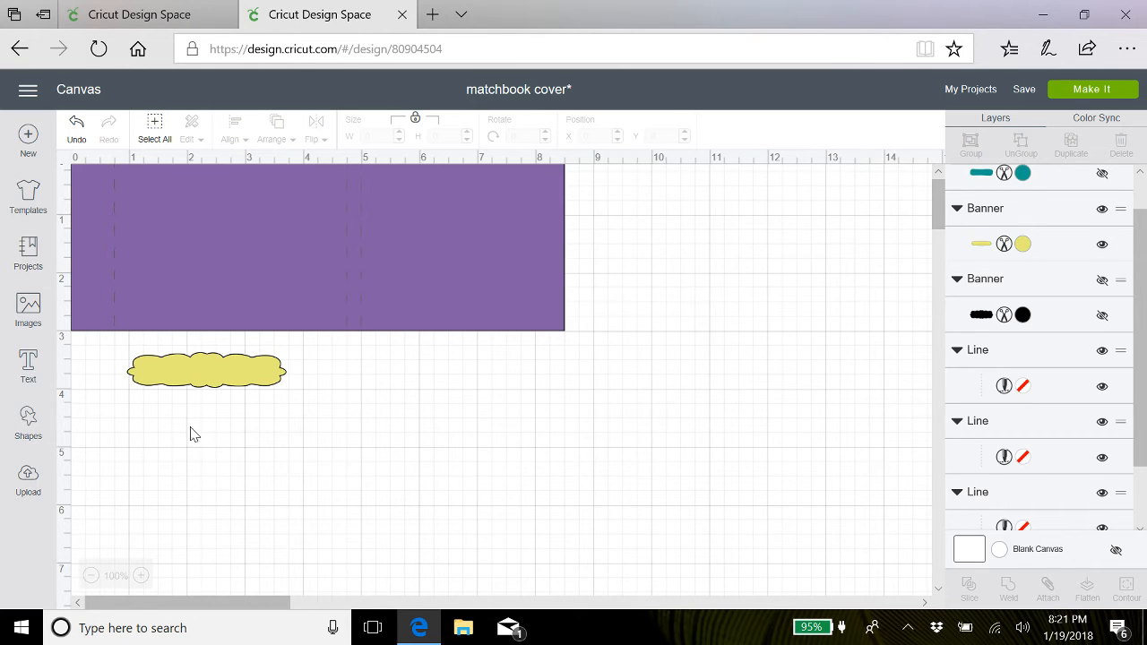
Add a text object reading "From my heart to yours" below the yellow banner
{"action": "left_click", "coordinate": [28, 363]}
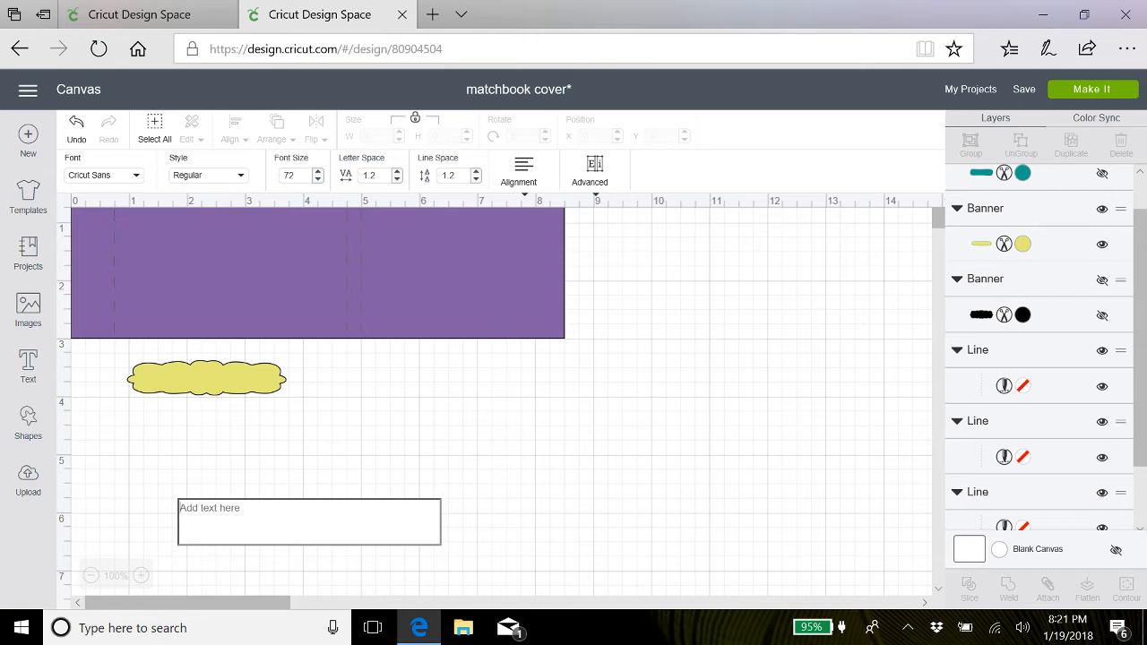
{"action": "type", "text": "F"}
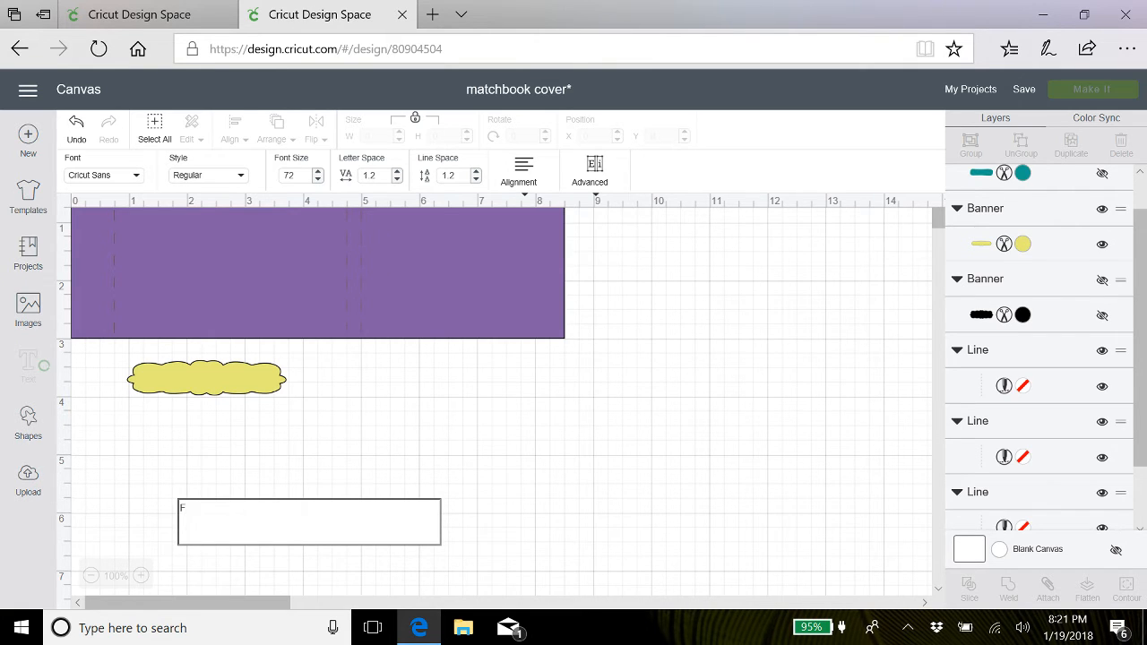
{"action": "type", "text": "rom"}
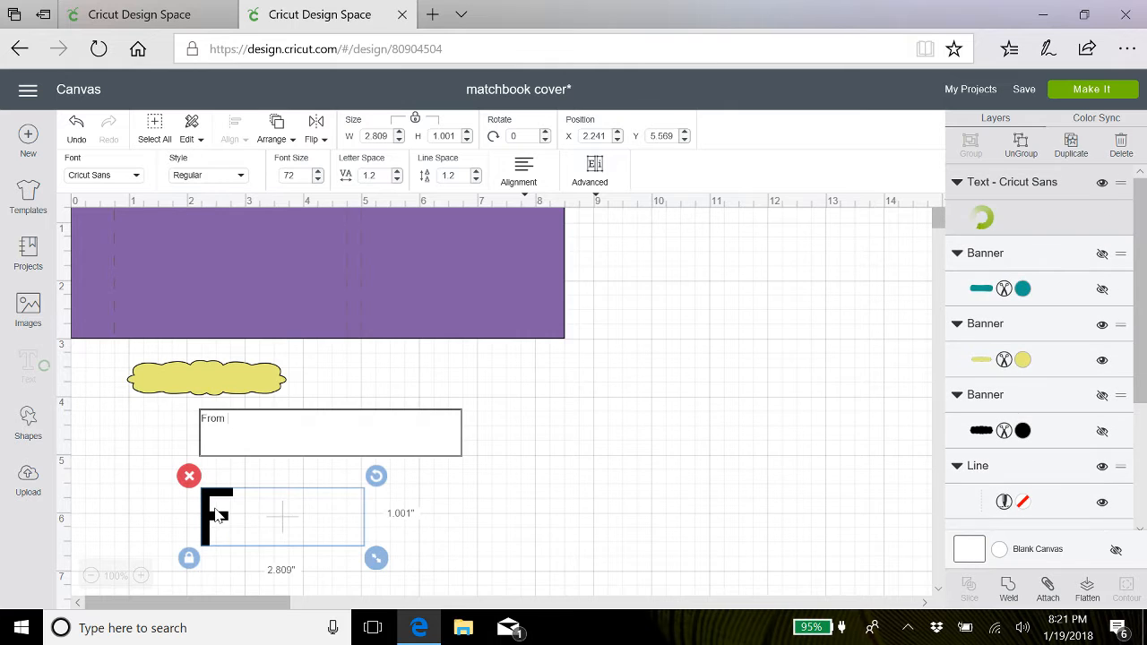
{"action": "type", "text": " my heart"}
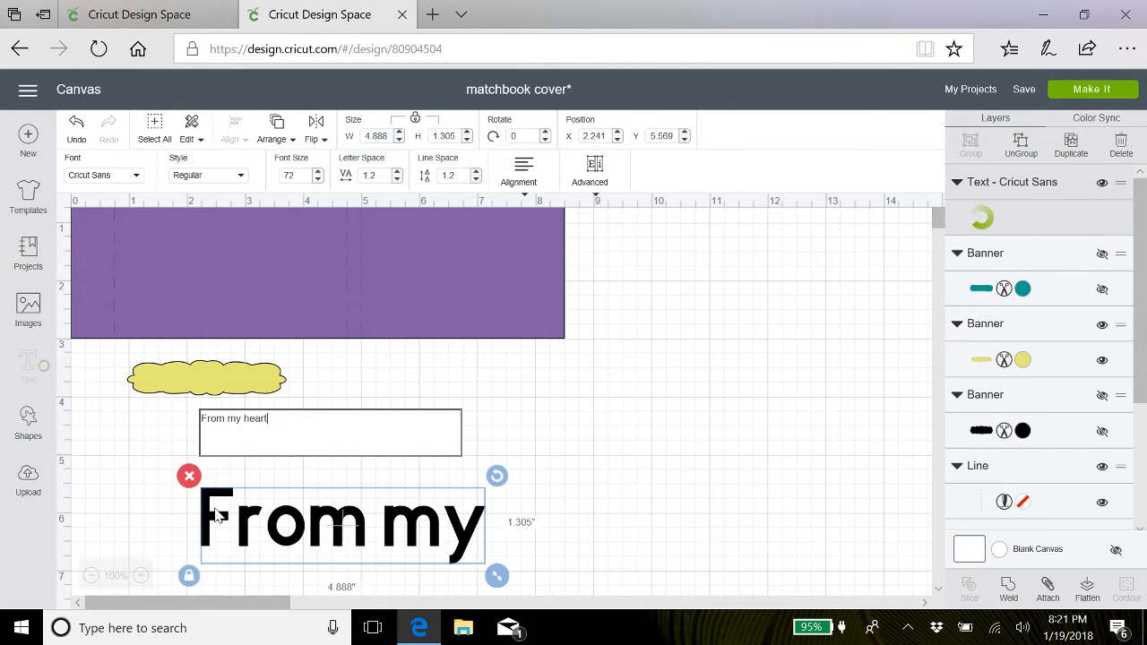
{"action": "type", "text": " to "}
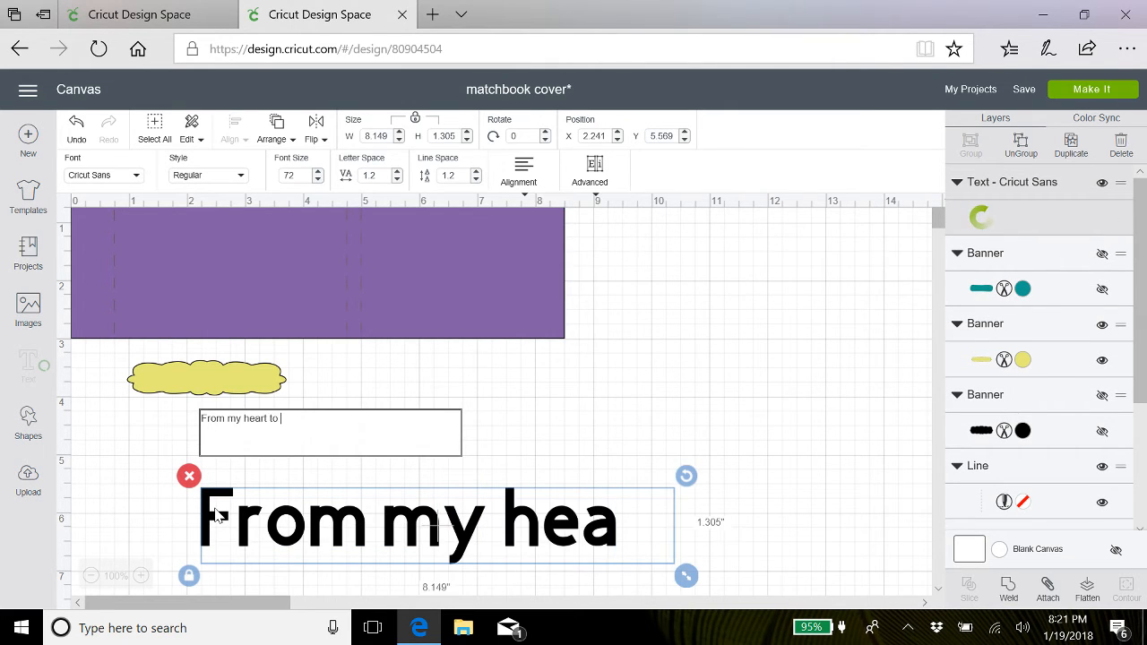
{"action": "type", "text": "yours"}
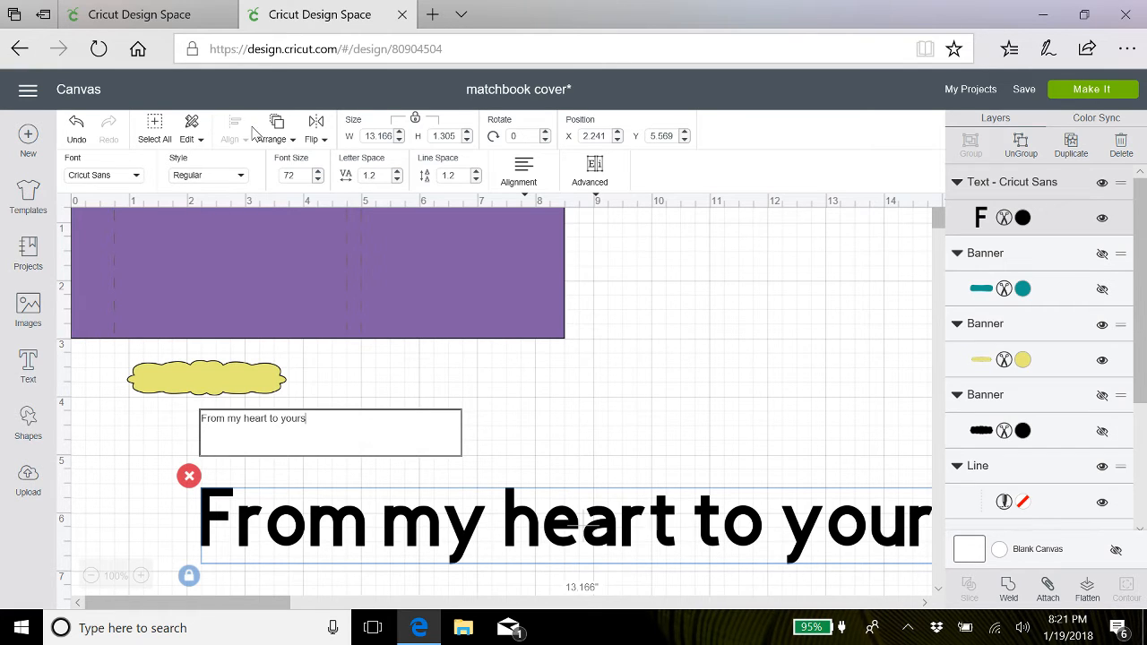
Set the font size of the "From my heart to yours" text to 20
{"action": "left_click", "coordinate": [289, 175]}
{"action": "type", "text": "20"}
{"action": "key", "text": "Return"}
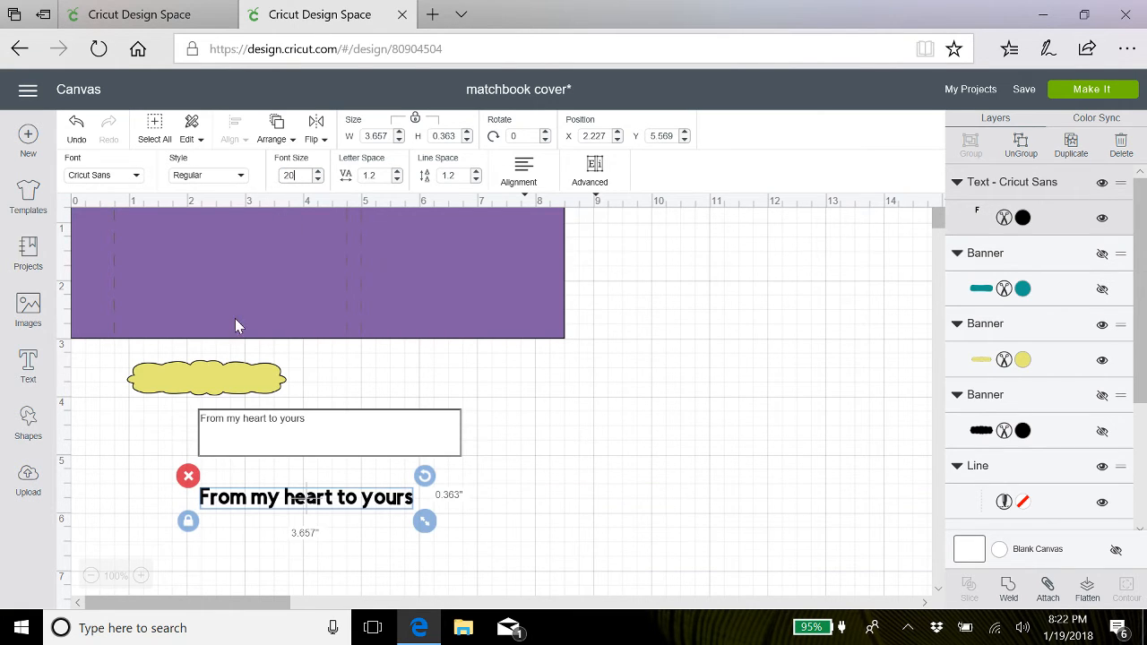
Change the "From my heart to yours" text to the Alleycat ICG font
{"action": "left_click", "coordinate": [134, 176]}
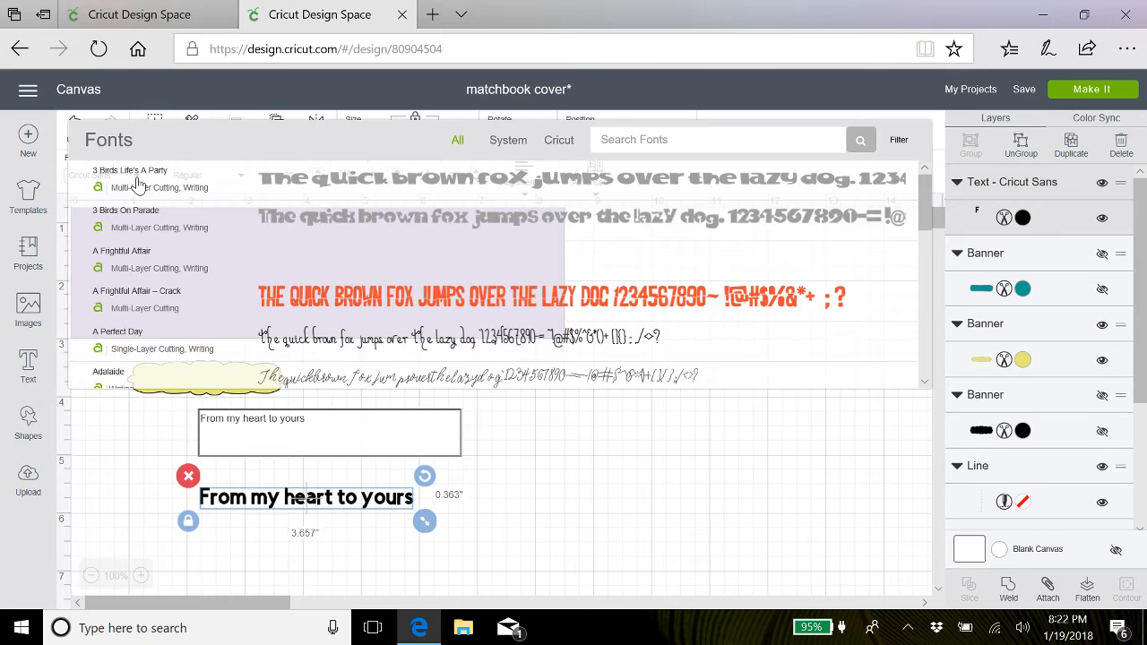
{"action": "scroll", "coordinate": [412, 308], "scroll_direction": "down", "scroll_amount": 10}
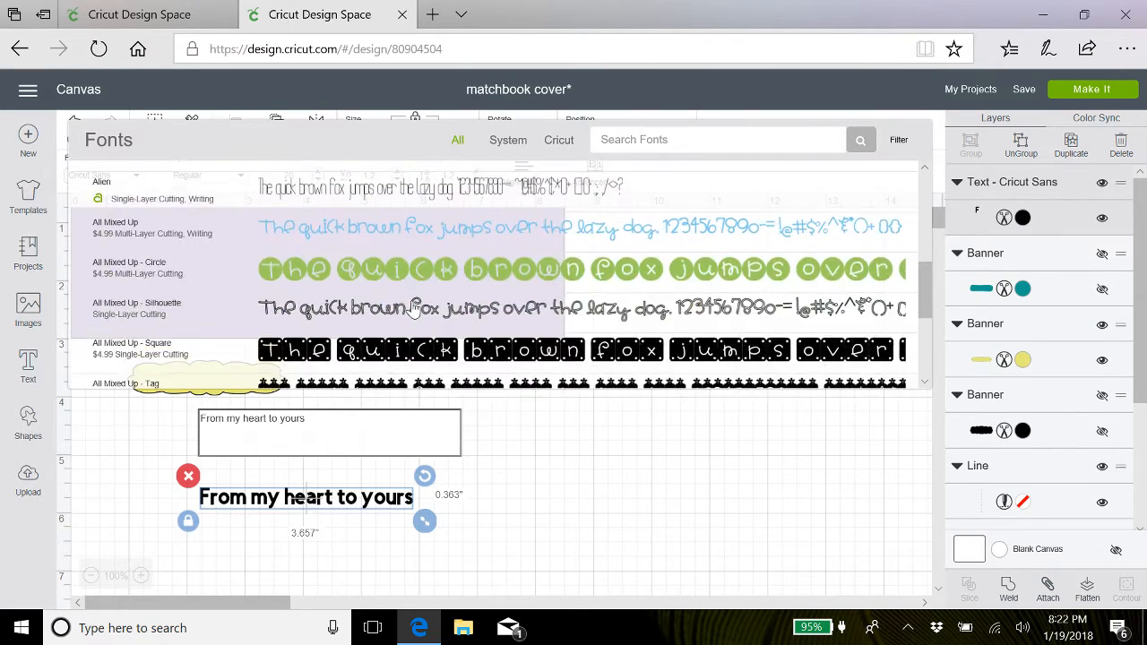
{"action": "scroll", "coordinate": [412, 308], "scroll_direction": "down", "scroll_amount": 5}
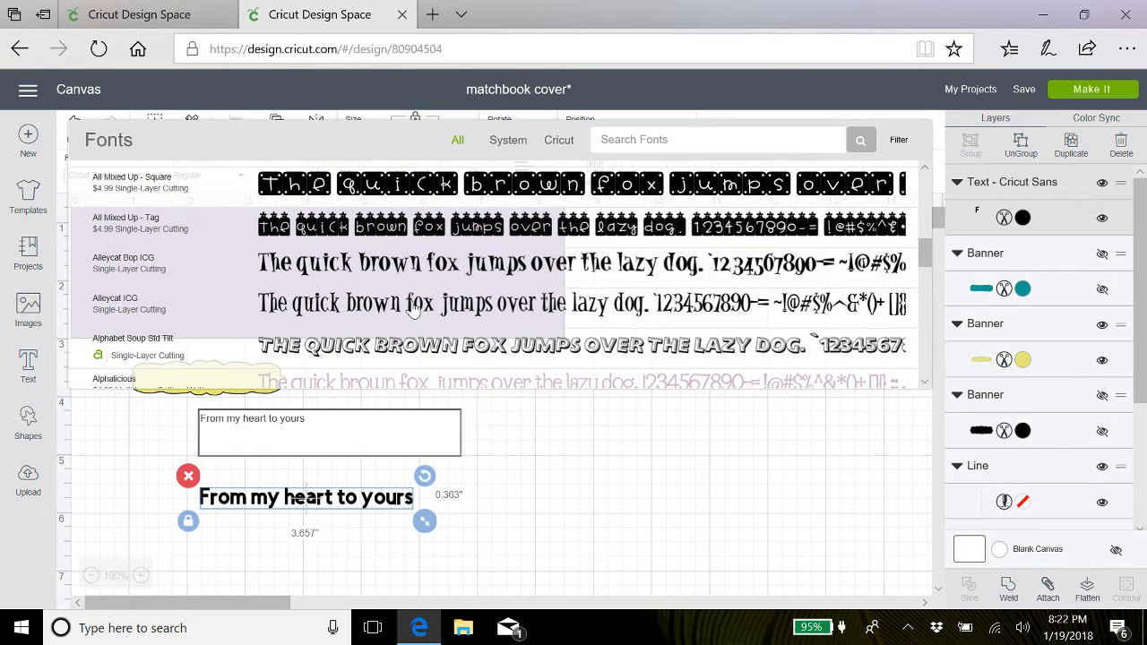
{"action": "left_click", "coordinate": [413, 305]}
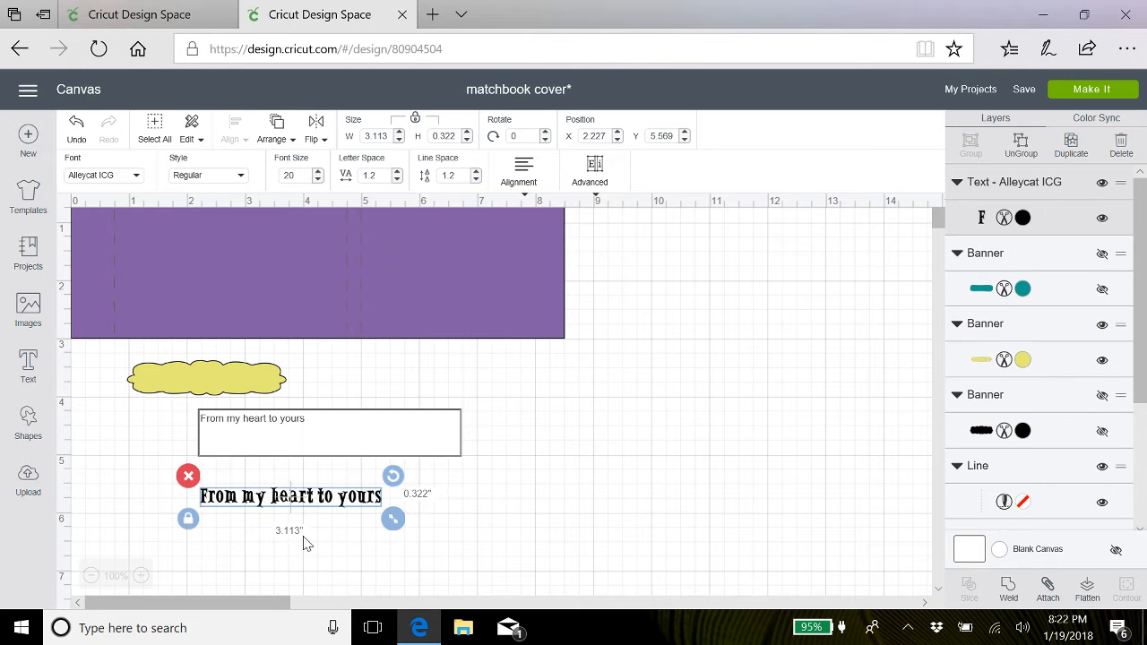
{"action": "left_click", "coordinate": [300, 502]}
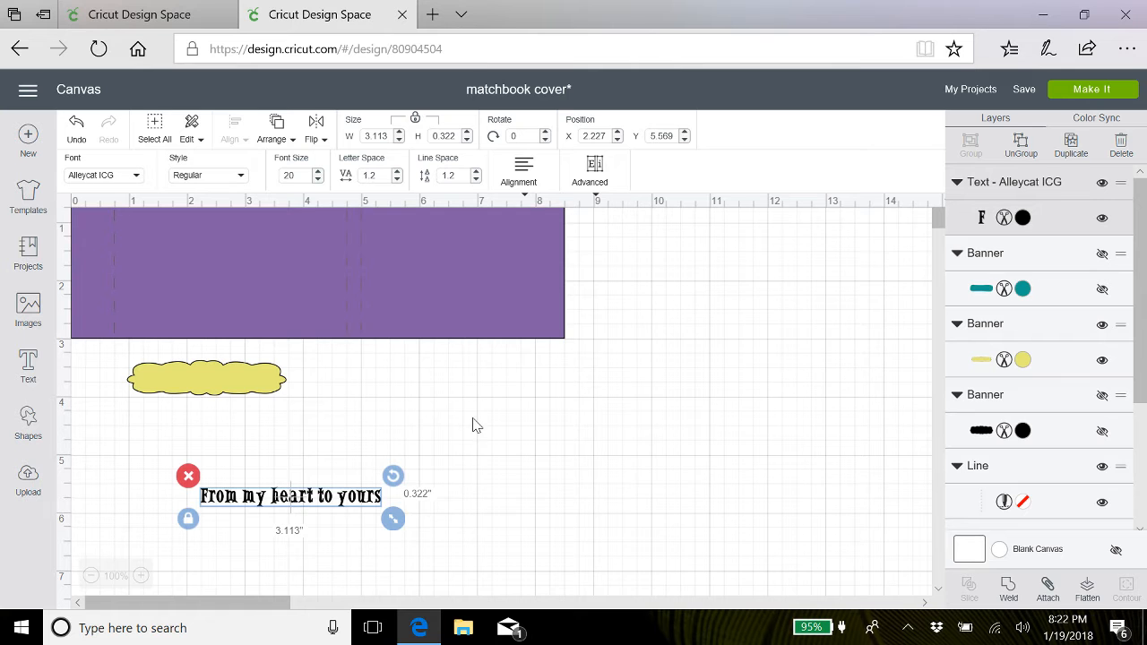
Filter the fonts to My Fonts and apply Alphabet Soup Std Tilt to the "From my heart to yours" text
{"action": "left_click", "coordinate": [136, 179]}
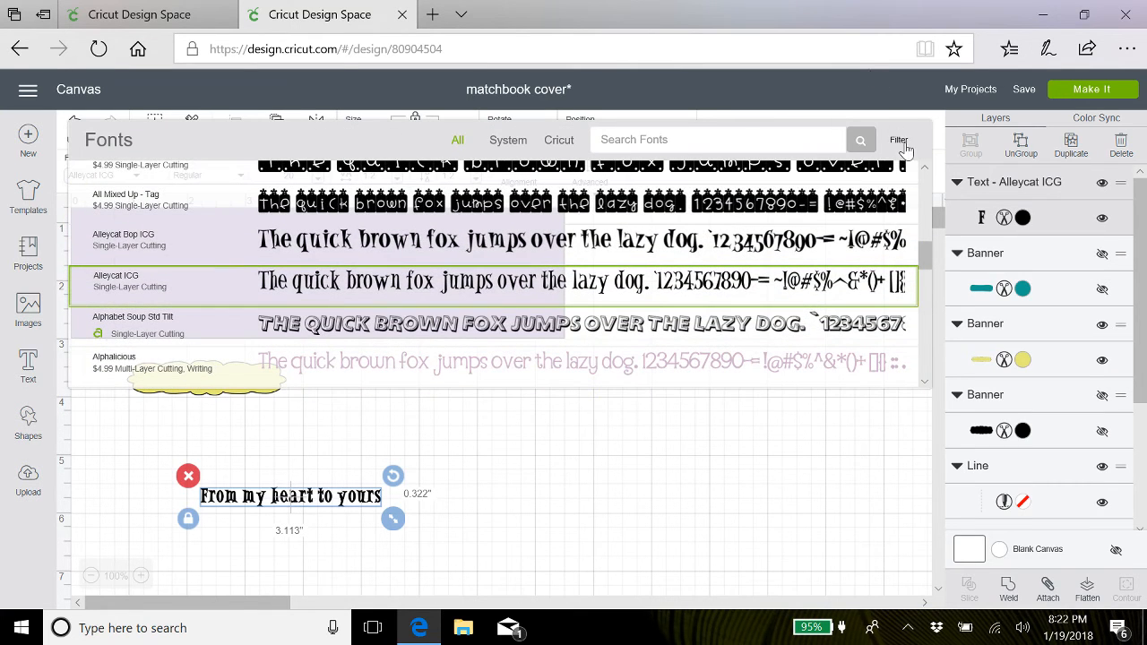
{"action": "left_click", "coordinate": [900, 144]}
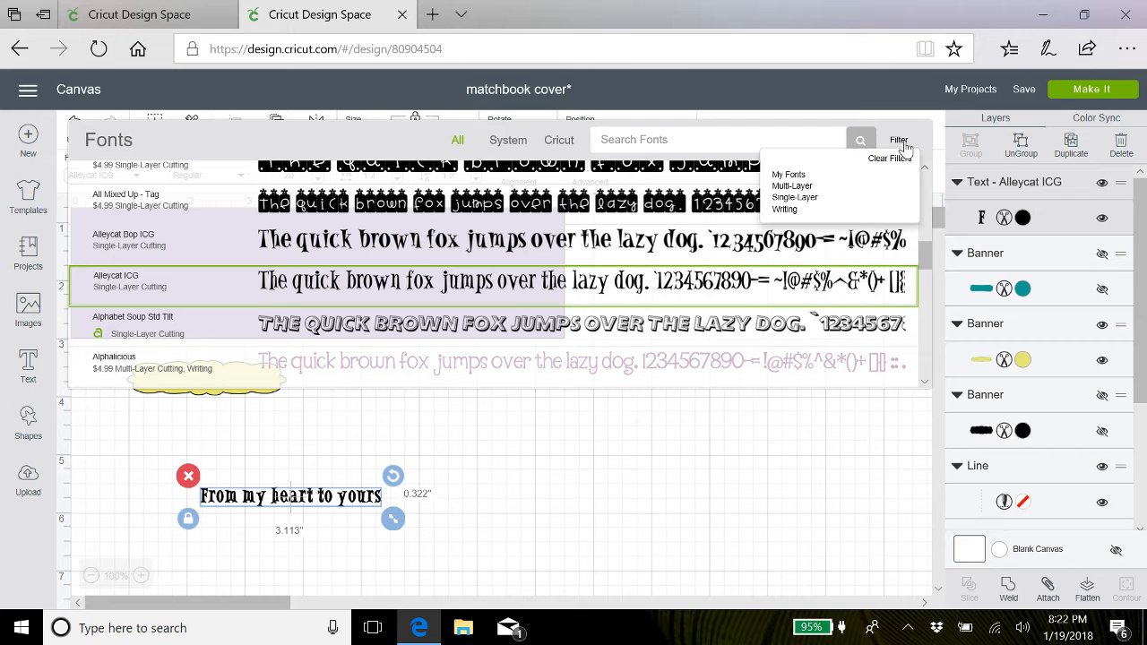
{"action": "left_click", "coordinate": [800, 179]}
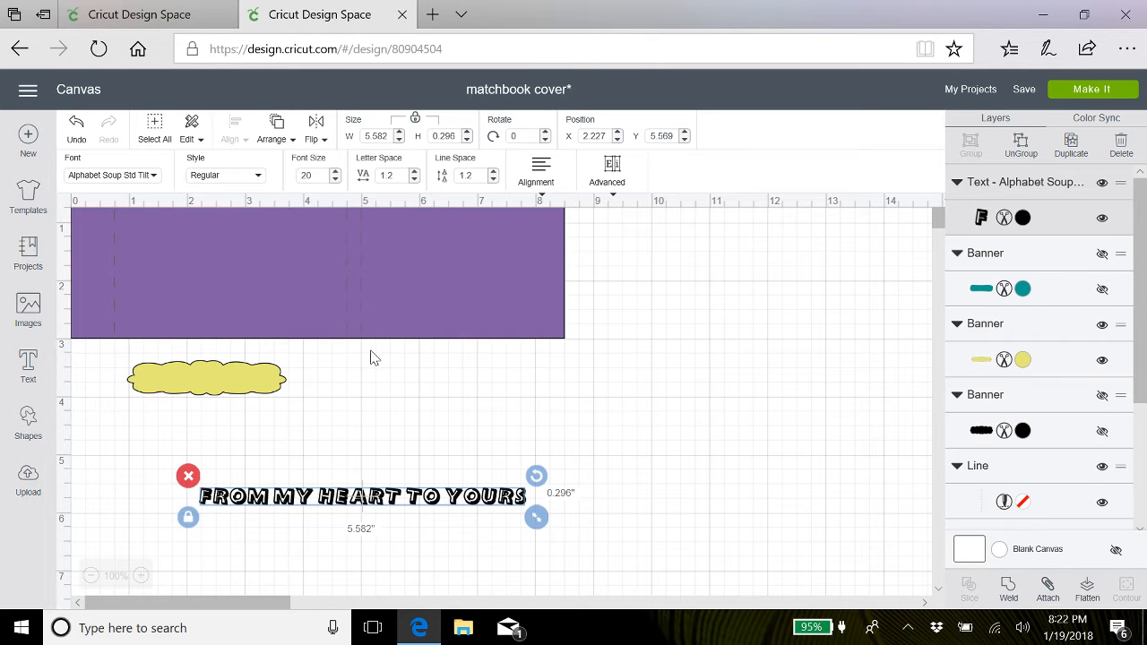
Add the Writing filter to the font list and apply the Bookmark font to the "From my heart to yours" text
{"action": "left_click", "coordinate": [149, 177]}
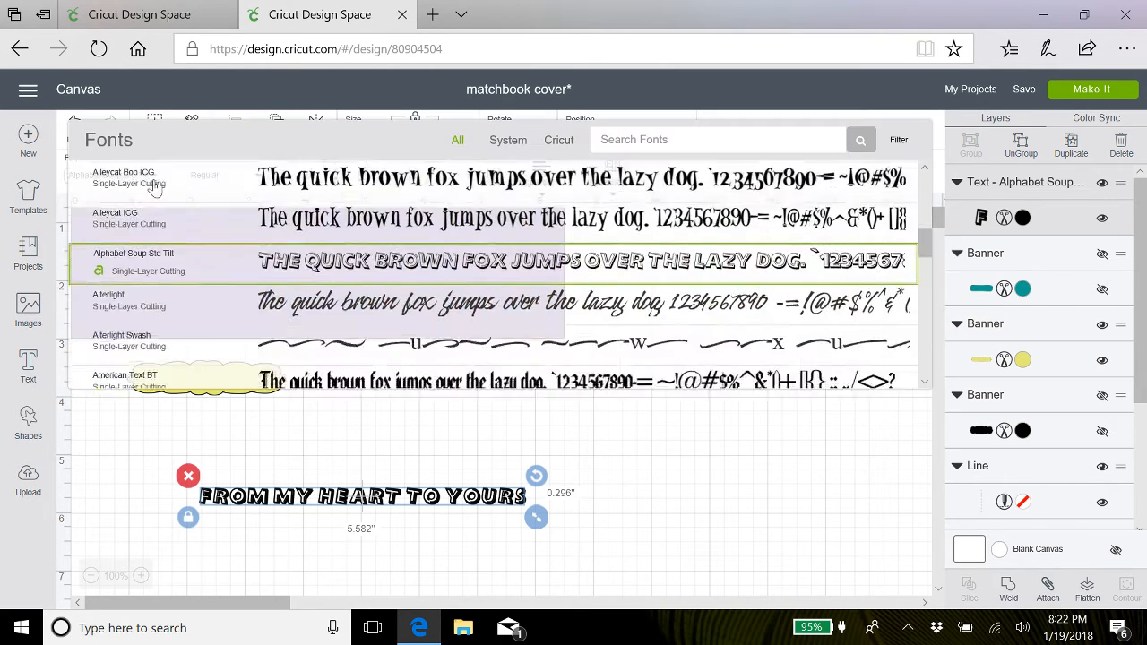
{"action": "left_click", "coordinate": [899, 142]}
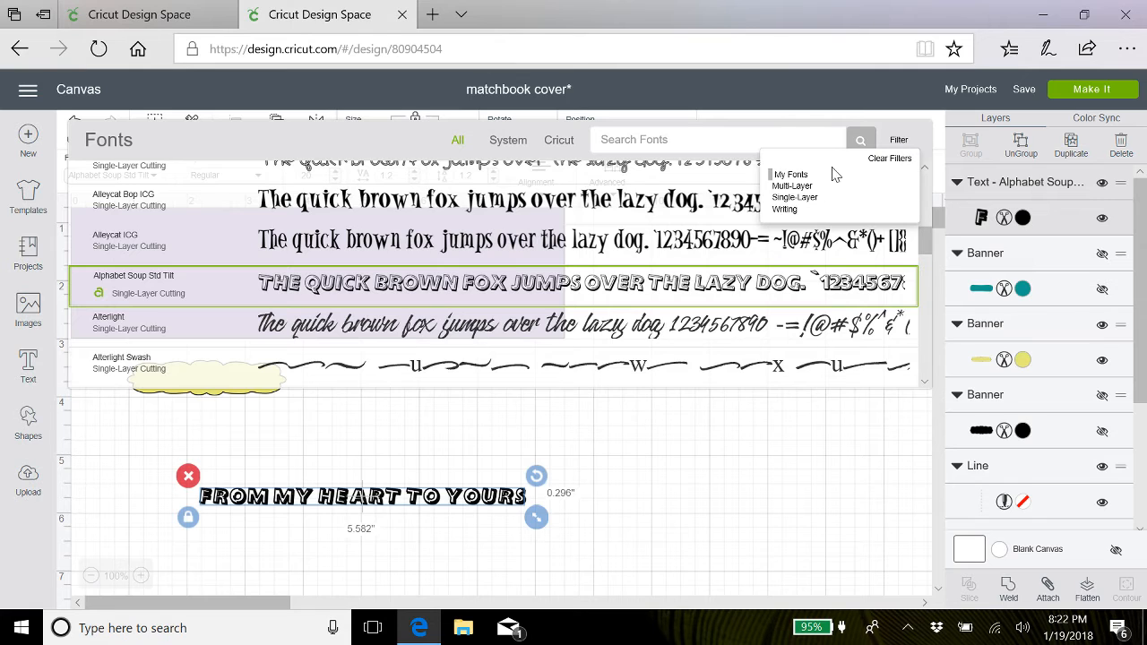
{"action": "left_click", "coordinate": [786, 210]}
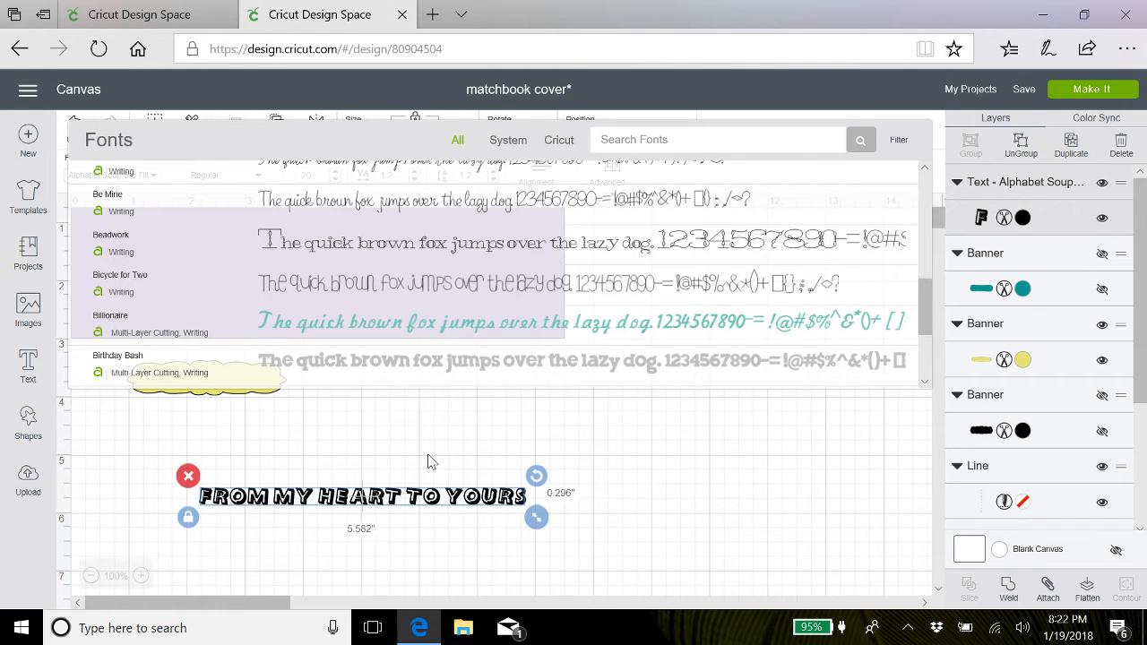
{"action": "left_click", "coordinate": [897, 141]}
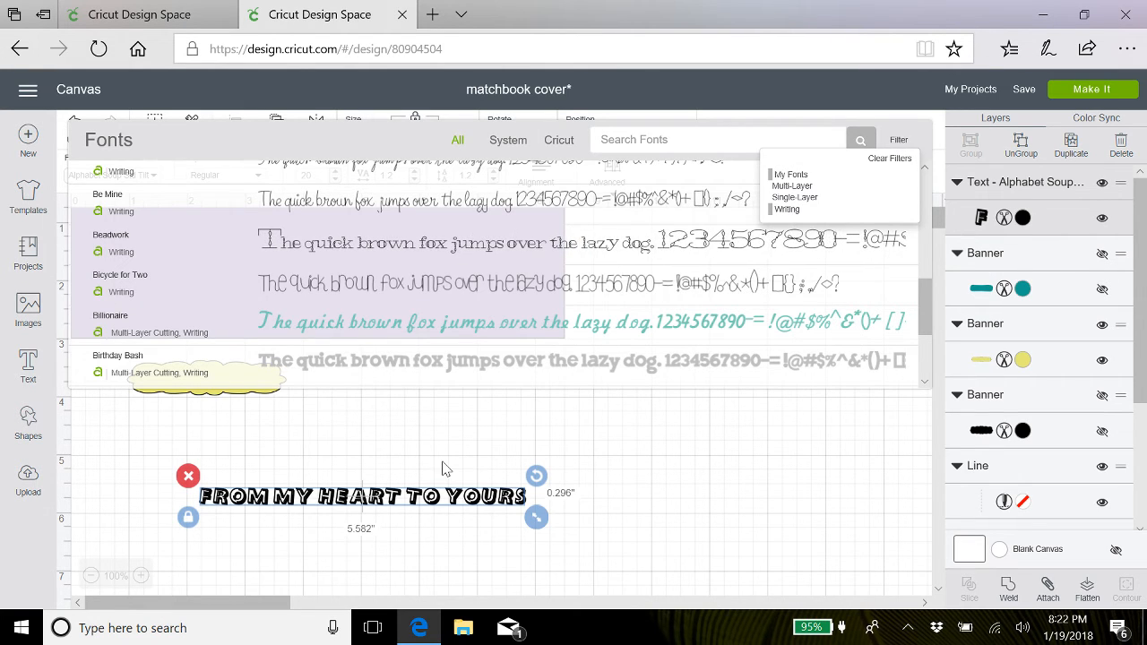
{"action": "scroll", "coordinate": [416, 283], "scroll_direction": "down", "scroll_amount": 3}
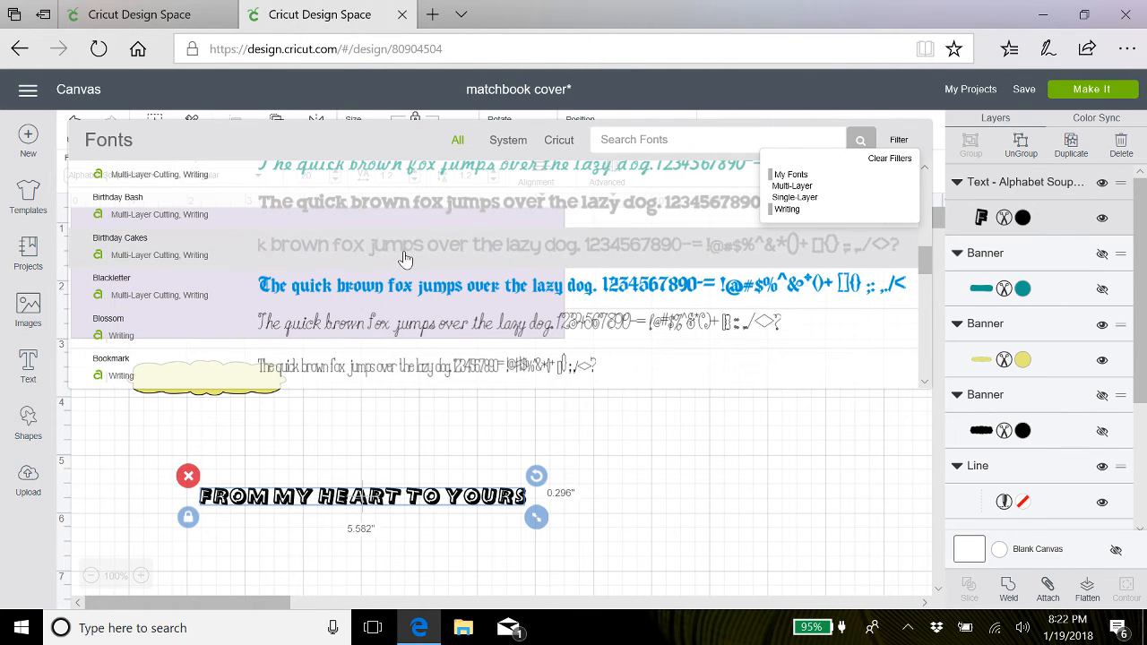
{"action": "scroll", "coordinate": [403, 259], "scroll_direction": "down", "scroll_amount": 2}
{"action": "scroll", "coordinate": [403, 260], "scroll_direction": "down", "scroll_amount": 1}
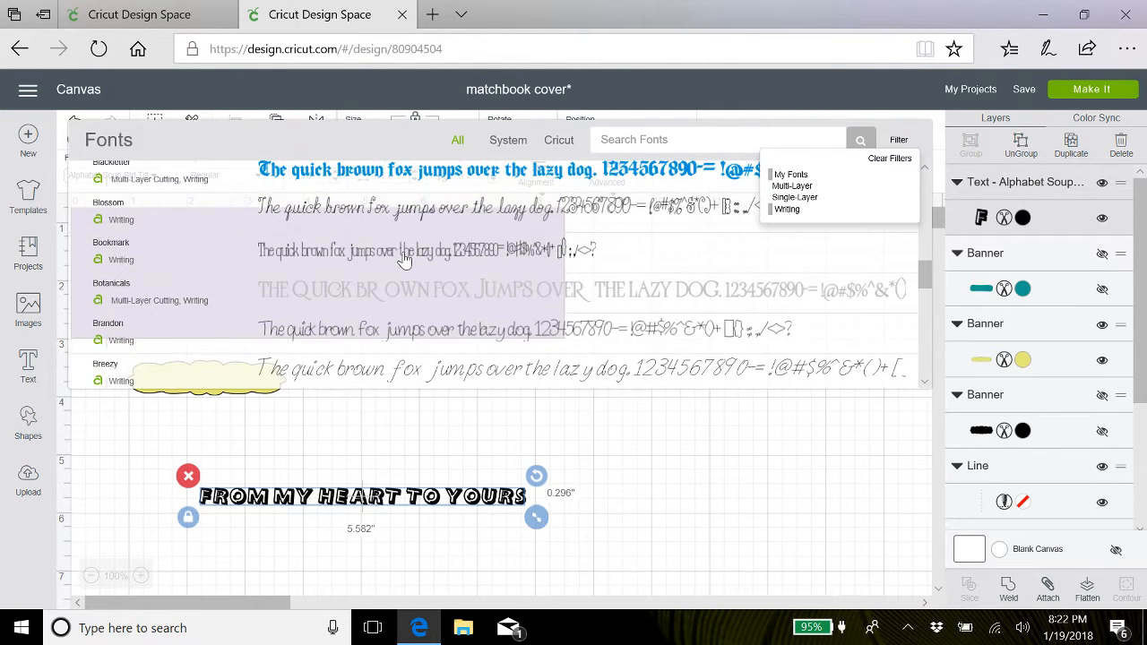
{"action": "left_click", "coordinate": [403, 260]}
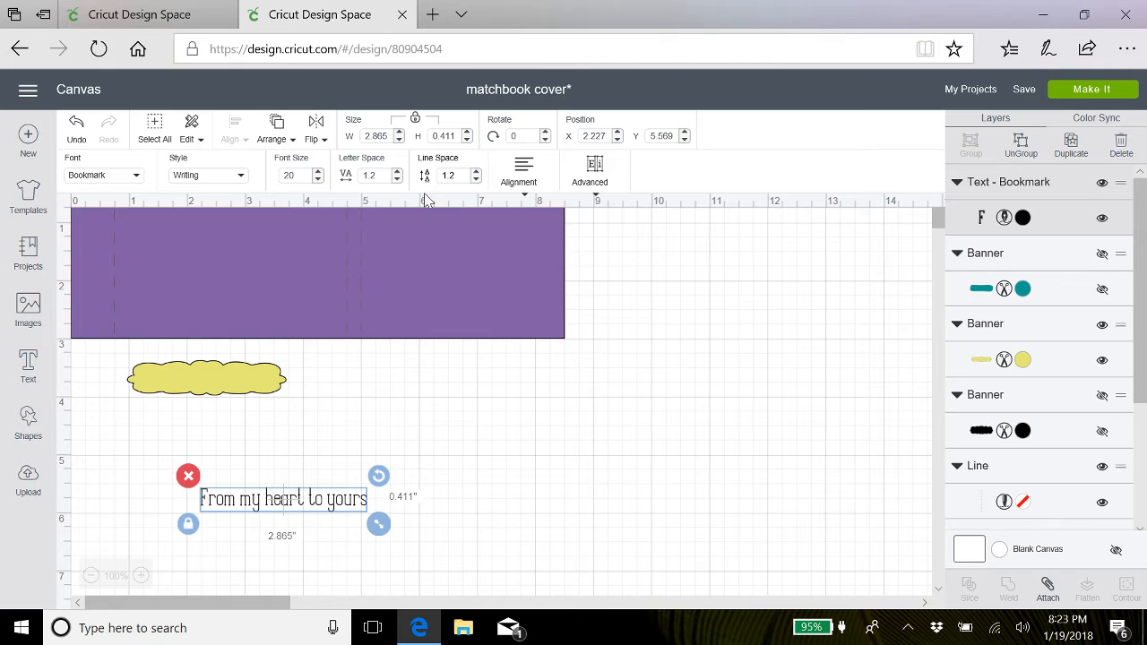
Shrink the "From my heart to yours" text to about 2.39" wide and place it on the yellow banner
{"action": "left_click_drag", "start_coordinate": [388, 369], "coordinate": [400, 485]}
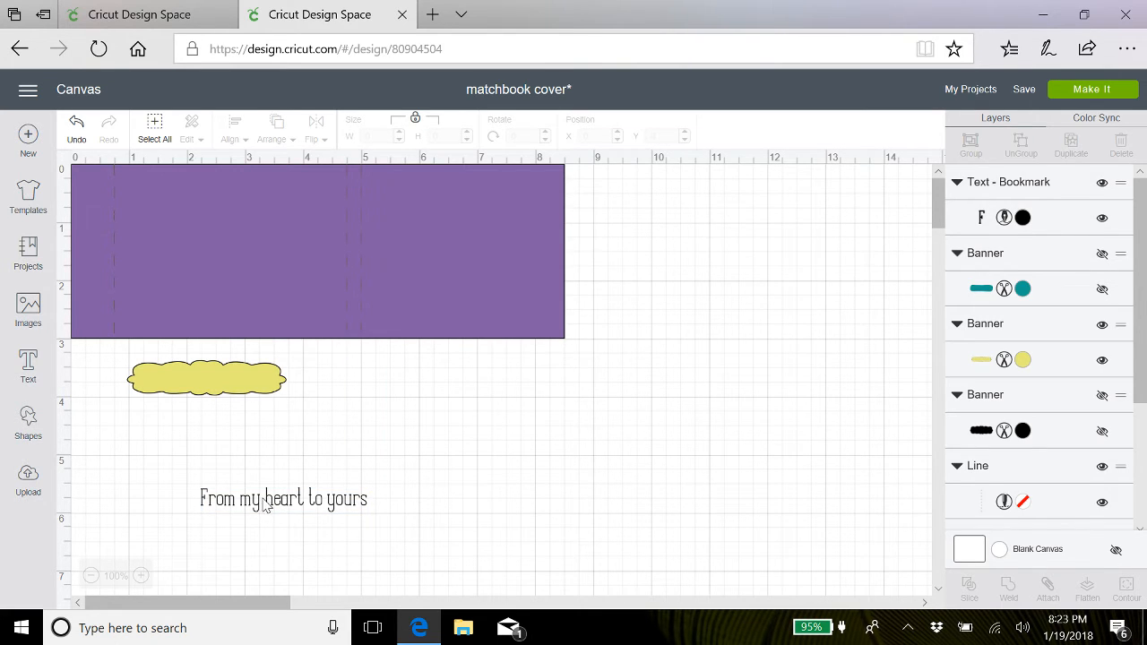
{"action": "left_click", "coordinate": [361, 503]}
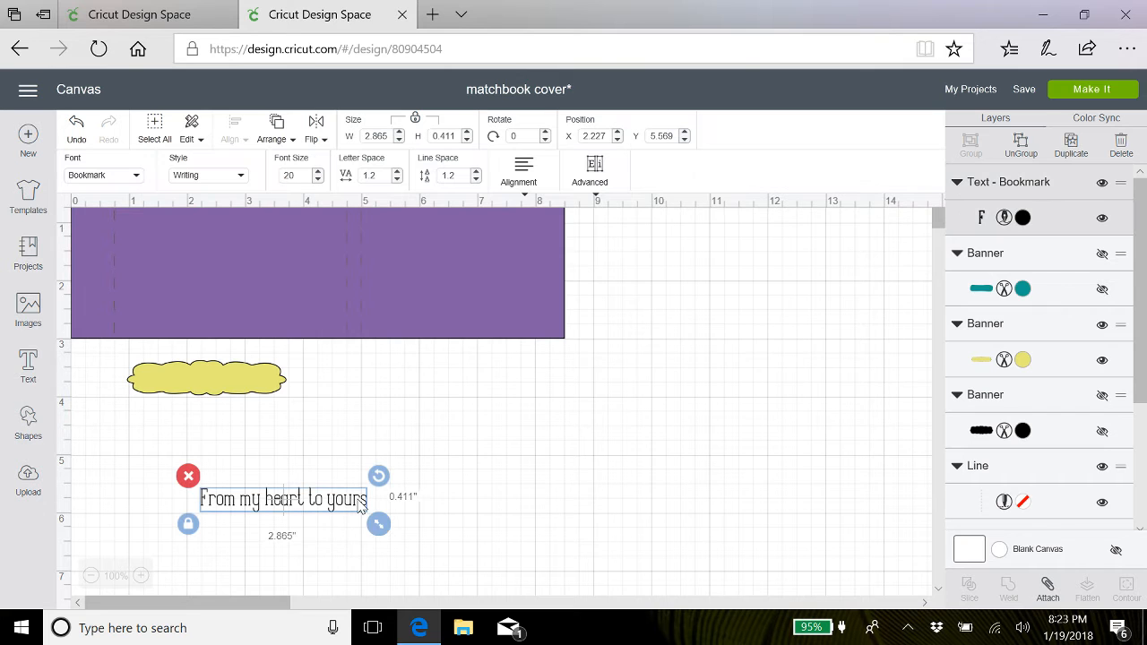
{"action": "mouse_move", "coordinate": [381, 529]}
{"action": "left_mouse_down"}
{"action": "mouse_move", "coordinate": [326, 522]}
{"action": "mouse_move", "coordinate": [361, 523]}
{"action": "left_mouse_up"}
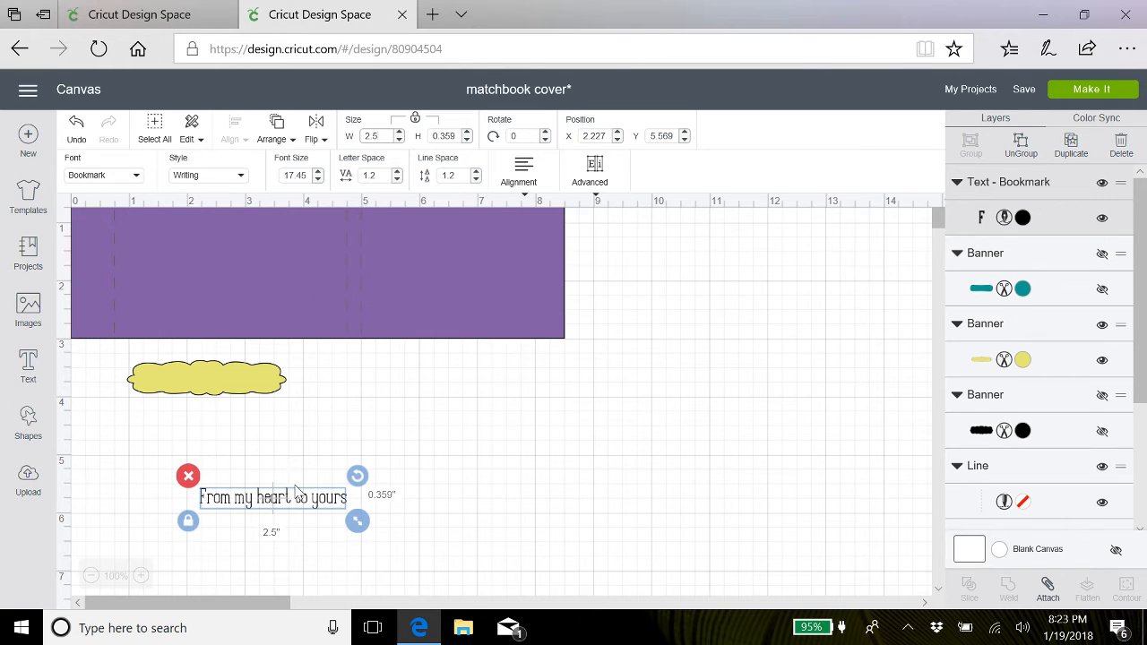
{"action": "left_click_drag", "start_coordinate": [271, 506], "coordinate": [208, 383]}
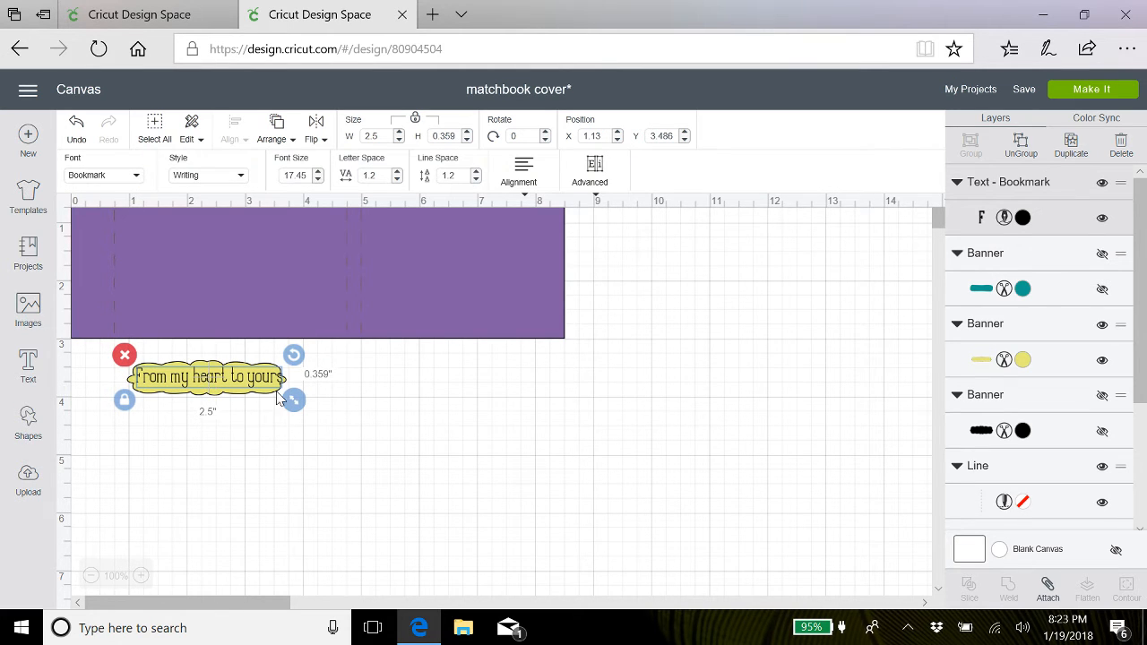
{"action": "left_click_drag", "start_coordinate": [294, 400], "coordinate": [286, 402]}
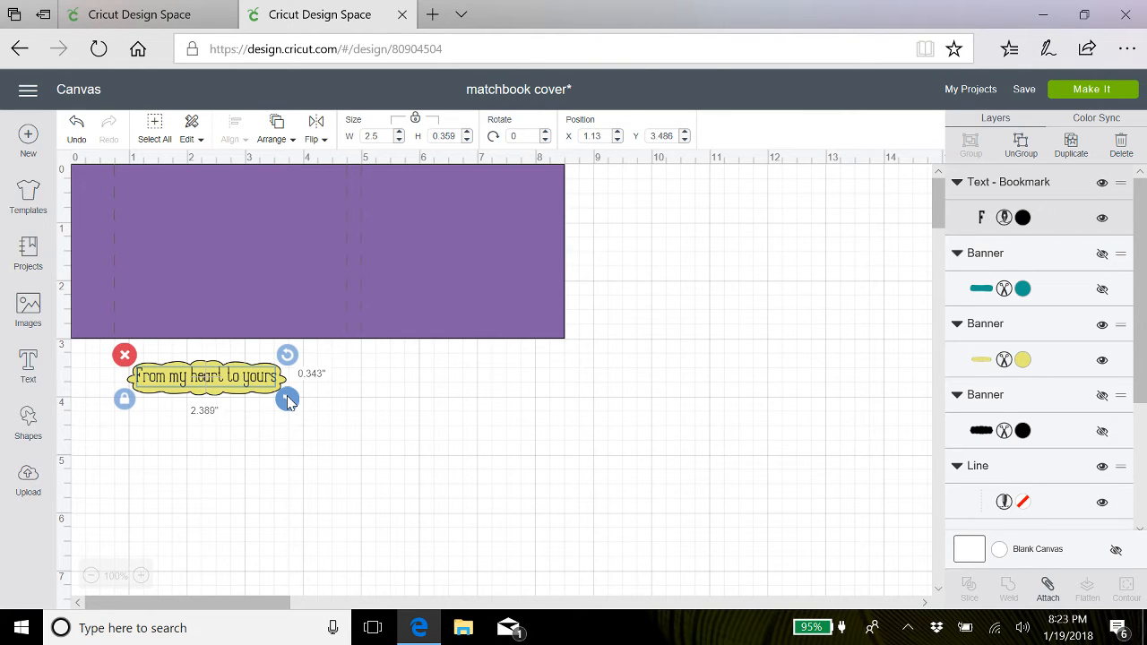
Center the text and the yellow banner on each other and attach them together
{"action": "left_click_drag", "start_coordinate": [286, 402], "coordinate": [123, 364]}
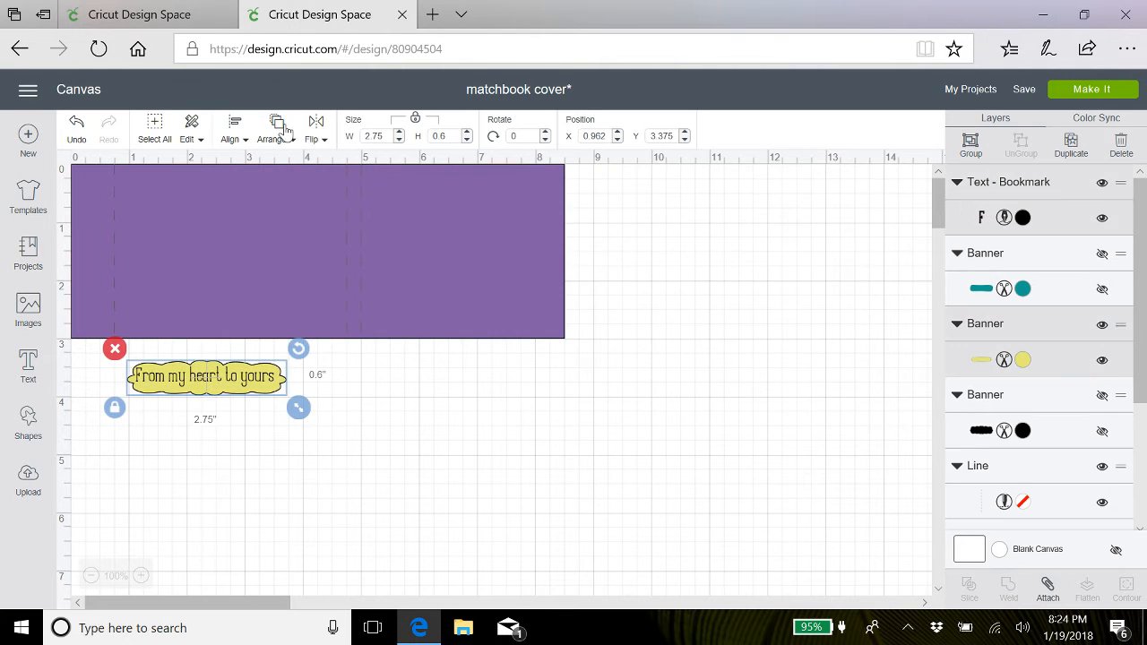
{"action": "left_click", "coordinate": [235, 131]}
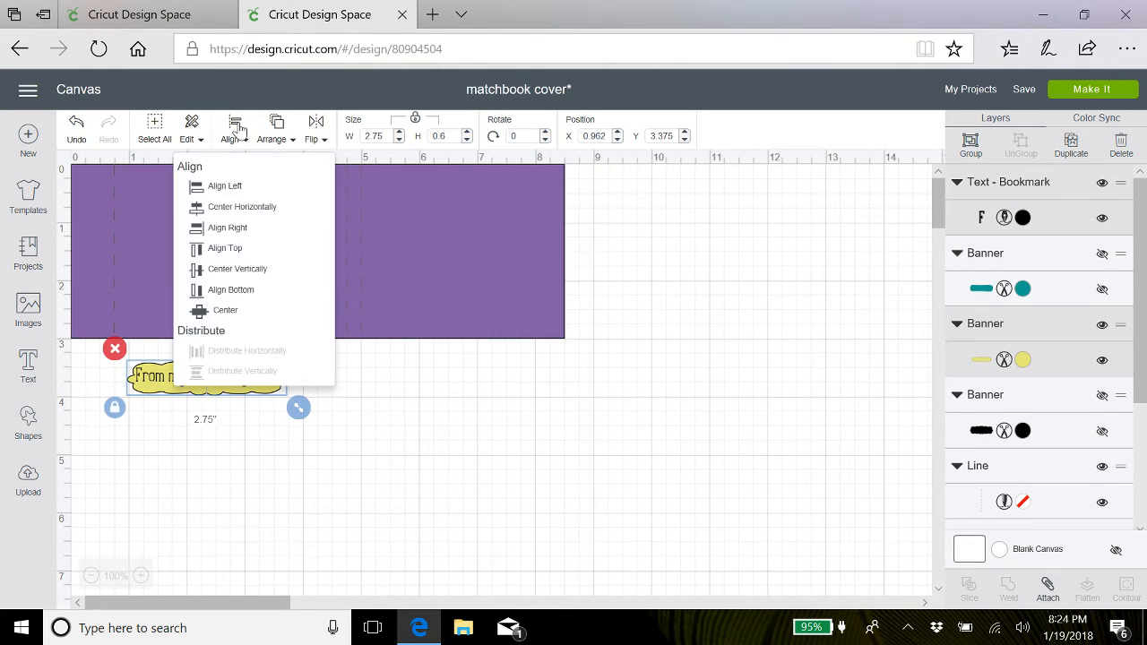
{"action": "left_click", "coordinate": [225, 313]}
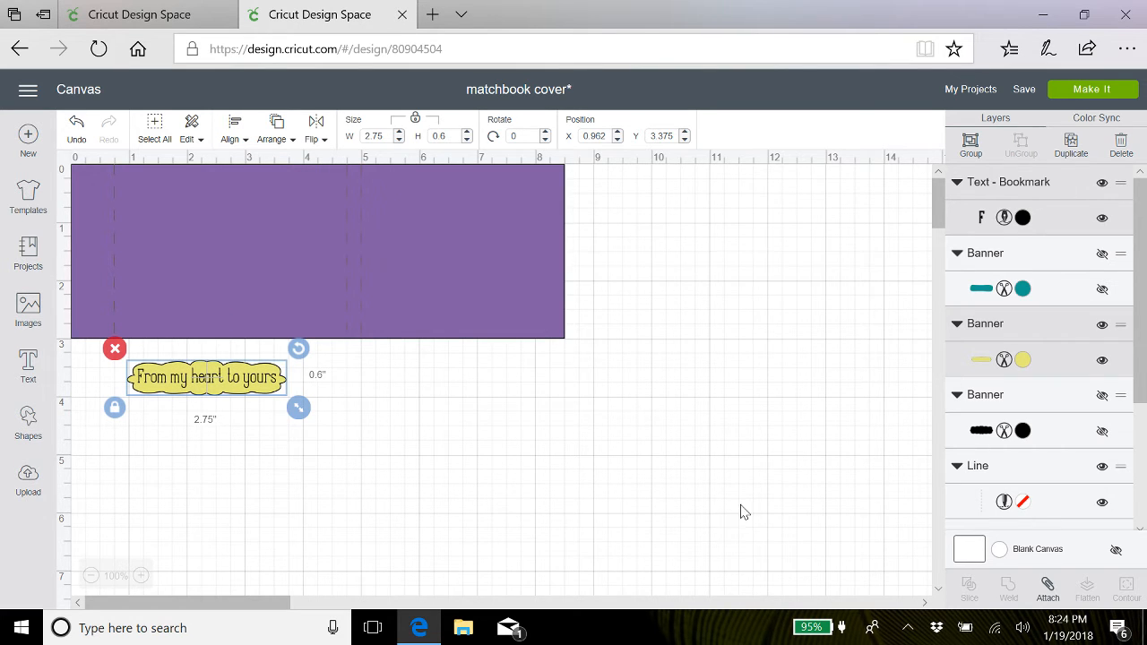
{"action": "left_click", "coordinate": [1049, 589]}
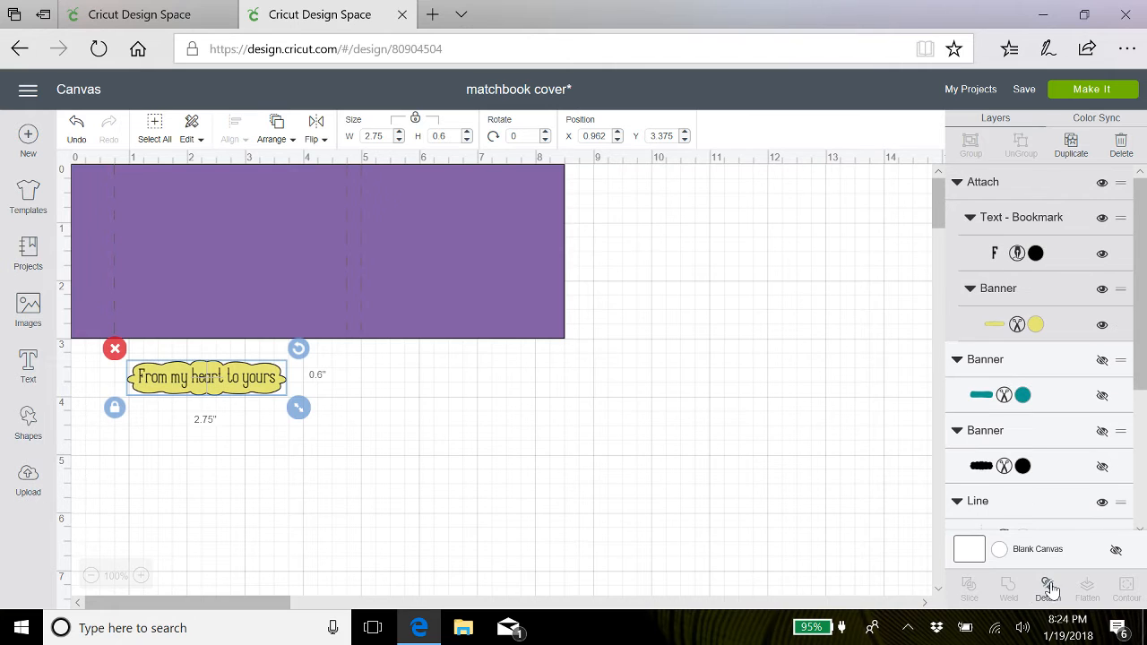
{"action": "left_click", "coordinate": [667, 327]}
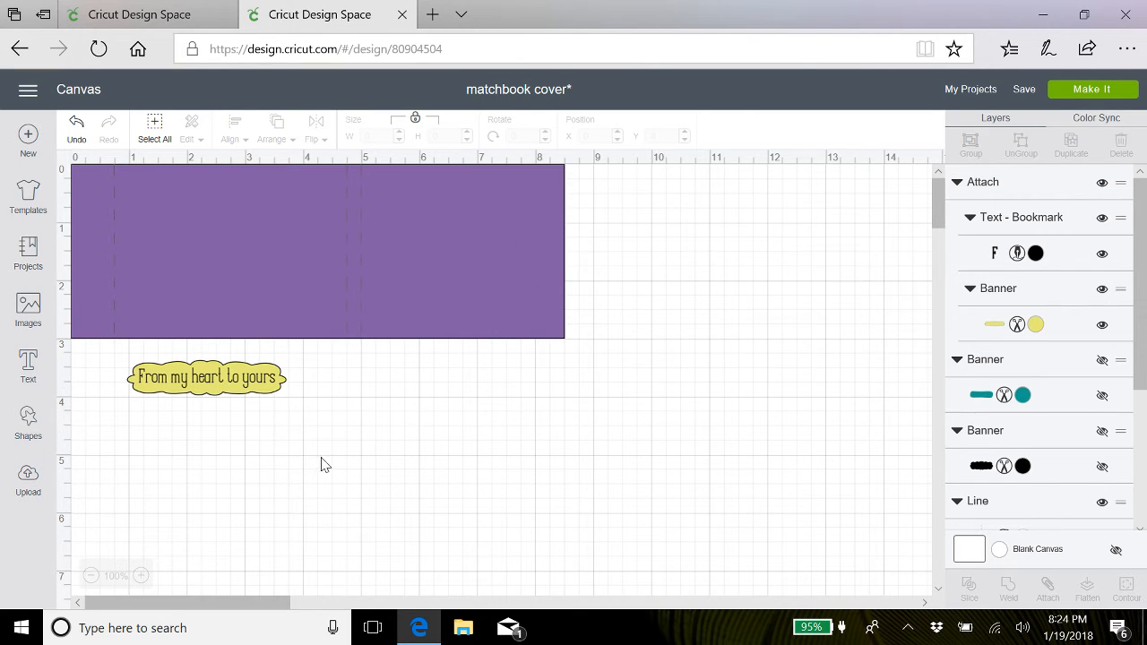
Search the image library for "valentine"
{"action": "left_click", "coordinate": [29, 314]}
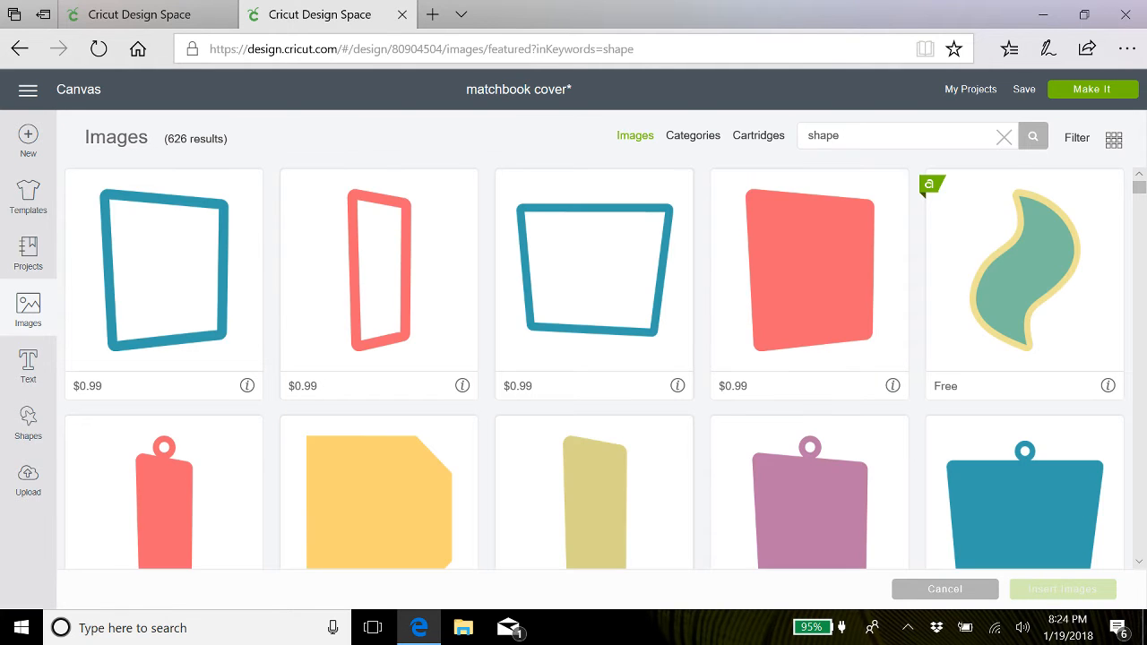
{"action": "left_click", "coordinate": [829, 136]}
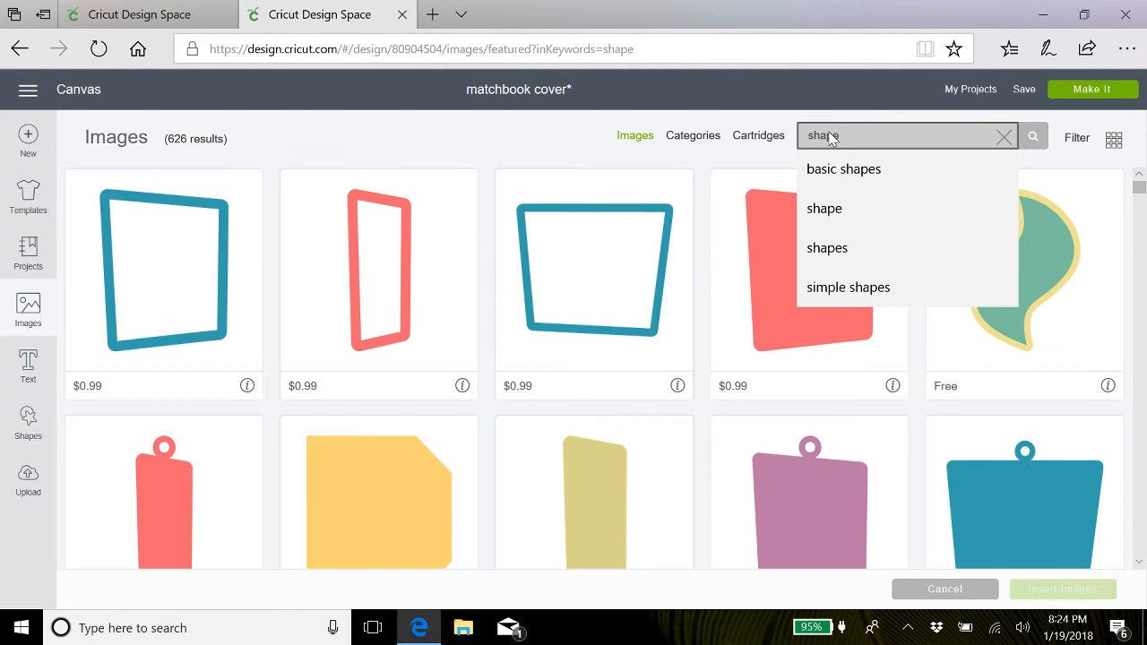
{"action": "type", "text": "ve"}
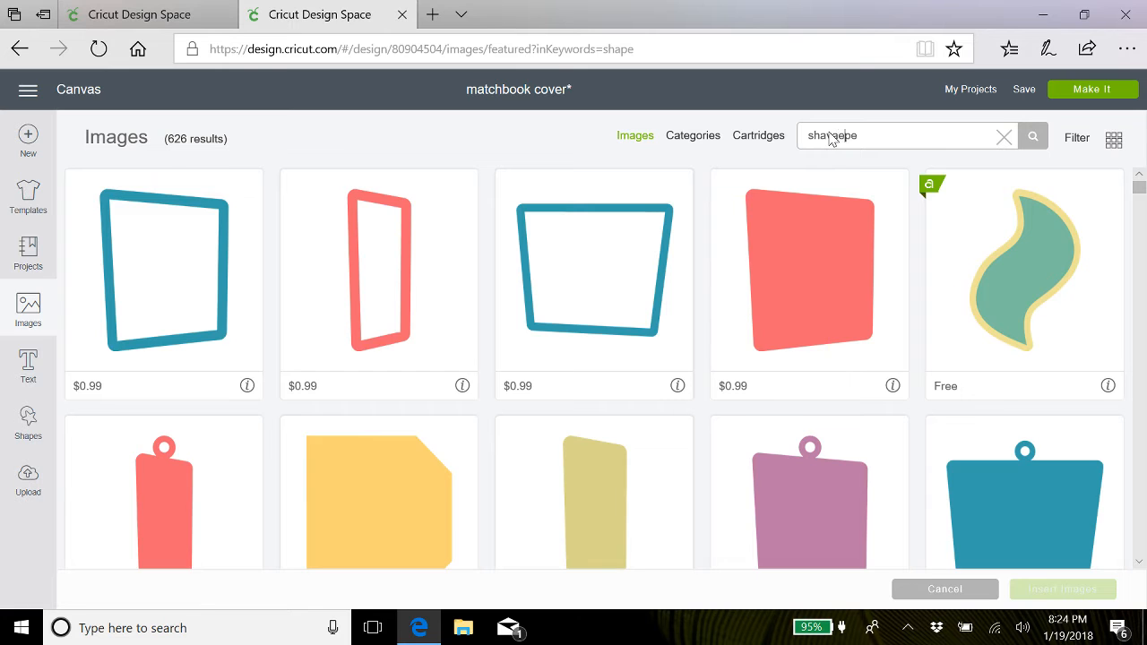
{"action": "key", "text": "BackSpace"}
{"action": "key", "text": "BackSpace"}
{"action": "key", "text": "BackSpace"}
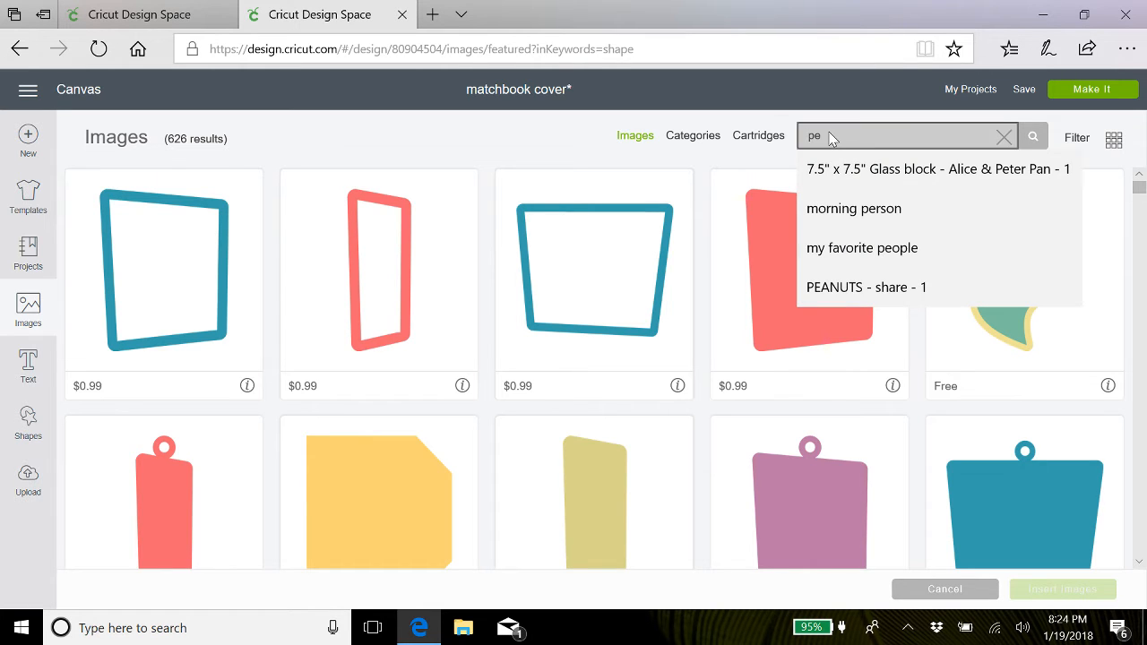
{"action": "key", "text": "Delete"}
{"action": "key", "text": "Delete"}
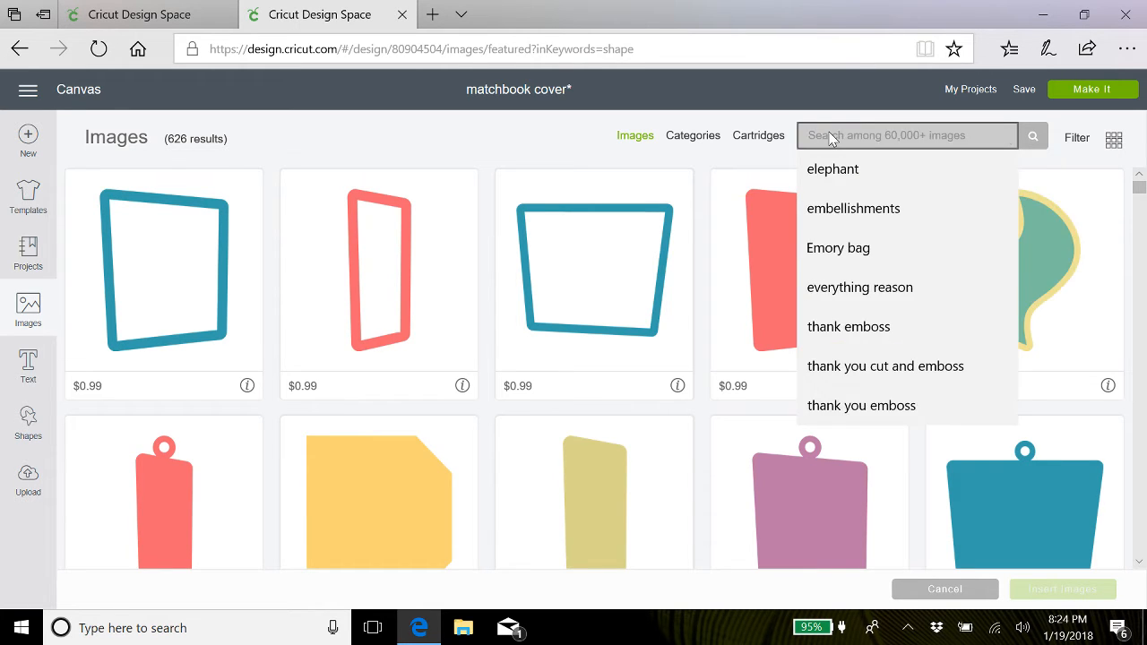
{"action": "type", "text": "valentine"}
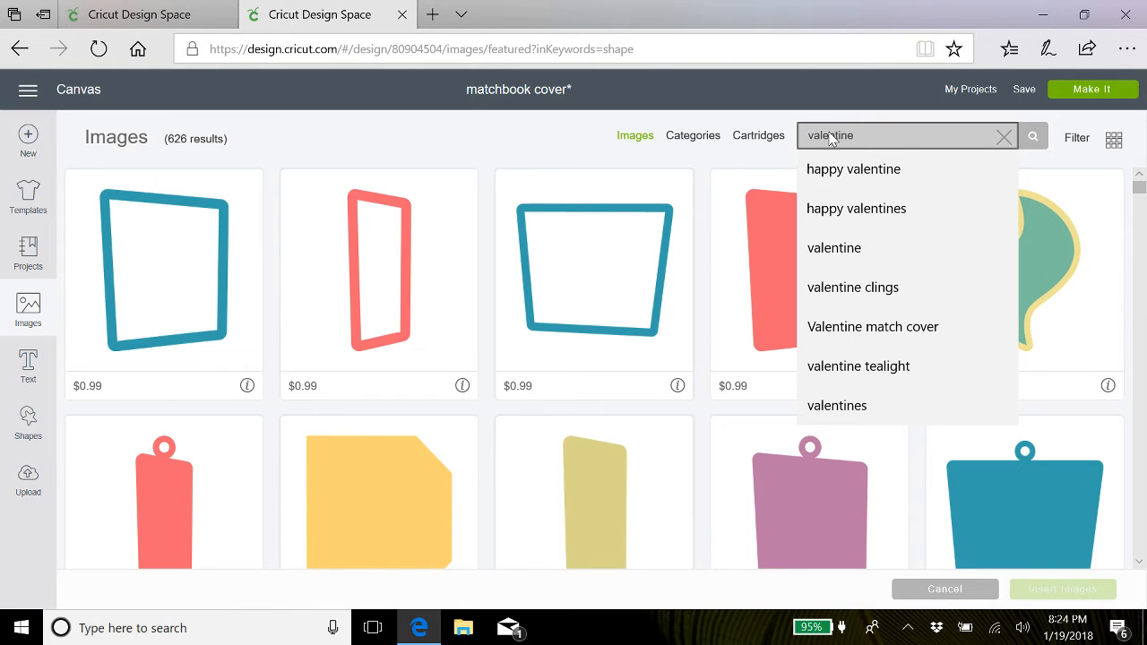
{"action": "key", "text": "Return"}
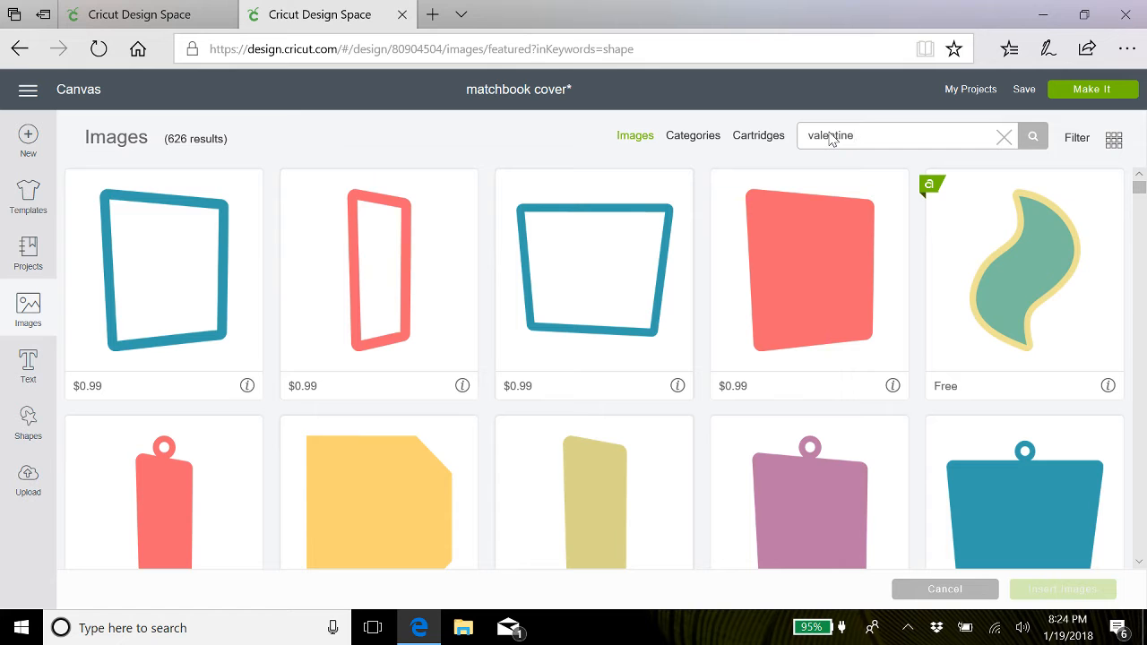
{"action": "key", "text": "Return"}
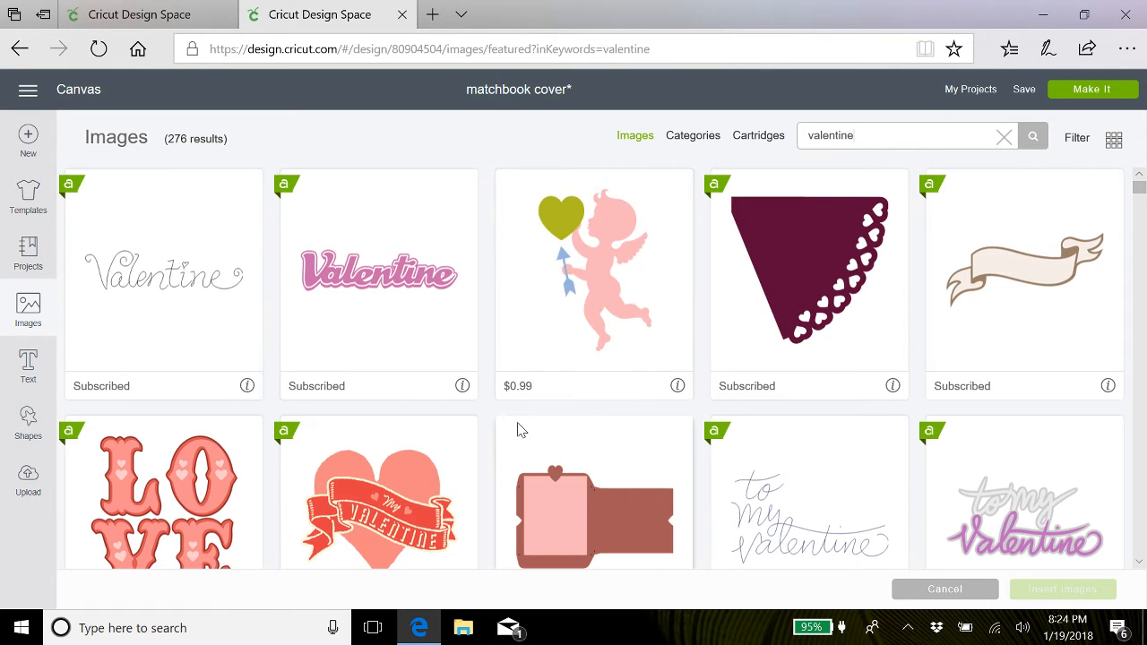
Browse the valentine image results for a decoration that suits the matchbook cover
{"action": "scroll", "coordinate": [520, 431], "scroll_direction": "down", "scroll_amount": 2}
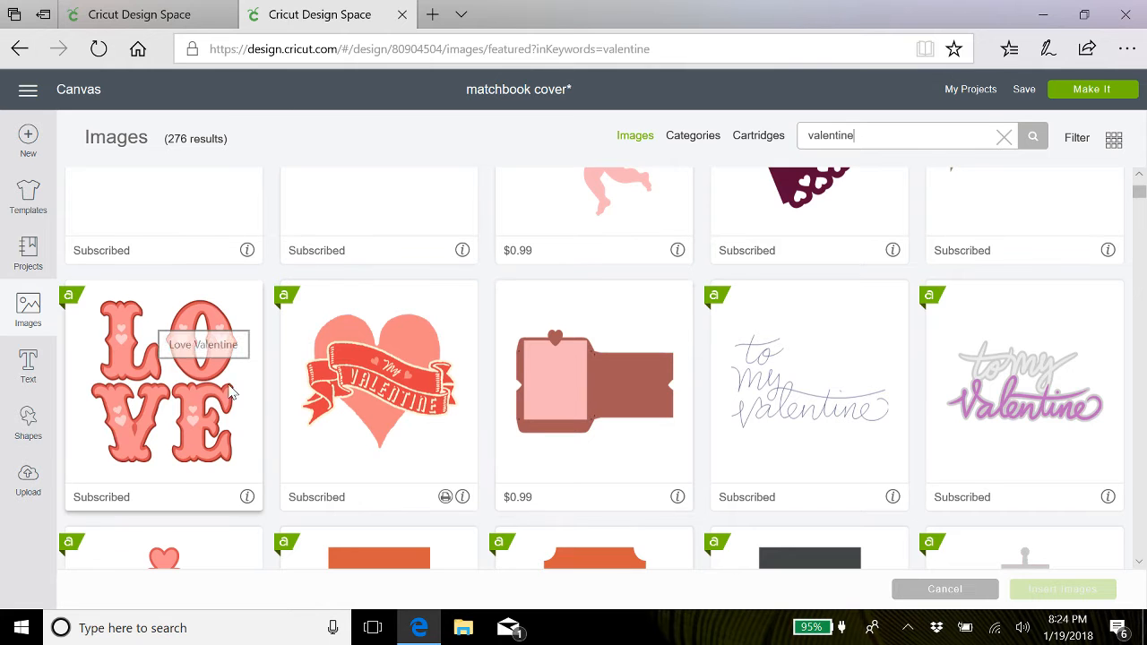
{"action": "scroll", "coordinate": [574, 484], "scroll_direction": "down", "scroll_amount": 2}
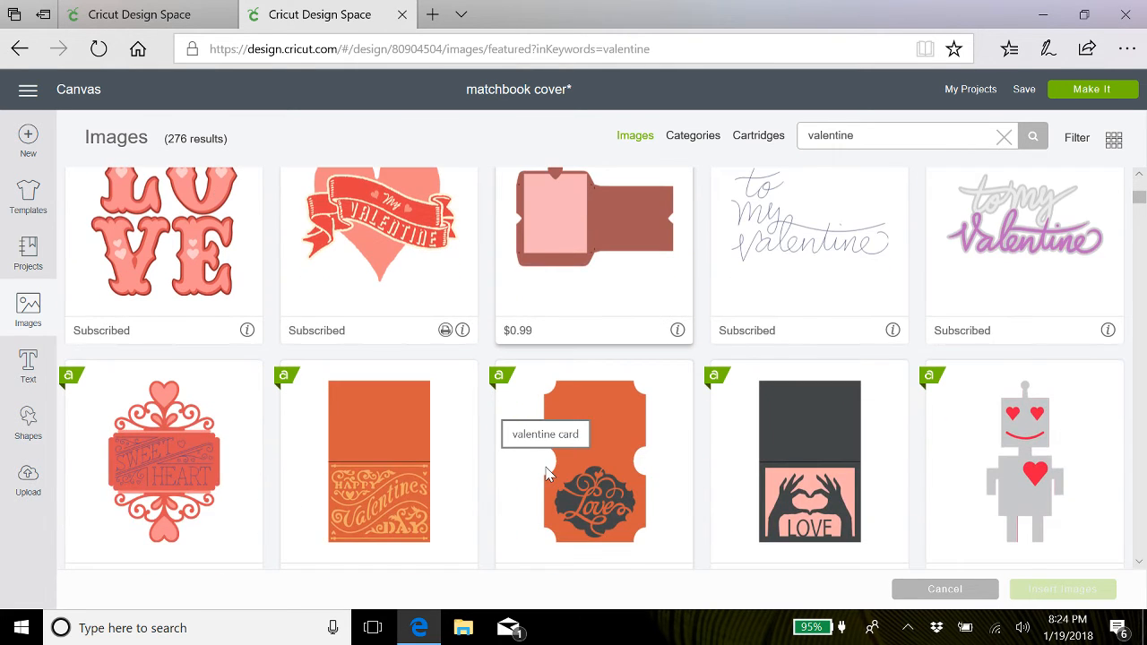
{"action": "scroll", "coordinate": [550, 477], "scroll_direction": "down", "scroll_amount": 3}
{"action": "scroll", "coordinate": [550, 476], "scroll_direction": "down", "scroll_amount": 2}
{"action": "scroll", "coordinate": [551, 475], "scroll_direction": "down", "scroll_amount": 7}
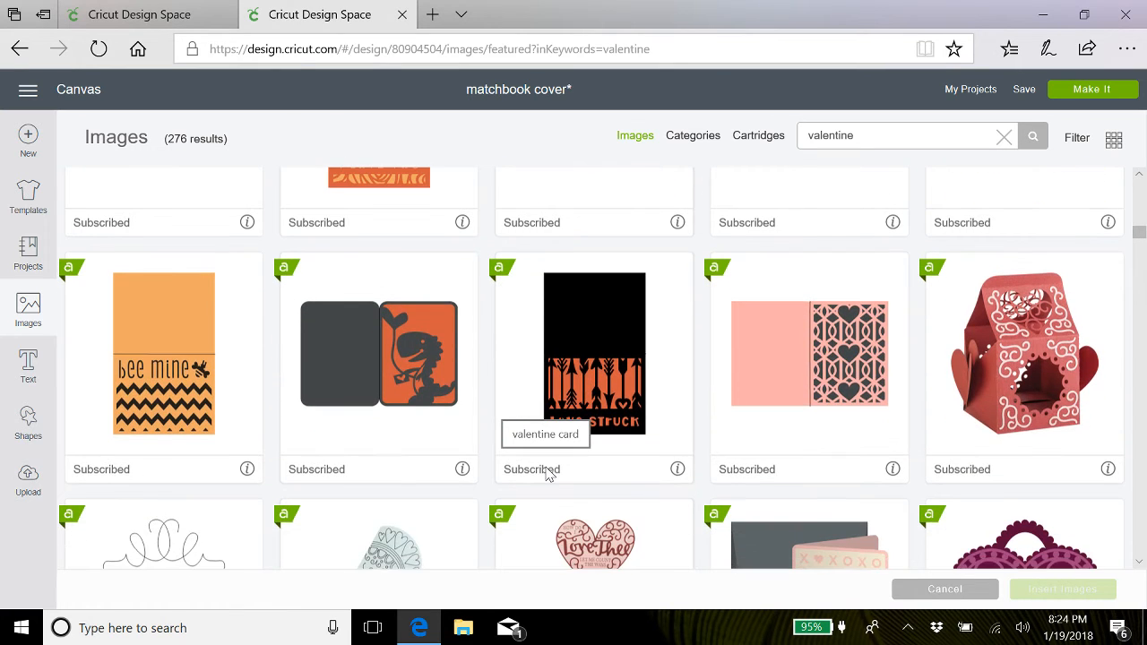
{"action": "scroll", "coordinate": [549, 477], "scroll_direction": "down", "scroll_amount": 3}
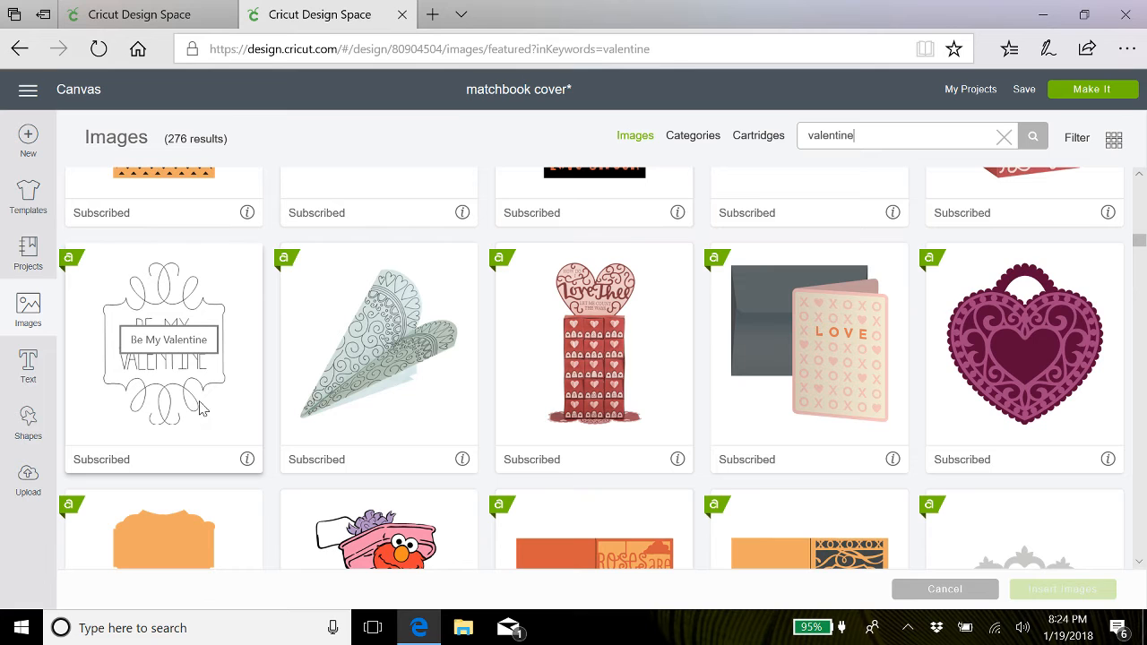
{"action": "scroll", "coordinate": [198, 408], "scroll_direction": "down", "scroll_amount": 5}
{"action": "scroll", "coordinate": [197, 409], "scroll_direction": "down", "scroll_amount": 1}
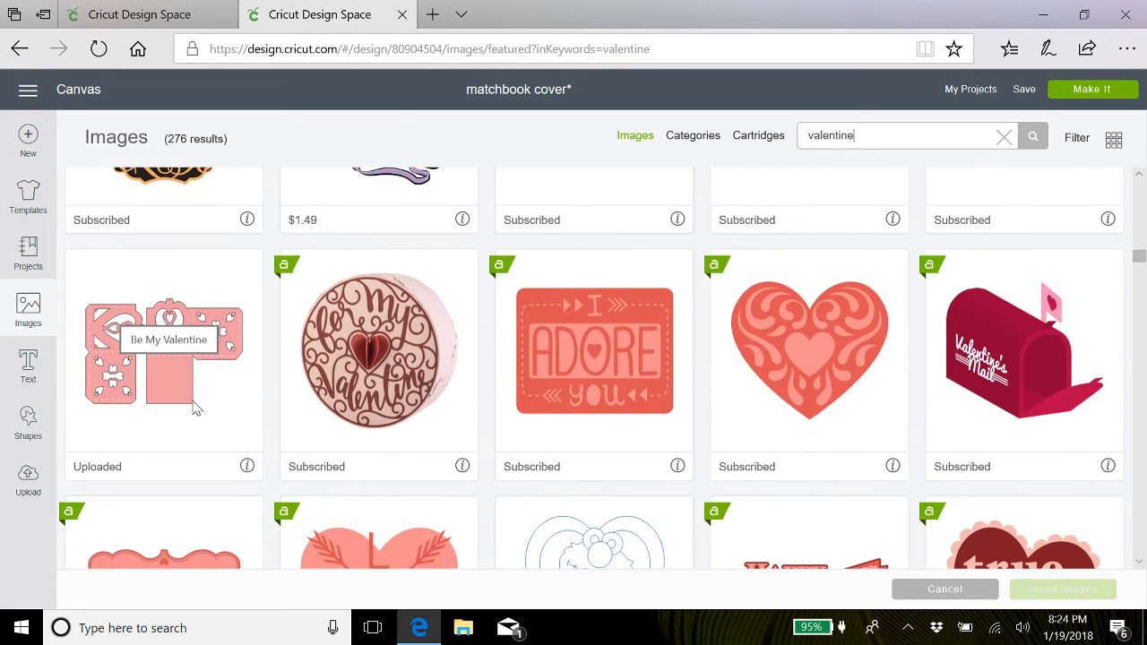
{"action": "scroll", "coordinate": [196, 409], "scroll_direction": "down", "scroll_amount": 5}
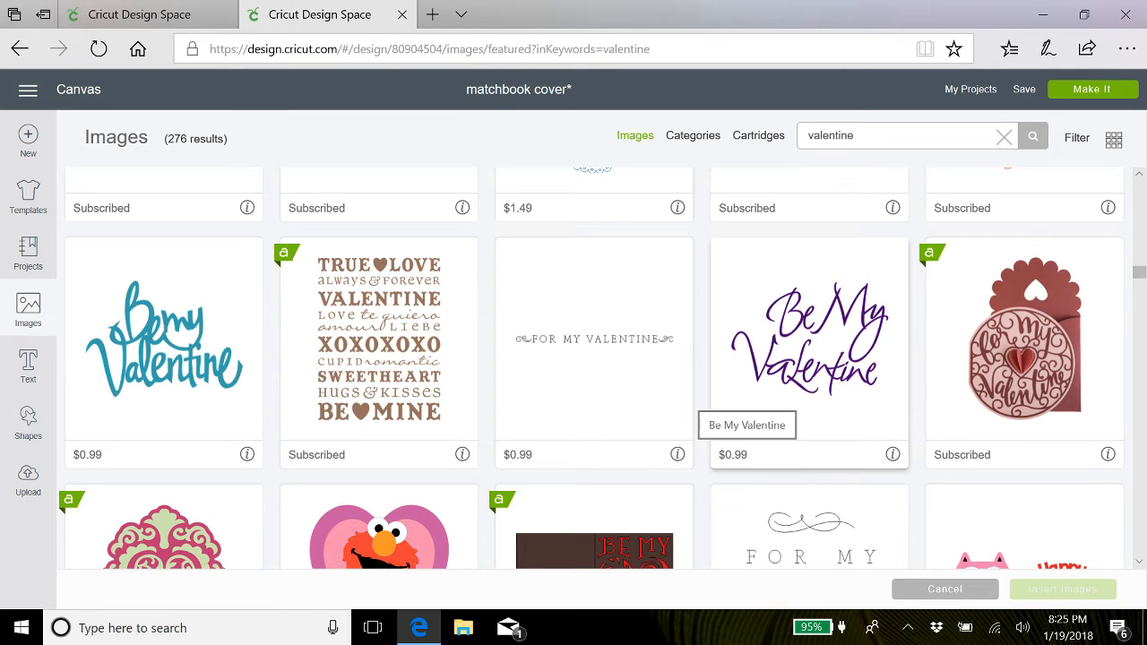
{"action": "scroll", "coordinate": [752, 454], "scroll_direction": "down", "scroll_amount": 3}
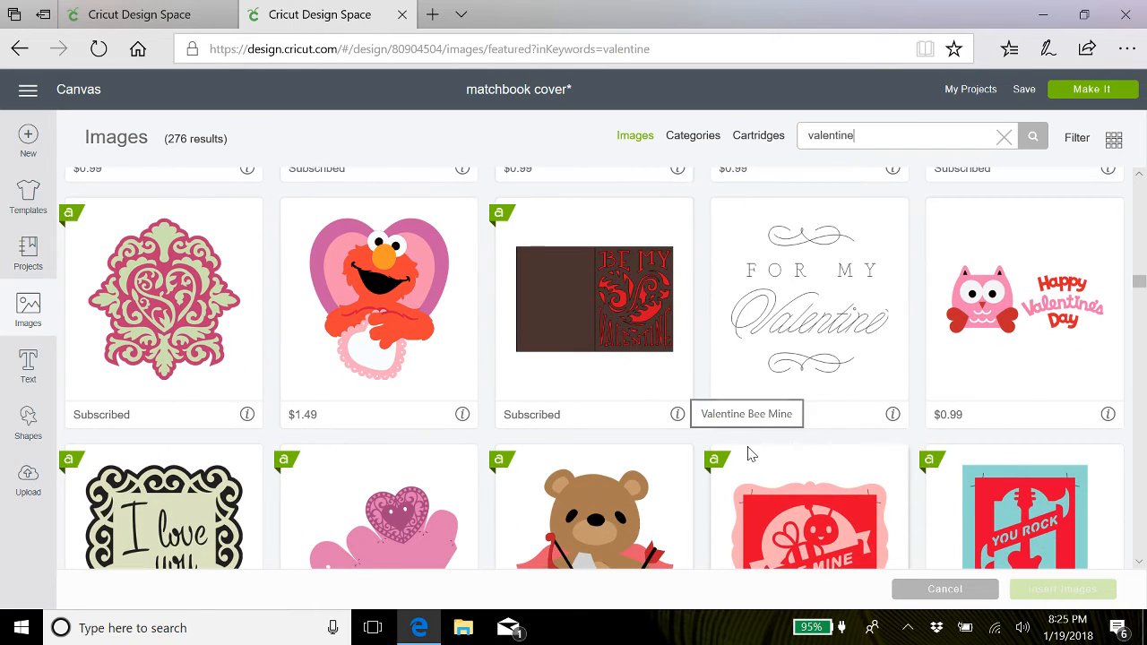
Filter the valentine images by the My Images and Cricut Access ownership options
{"action": "left_click", "coordinate": [1079, 141]}
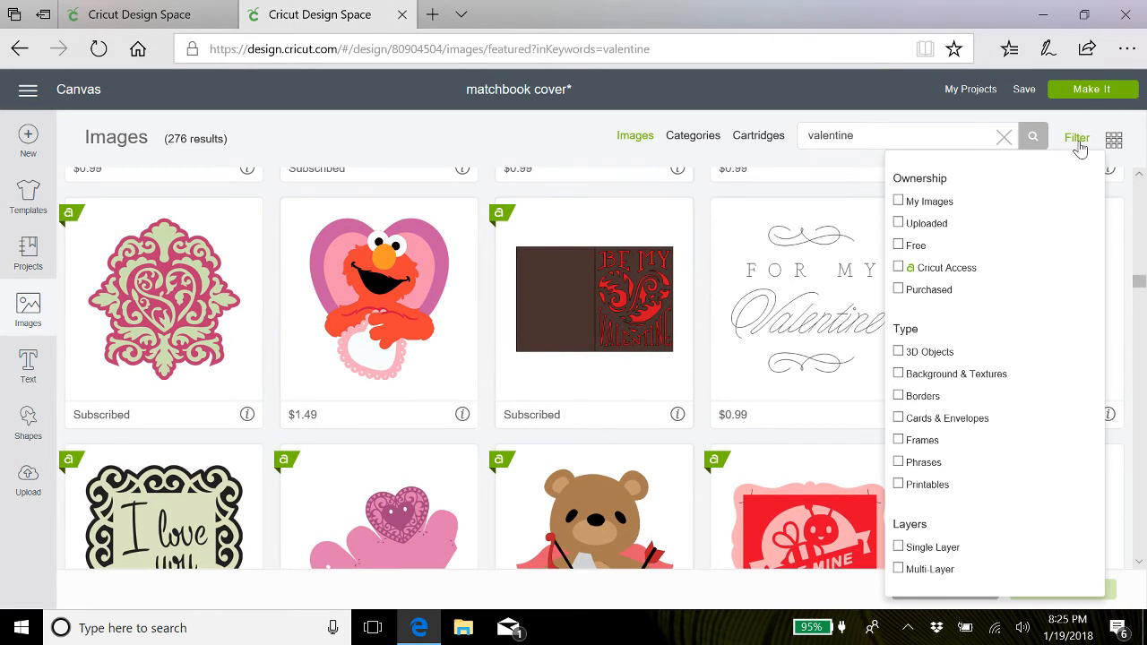
{"action": "left_click", "coordinate": [899, 204]}
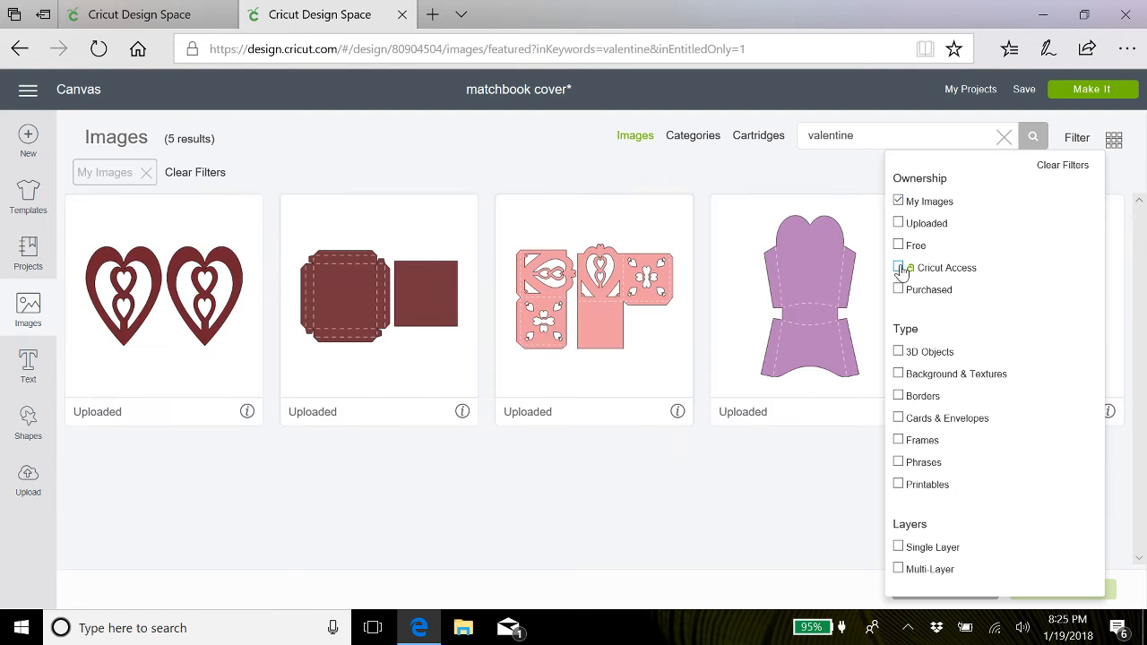
{"action": "left_click", "coordinate": [899, 268]}
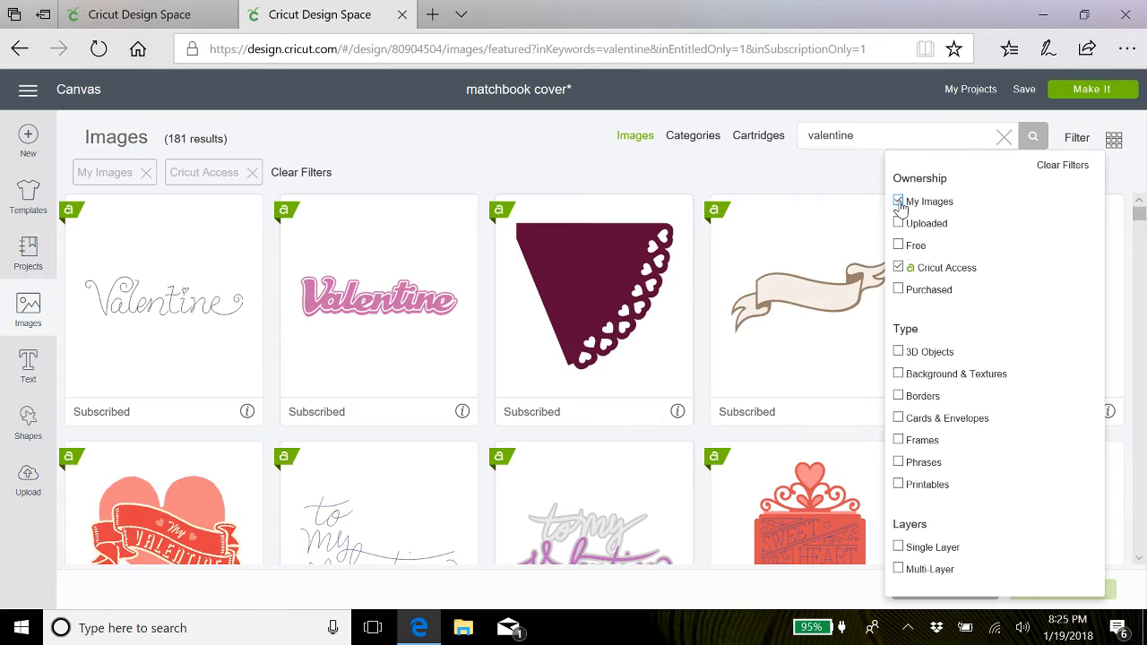
Limit the valentine image results to Cricut Access only and insert the framed "Be My Valentine" line drawing onto the canvas
{"action": "left_click", "coordinate": [899, 203]}
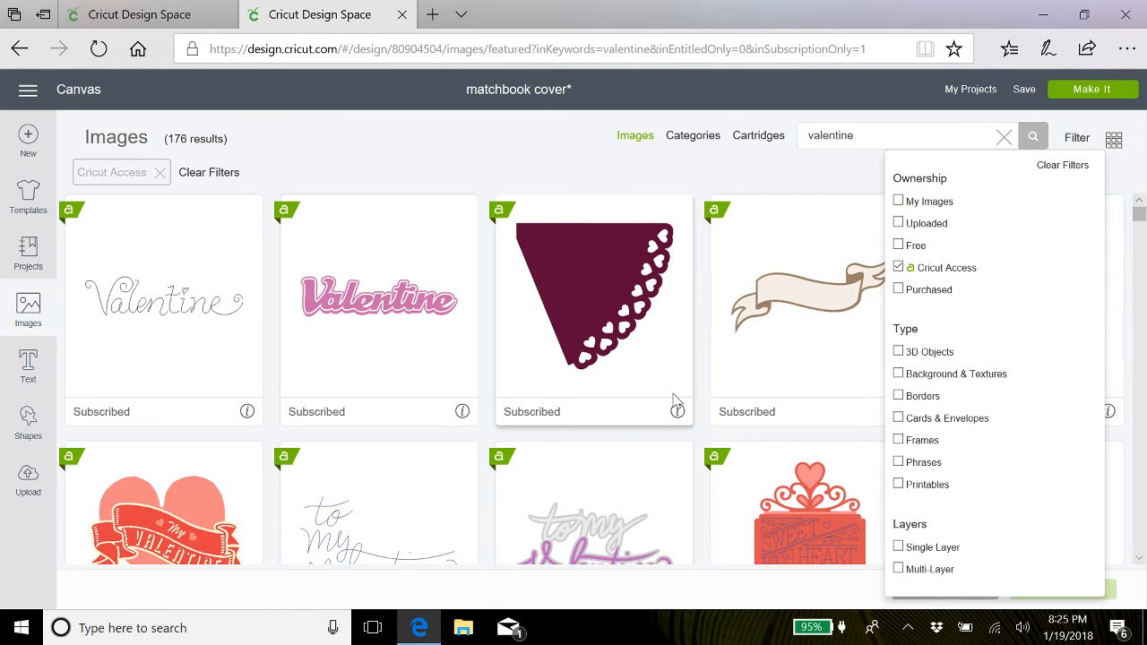
{"action": "scroll", "coordinate": [675, 400], "scroll_direction": "down", "scroll_amount": 3}
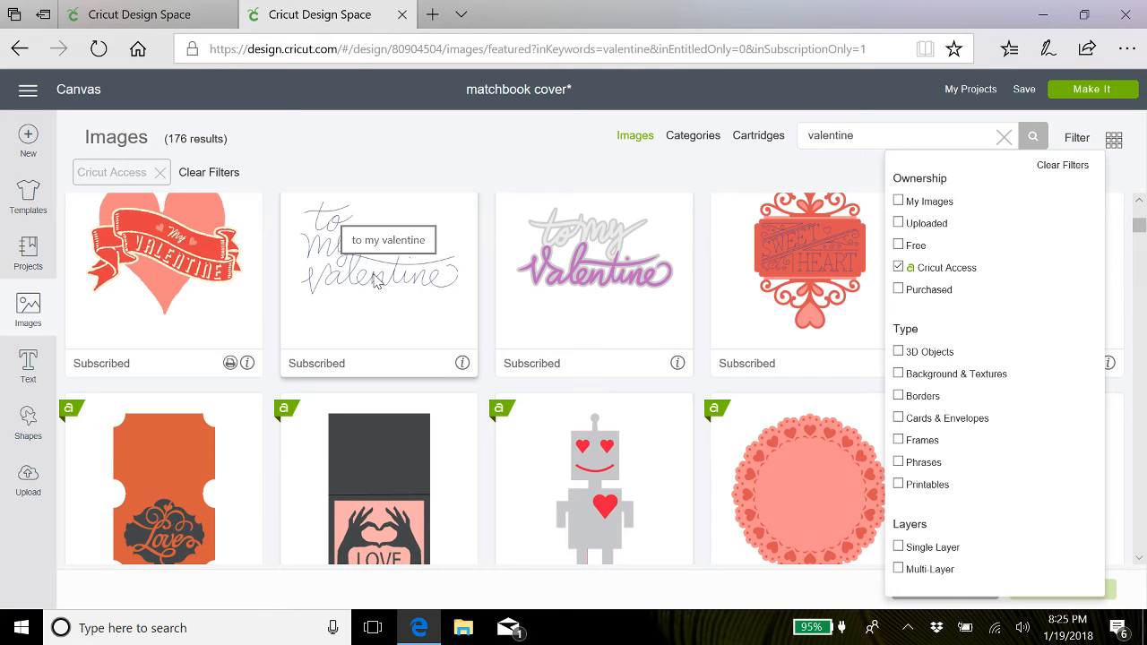
{"action": "scroll", "coordinate": [376, 281], "scroll_direction": "down", "scroll_amount": 2}
{"action": "scroll", "coordinate": [376, 281], "scroll_direction": "down", "scroll_amount": 5}
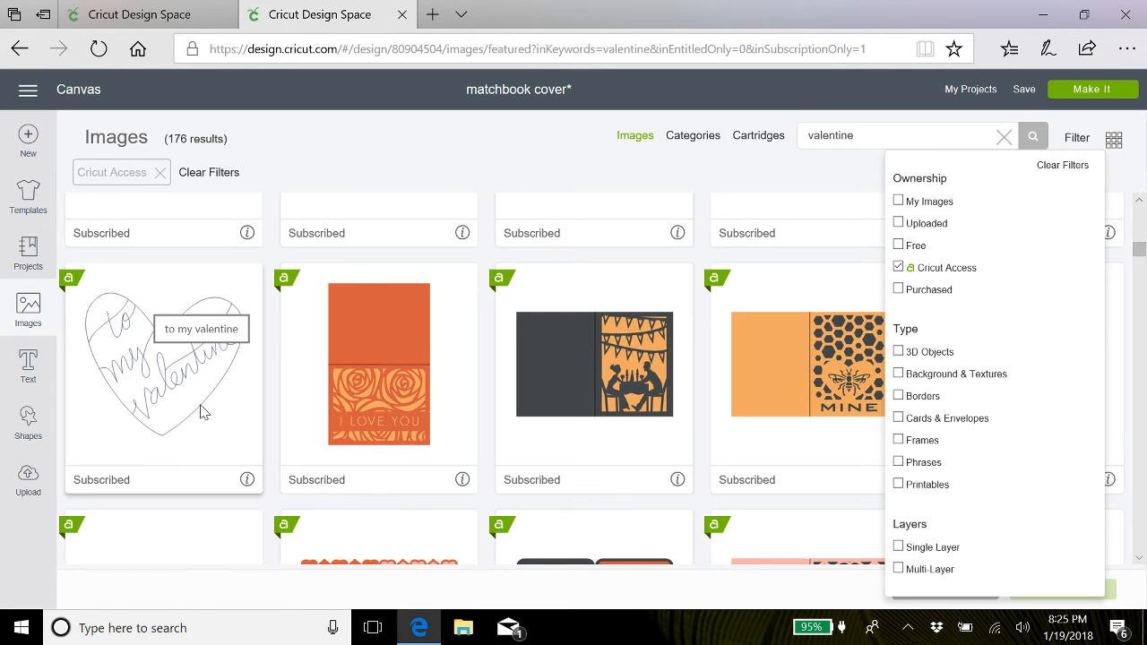
{"action": "scroll", "coordinate": [195, 409], "scroll_direction": "down", "scroll_amount": 4}
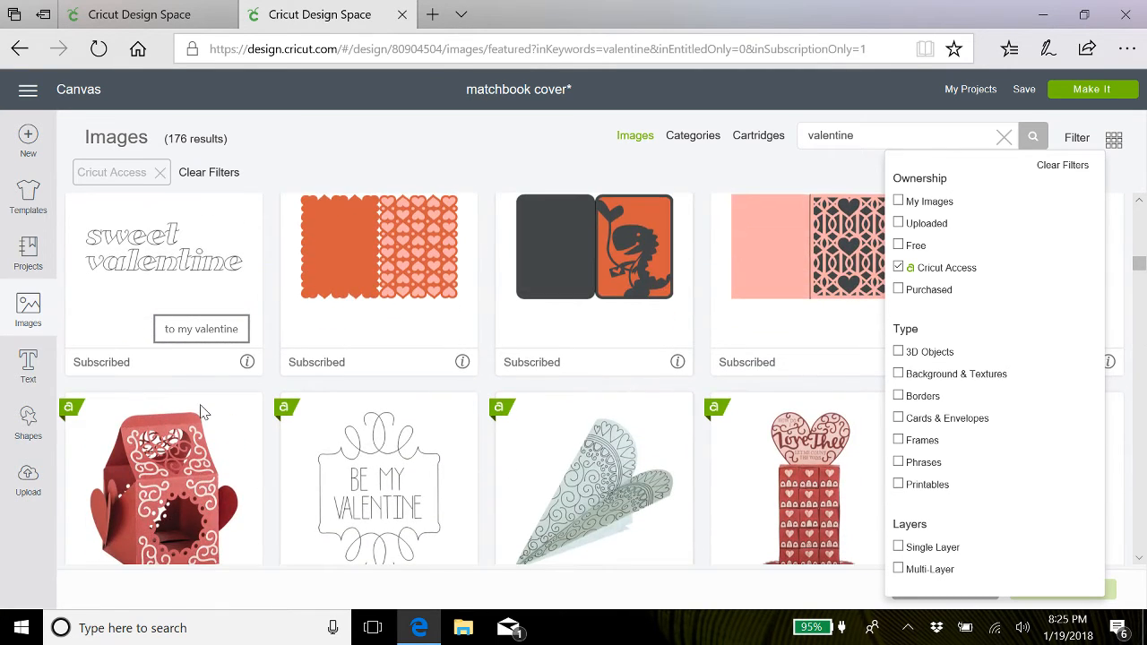
{"action": "scroll", "coordinate": [201, 411], "scroll_direction": "down", "scroll_amount": 5}
{"action": "scroll", "coordinate": [200, 404], "scroll_direction": "down", "scroll_amount": 5}
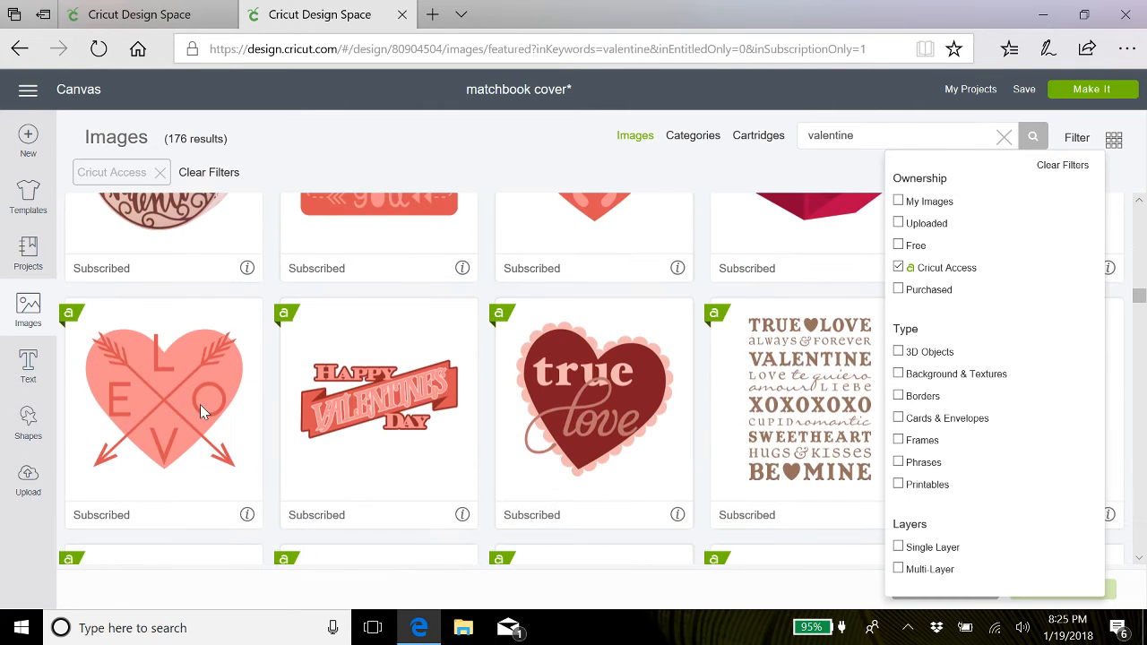
{"action": "scroll", "coordinate": [200, 404], "scroll_direction": "down", "scroll_amount": 3}
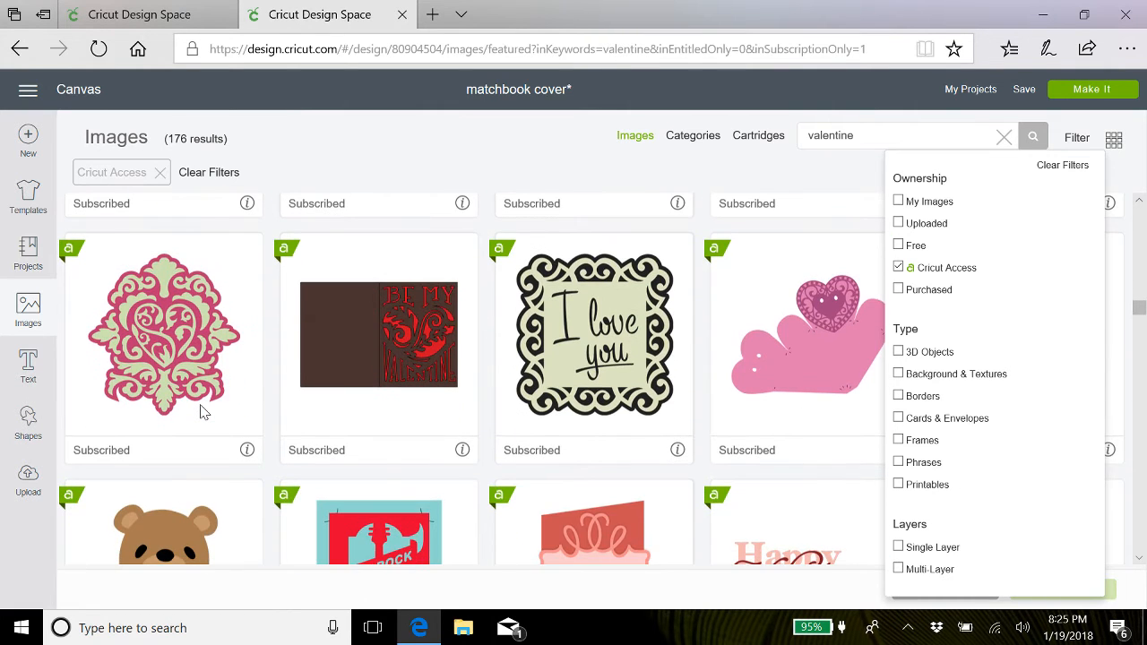
{"action": "scroll", "coordinate": [204, 412], "scroll_direction": "down", "scroll_amount": 5}
{"action": "scroll", "coordinate": [199, 408], "scroll_direction": "down", "scroll_amount": 5}
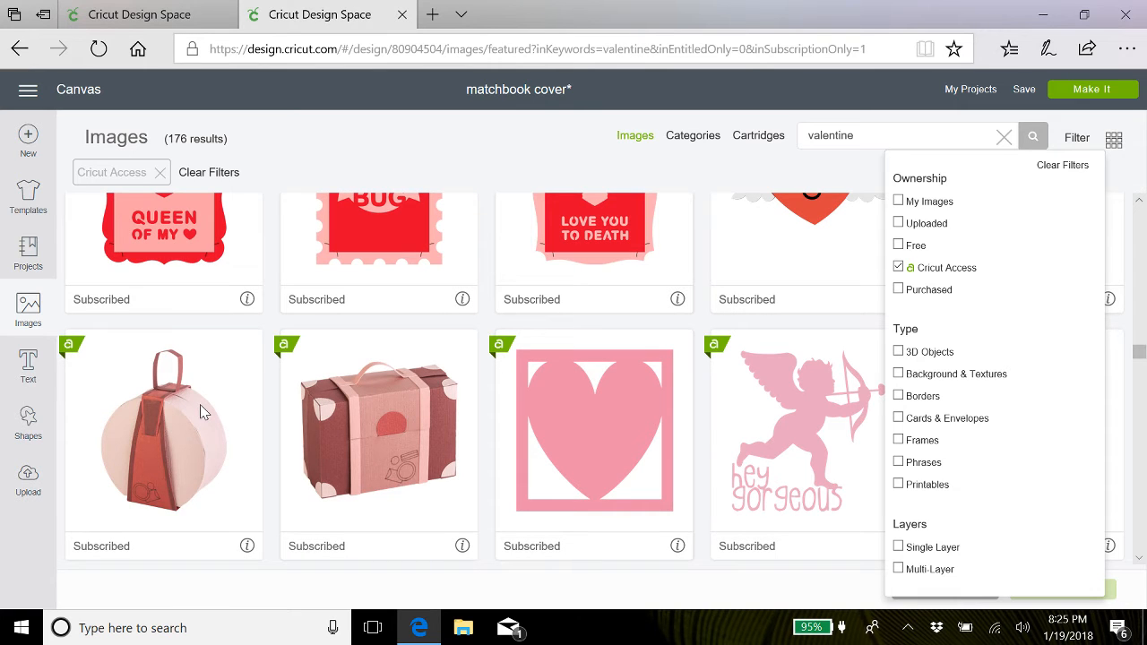
{"action": "scroll", "coordinate": [200, 404], "scroll_direction": "down", "scroll_amount": 5}
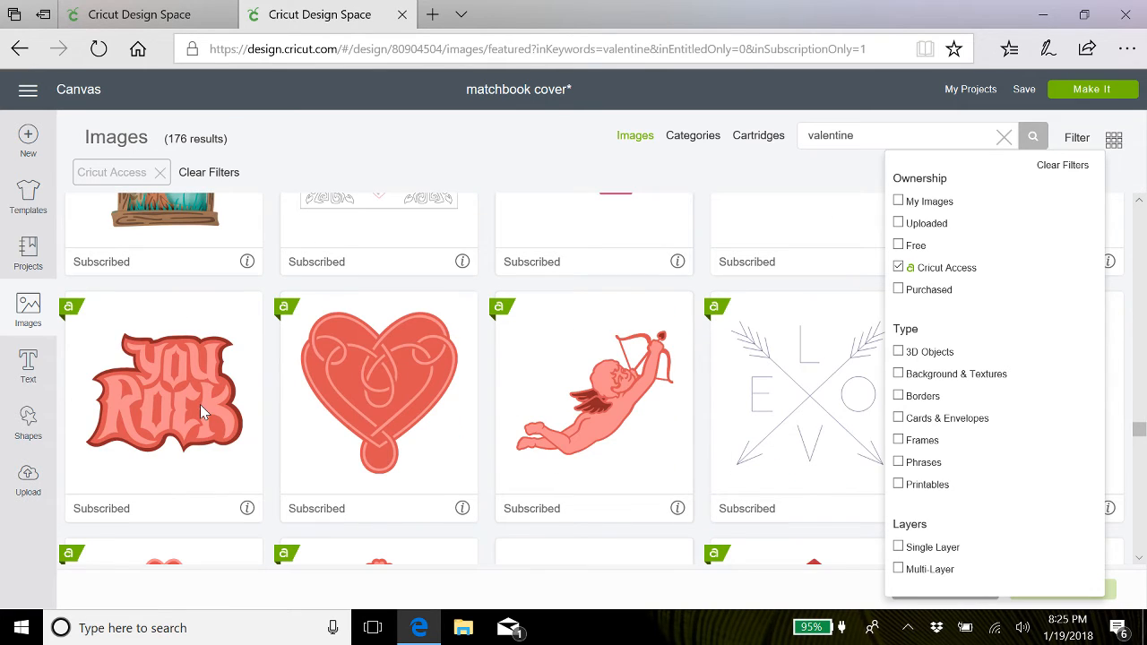
{"action": "scroll", "coordinate": [200, 408], "scroll_direction": "up", "scroll_amount": 5}
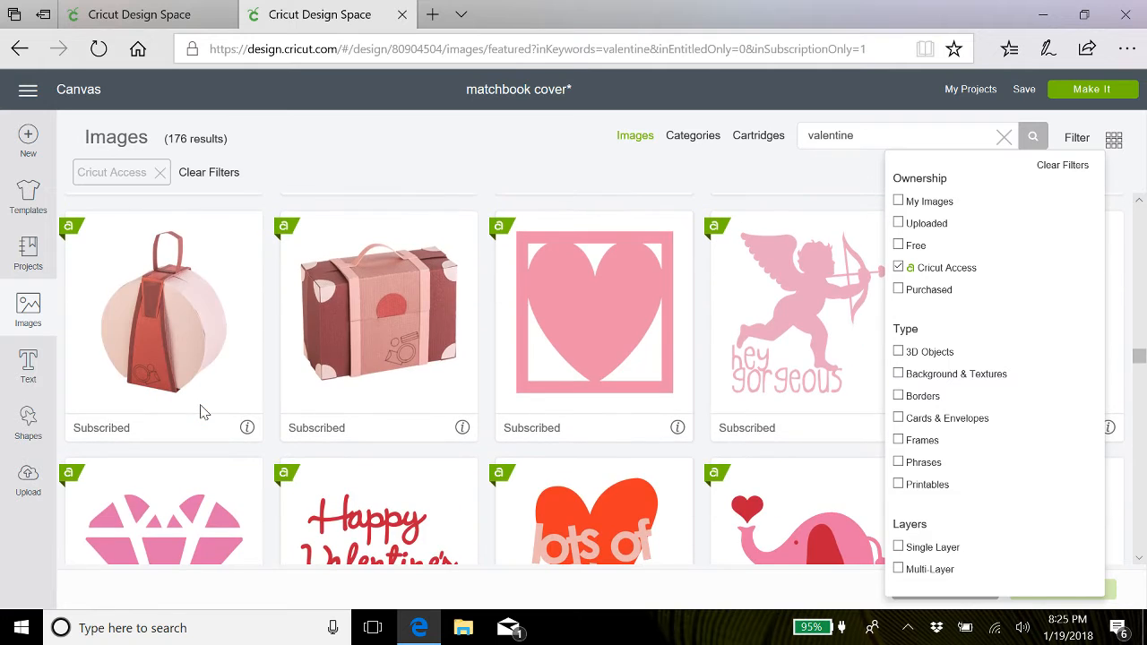
{"action": "scroll", "coordinate": [200, 413], "scroll_direction": "up", "scroll_amount": 15}
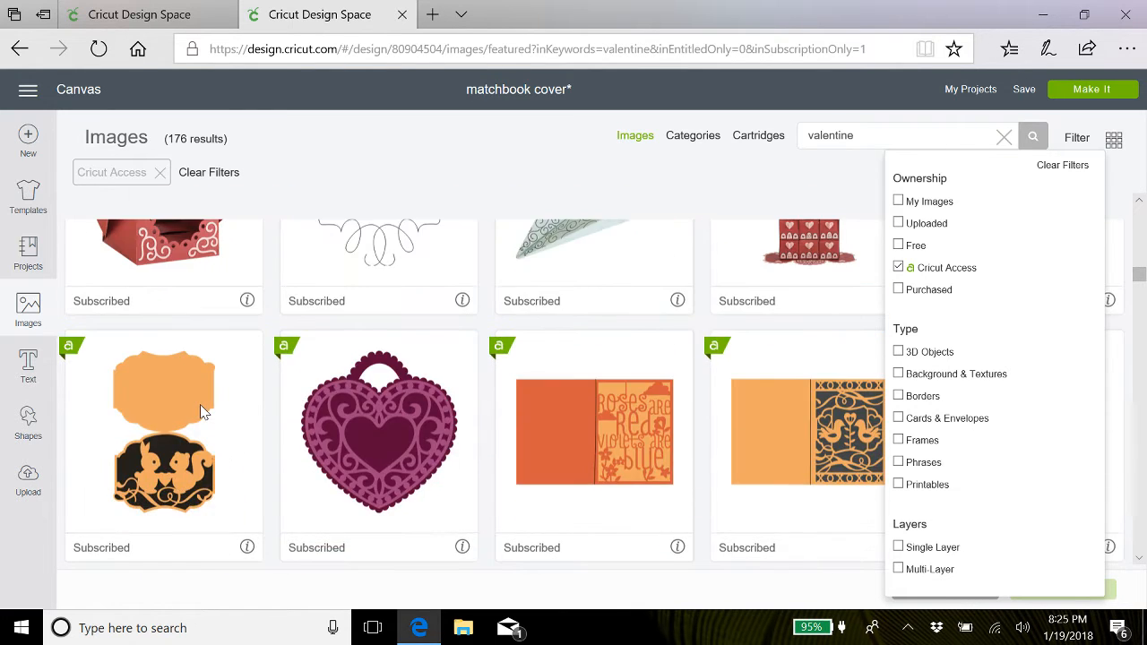
{"action": "scroll", "coordinate": [199, 404], "scroll_direction": "up", "scroll_amount": 2}
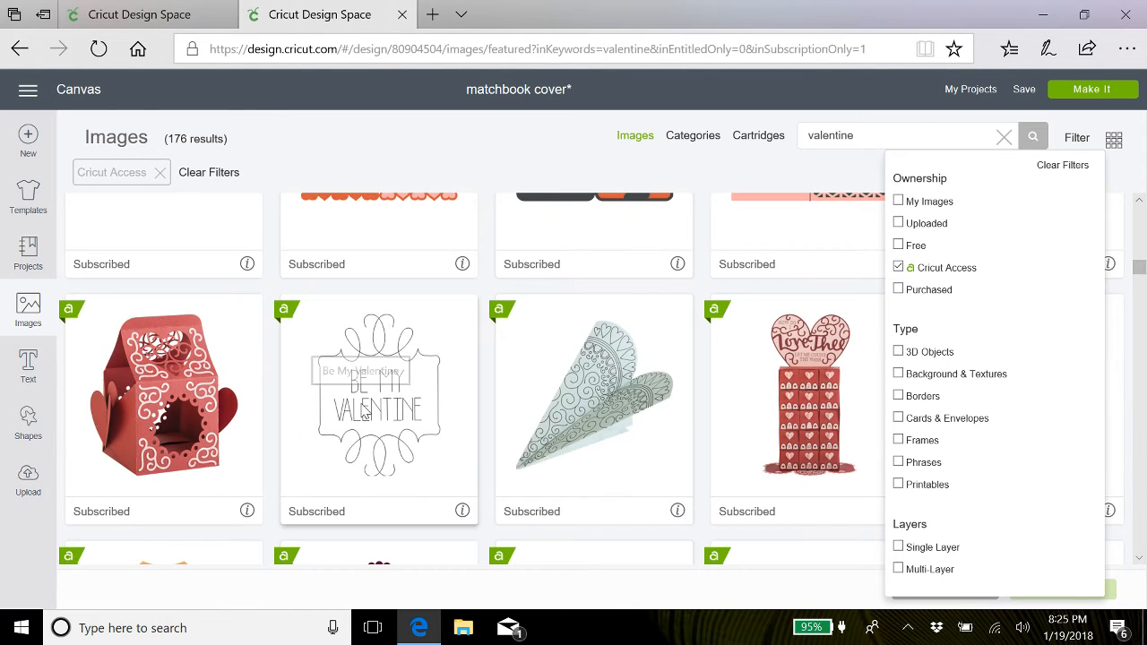
{"action": "left_click", "coordinate": [365, 410]}
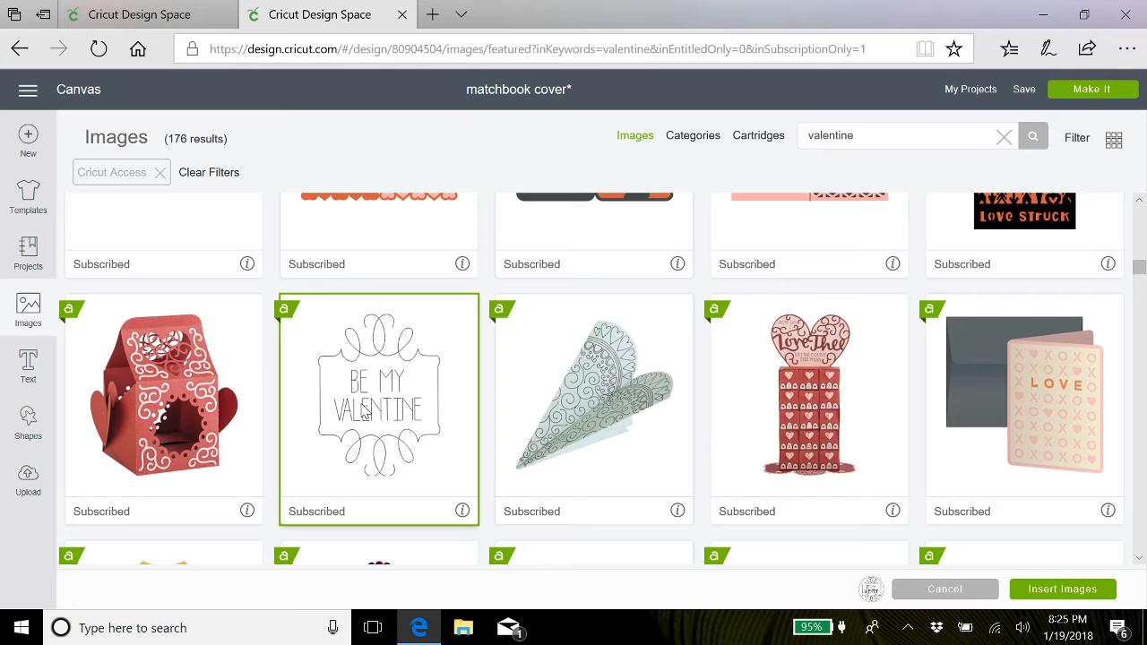
{"action": "left_click", "coordinate": [1060, 594]}
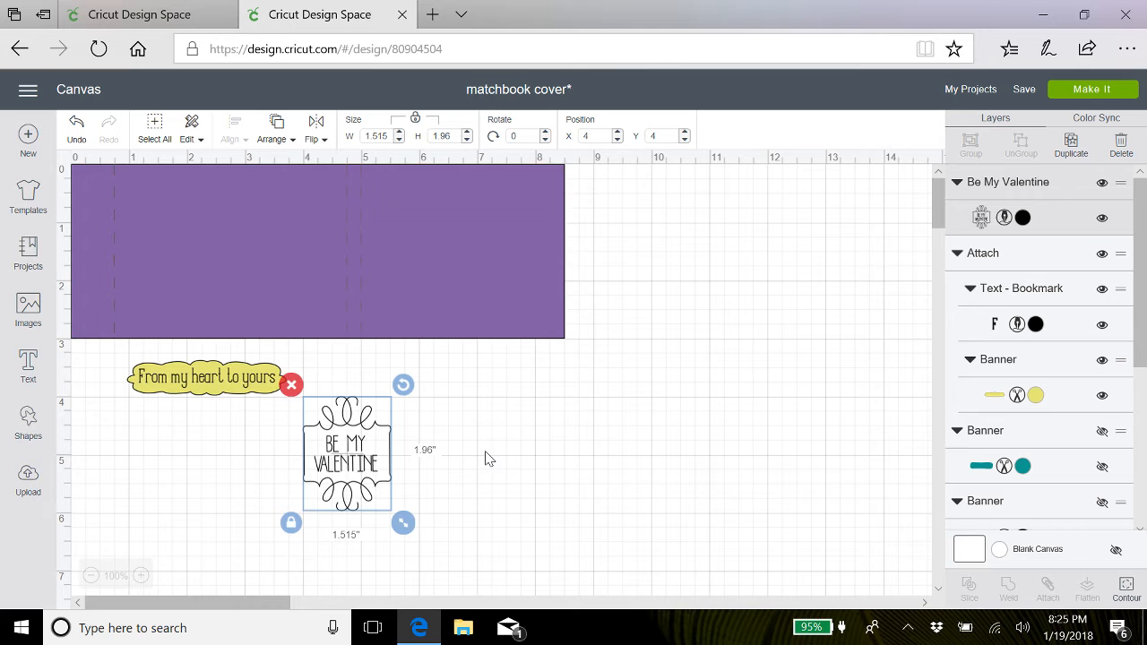
Rotate the "Be My Valentine" drawing about 90° clockwise and fit it on the cover's right panel at about 3.02 by 2.33 inches
{"action": "left_click_drag", "start_coordinate": [403, 385], "coordinate": [422, 511]}
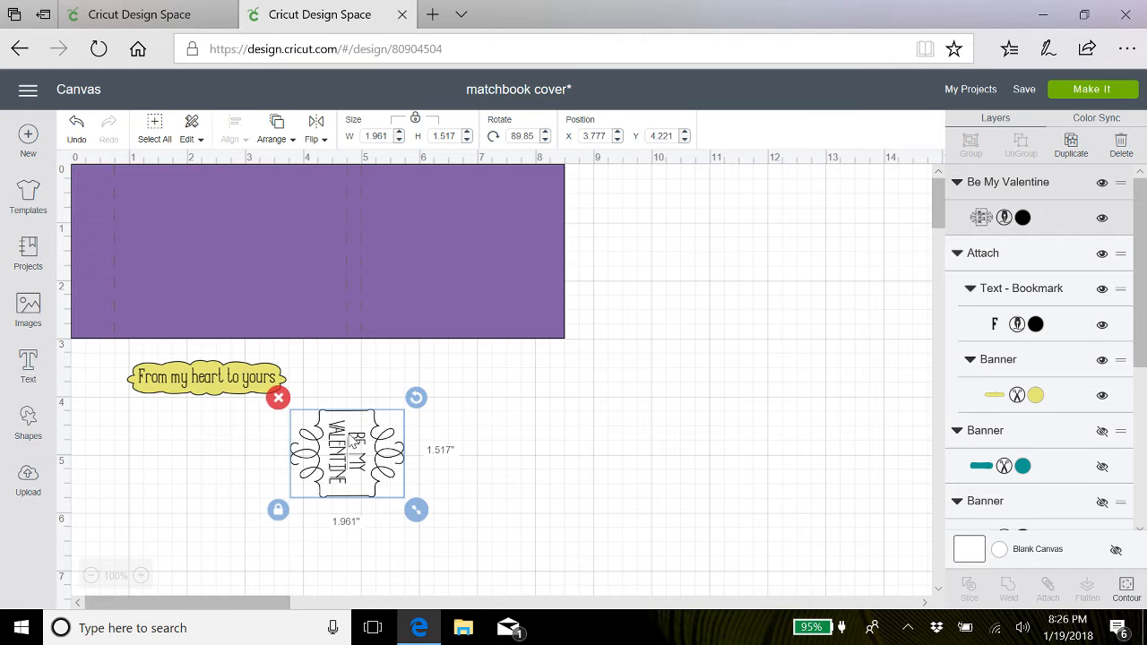
{"action": "left_click_drag", "start_coordinate": [345, 453], "coordinate": [447, 227]}
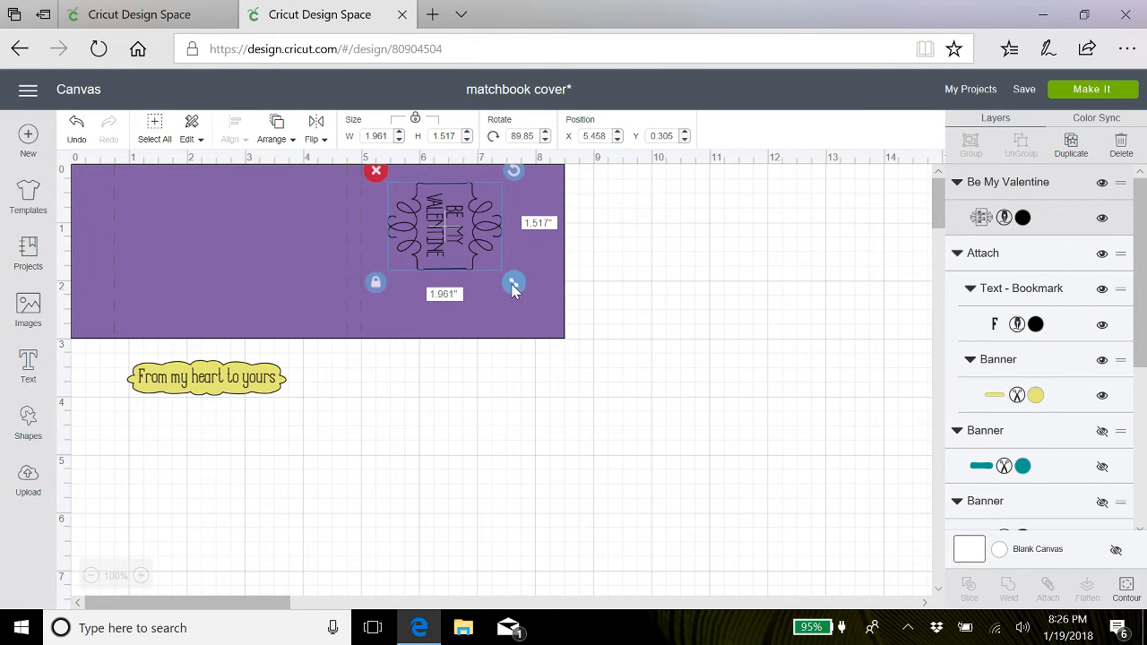
{"action": "left_click_drag", "start_coordinate": [514, 282], "coordinate": [561, 341]}
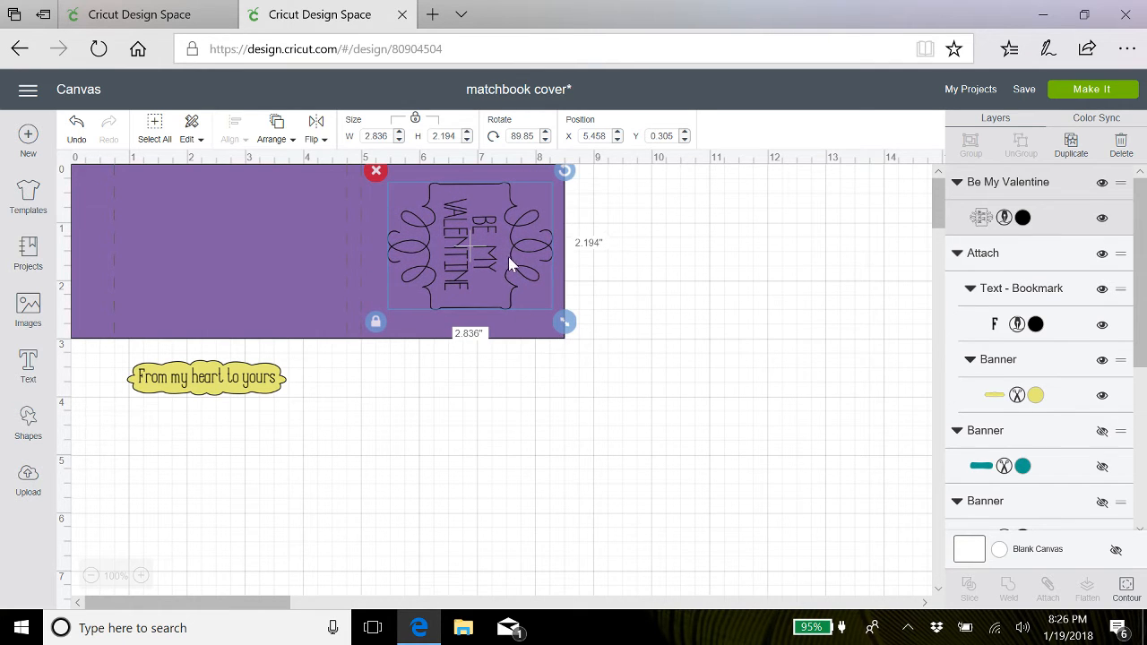
{"action": "left_click_drag", "start_coordinate": [492, 251], "coordinate": [478, 247]}
{"action": "left_click_drag", "start_coordinate": [550, 324], "coordinate": [561, 327]}
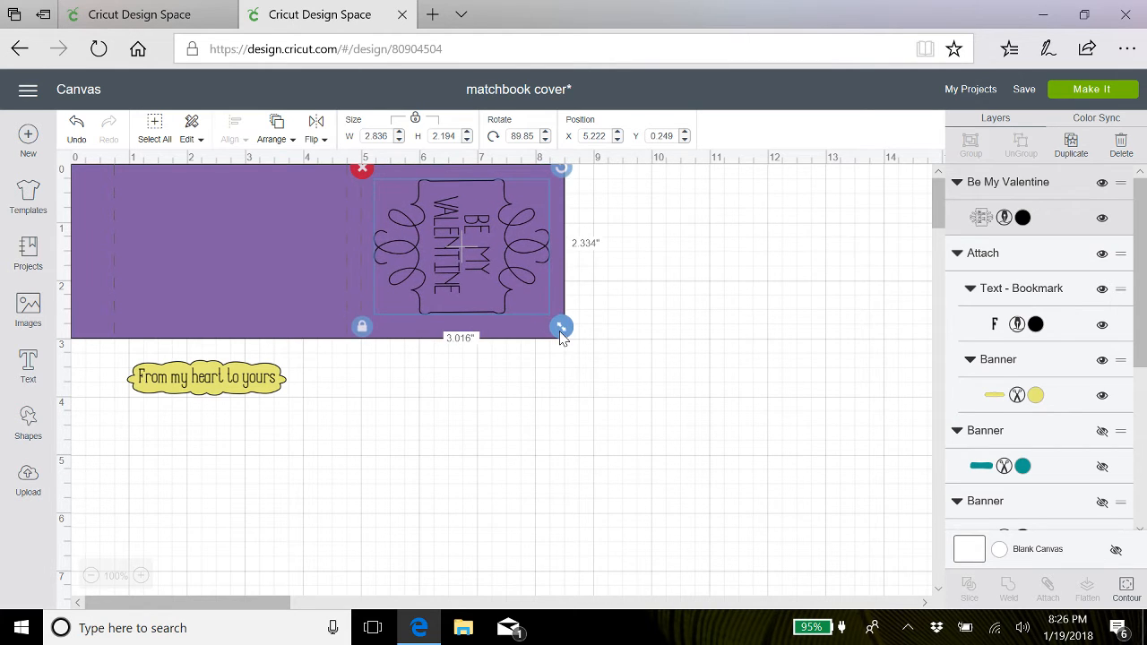
{"action": "left_click_drag", "start_coordinate": [482, 258], "coordinate": [484, 267]}
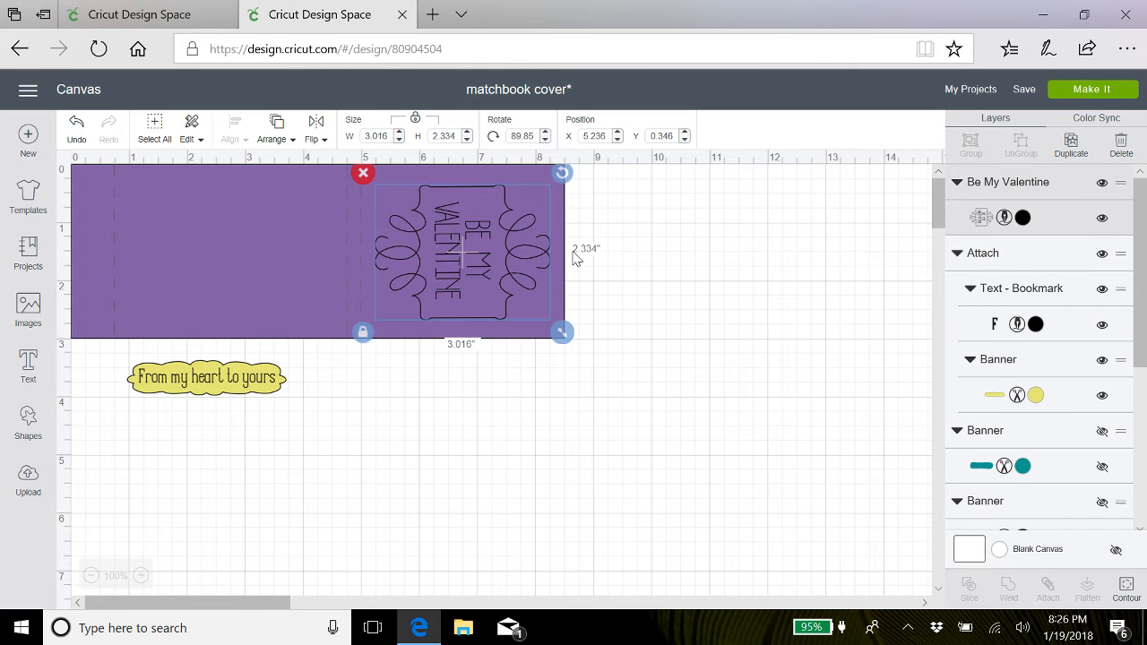
Attach the "Be My Valentine" drawing to the purple matchbook cover and its score lines
{"action": "left_click", "coordinate": [619, 285]}
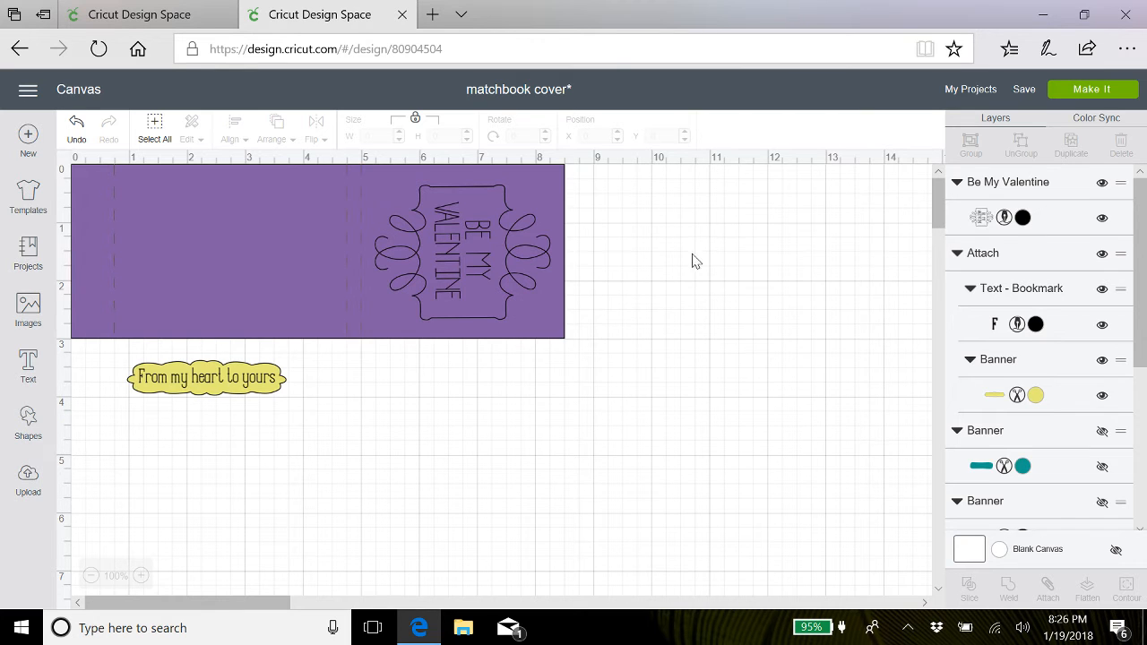
{"action": "left_click_drag", "start_coordinate": [591, 226], "coordinate": [70, 205]}
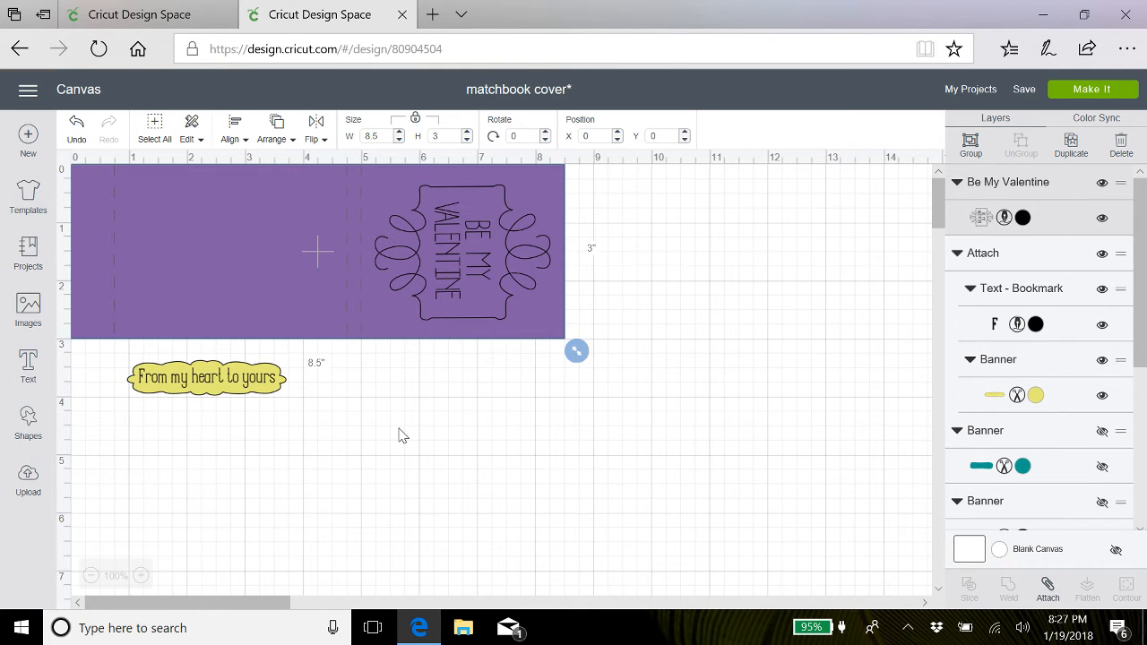
{"action": "left_click", "coordinate": [1047, 587]}
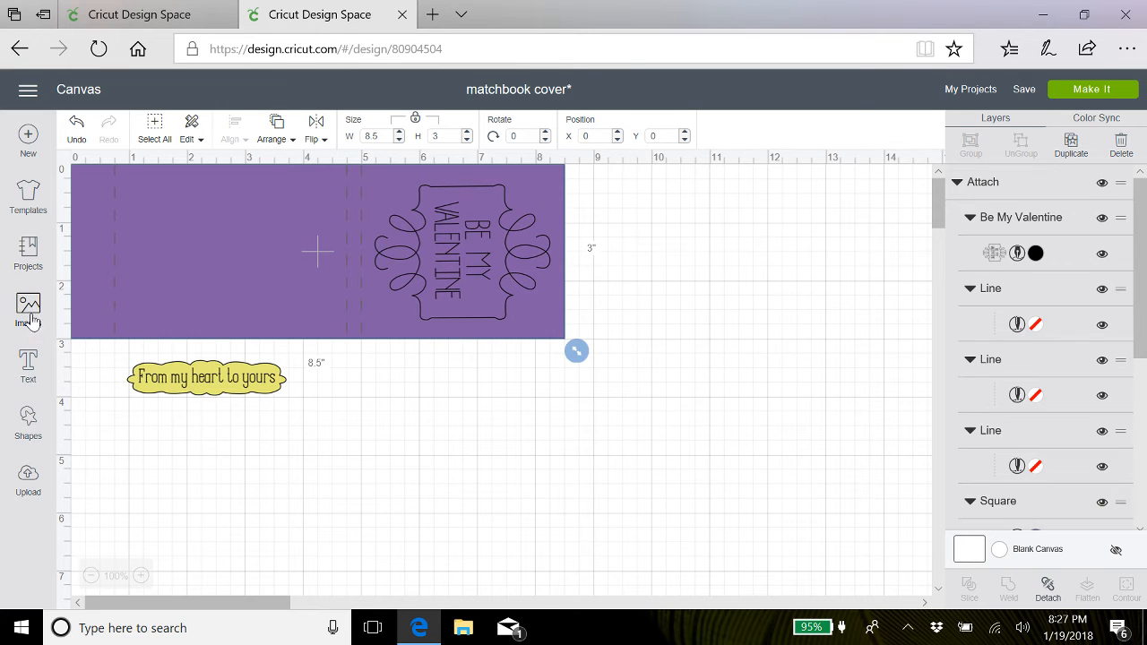
Add a square shape, place it below the purple cover and shrink it to about 2.79 inches
{"action": "left_click", "coordinate": [29, 420]}
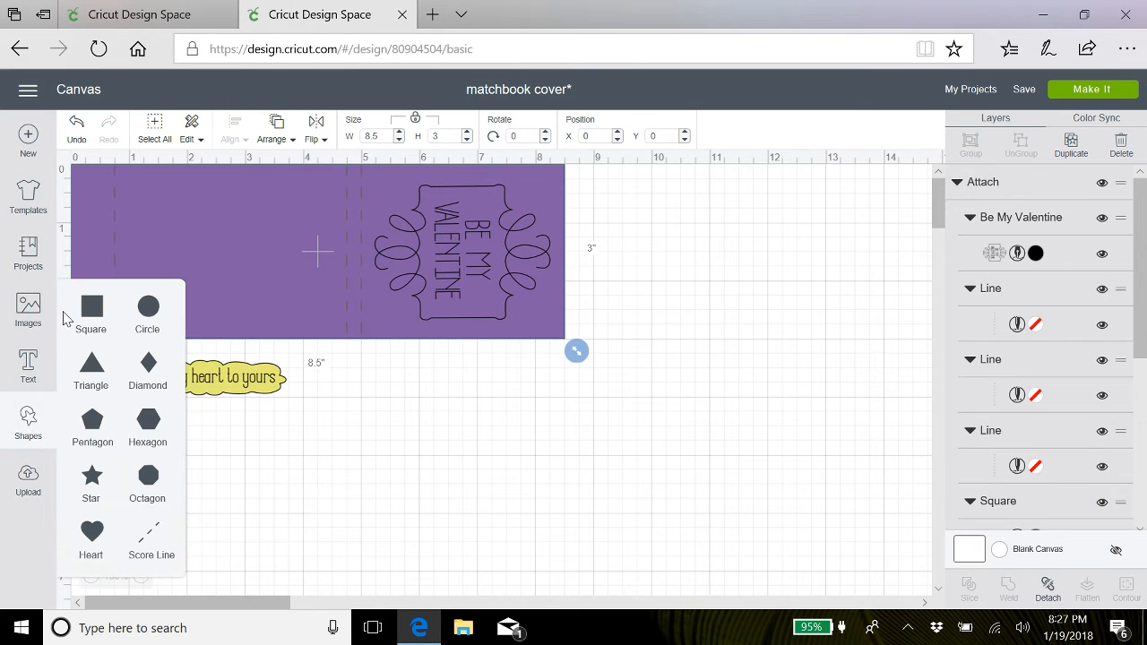
{"action": "left_click", "coordinate": [92, 308]}
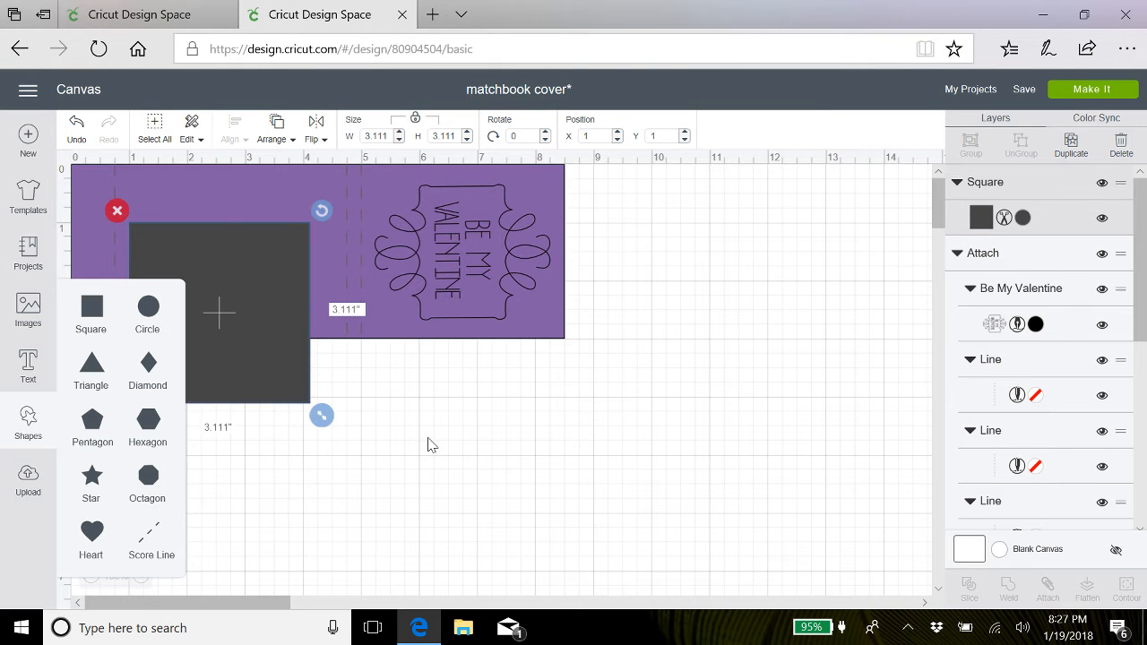
{"action": "left_click_drag", "start_coordinate": [217, 274], "coordinate": [565, 464]}
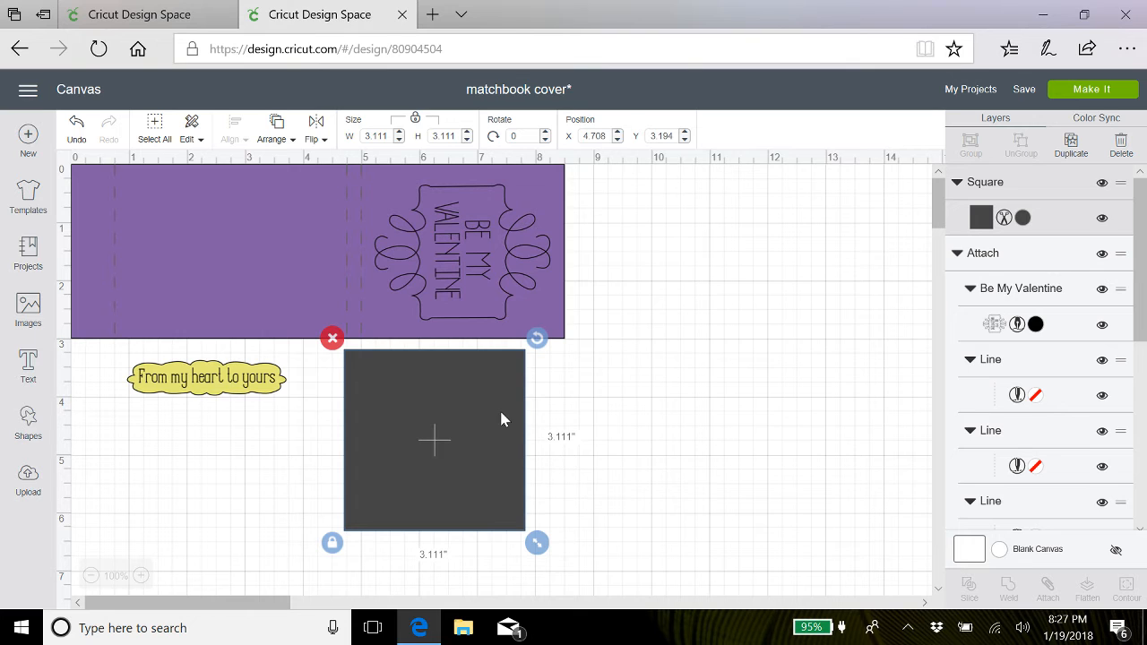
{"action": "mouse_move", "coordinate": [538, 544]}
{"action": "left_mouse_down"}
{"action": "mouse_move", "coordinate": [502, 525]}
{"action": "mouse_move", "coordinate": [522, 545]}
{"action": "left_mouse_up"}
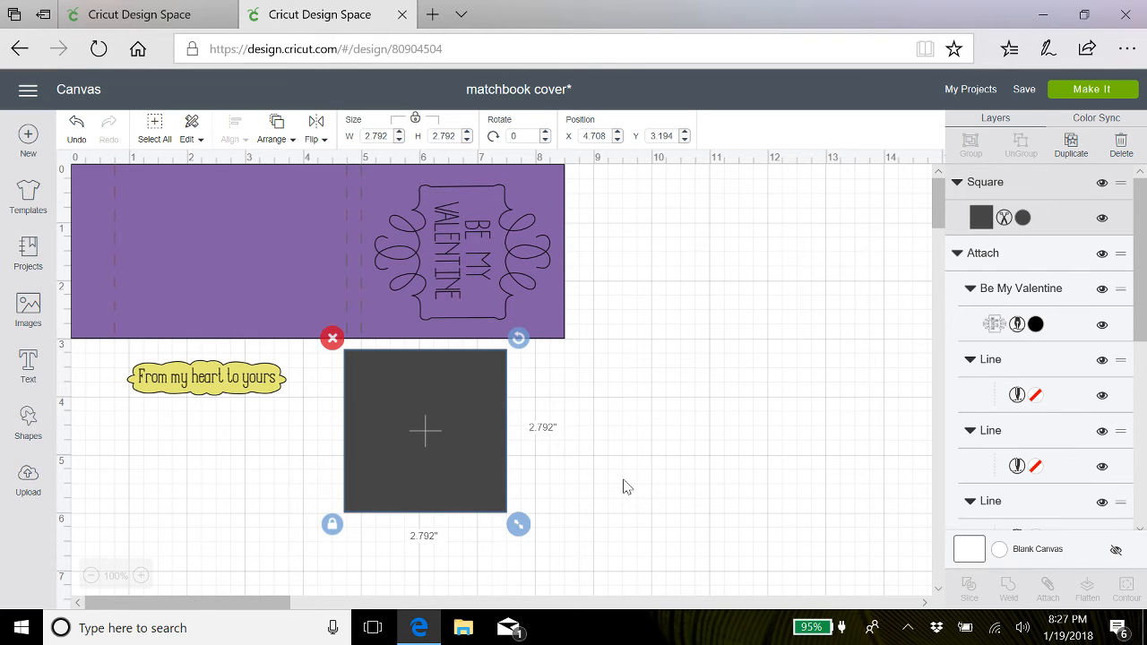
{"action": "left_click", "coordinate": [622, 218]}
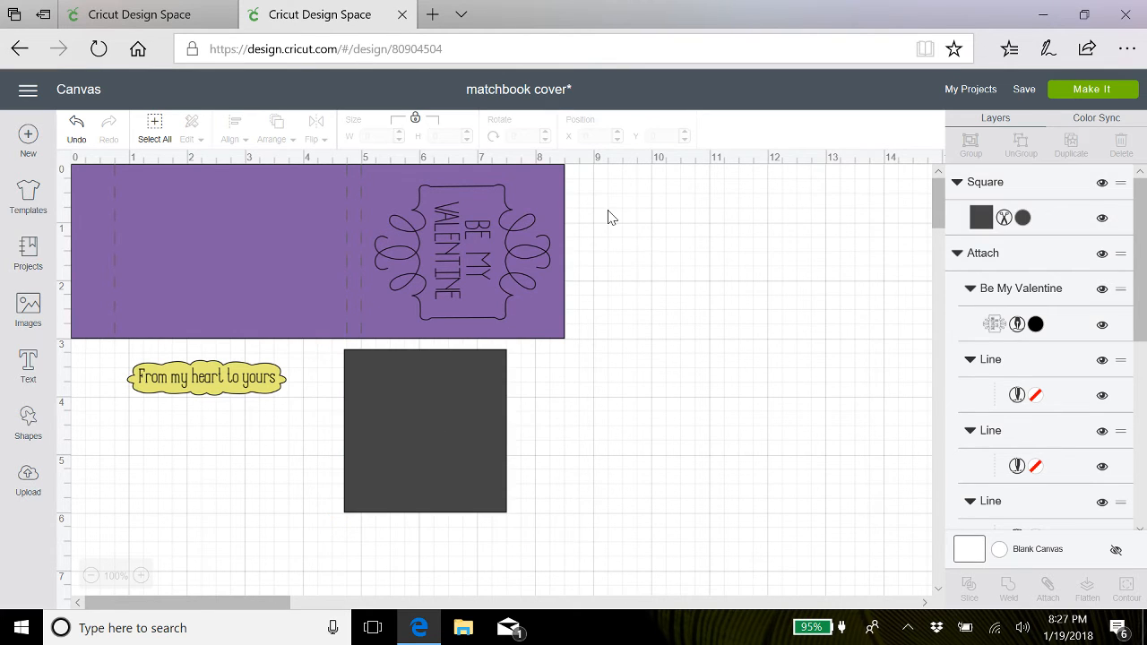
{"action": "left_click", "coordinate": [426, 461]}
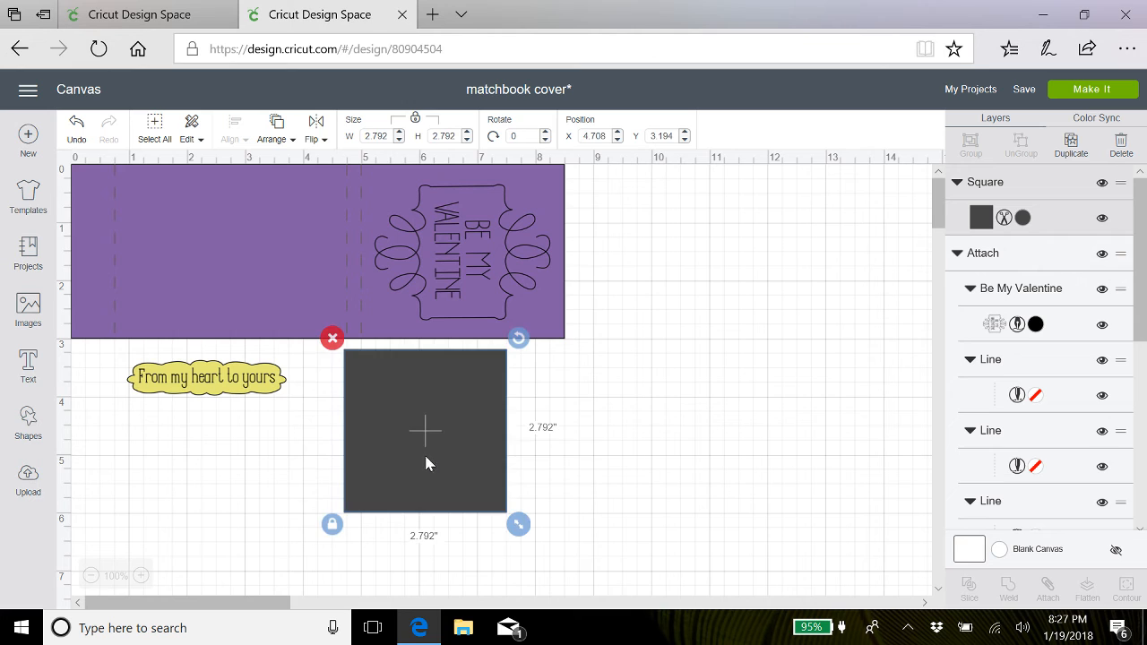
Unlock the square's proportions, resize it to 3.25 inches wide by 2.75 inches high, and position it beneath the "Be My Valentine" panel
{"action": "left_click", "coordinate": [332, 525]}
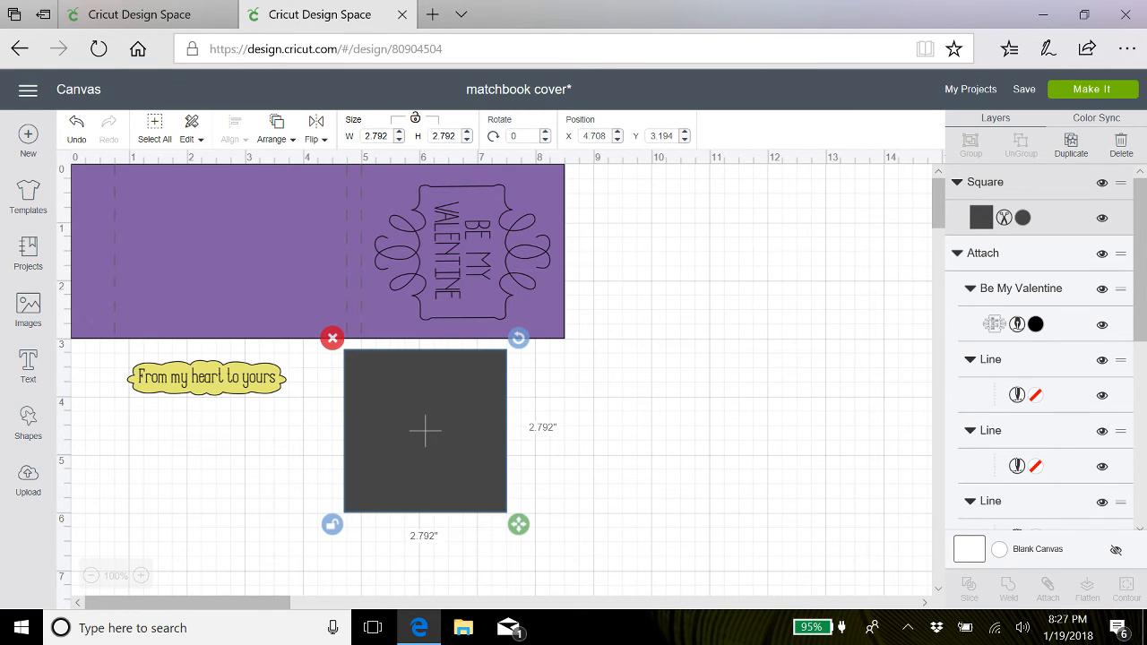
{"action": "left_click", "coordinate": [375, 136]}
{"action": "type", "text": "3"}
{"action": "key", "text": "Return"}
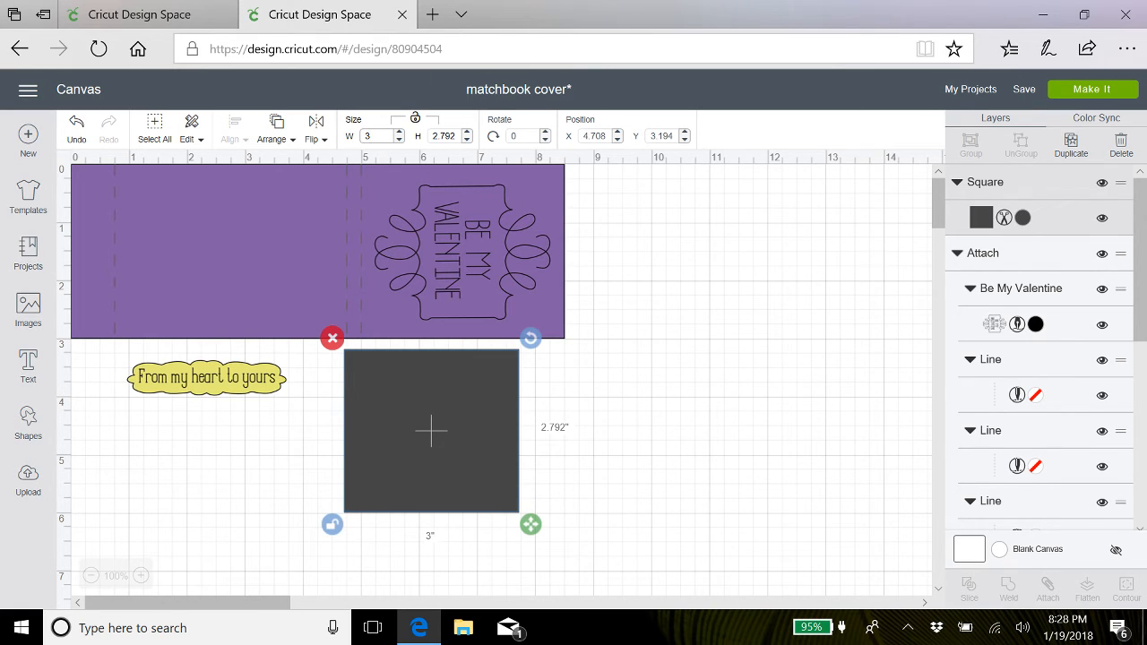
{"action": "left_click", "coordinate": [456, 136]}
{"action": "key", "text": "BackSpace"}
{"action": "key", "text": "BackSpace"}
{"action": "key", "text": "BackSpace"}
{"action": "key", "text": "BackSpace"}
{"action": "type", "text": ".75"}
{"action": "key", "text": "Return"}
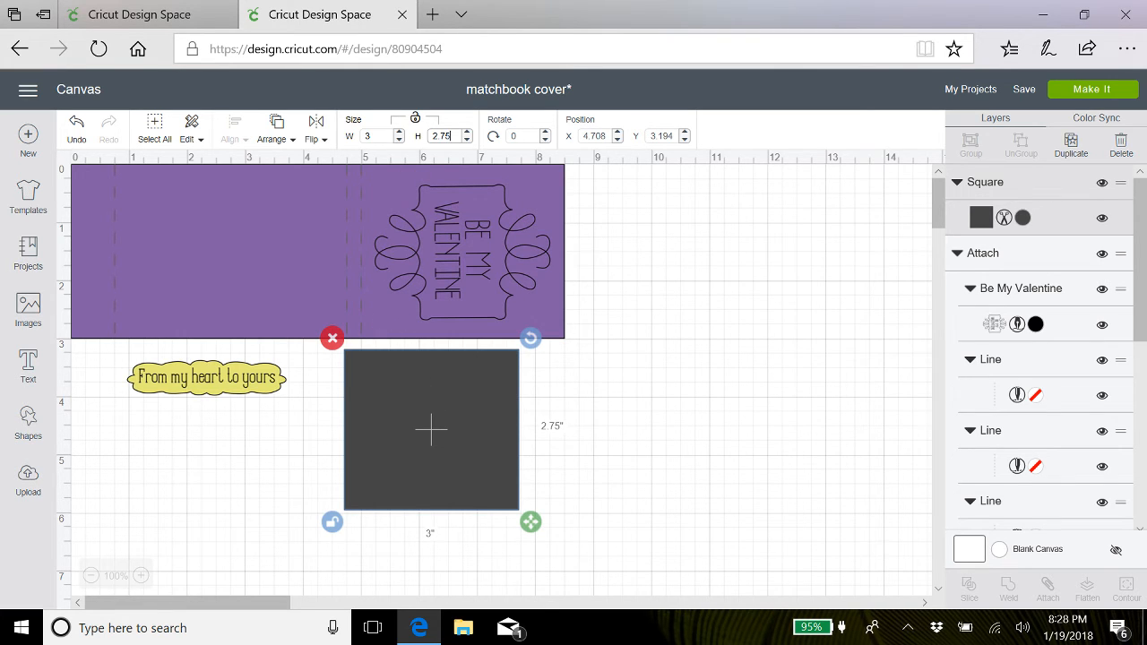
{"action": "key", "text": "shift+Tab"}
{"action": "type", "text": ".25"}
{"action": "left_click", "coordinate": [440, 411]}
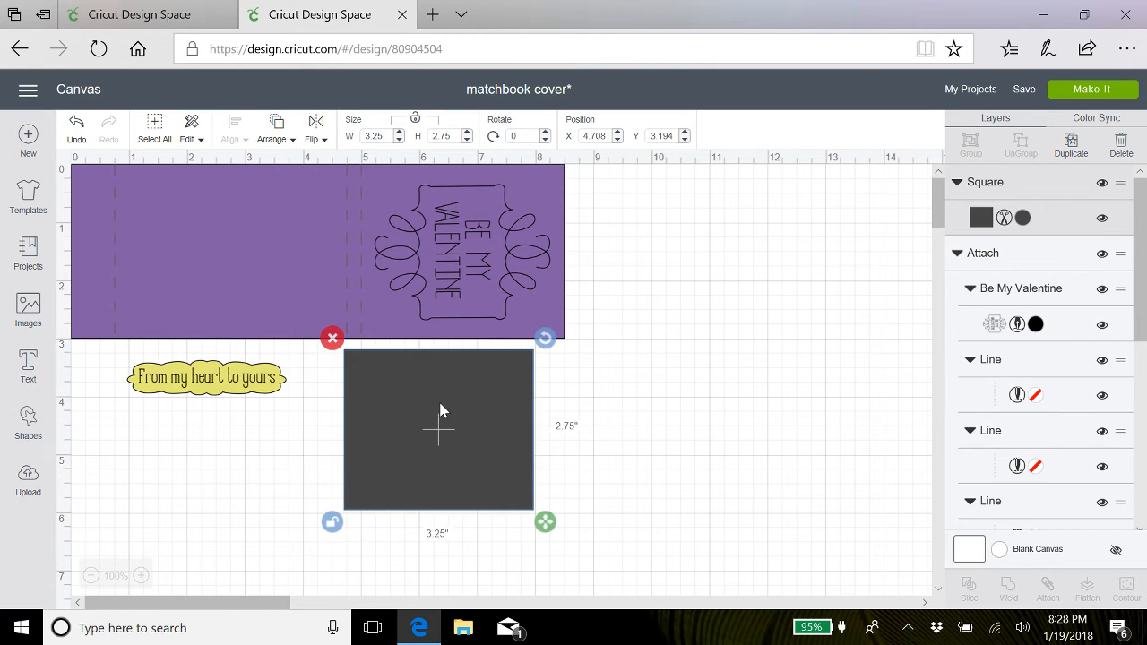
{"action": "left_click_drag", "start_coordinate": [429, 401], "coordinate": [448, 418]}
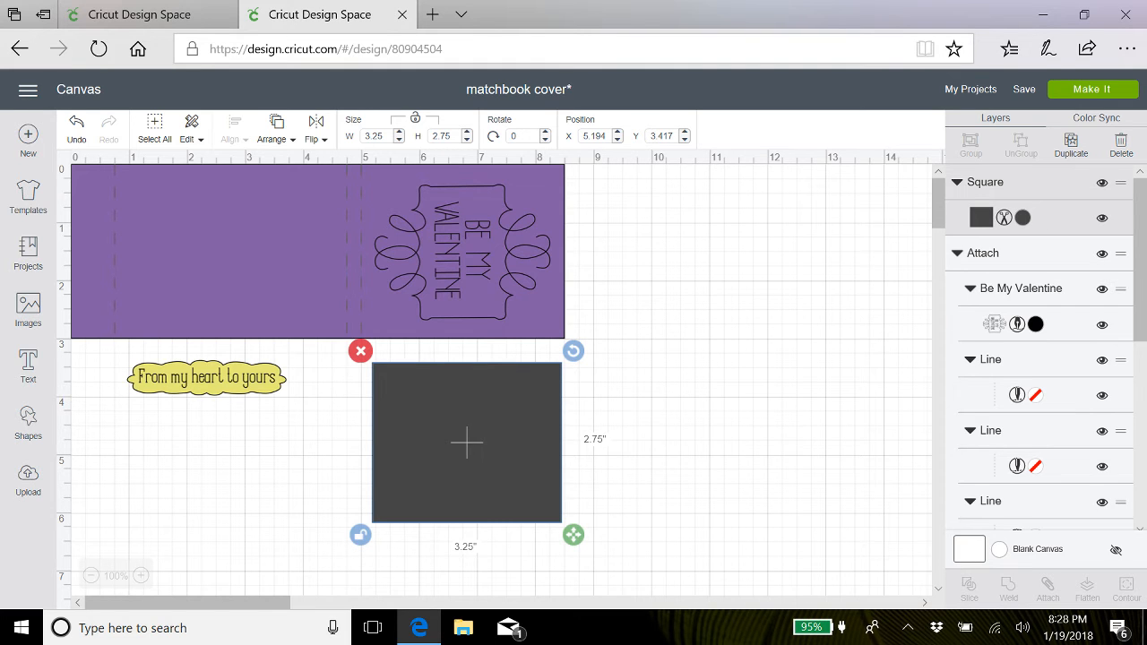
Change the square below the cover from a cut layer to a print layer and filter its available patterns to pink
{"action": "left_click", "coordinate": [981, 217]}
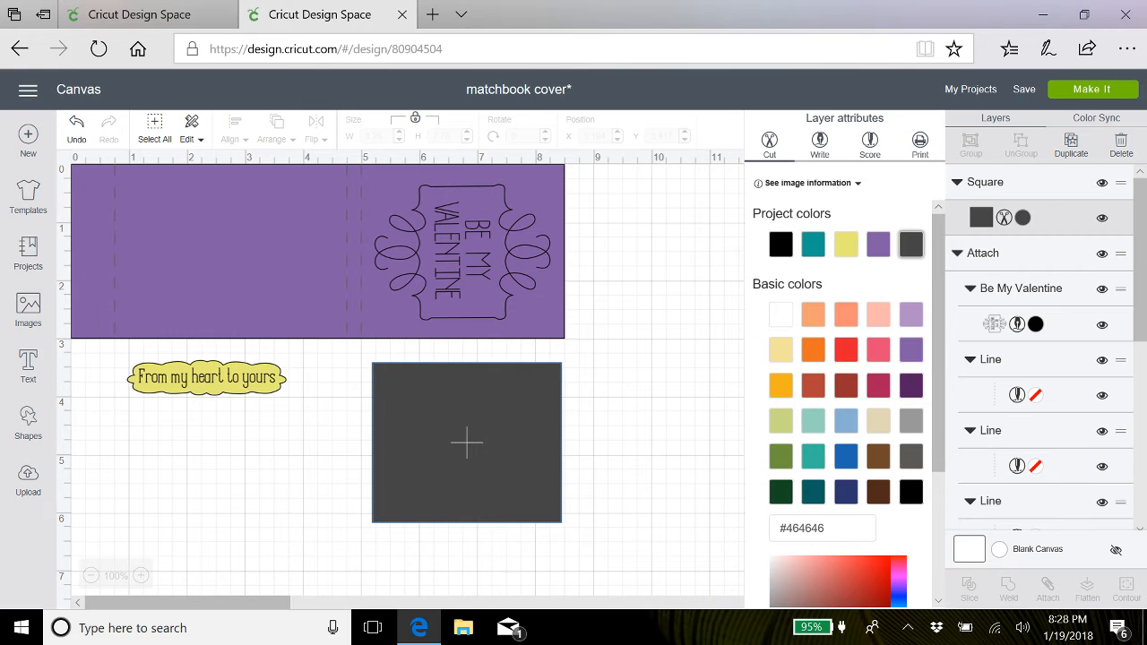
{"action": "left_click", "coordinate": [919, 144]}
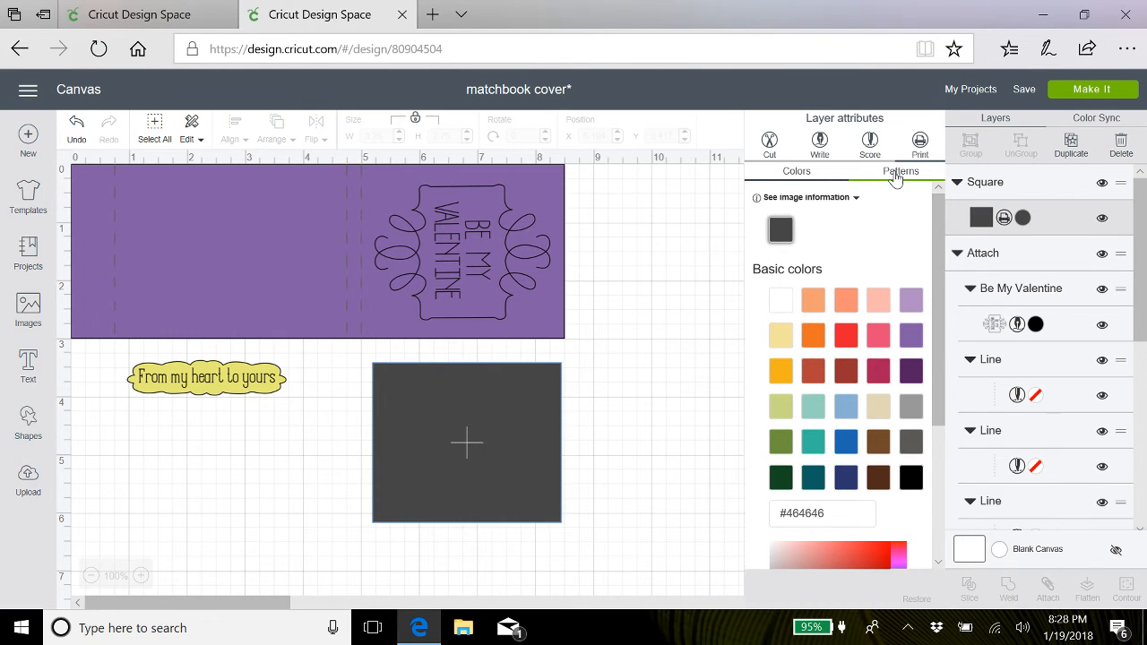
{"action": "left_click", "coordinate": [896, 175]}
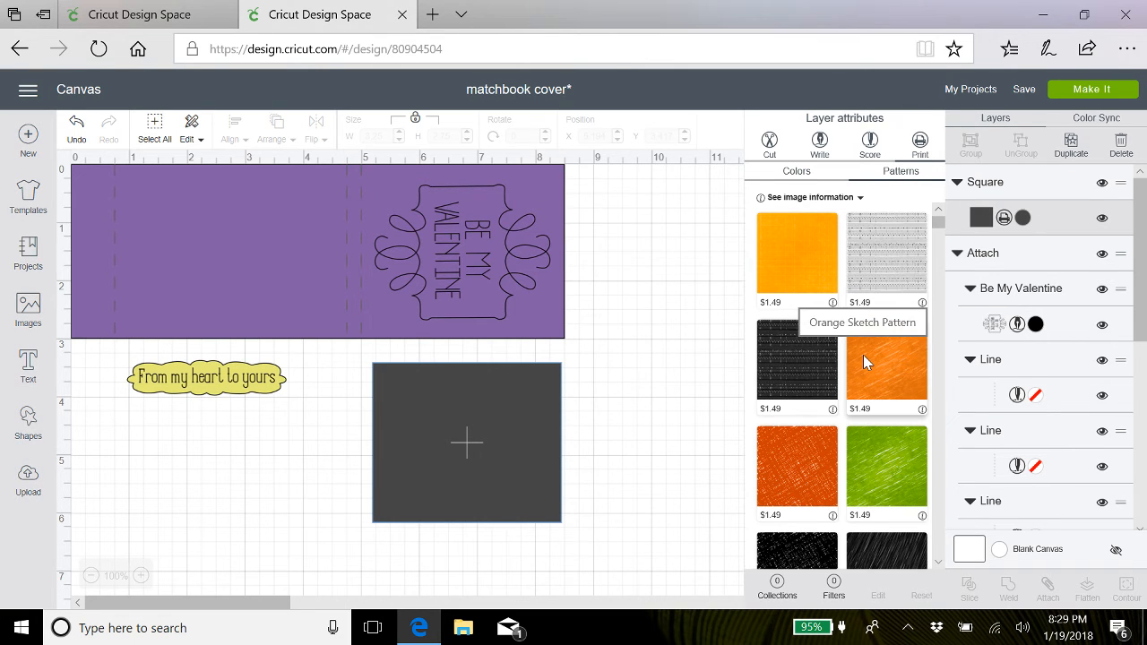
{"action": "left_click", "coordinate": [834, 586]}
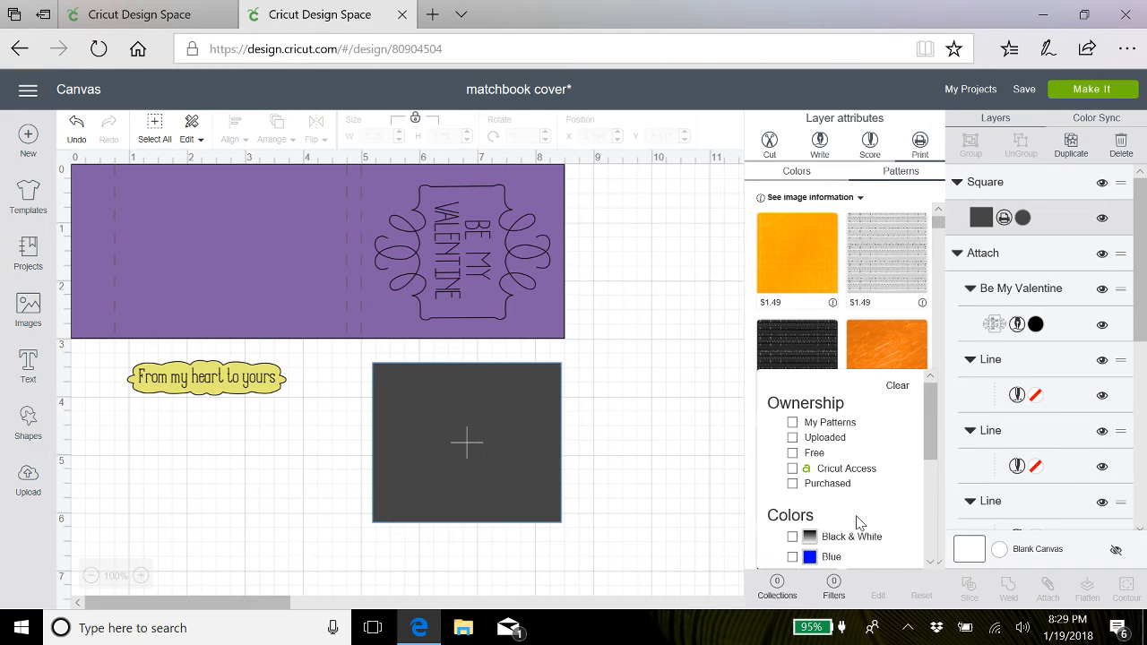
{"action": "scroll", "coordinate": [858, 522], "scroll_direction": "down", "scroll_amount": 5}
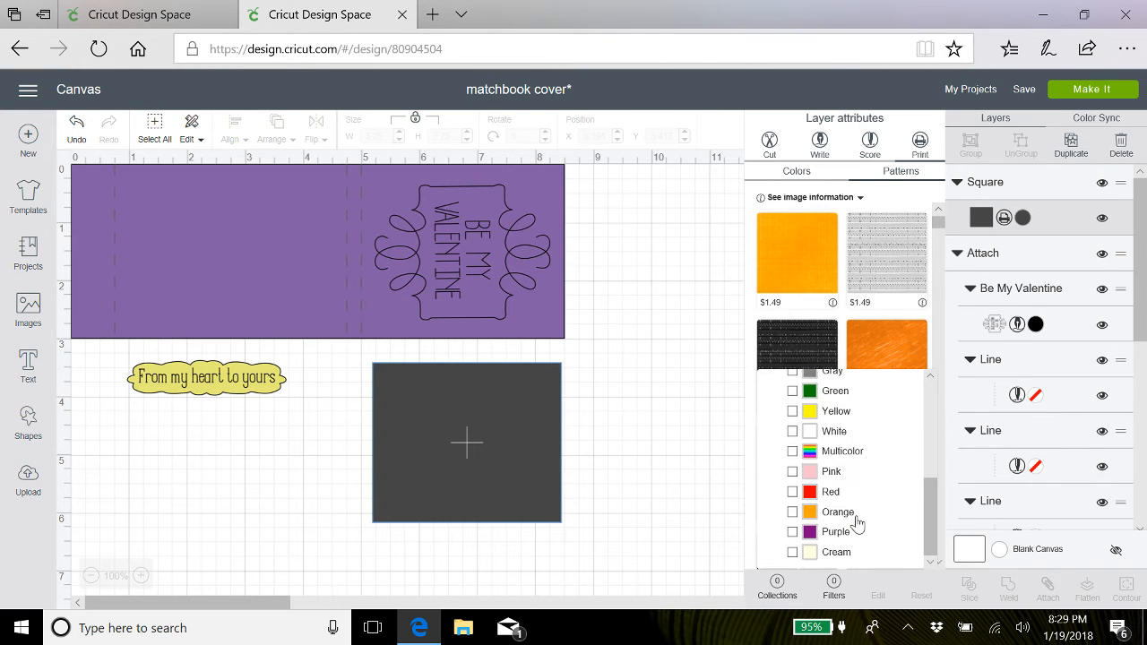
{"action": "left_click", "coordinate": [792, 473]}
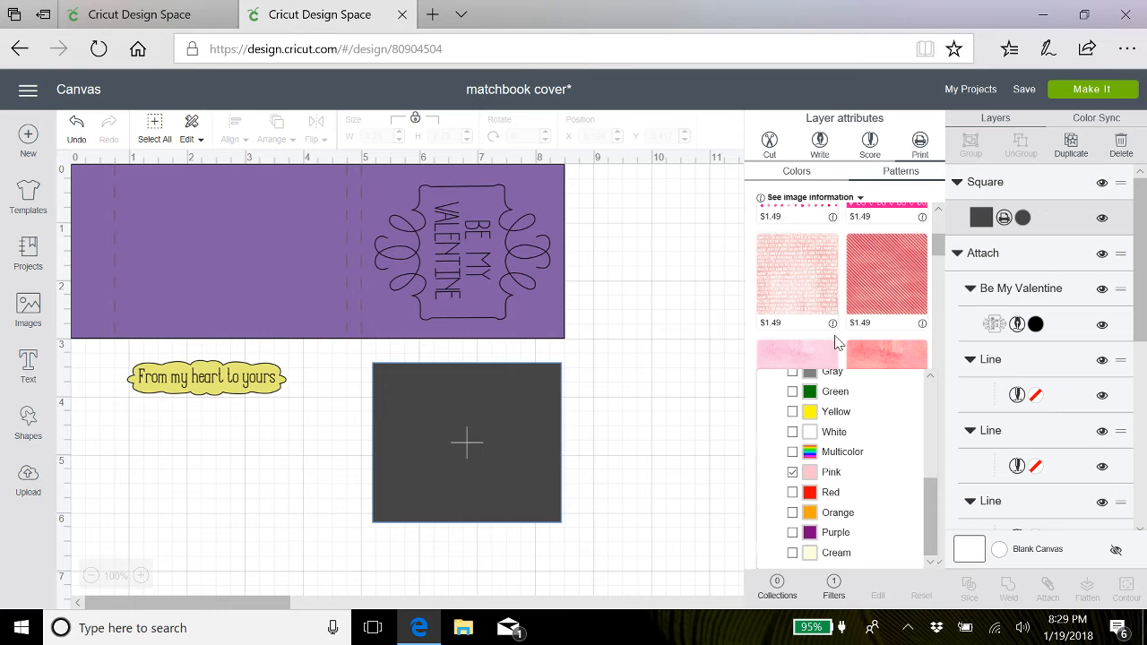
{"action": "scroll", "coordinate": [843, 354], "scroll_direction": "down", "scroll_amount": 3}
{"action": "left_click", "coordinate": [735, 375]}
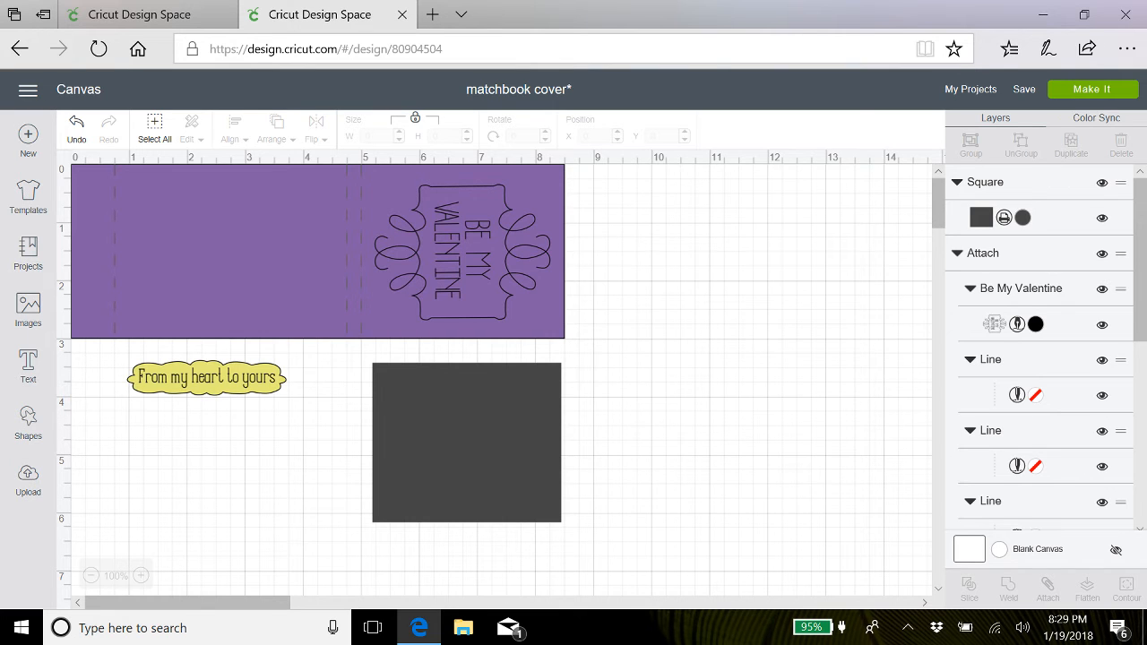
Fill the square with the subscribed white pattern of hand-drawn pink hearts and love words
{"action": "left_click", "coordinate": [982, 217]}
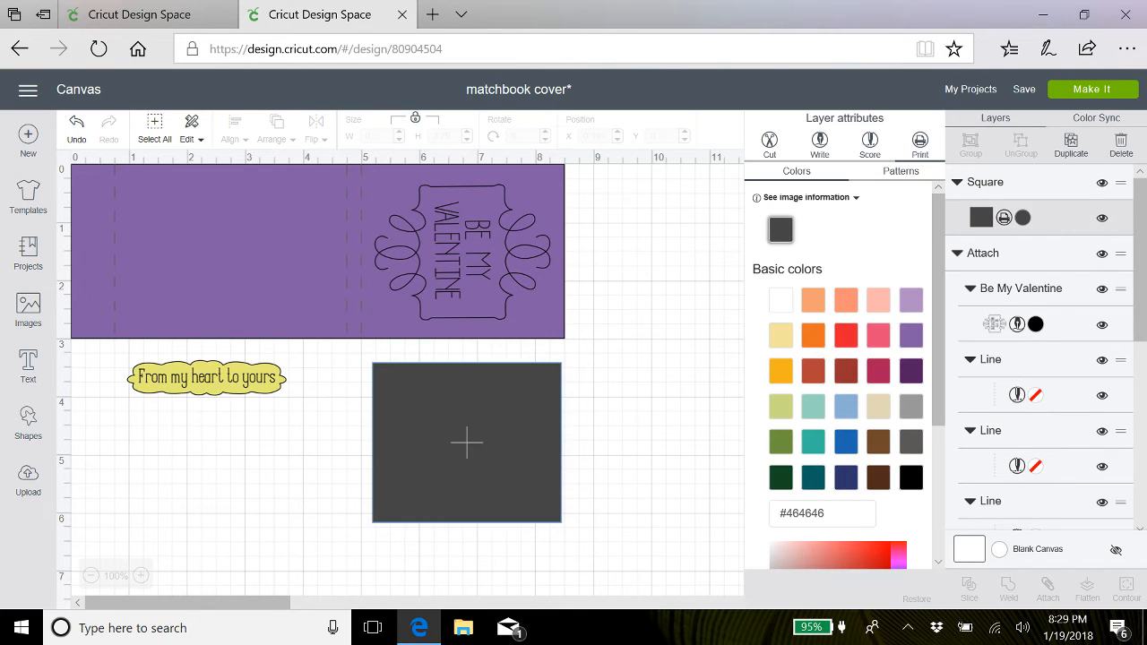
{"action": "left_click", "coordinate": [901, 172]}
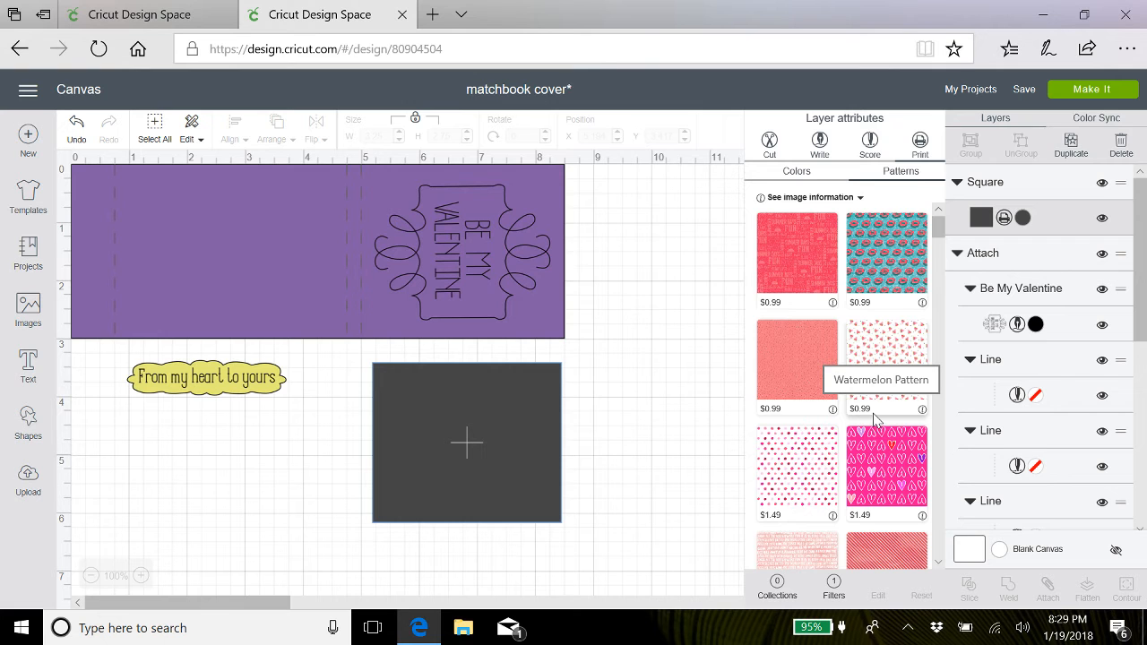
{"action": "scroll", "coordinate": [874, 419], "scroll_direction": "down", "scroll_amount": 6}
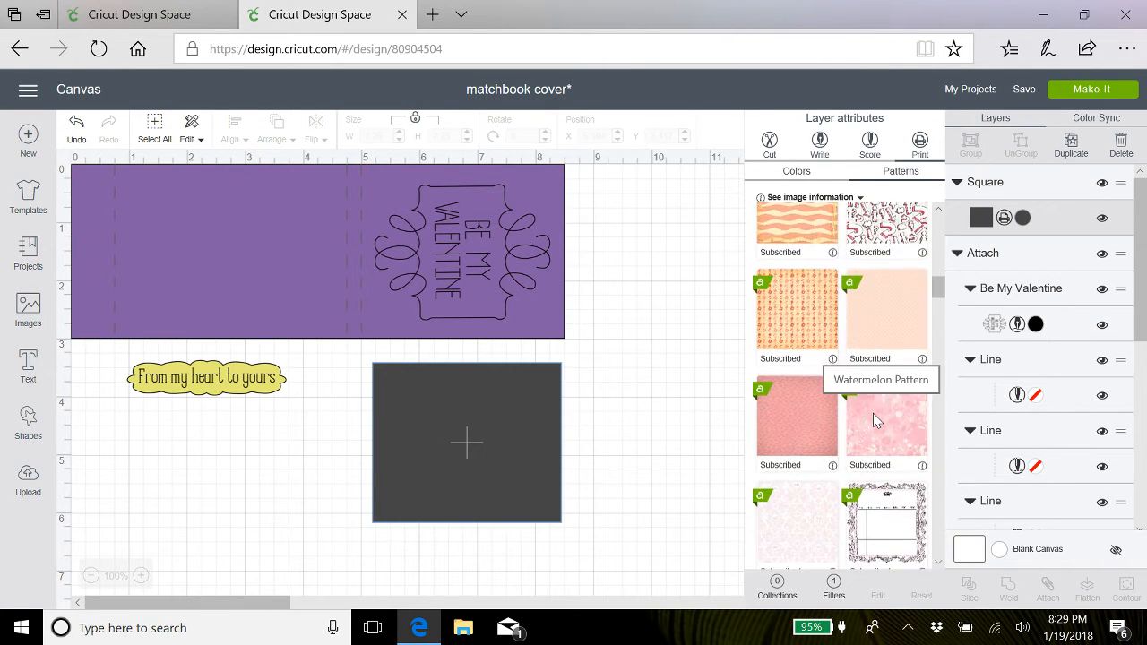
{"action": "scroll", "coordinate": [874, 419], "scroll_direction": "down", "scroll_amount": 5}
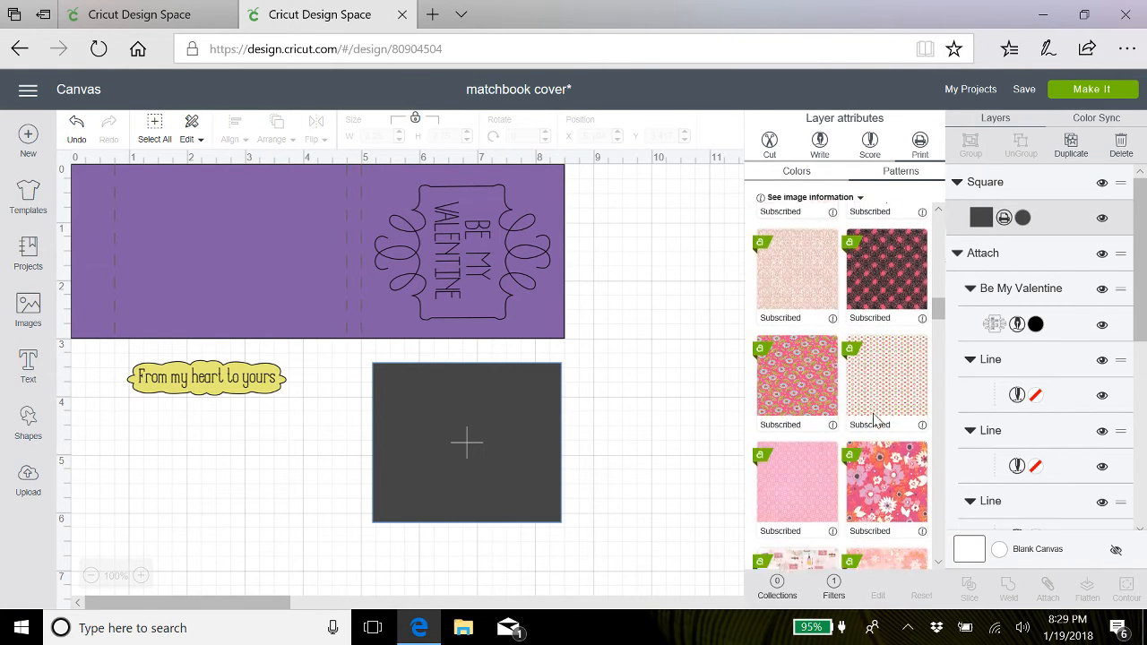
{"action": "scroll", "coordinate": [874, 419], "scroll_direction": "down", "scroll_amount": 4}
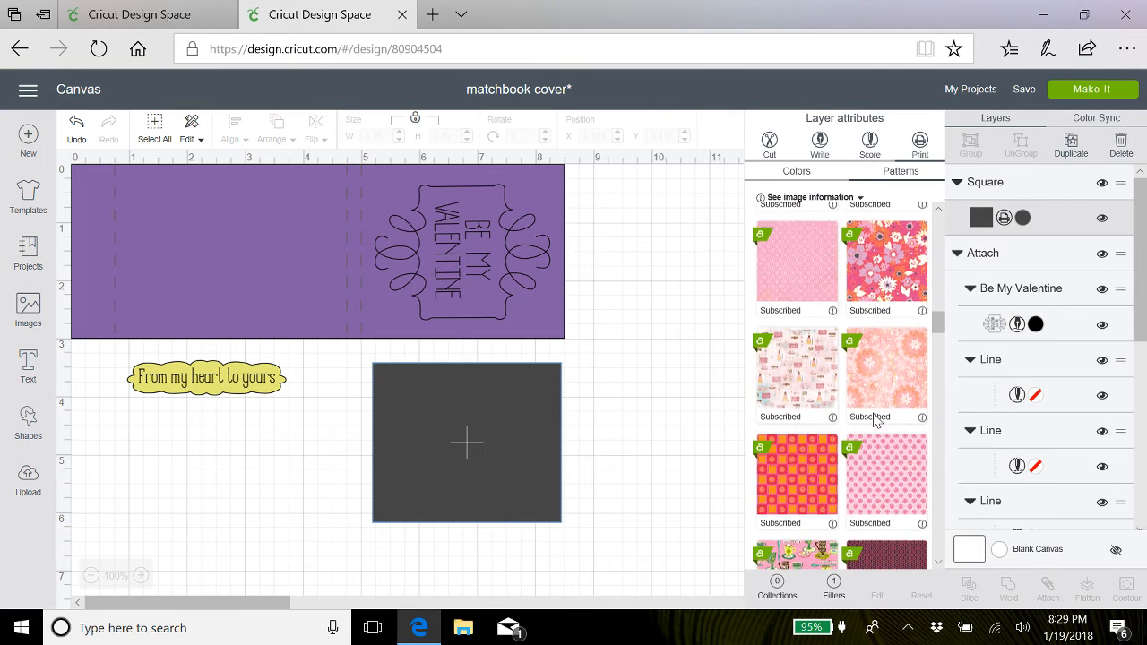
{"action": "scroll", "coordinate": [874, 418], "scroll_direction": "down", "scroll_amount": 2}
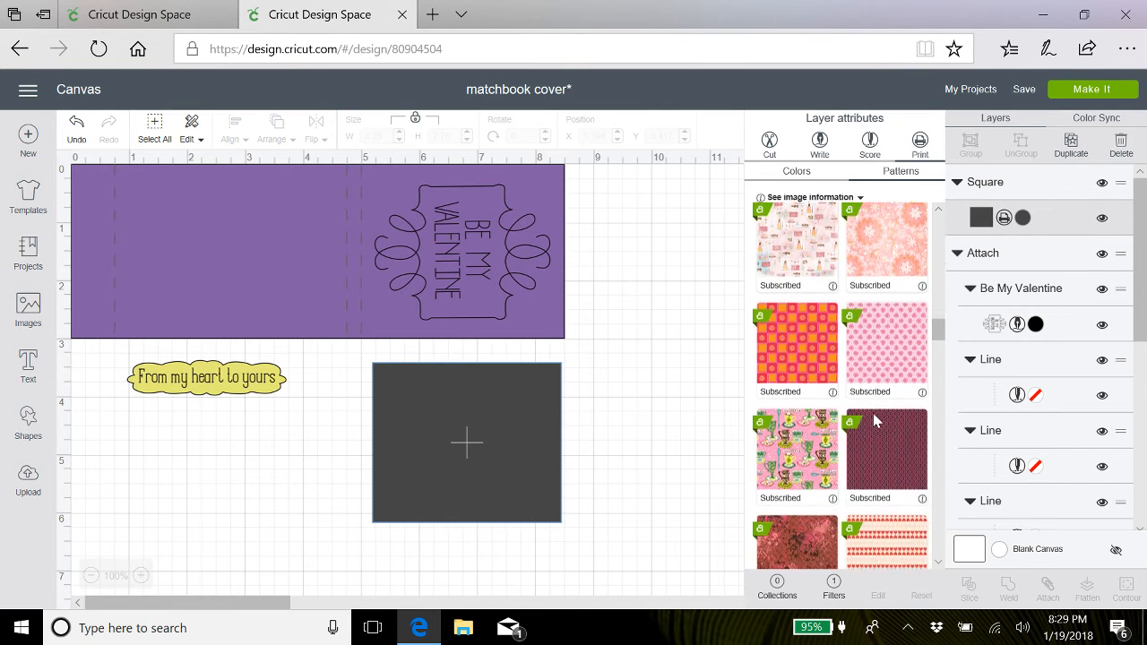
{"action": "scroll", "coordinate": [876, 422], "scroll_direction": "down", "scroll_amount": 4}
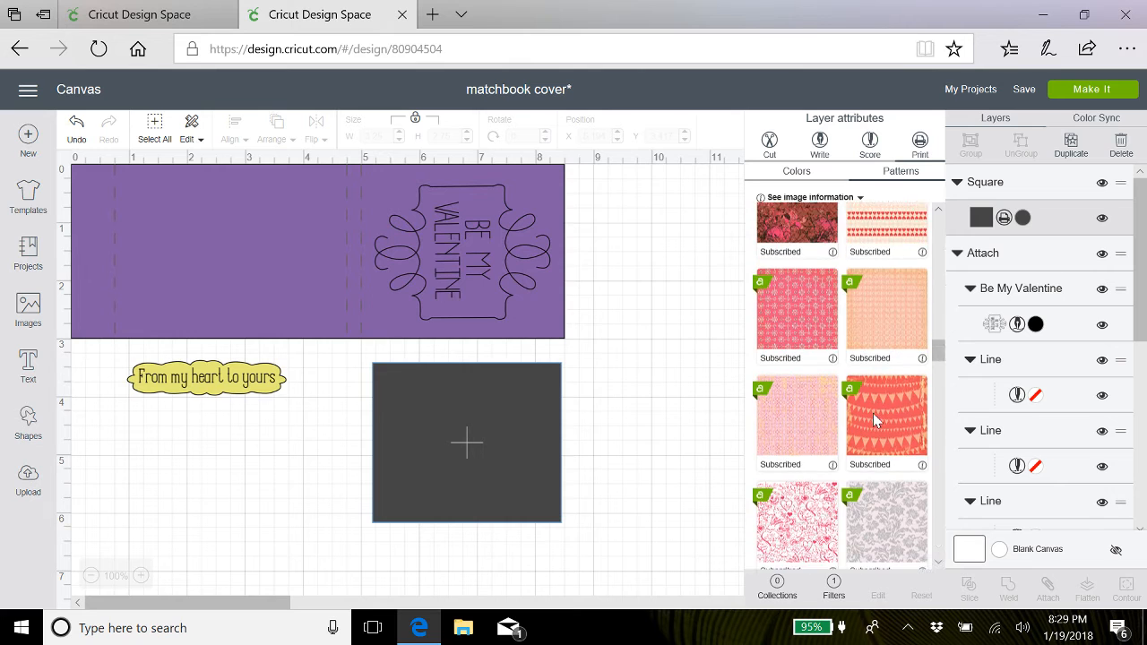
{"action": "scroll", "coordinate": [875, 419], "scroll_direction": "down", "scroll_amount": 2}
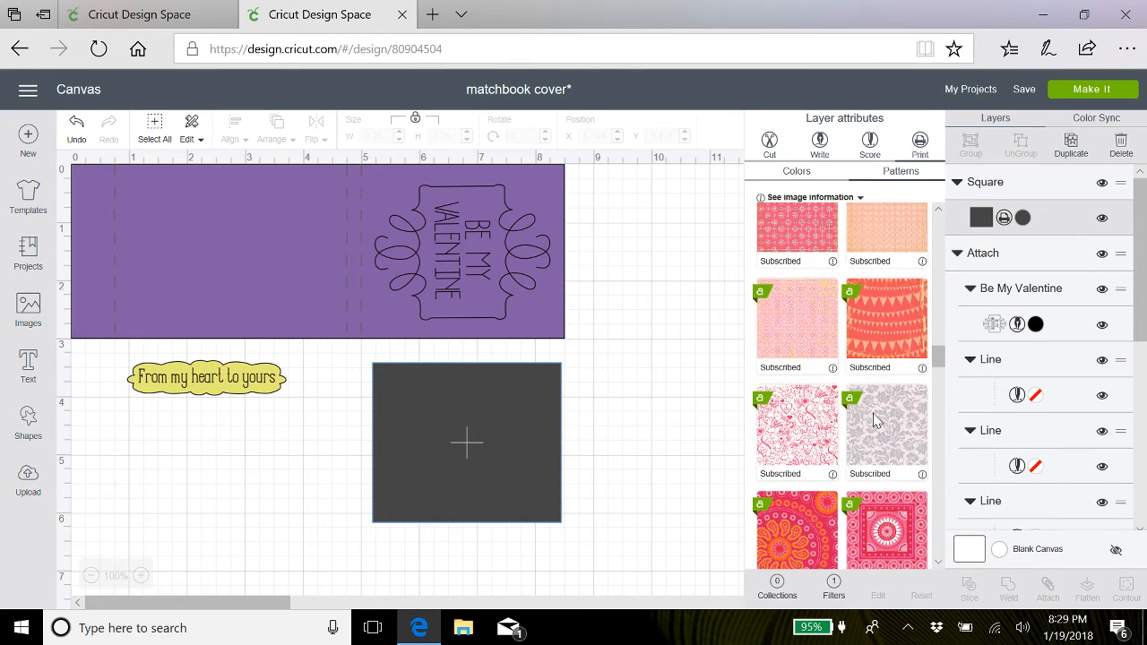
{"action": "left_click", "coordinate": [800, 431]}
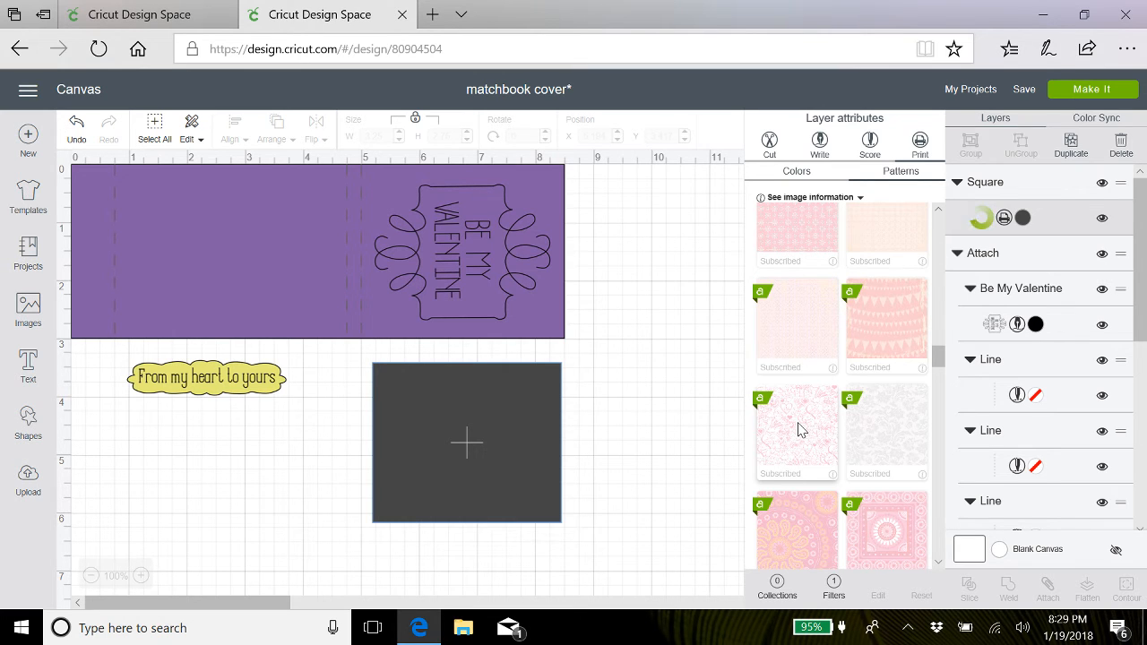
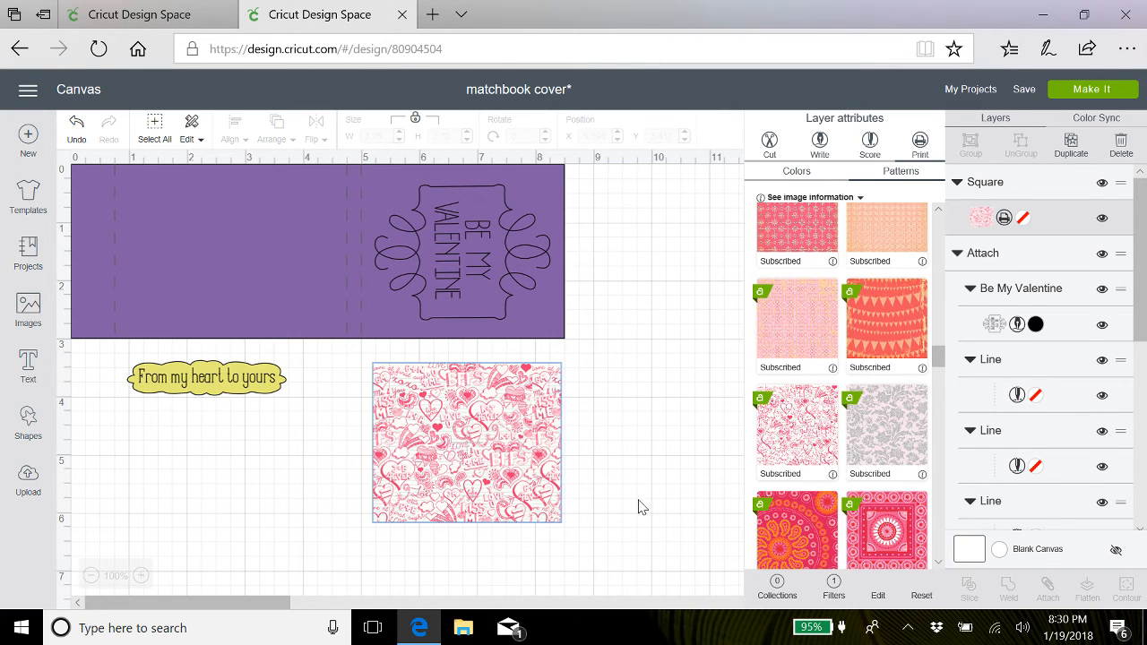
Rotate the square's heart pattern by 90° and enlarge it to a scale of about 103
{"action": "left_click", "coordinate": [878, 598]}
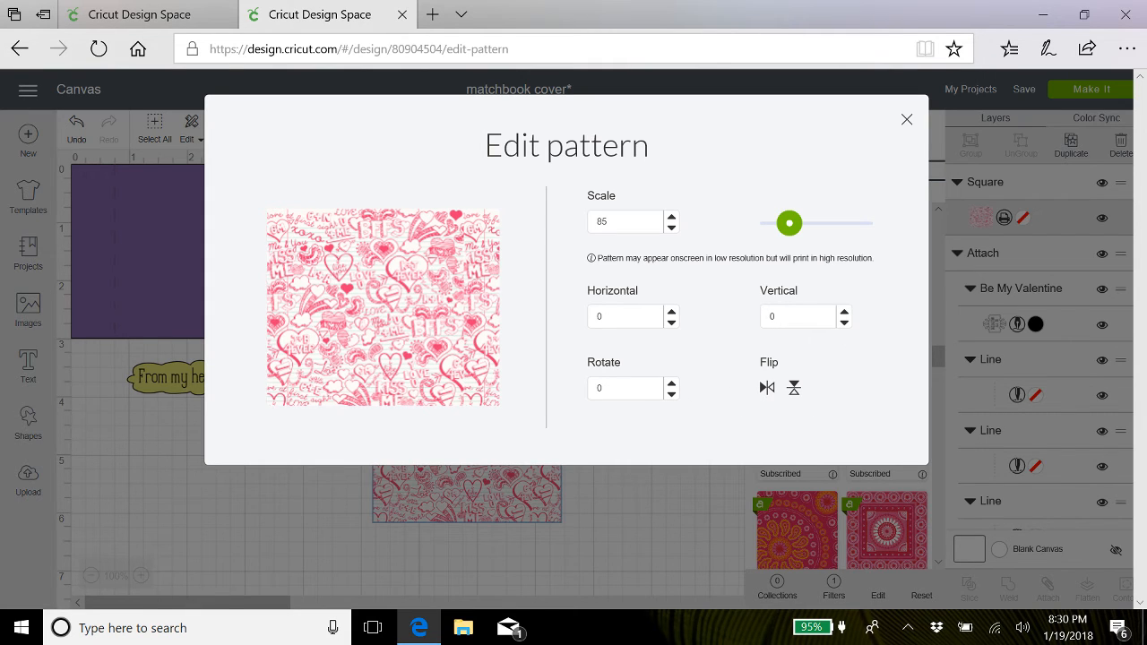
{"action": "left_click", "coordinate": [615, 388]}
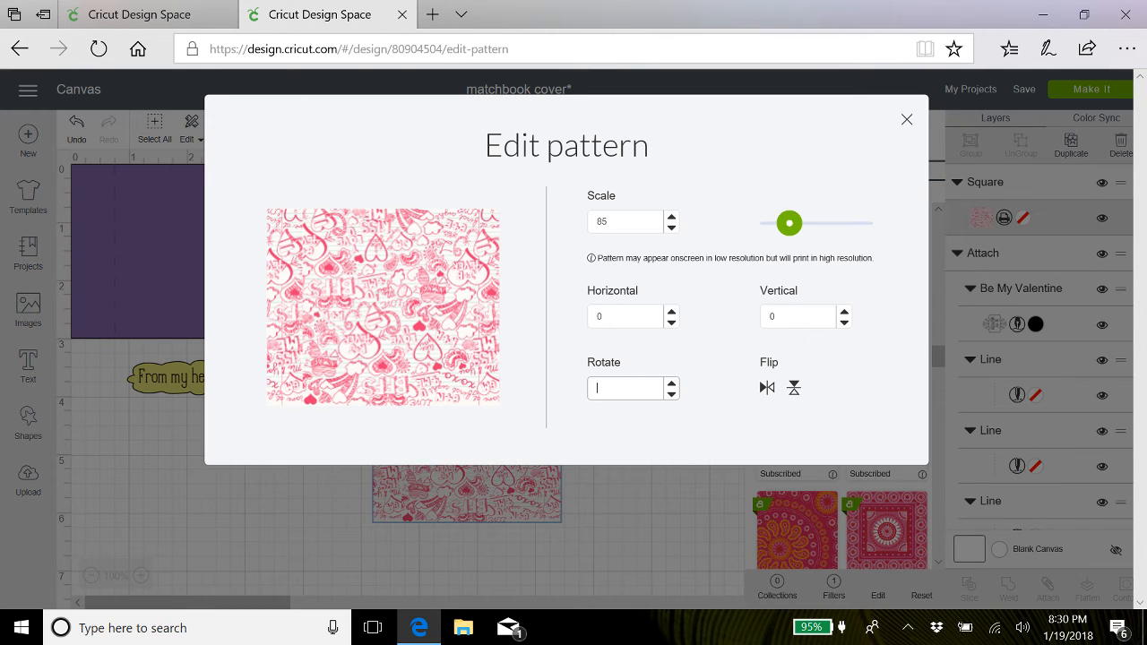
{"action": "type", "text": "90"}
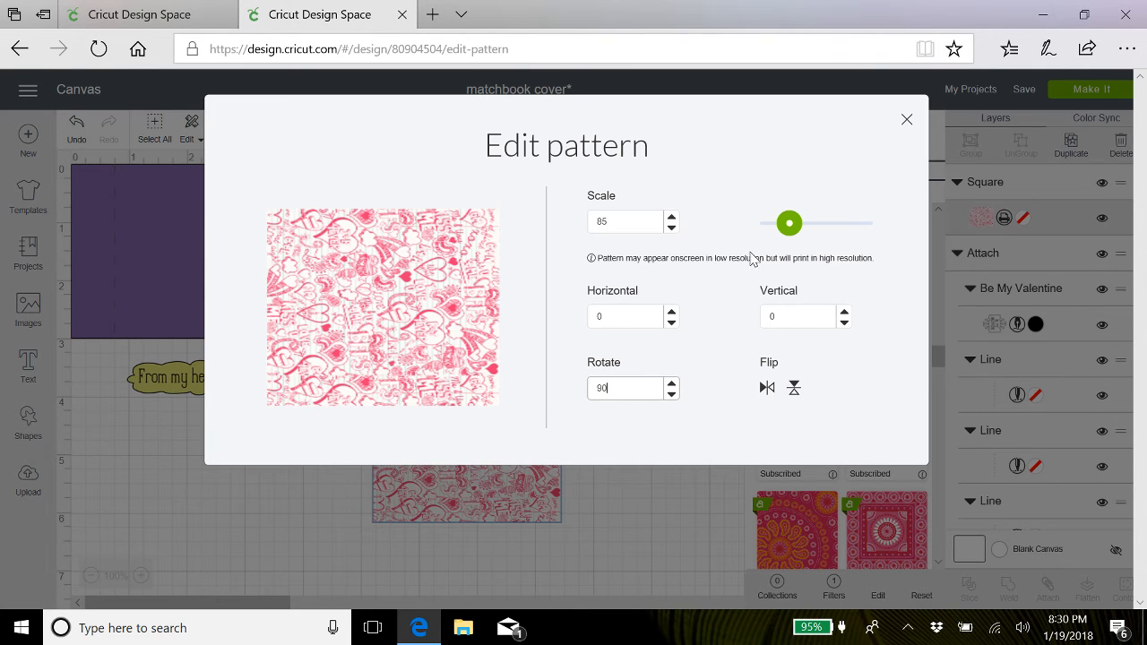
{"action": "left_click", "coordinate": [801, 231]}
{"action": "mouse_move", "coordinate": [802, 230]}
{"action": "left_mouse_down"}
{"action": "mouse_move", "coordinate": [831, 235]}
{"action": "mouse_move", "coordinate": [790, 231]}
{"action": "mouse_move", "coordinate": [803, 231]}
{"action": "left_mouse_up"}
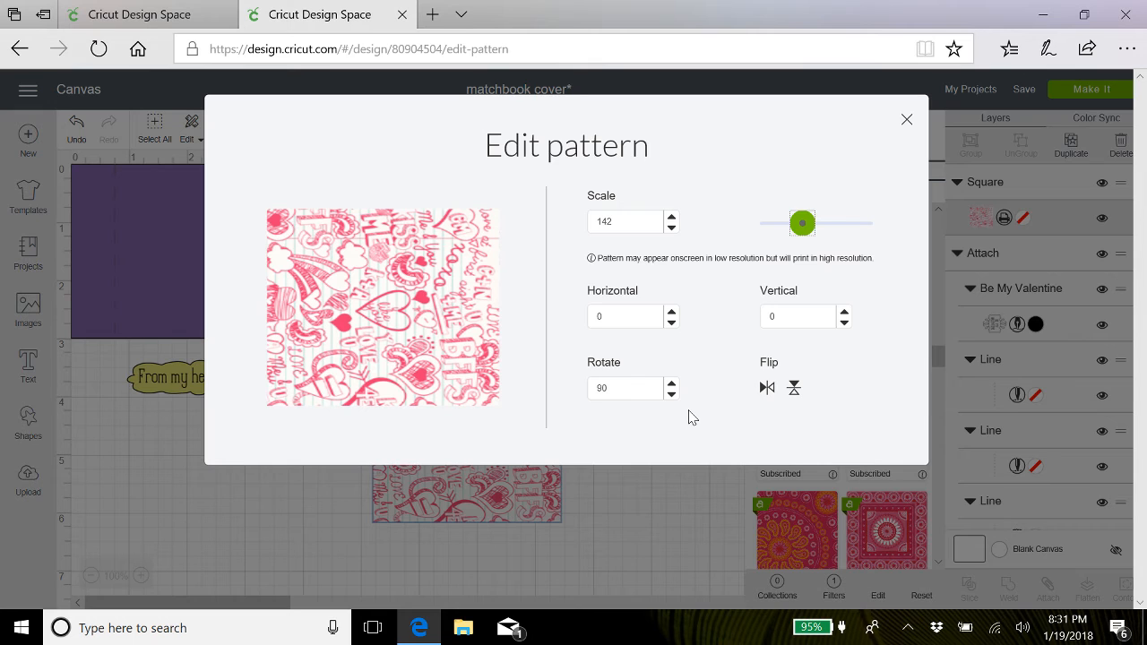
{"action": "left_click_drag", "start_coordinate": [801, 226], "coordinate": [790, 225]}
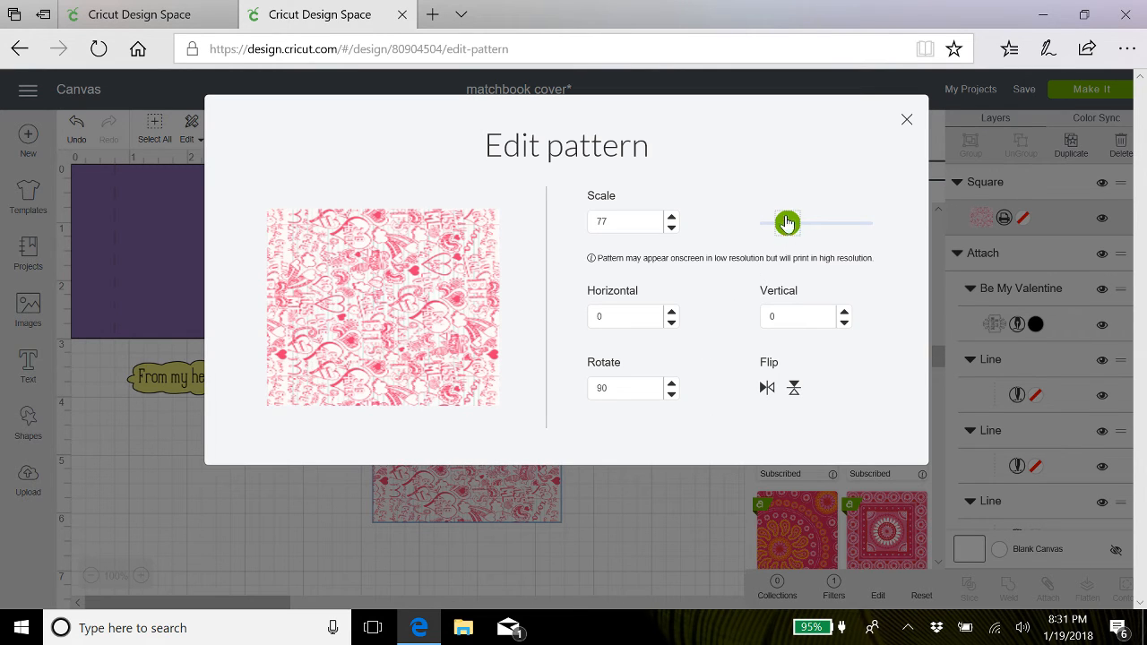
{"action": "left_click_drag", "start_coordinate": [787, 223], "coordinate": [793, 226]}
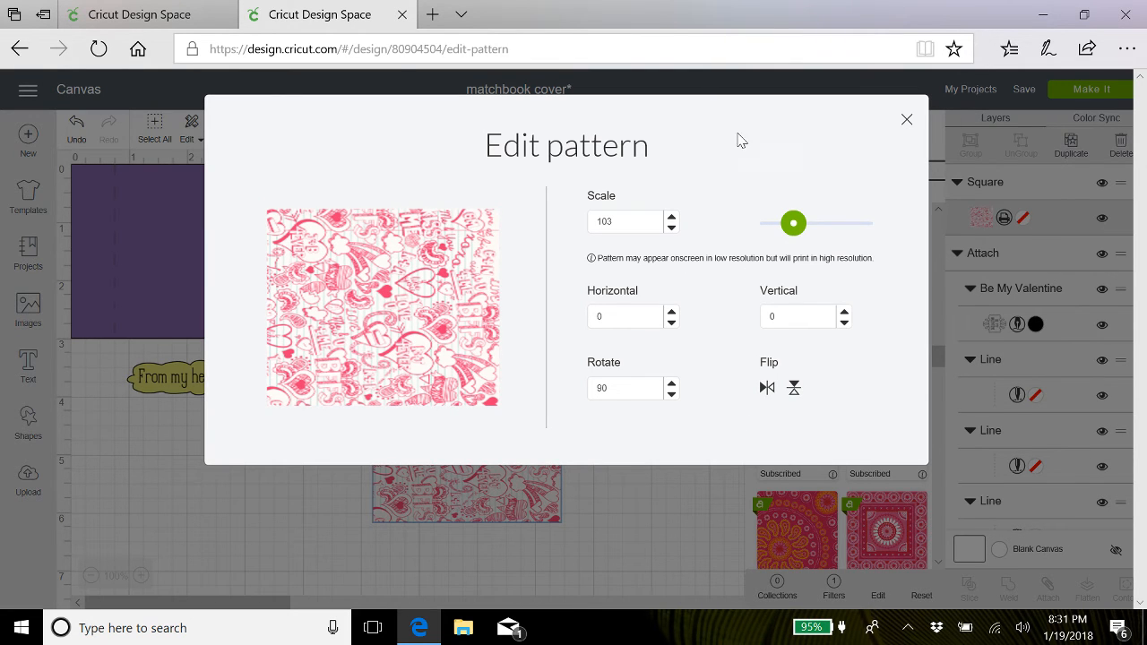
{"action": "left_click", "coordinate": [907, 122]}
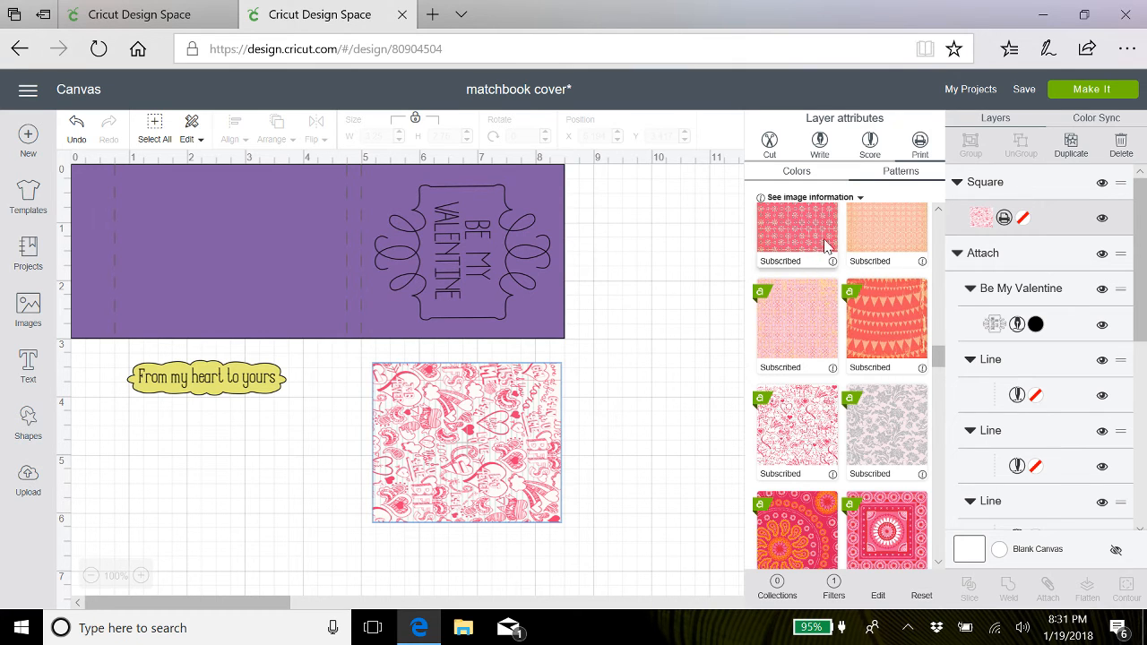
{"action": "left_click", "coordinate": [657, 401]}
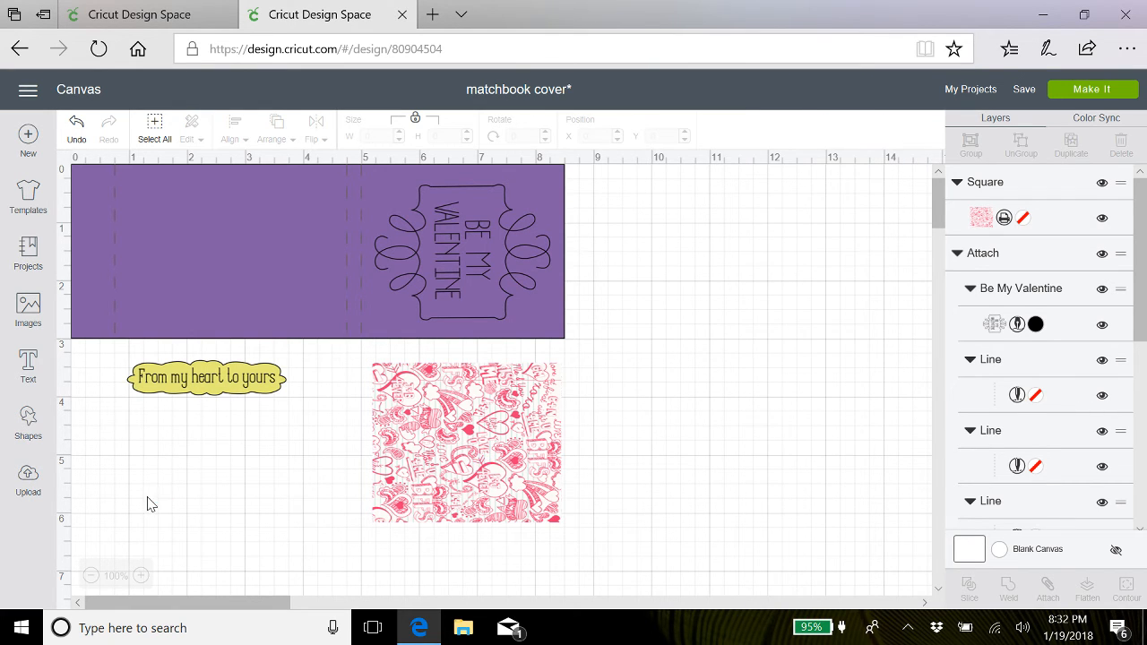
Add a person's name in capital letters as Bookmark writing text below the "From my heart to yours" banner
{"action": "left_click", "coordinate": [27, 366]}
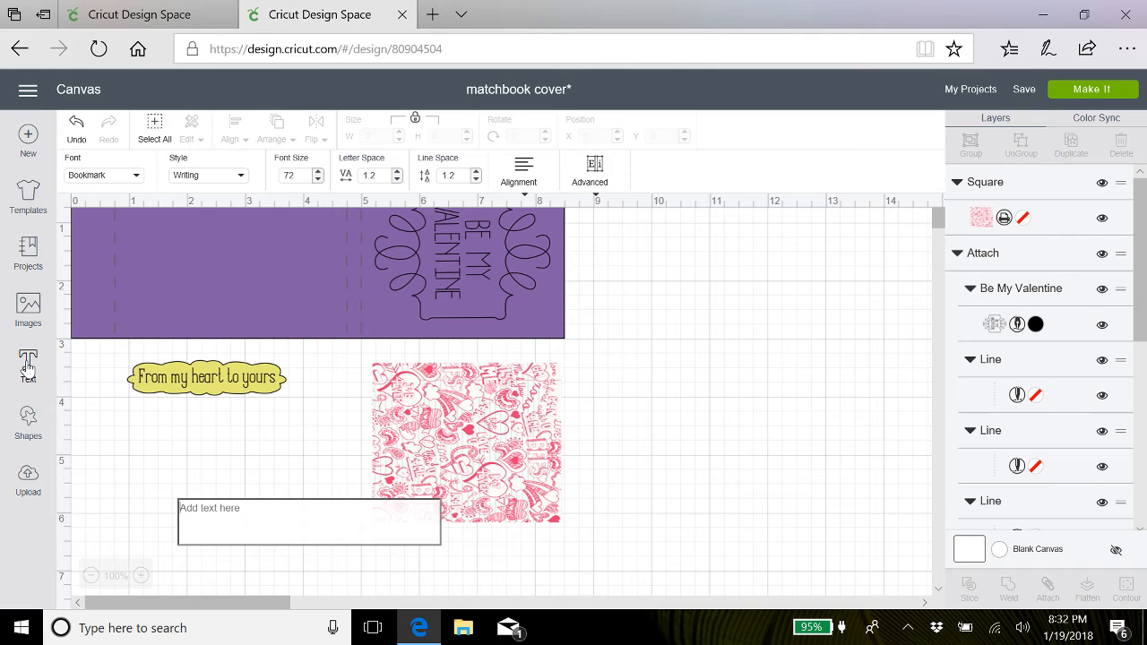
{"action": "type", "text": "R"}
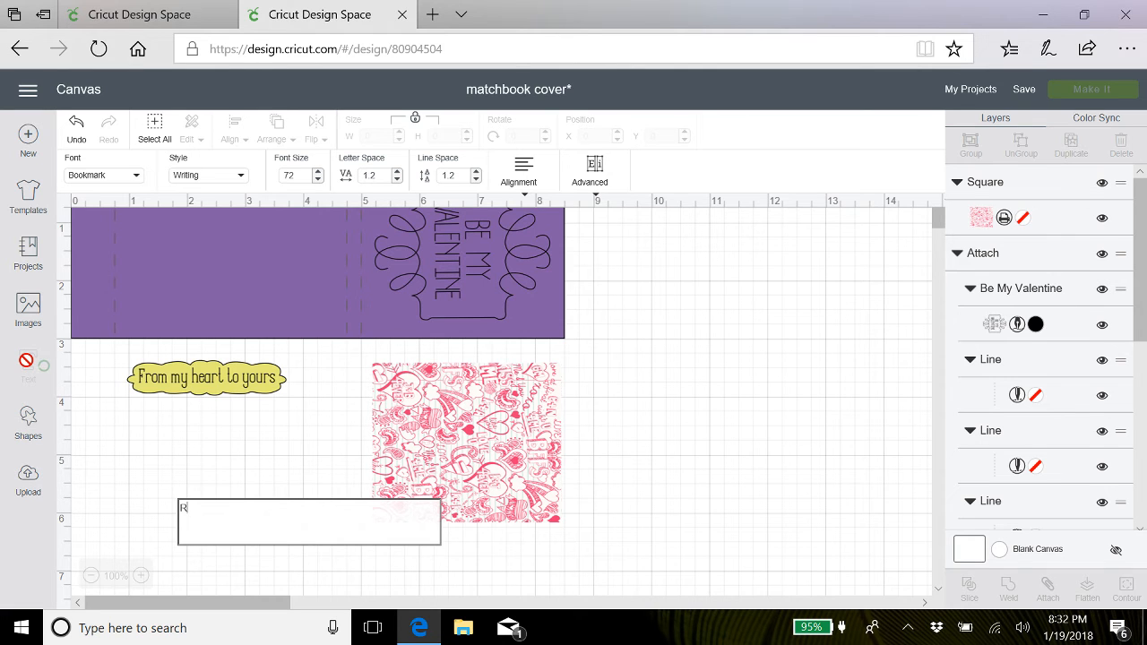
{"action": "type", "text": "EE"}
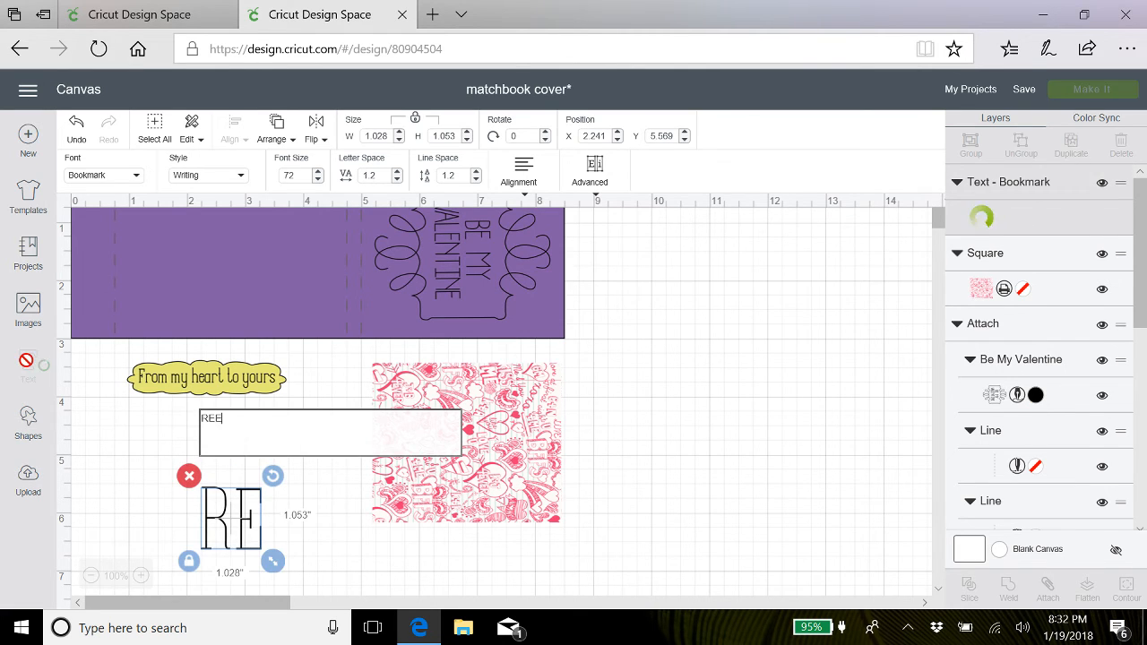
{"action": "type", "text": "D"}
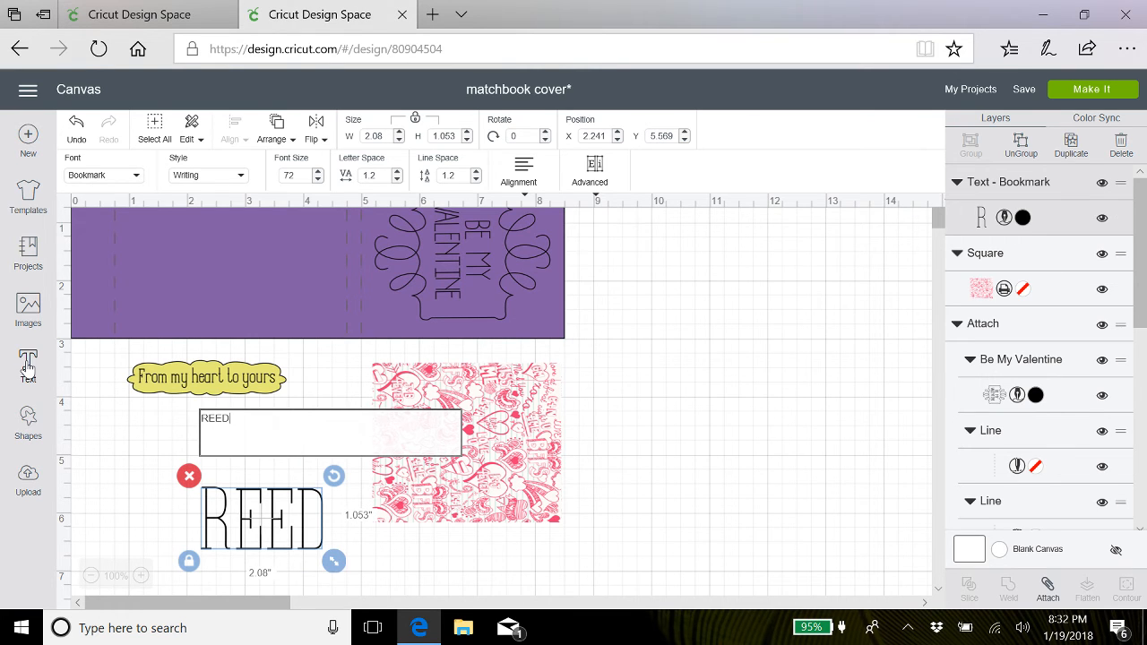
{"action": "left_click", "coordinate": [106, 437]}
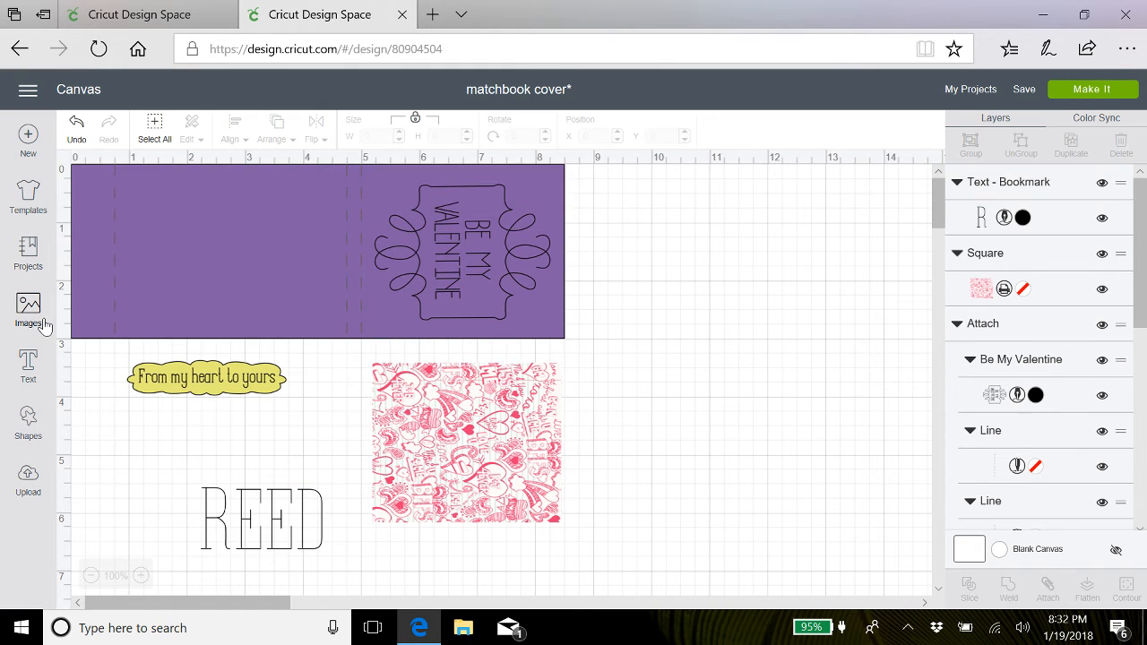
Add a heart shape, move it to the empty canvas area beside the cover and set its width to 2.5 inches
{"action": "left_click", "coordinate": [29, 423]}
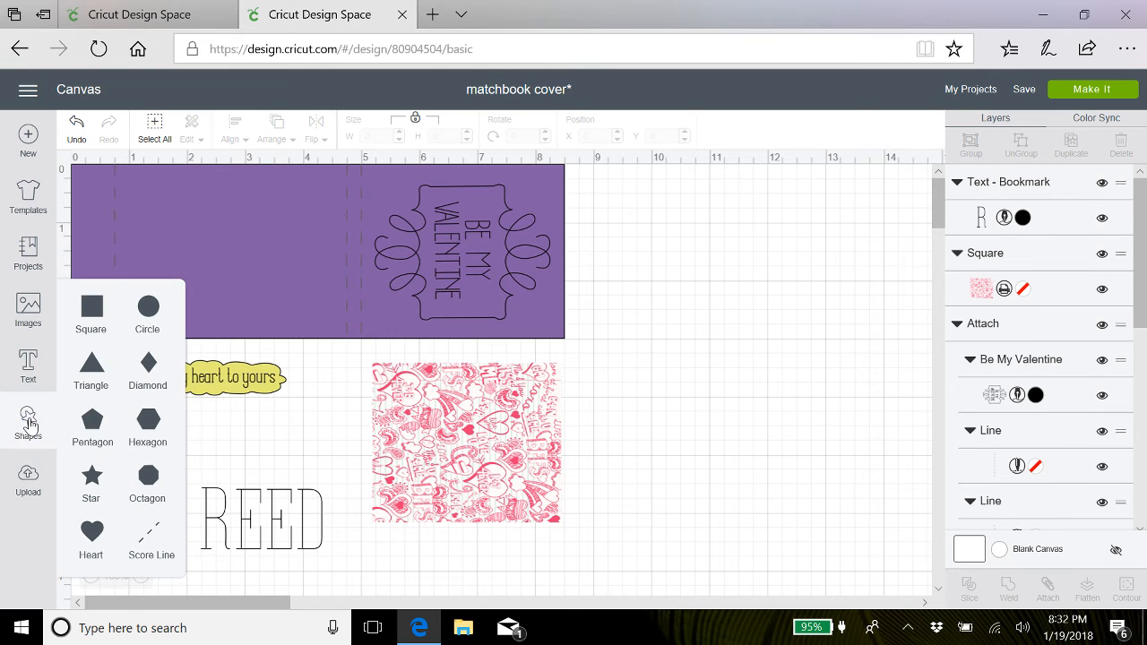
{"action": "left_click", "coordinate": [95, 533]}
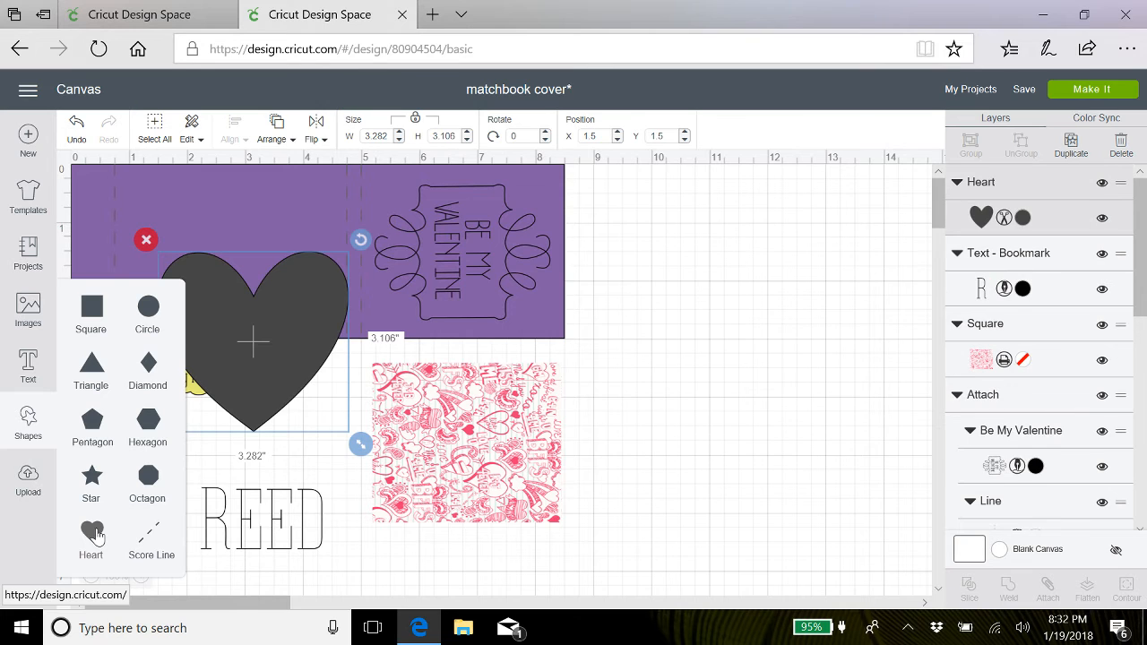
{"action": "left_click_drag", "start_coordinate": [265, 342], "coordinate": [741, 358]}
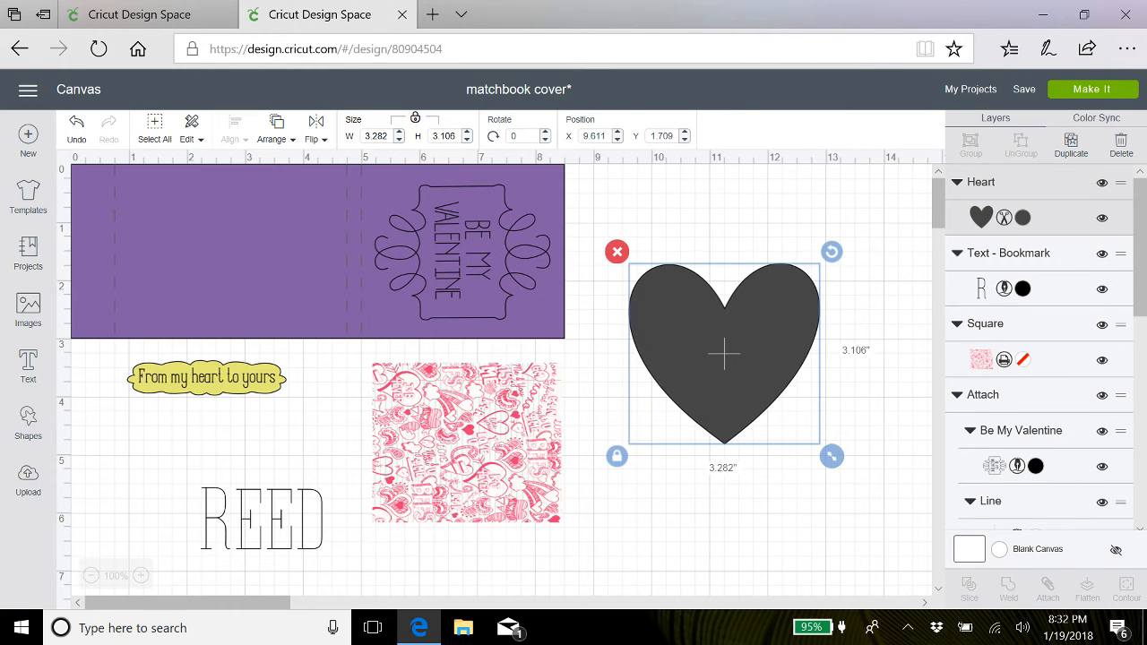
{"action": "left_click", "coordinate": [375, 135]}
{"action": "type", "text": "2.5"}
{"action": "key", "text": "Return"}
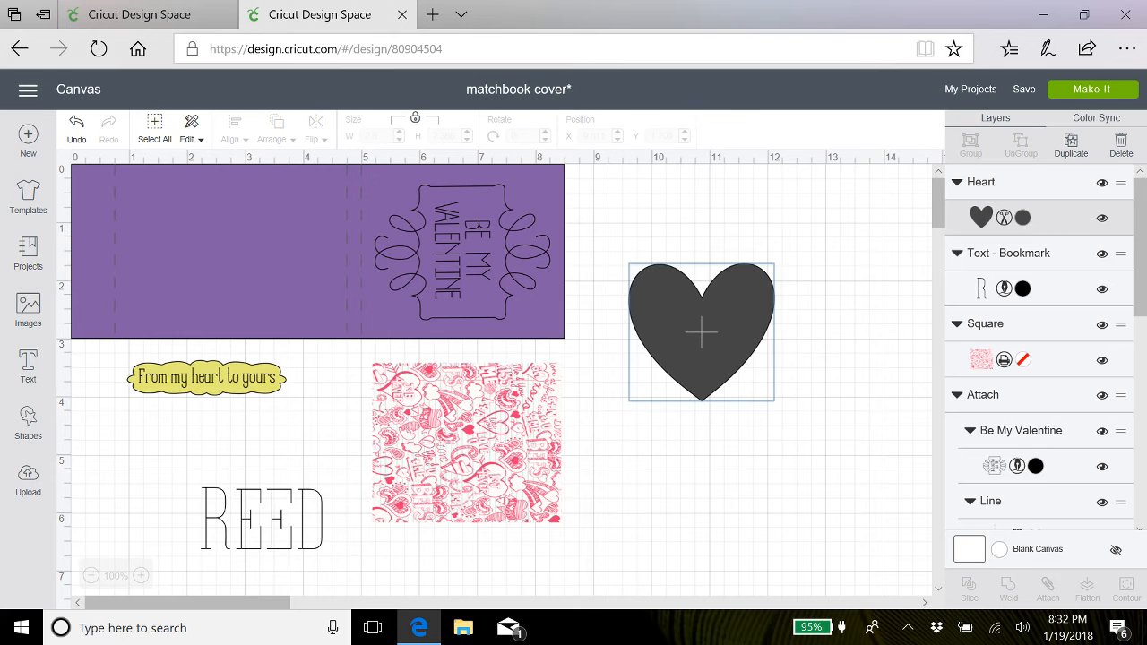
Change the heart's cut color to the deep pink basic color
{"action": "left_click", "coordinate": [1023, 217]}
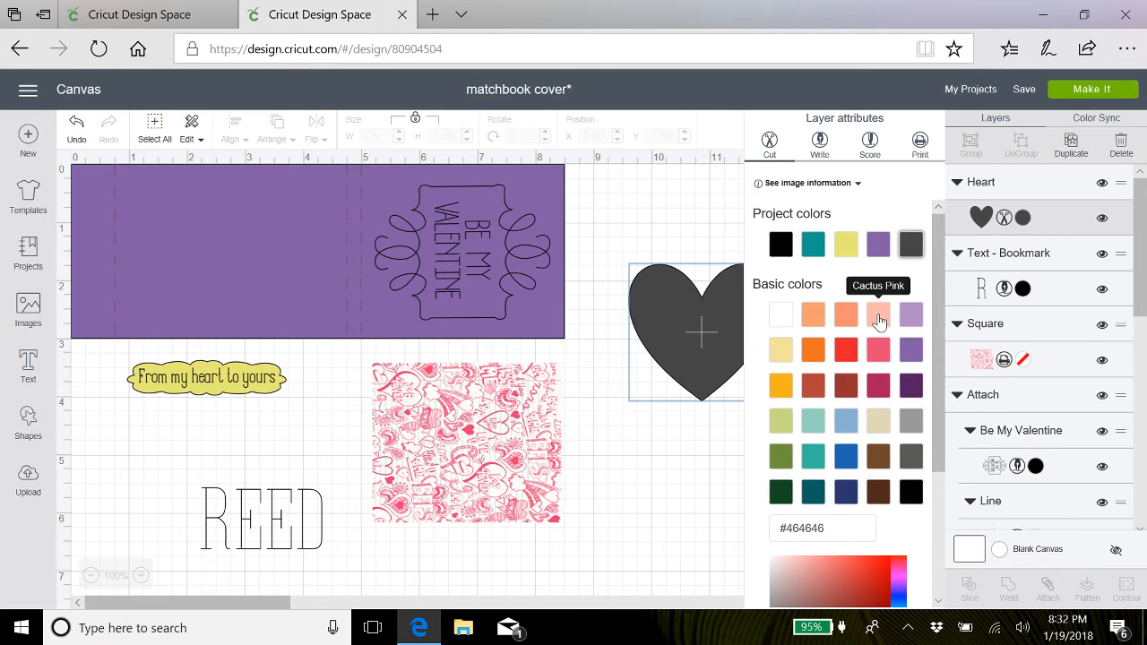
{"action": "left_click", "coordinate": [879, 319]}
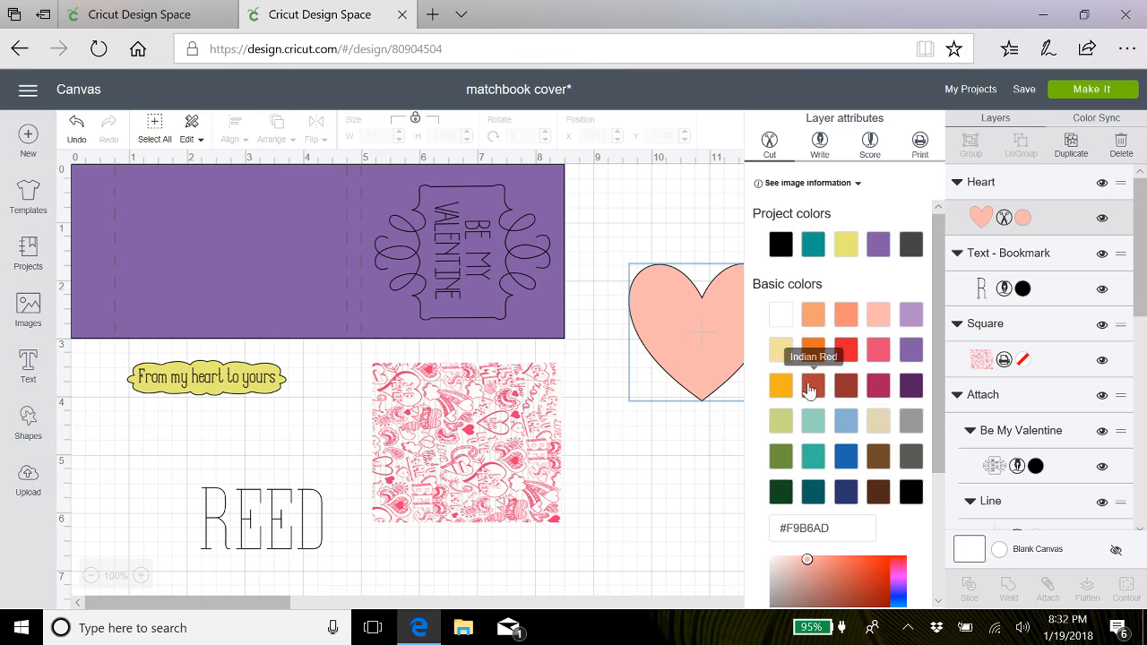
{"action": "left_click", "coordinate": [878, 349]}
{"action": "left_click", "coordinate": [626, 481]}
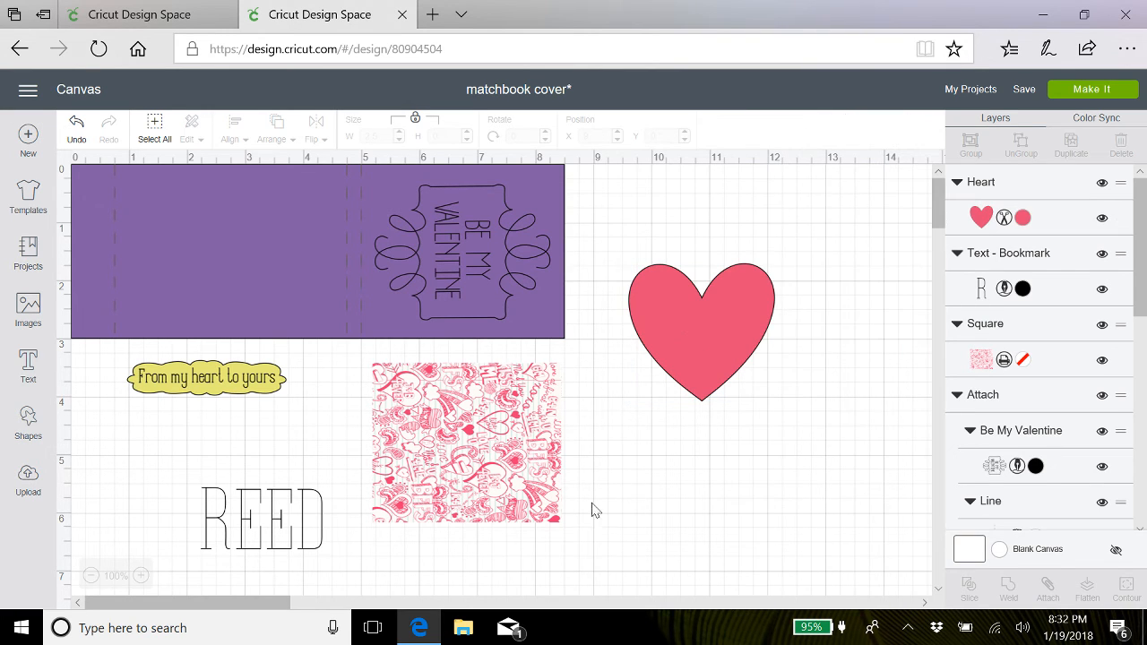
Shrink the name text to about 1.955 inches wide and browse the available fonts for another style
{"action": "left_click", "coordinate": [278, 538]}
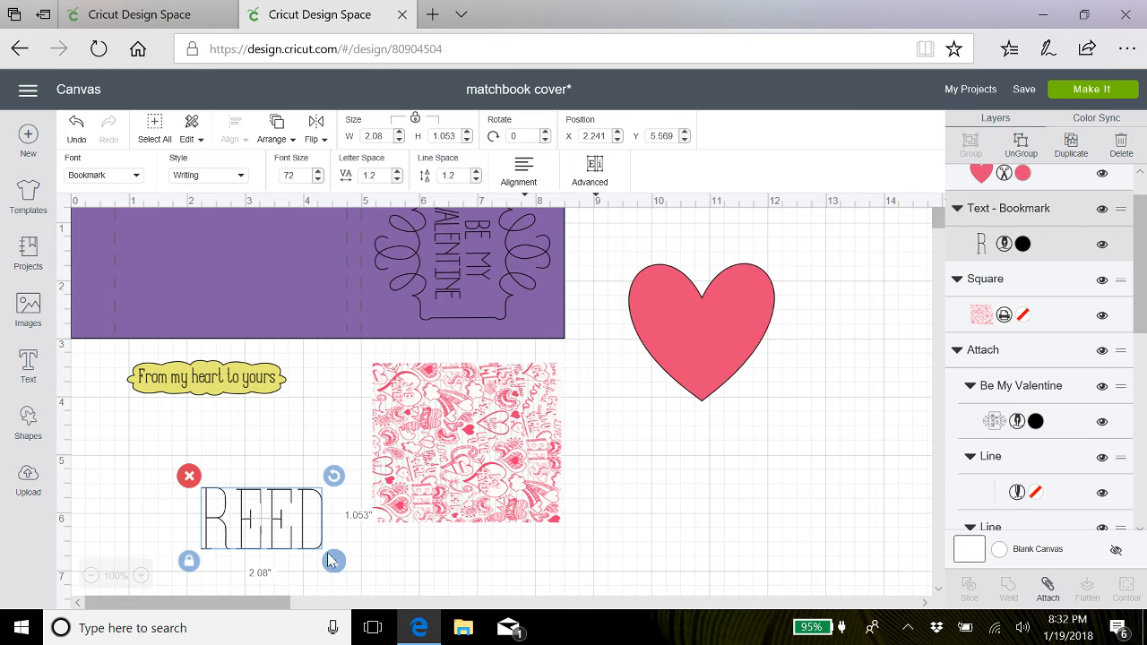
{"action": "mouse_move", "coordinate": [329, 556]}
{"action": "left_mouse_down"}
{"action": "mouse_move", "coordinate": [310, 536]}
{"action": "mouse_move", "coordinate": [289, 538]}
{"action": "mouse_move", "coordinate": [328, 558]}
{"action": "left_mouse_up"}
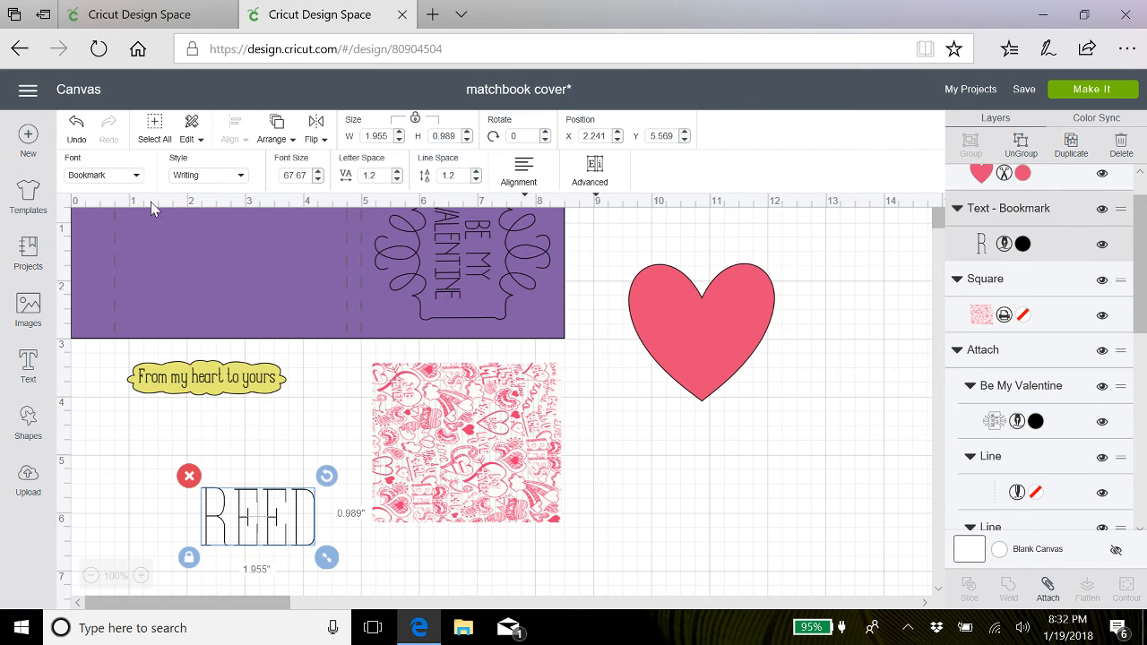
{"action": "left_click", "coordinate": [136, 176]}
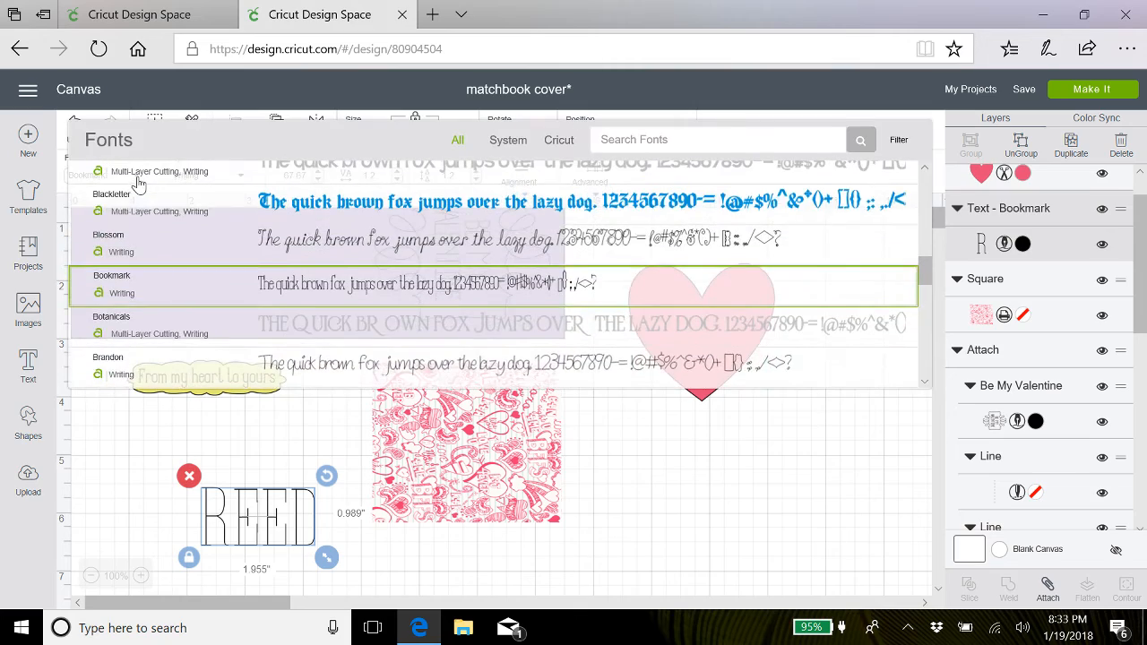
{"action": "scroll", "coordinate": [309, 280], "scroll_direction": "down", "scroll_amount": 5}
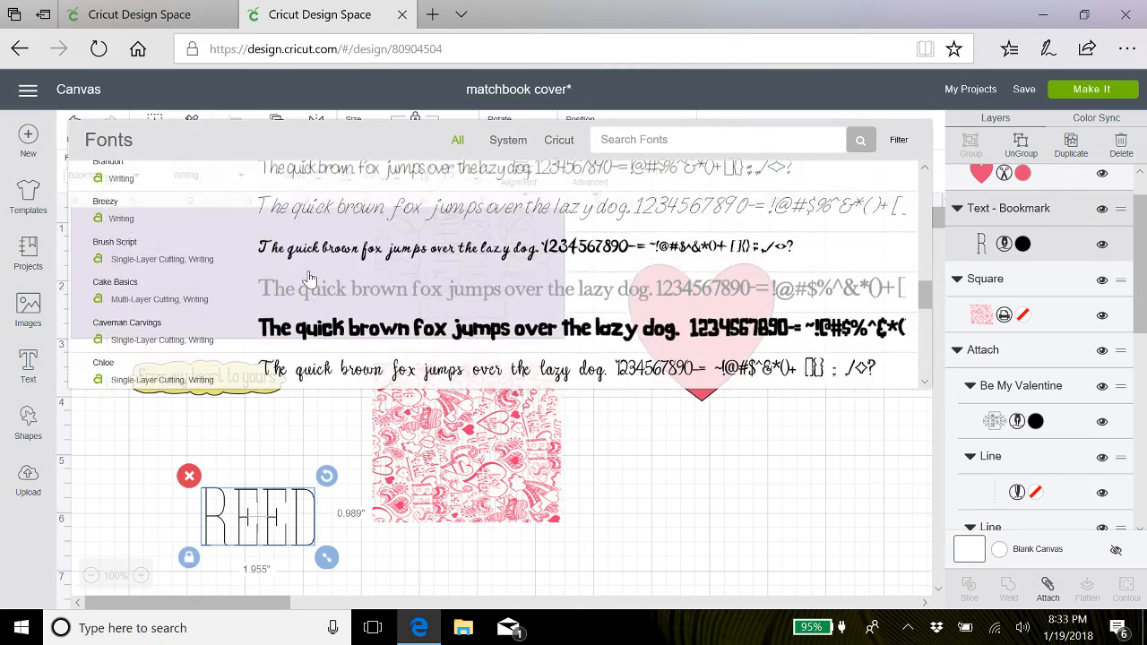
{"action": "scroll", "coordinate": [310, 279], "scroll_direction": "down", "scroll_amount": 2}
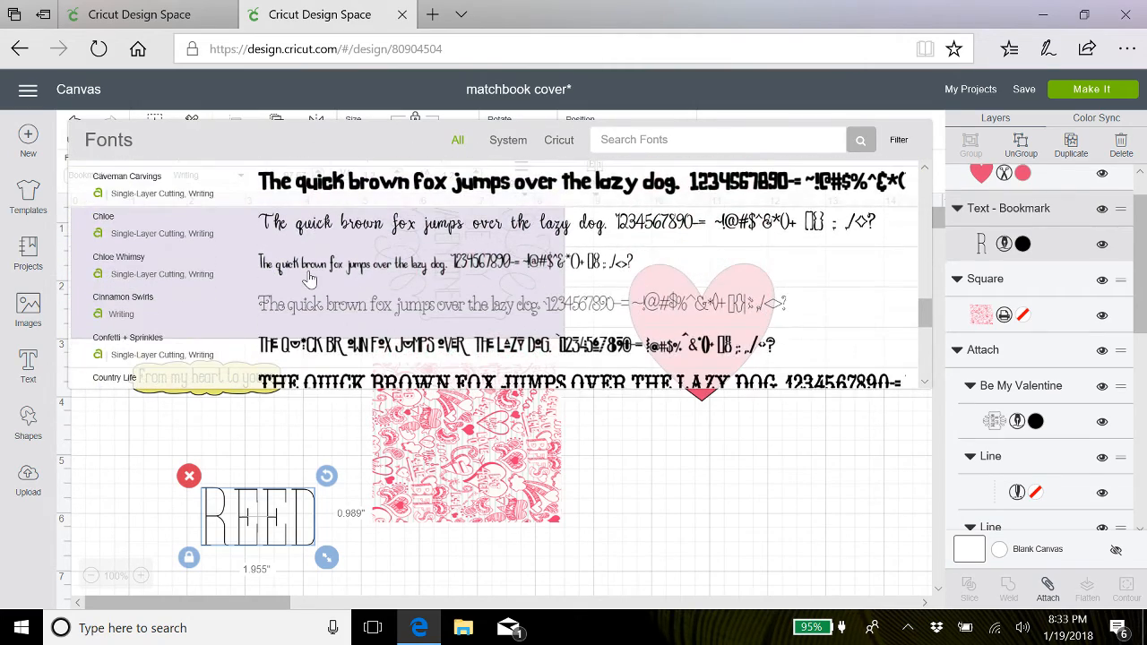
{"action": "scroll", "coordinate": [309, 280], "scroll_direction": "down", "scroll_amount": 5}
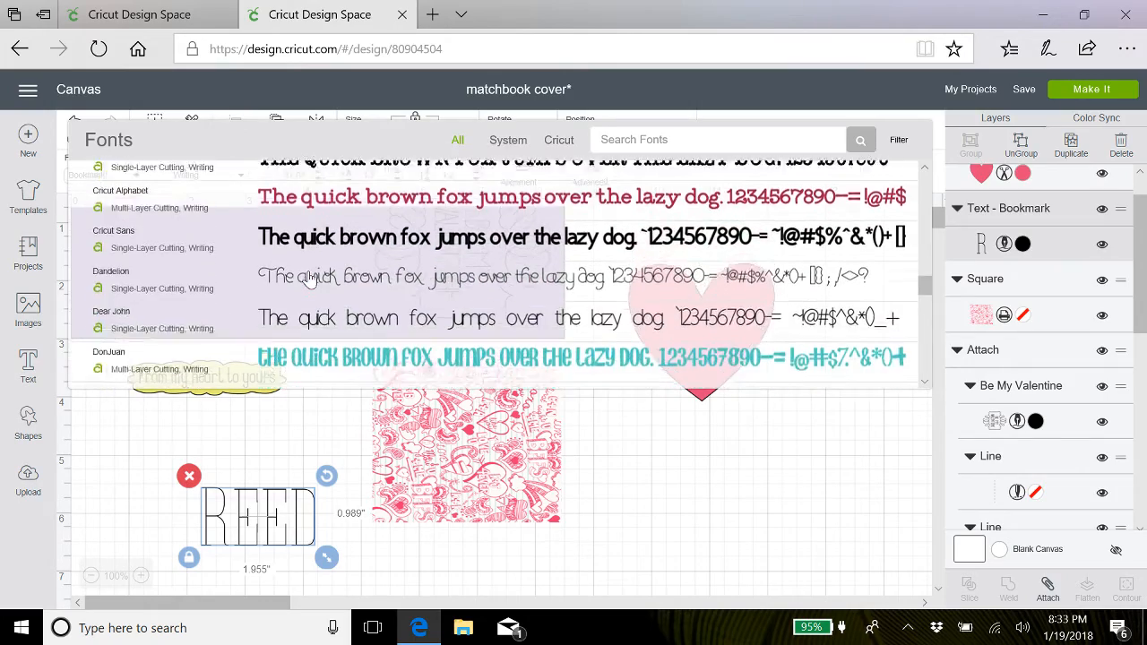
{"action": "scroll", "coordinate": [309, 280], "scroll_direction": "down", "scroll_amount": 4}
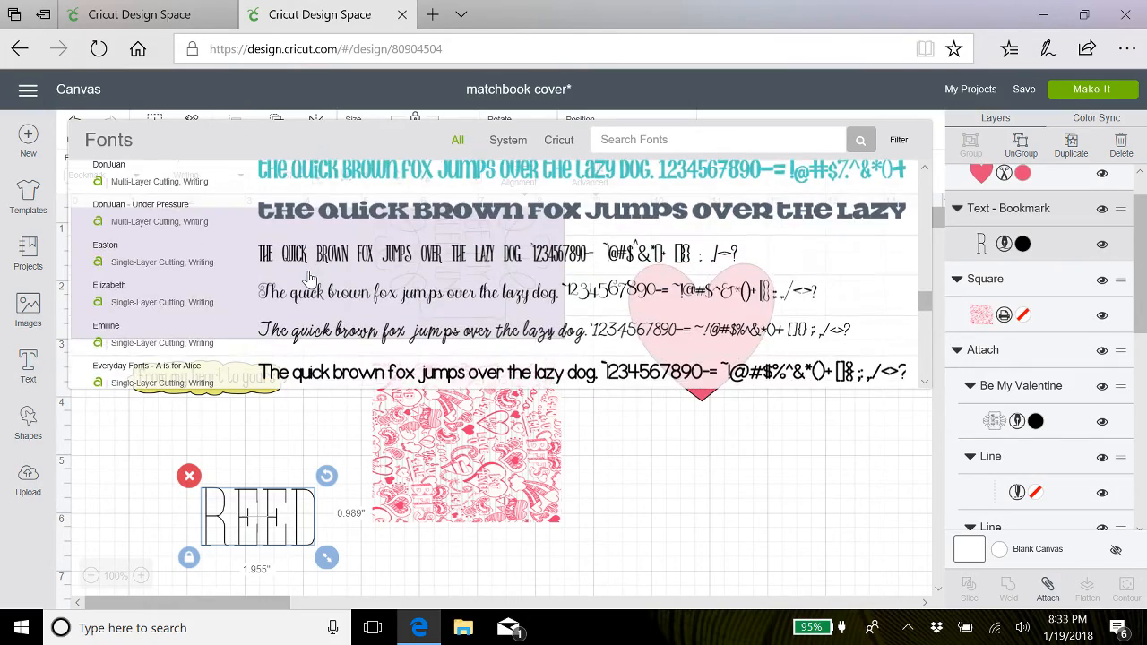
{"action": "scroll", "coordinate": [309, 280], "scroll_direction": "down", "scroll_amount": 4}
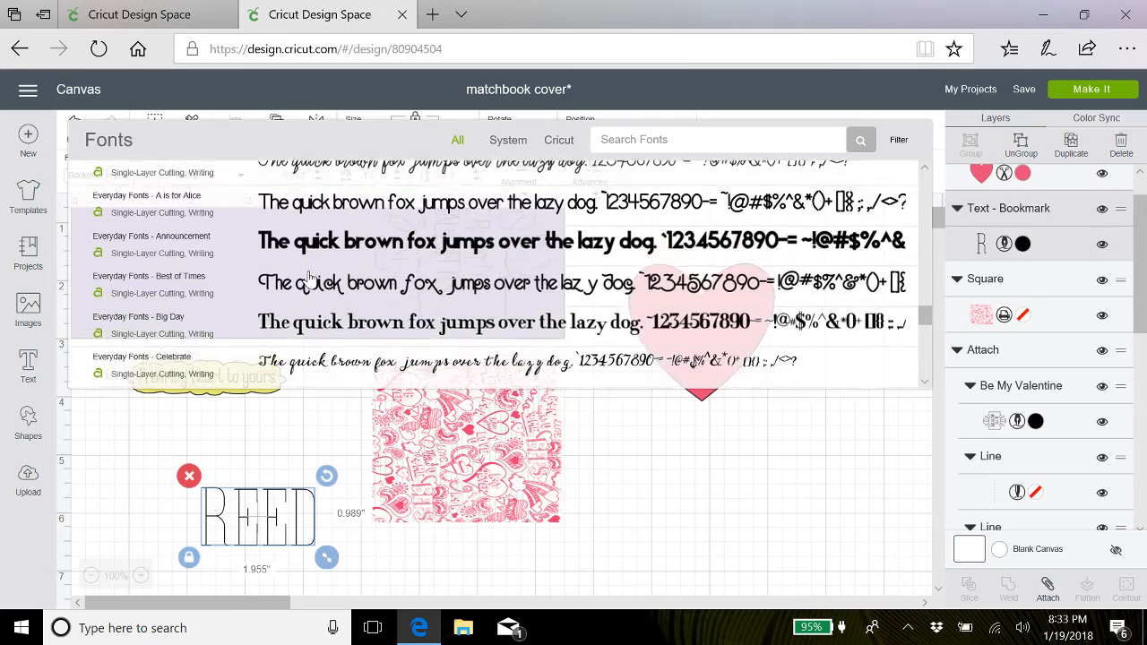
{"action": "scroll", "coordinate": [309, 280], "scroll_direction": "down", "scroll_amount": 4}
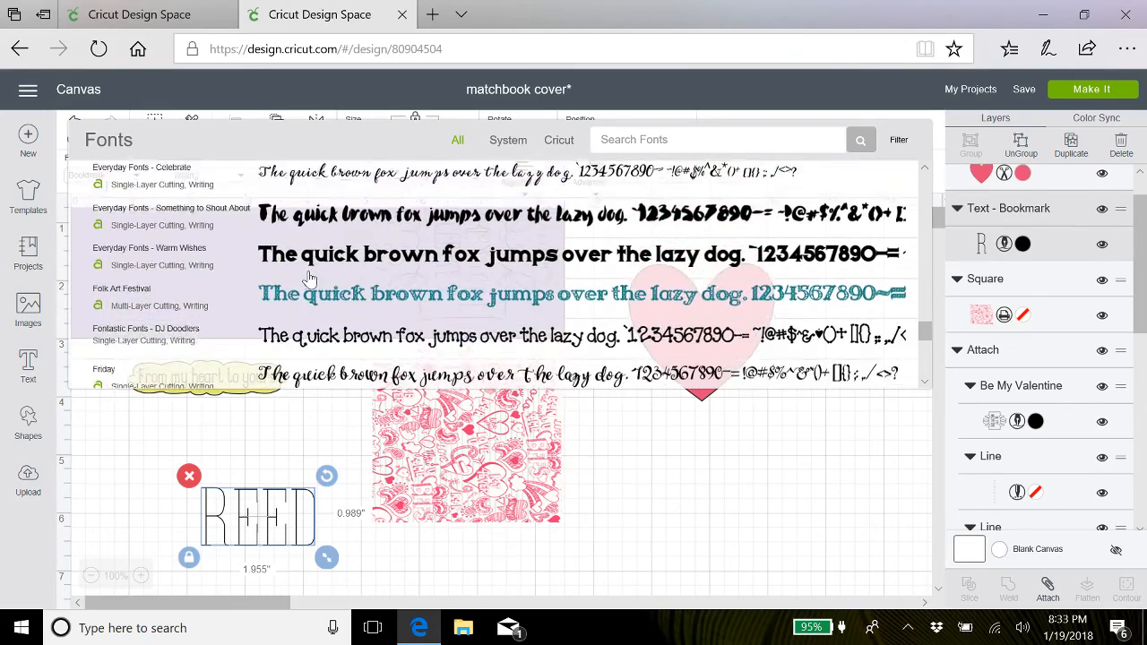
{"action": "scroll", "coordinate": [309, 280], "scroll_direction": "down", "scroll_amount": 4}
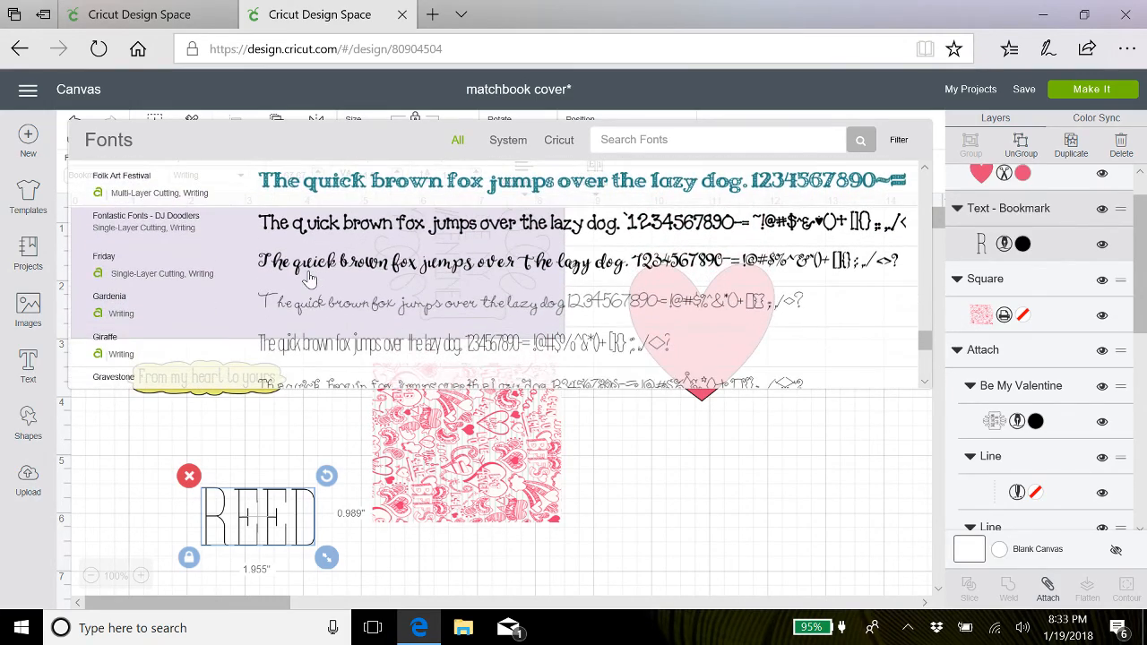
{"action": "scroll", "coordinate": [309, 280], "scroll_direction": "down", "scroll_amount": 2}
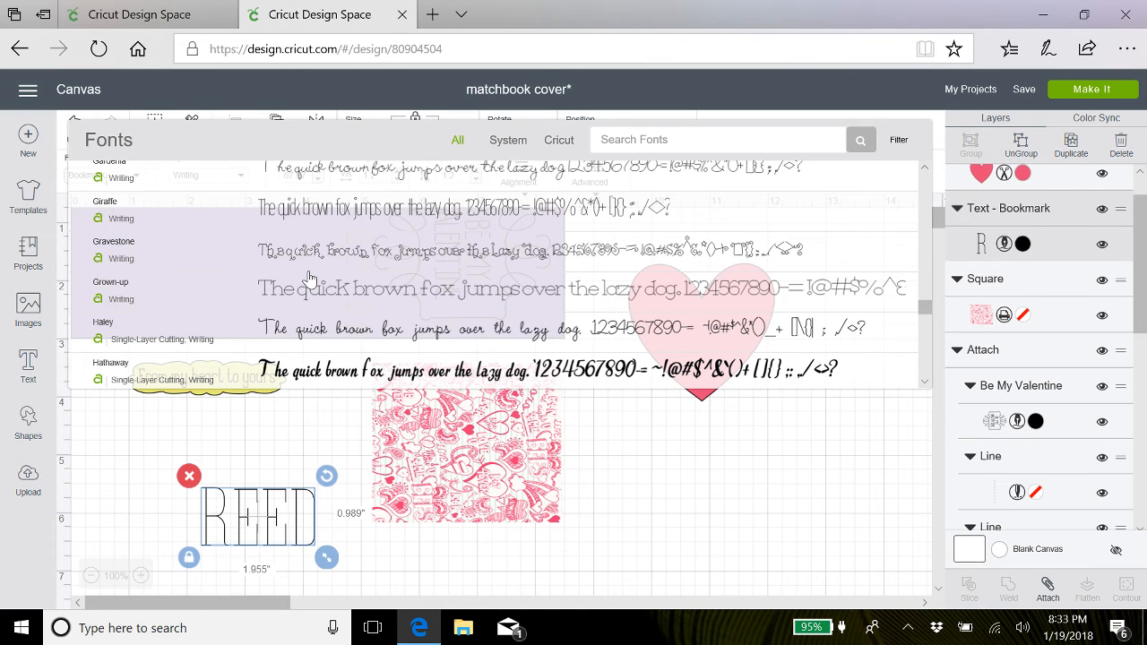
{"action": "scroll", "coordinate": [310, 279], "scroll_direction": "down", "scroll_amount": 3}
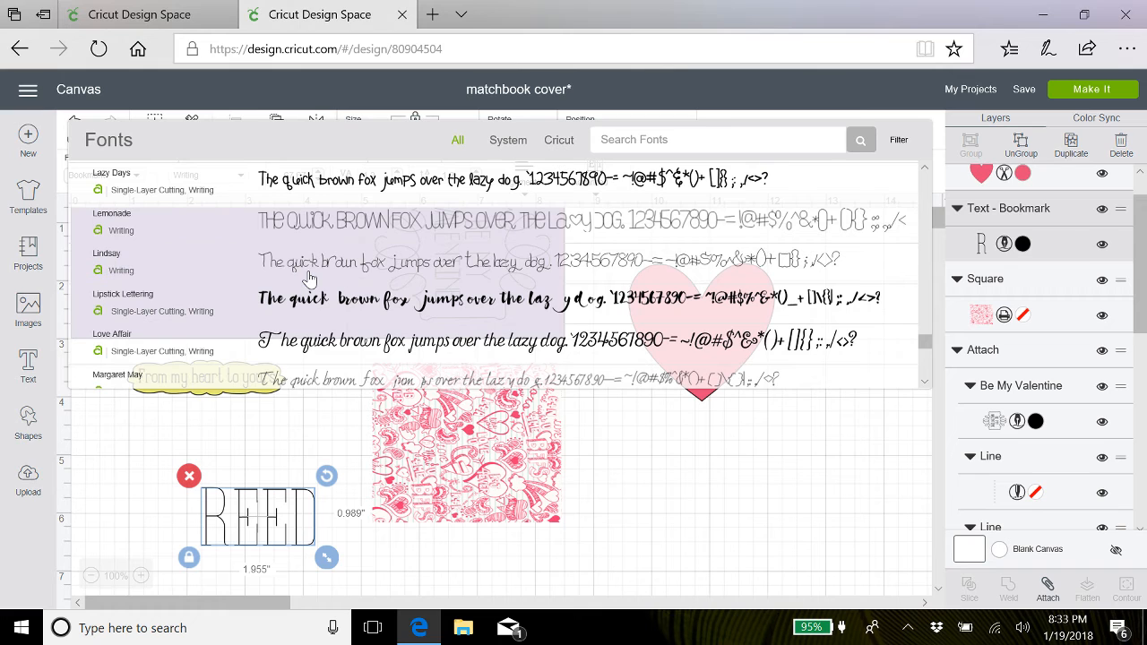
Check the name's font in the Valentine match cover project and apply the Heart Attack font to the name here
{"action": "key", "text": "ctrl+Tab"}
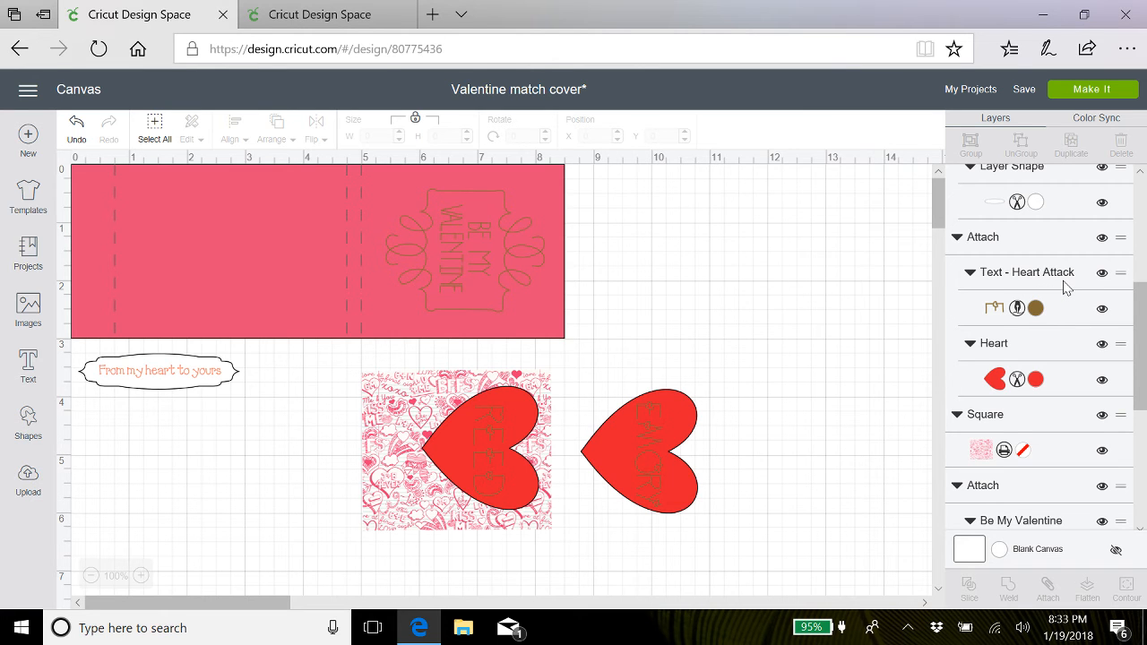
{"action": "left_click", "coordinate": [301, 20]}
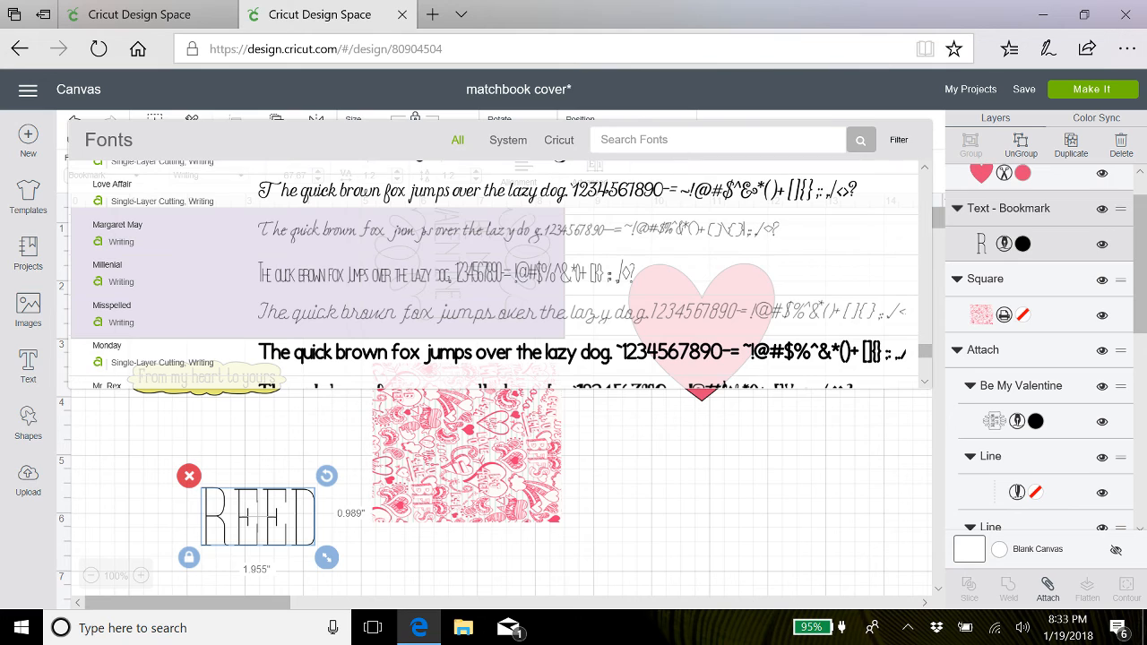
{"action": "type", "text": "heart"}
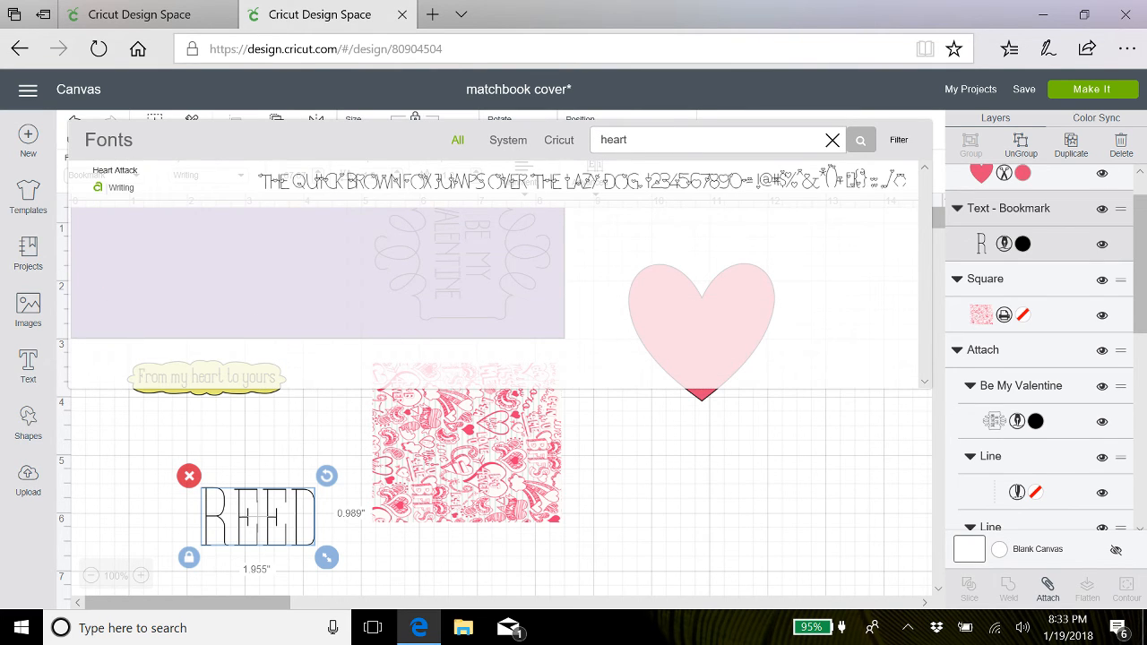
{"action": "left_click", "coordinate": [325, 194]}
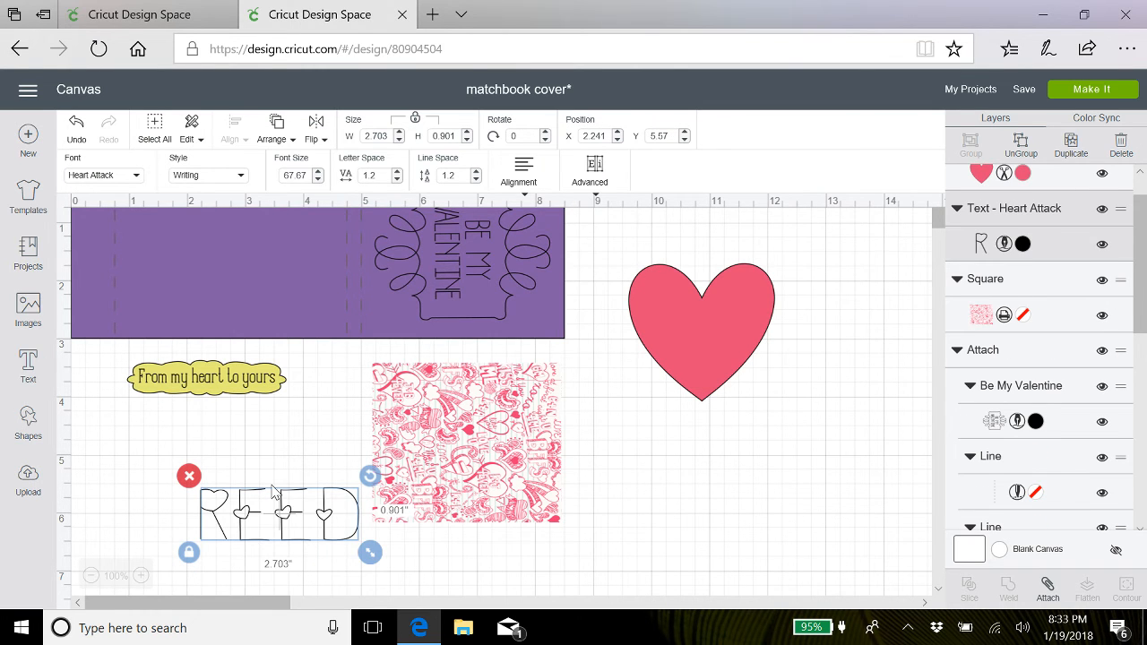
Move the name from below the banner onto the heart, shrinking it to about 1.62 inches wide
{"action": "left_click_drag", "start_coordinate": [270, 512], "coordinate": [657, 550]}
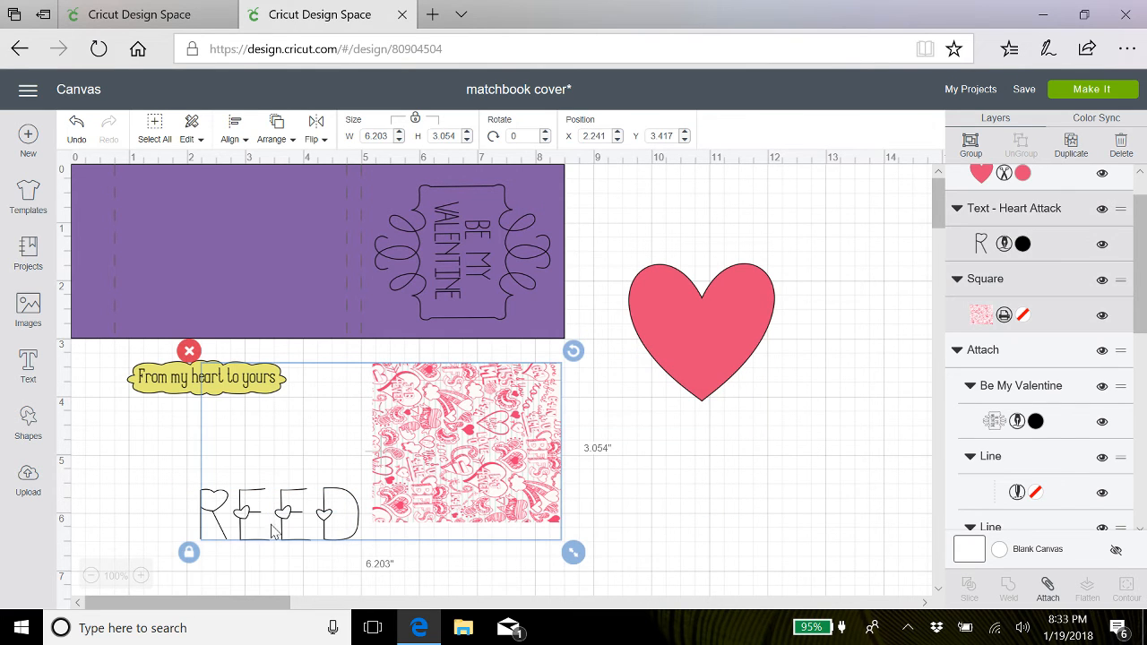
{"action": "left_click", "coordinate": [768, 474]}
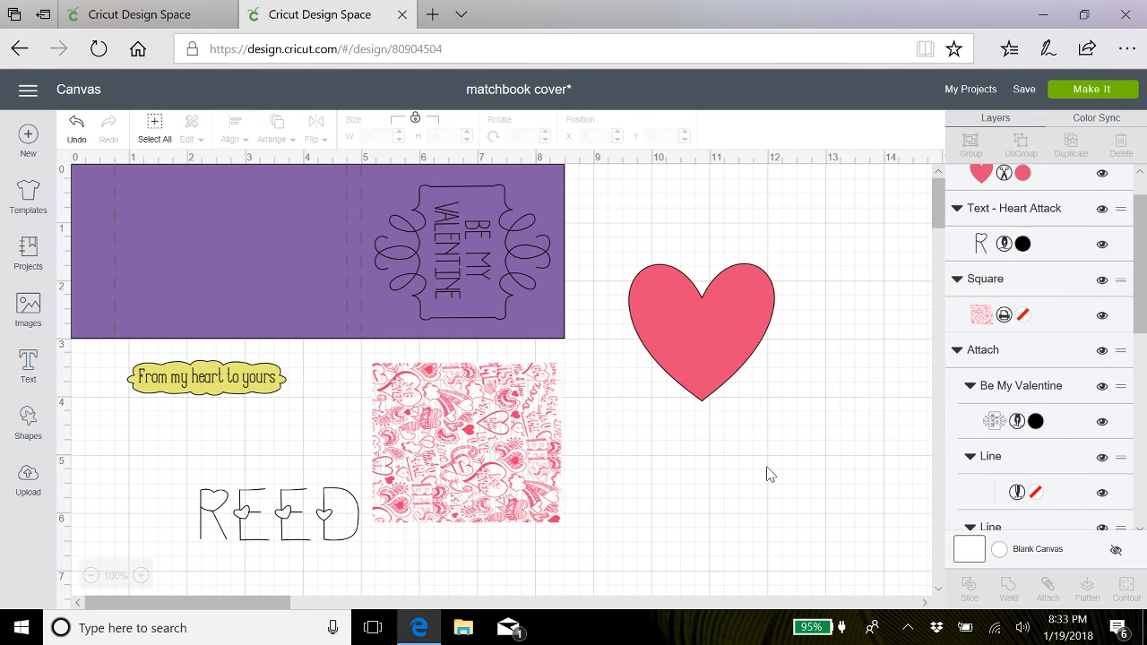
{"action": "left_click", "coordinate": [243, 520]}
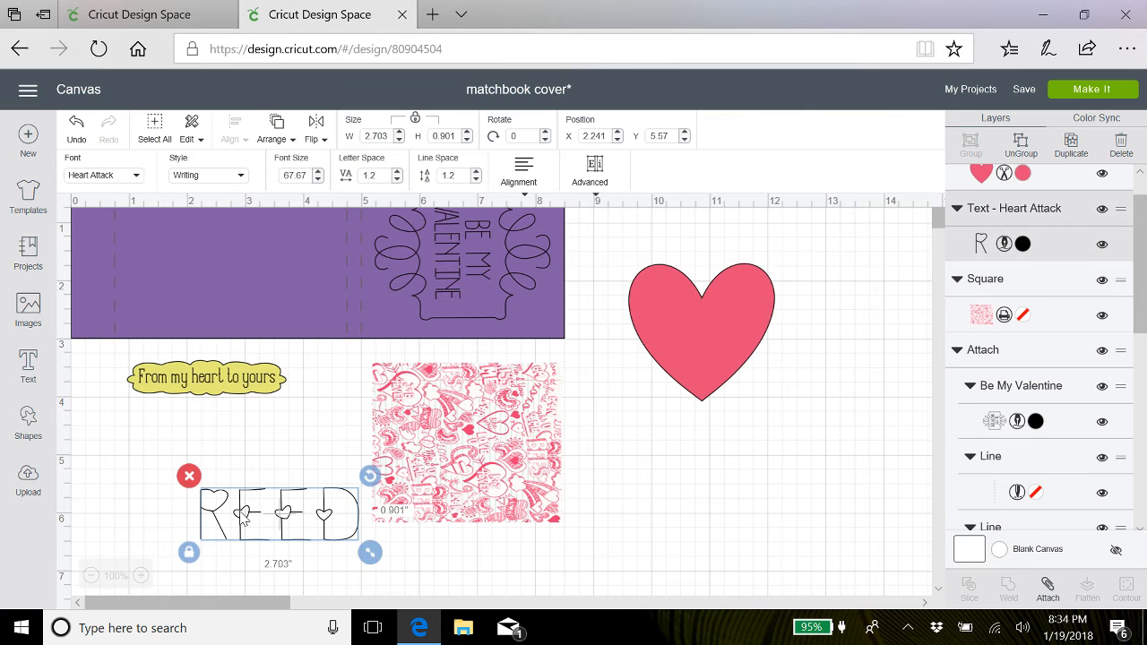
{"action": "left_click_drag", "start_coordinate": [243, 518], "coordinate": [676, 432]}
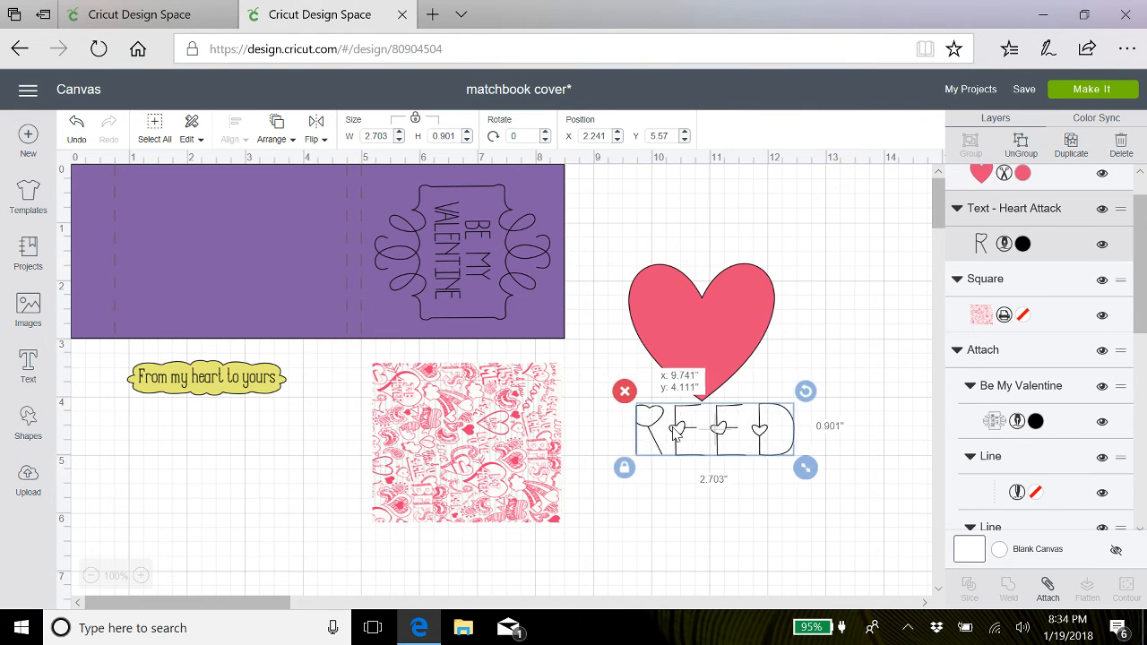
{"action": "left_click_drag", "start_coordinate": [805, 467], "coordinate": [738, 448]}
{"action": "left_click_drag", "start_coordinate": [692, 414], "coordinate": [699, 331]}
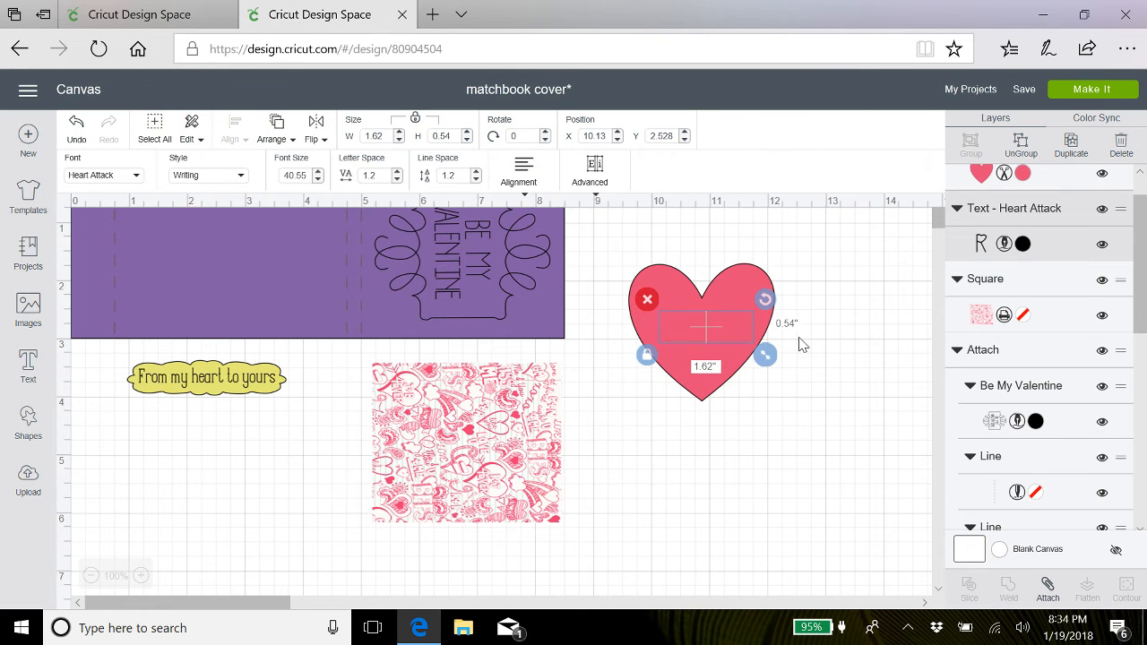
Bring the name in front of the heart, enlarge it to about 1.87 inches wide and reposition it within the heart
{"action": "left_click", "coordinate": [278, 128]}
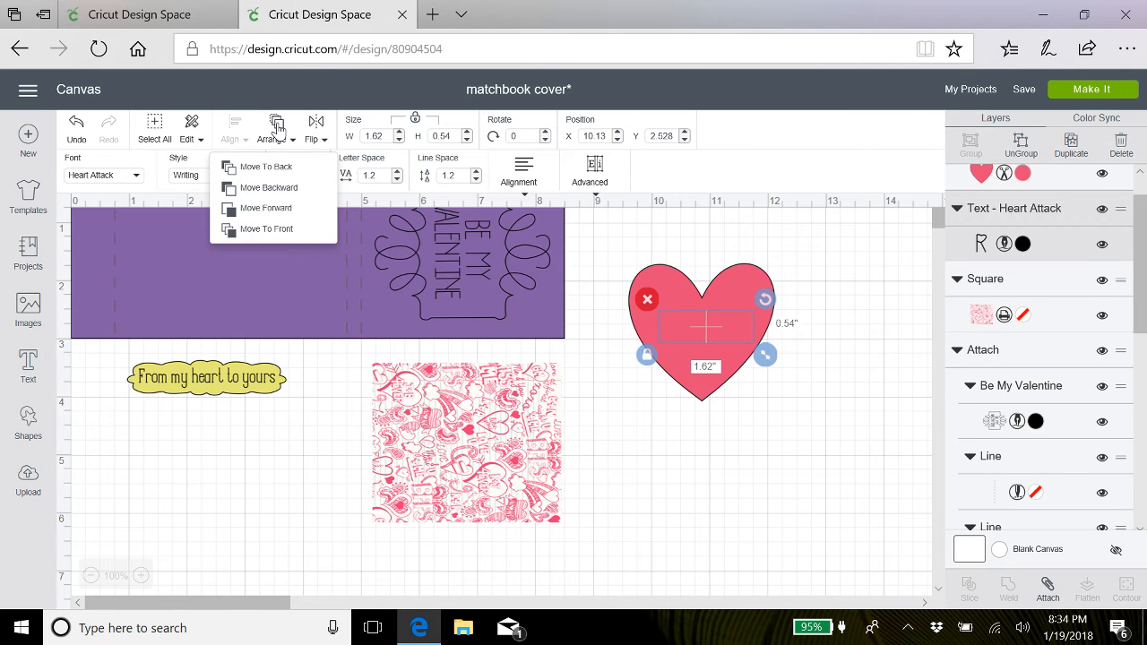
{"action": "left_click", "coordinate": [264, 228]}
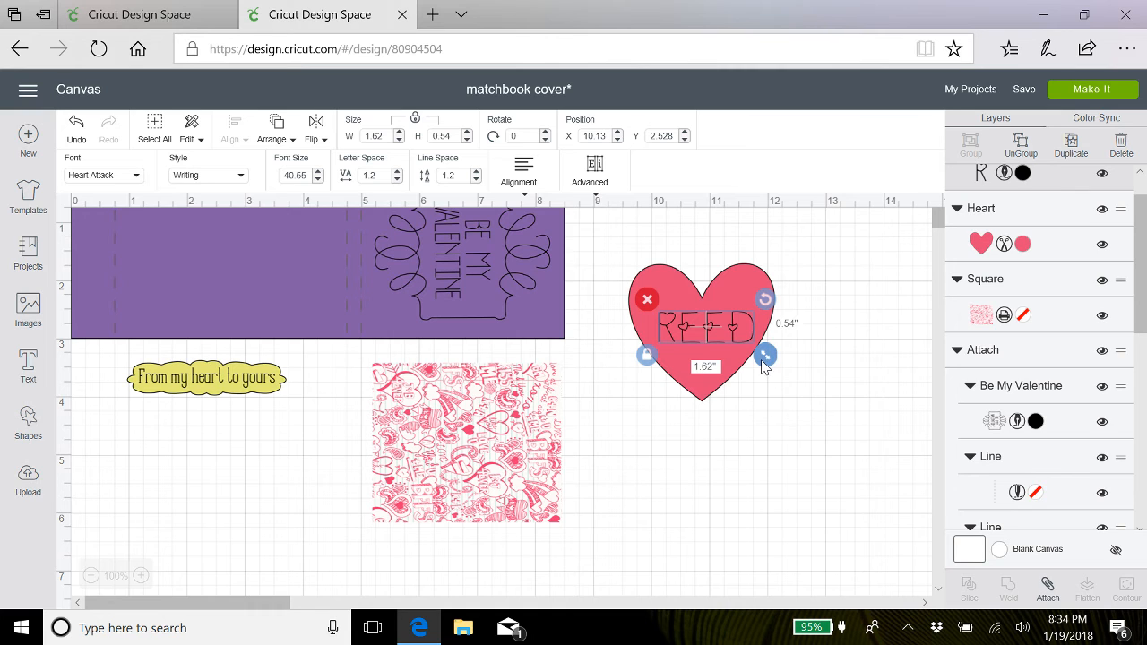
{"action": "left_click_drag", "start_coordinate": [764, 357], "coordinate": [781, 377]}
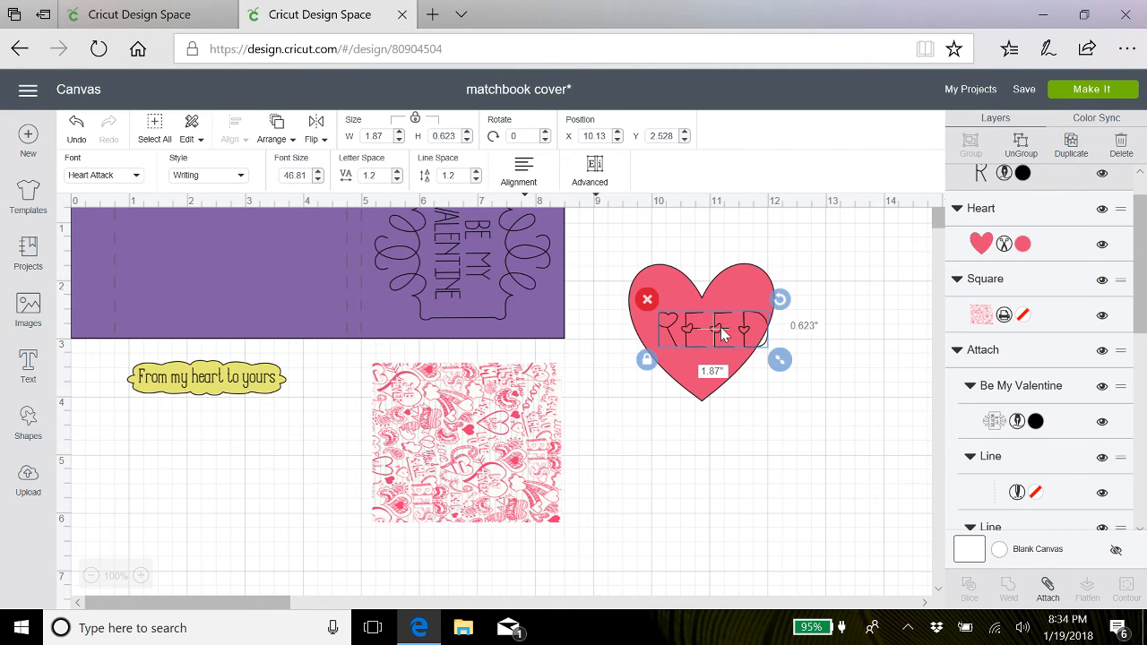
{"action": "left_click_drag", "start_coordinate": [721, 327], "coordinate": [707, 318]}
{"action": "left_click", "coordinate": [785, 415]}
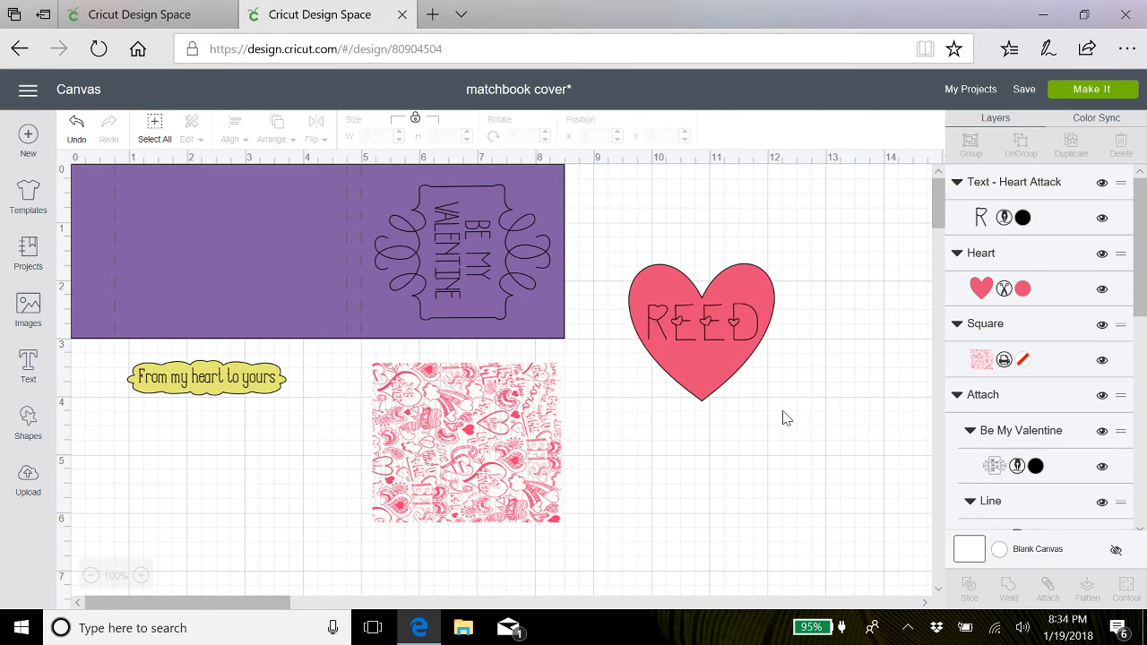
Center the name and the heart on each other both horizontally and vertically
{"action": "left_click_drag", "start_coordinate": [780, 400], "coordinate": [636, 263]}
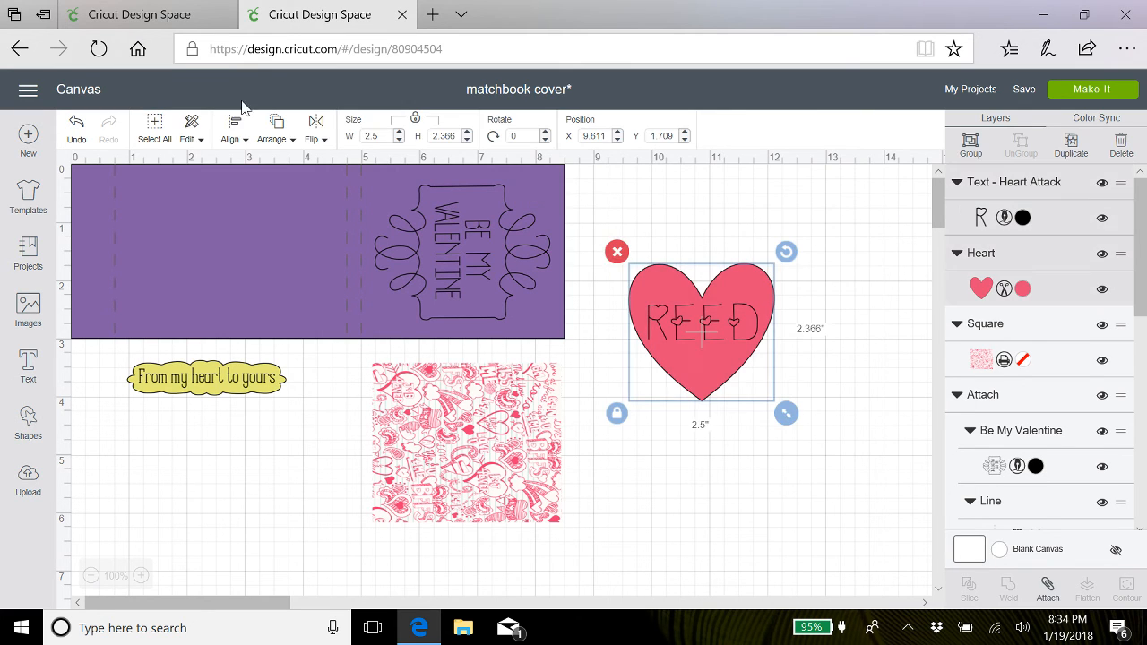
{"action": "left_click", "coordinate": [232, 126]}
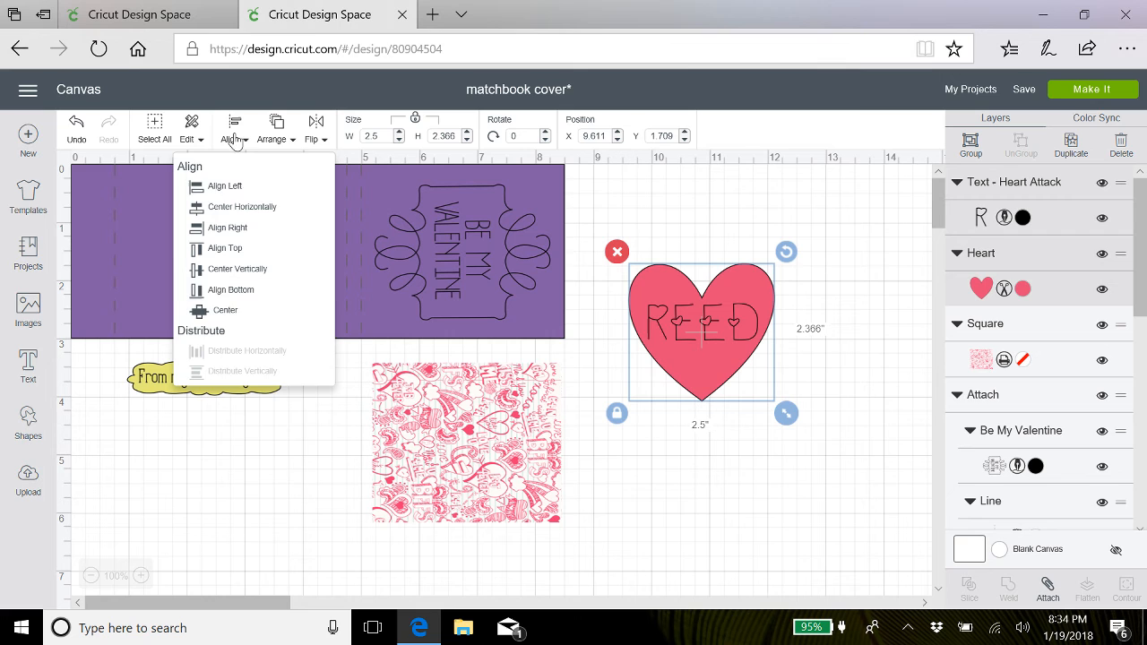
{"action": "left_click", "coordinate": [225, 312]}
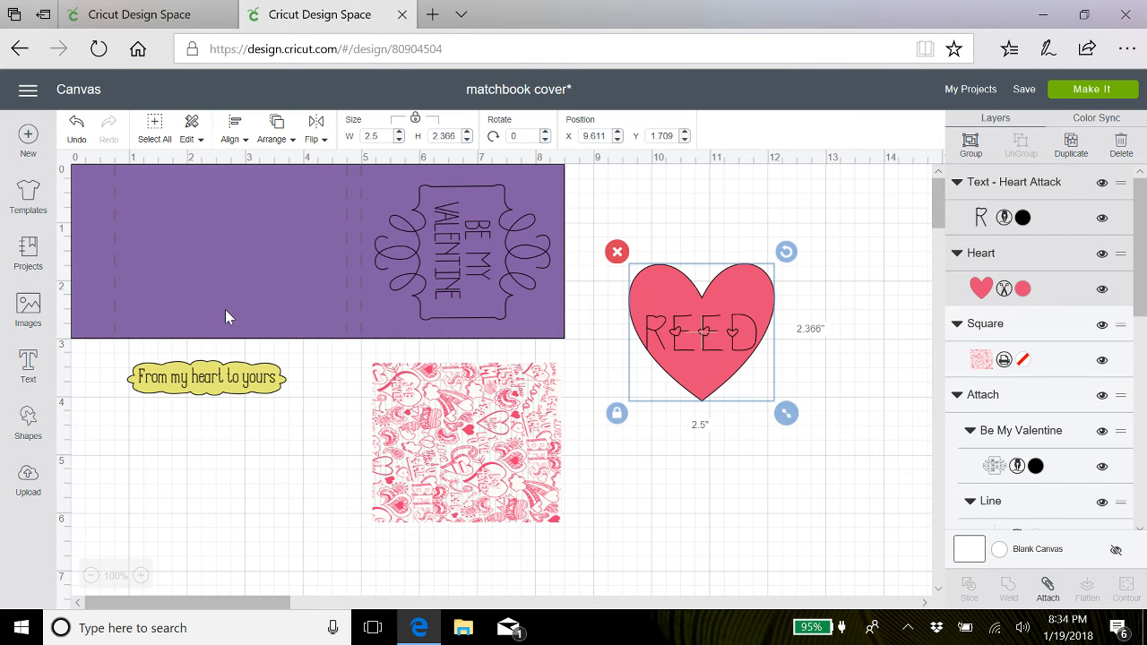
{"action": "left_click", "coordinate": [714, 500]}
Move the name slightly upward within the heart and attach the two together
{"action": "left_click", "coordinate": [706, 334]}
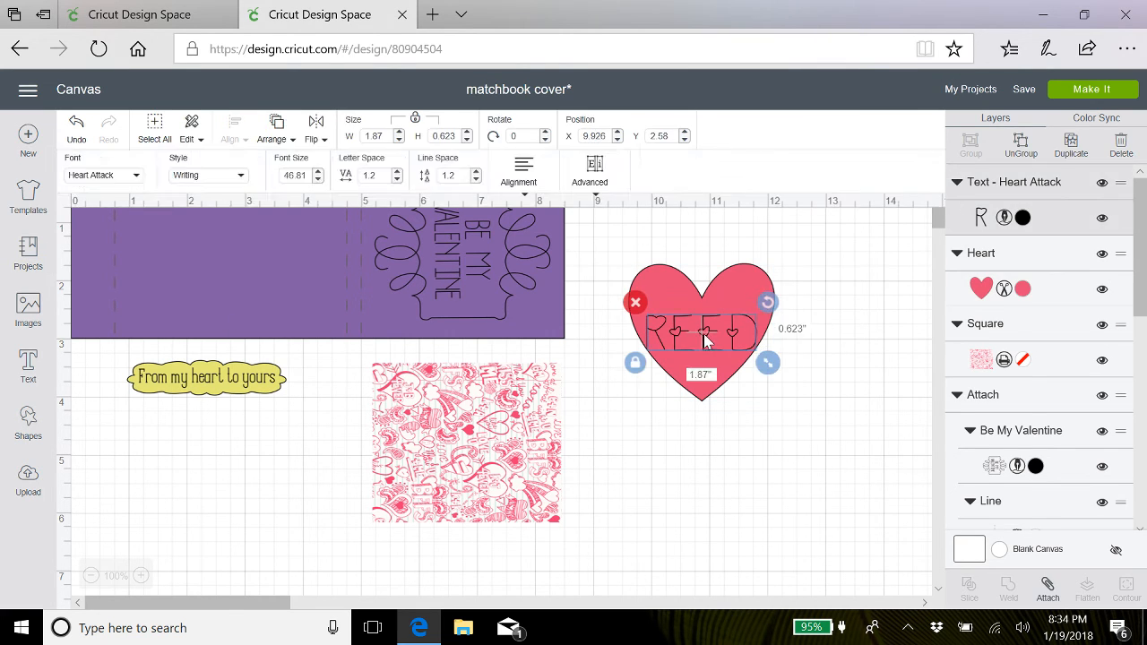
{"action": "left_click_drag", "start_coordinate": [705, 334], "coordinate": [705, 330]}
{"action": "left_click", "coordinate": [751, 438]}
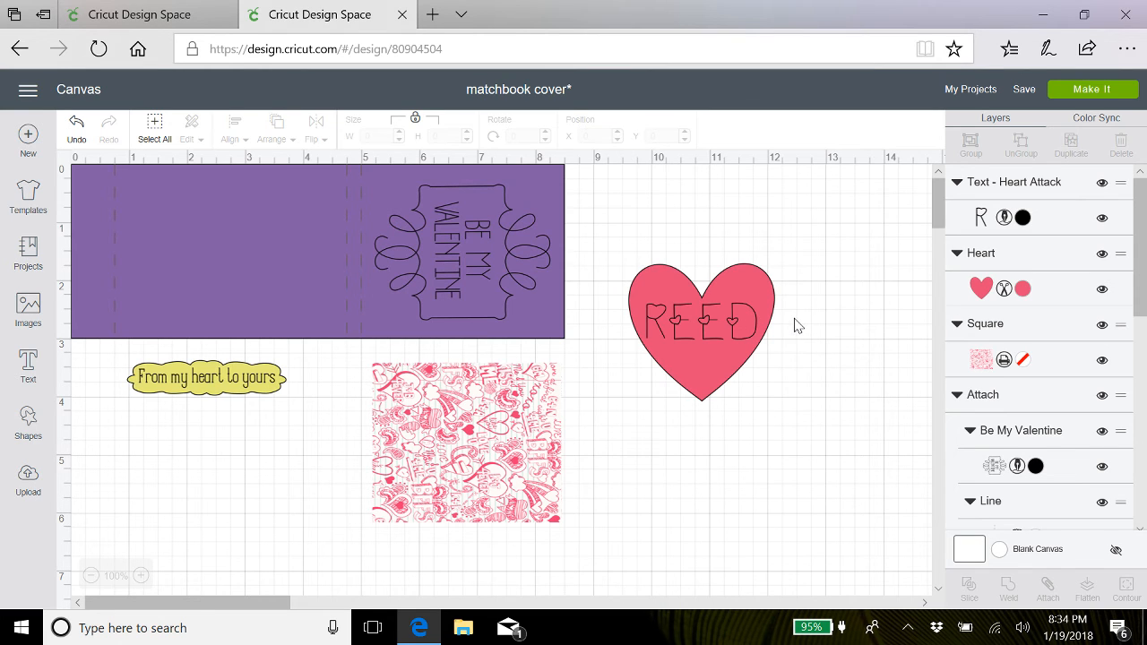
{"action": "left_click_drag", "start_coordinate": [793, 319], "coordinate": [615, 279]}
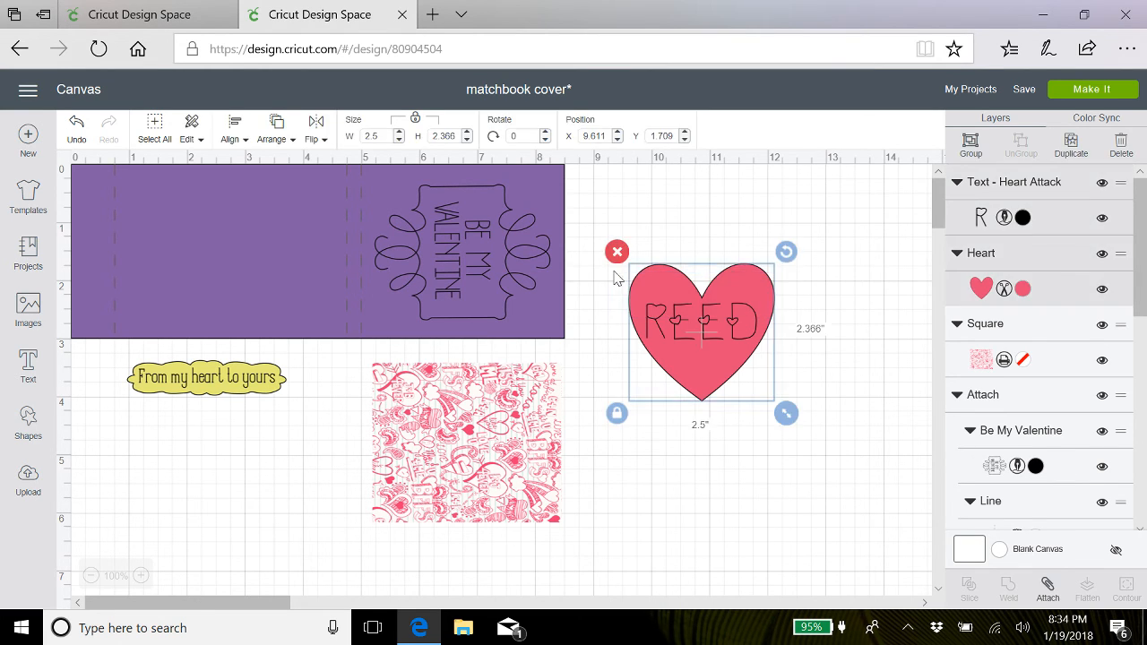
{"action": "left_click", "coordinate": [1048, 592]}
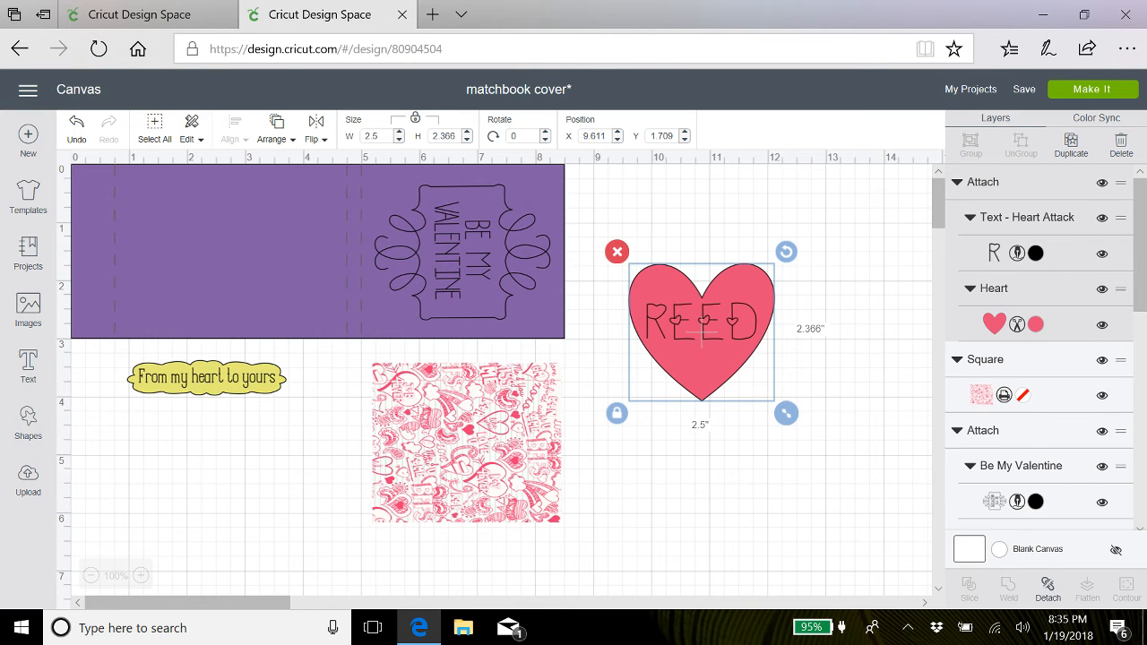
Duplicate the heart with its attached name, place the copy below the original and detach the copy's name from its heart
{"action": "left_click", "coordinate": [1072, 146]}
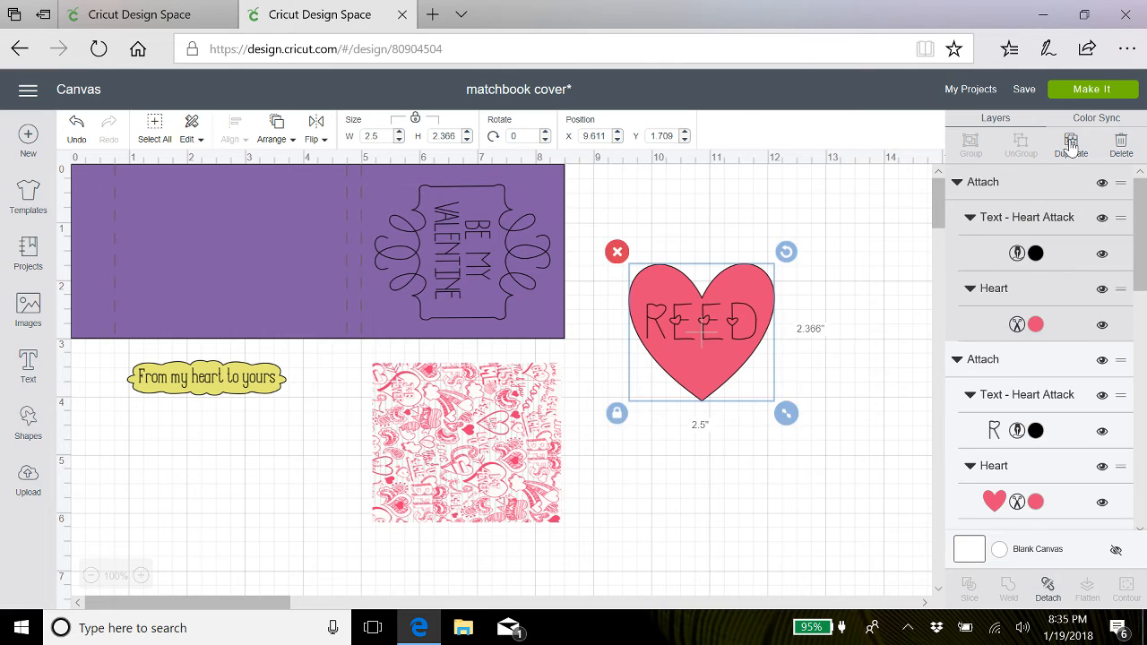
{"action": "left_click_drag", "start_coordinate": [731, 395], "coordinate": [743, 498]}
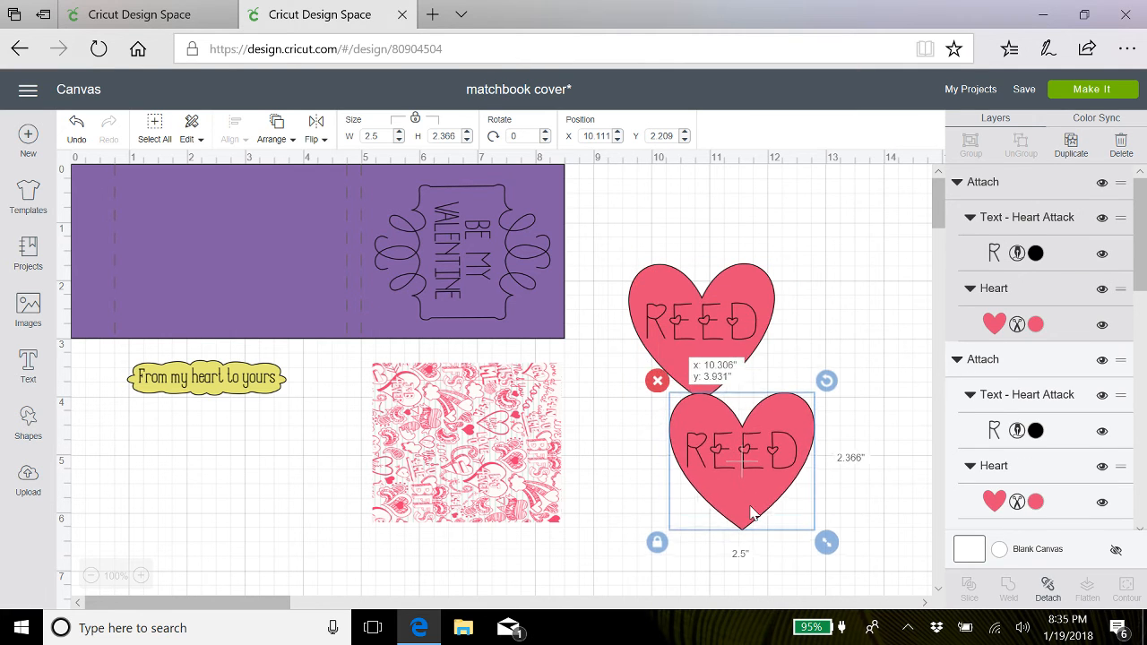
{"action": "left_click", "coordinate": [1052, 590]}
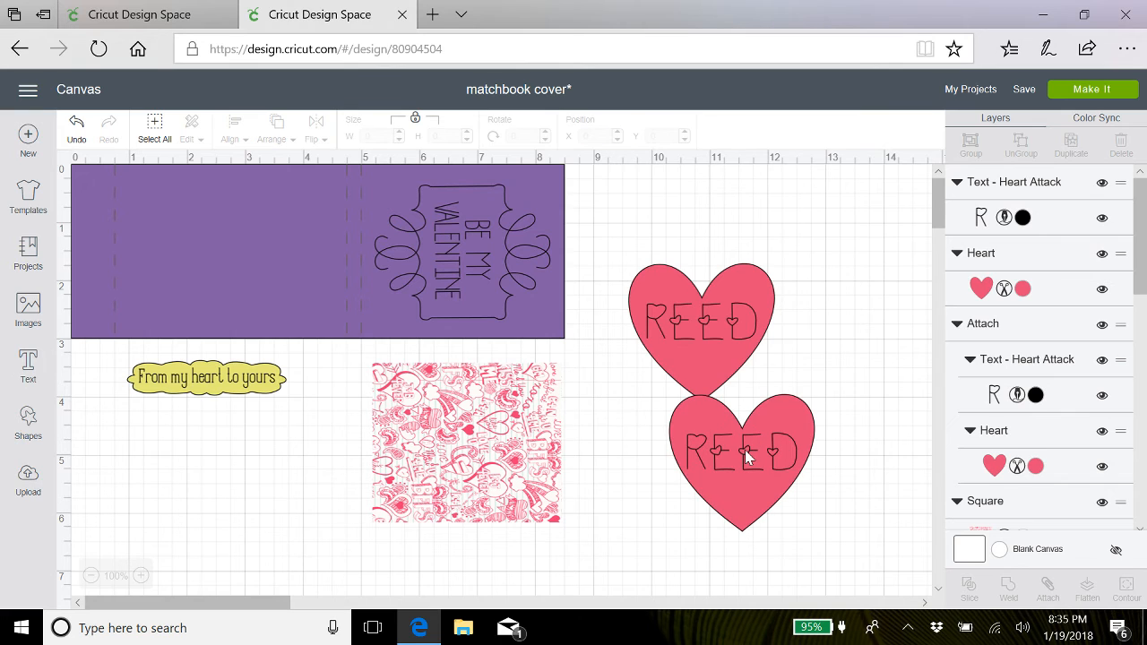
Replace the name on the lower heart with the second recipient's first name
{"action": "left_click", "coordinate": [744, 449]}
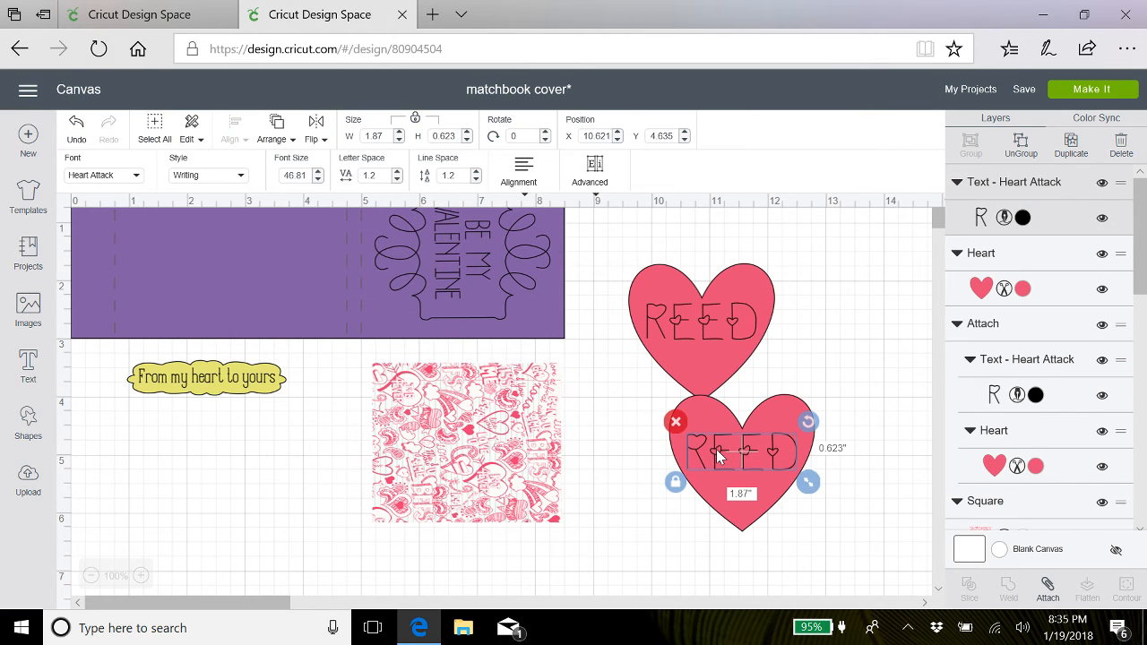
{"action": "double_click", "coordinate": [717, 455]}
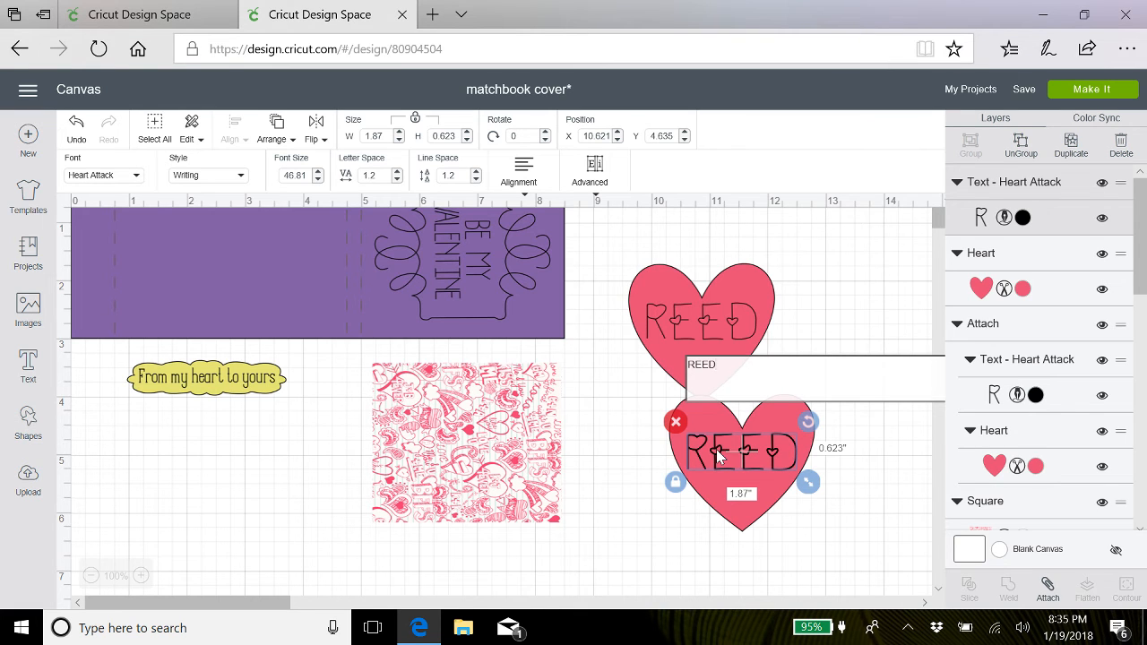
{"action": "key", "text": "BackSpace"}
{"action": "key", "text": "BackSpace"}
{"action": "key", "text": "BackSpace"}
{"action": "key", "text": "BackSpace"}
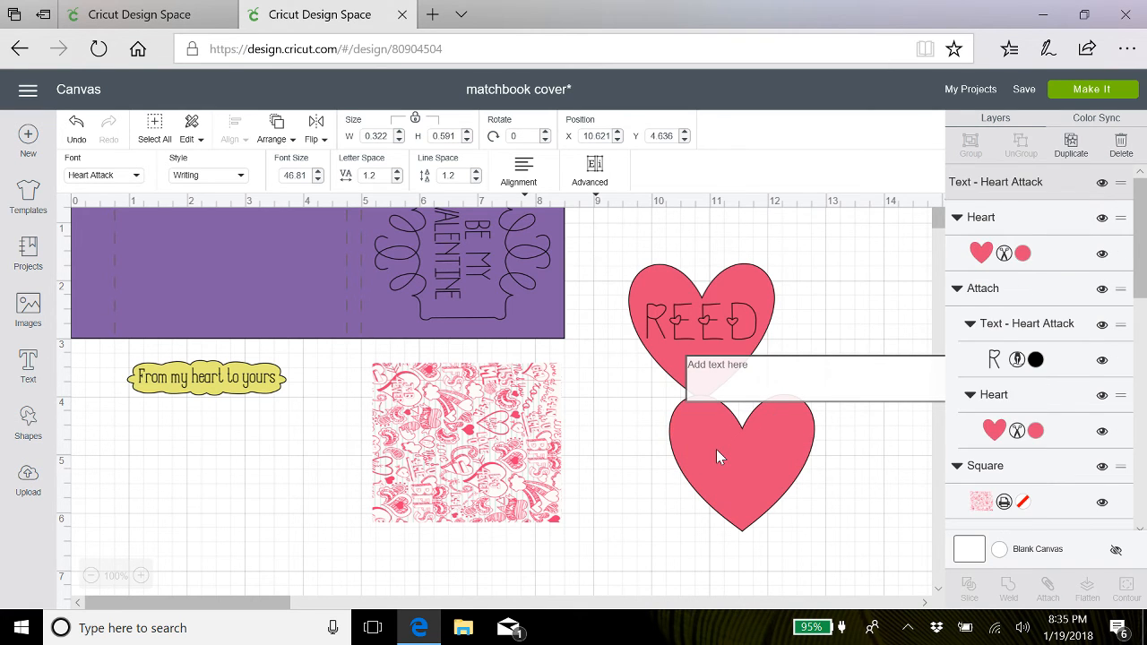
{"action": "type", "text": "Emory"}
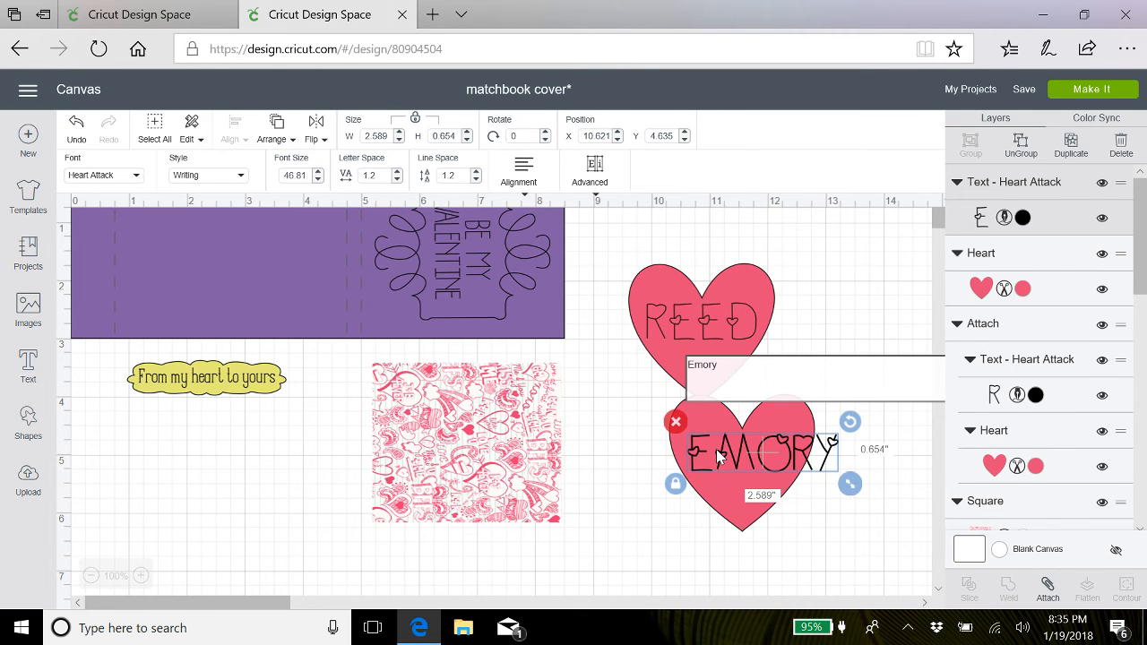
{"action": "left_click", "coordinate": [887, 513]}
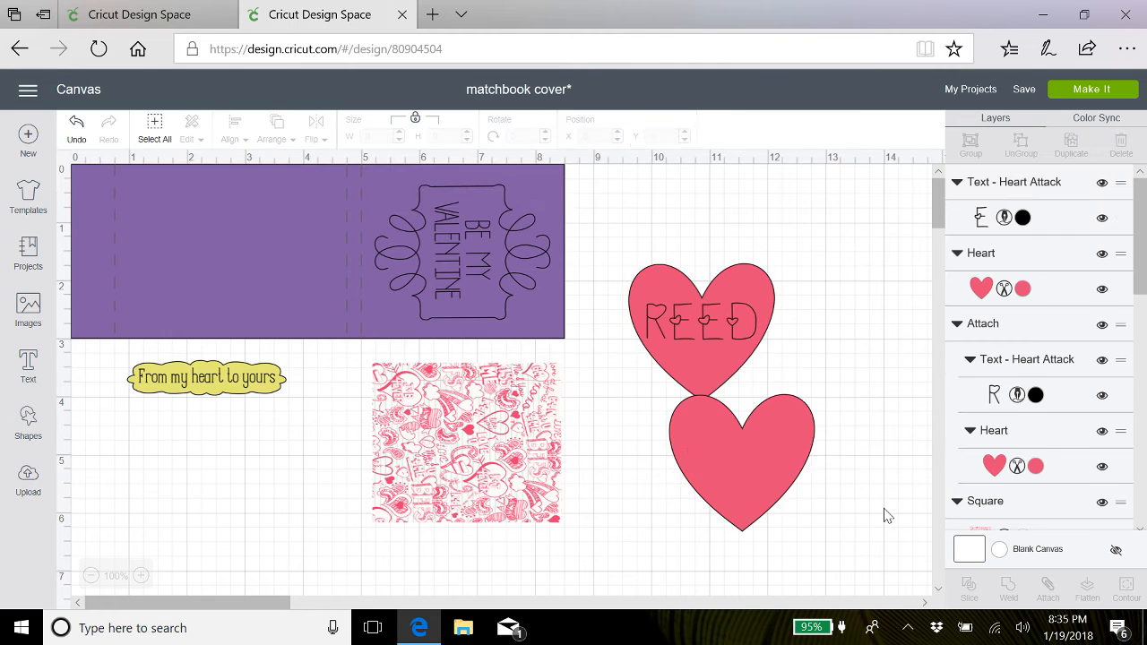
Shrink the new name to about 2 inches wide so it fits the lower heart, and nudge the heart slightly upward
{"action": "left_click", "coordinate": [806, 461]}
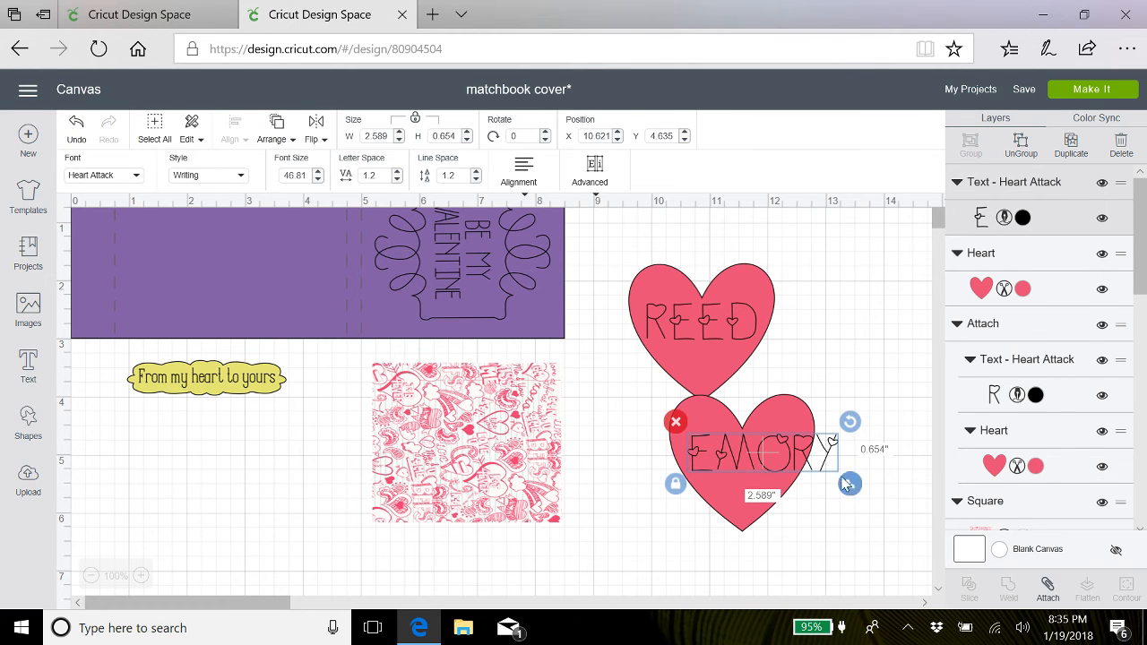
{"action": "left_click_drag", "start_coordinate": [853, 487], "coordinate": [823, 487]}
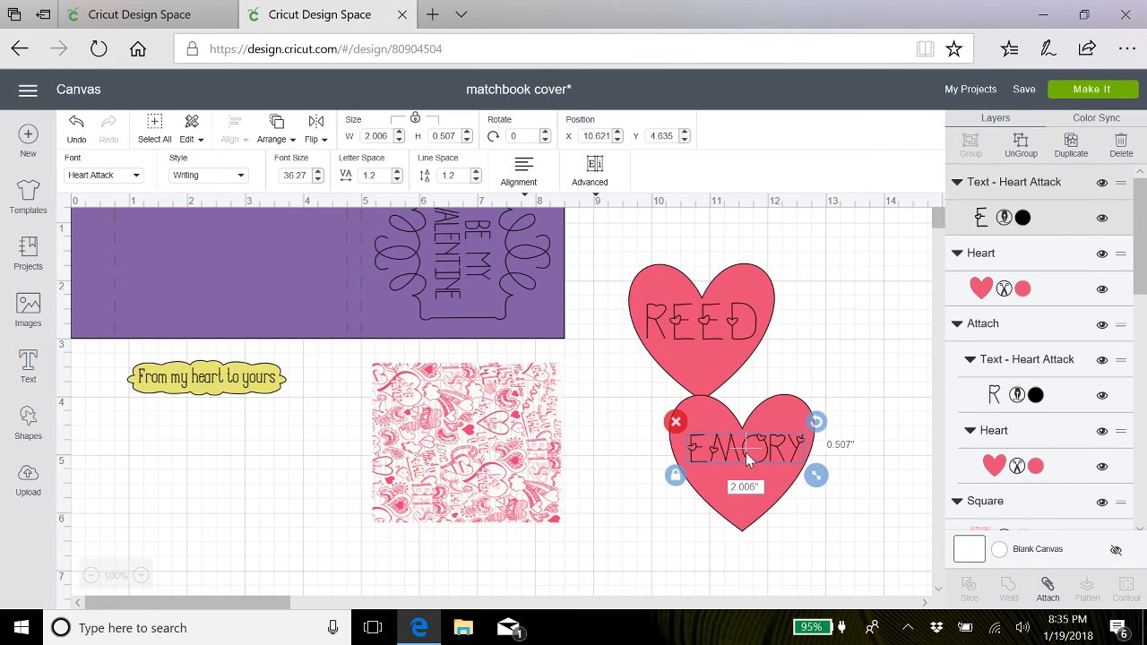
{"action": "left_click_drag", "start_coordinate": [805, 446], "coordinate": [811, 499]}
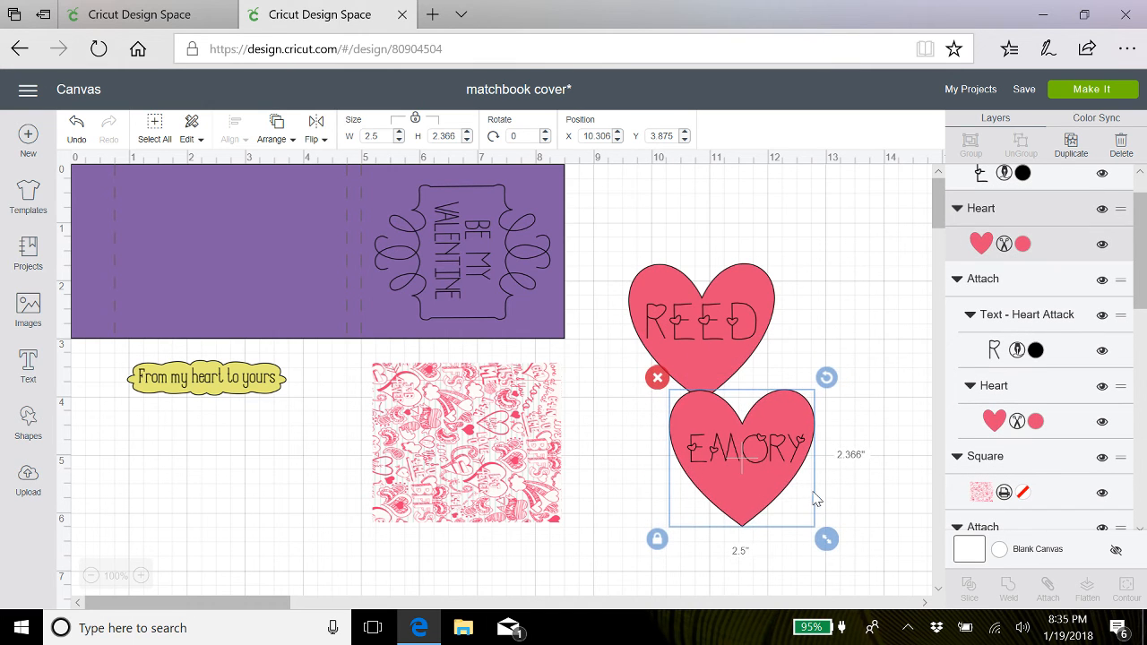
Center the new name and the lower heart on each other in both directions, and shift them together slightly downward
{"action": "left_click", "coordinate": [839, 458]}
{"action": "left_click_drag", "start_coordinate": [839, 451], "coordinate": [676, 444]}
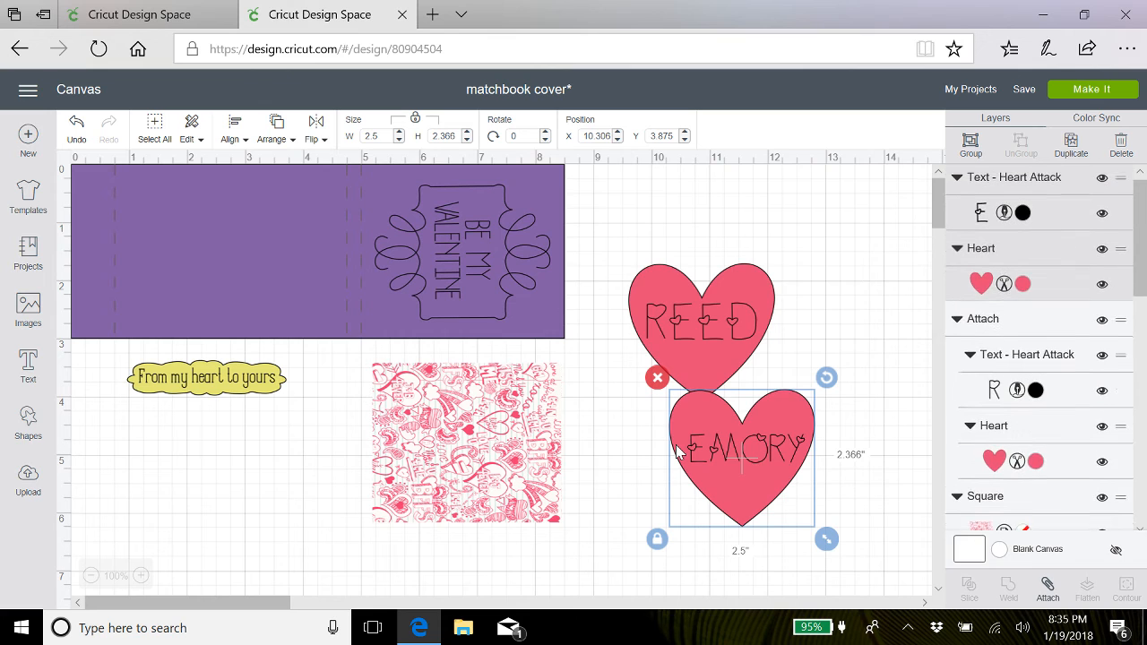
{"action": "left_click", "coordinate": [277, 132]}
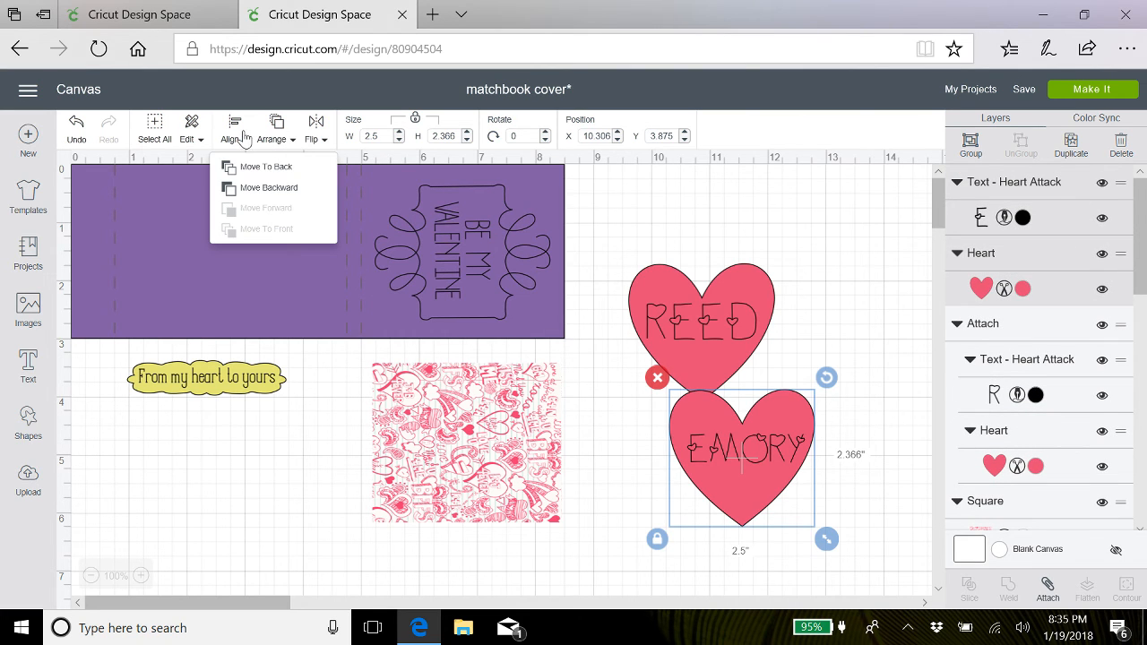
{"action": "left_click", "coordinate": [235, 135]}
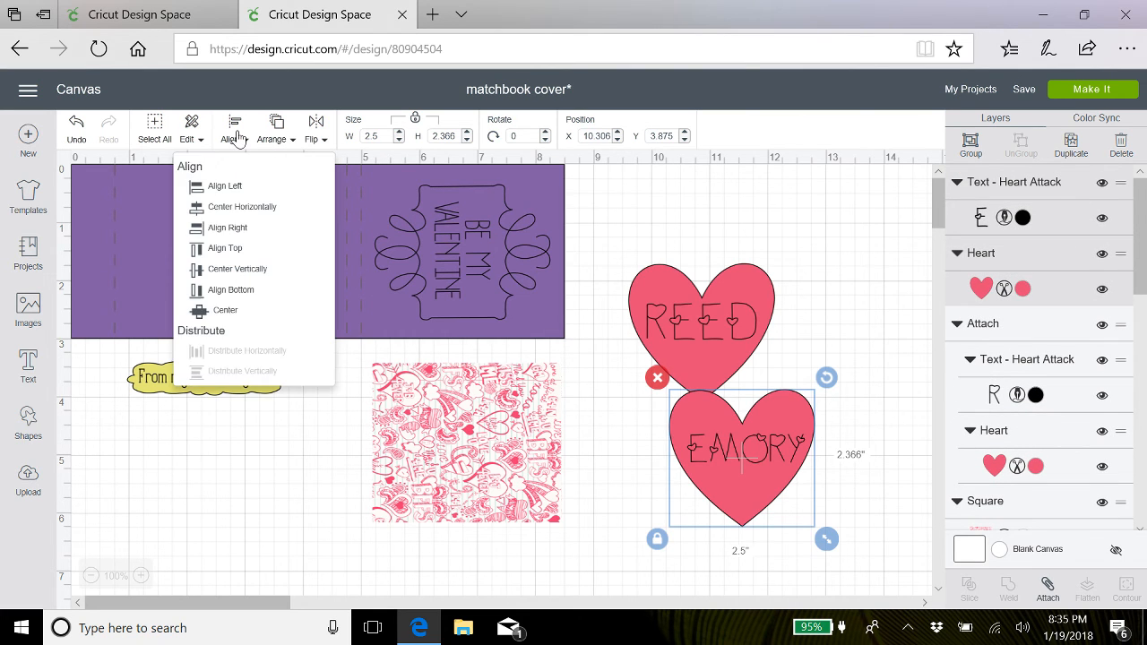
{"action": "left_click", "coordinate": [224, 314]}
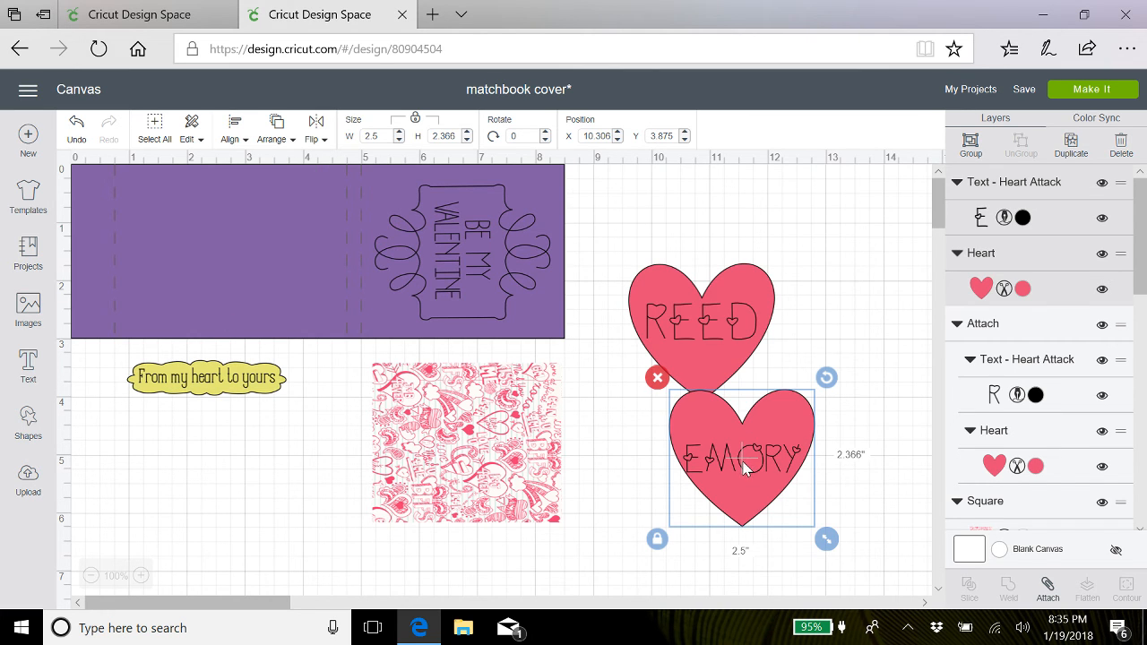
{"action": "mouse_move", "coordinate": [747, 470]}
{"action": "left_mouse_down"}
{"action": "mouse_move", "coordinate": [746, 459]}
{"action": "mouse_move", "coordinate": [753, 477]}
{"action": "left_mouse_up"}
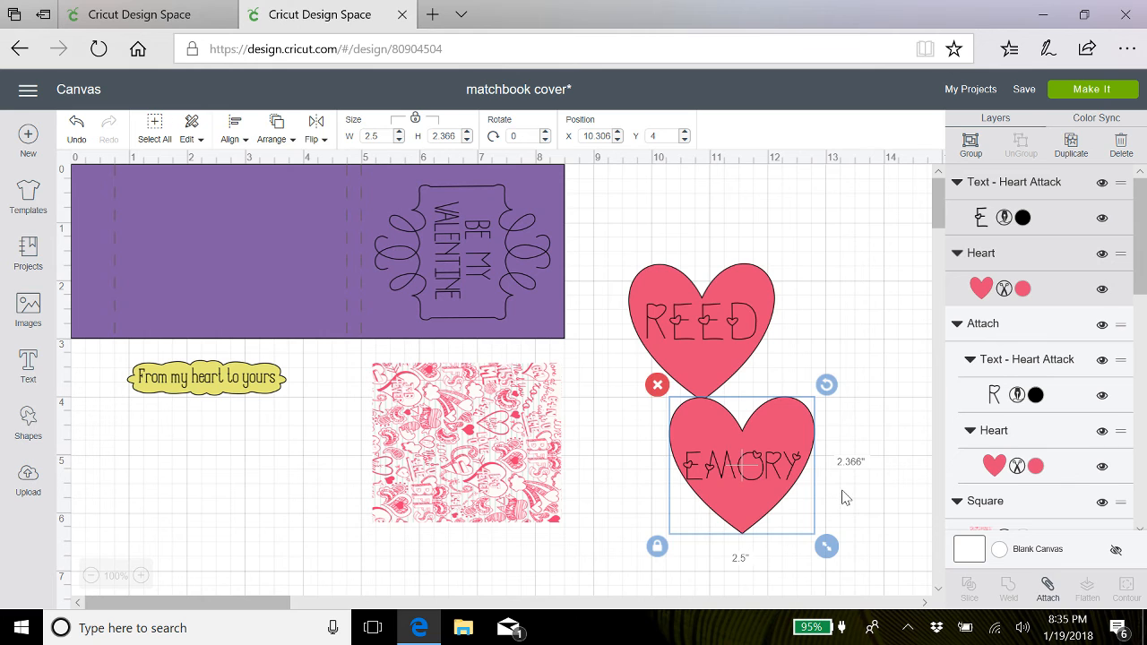
Move only the lower heart slightly down, to about Y 4.18, so the name sits higher within it
{"action": "left_click", "coordinate": [842, 498]}
{"action": "left_click", "coordinate": [741, 475]}
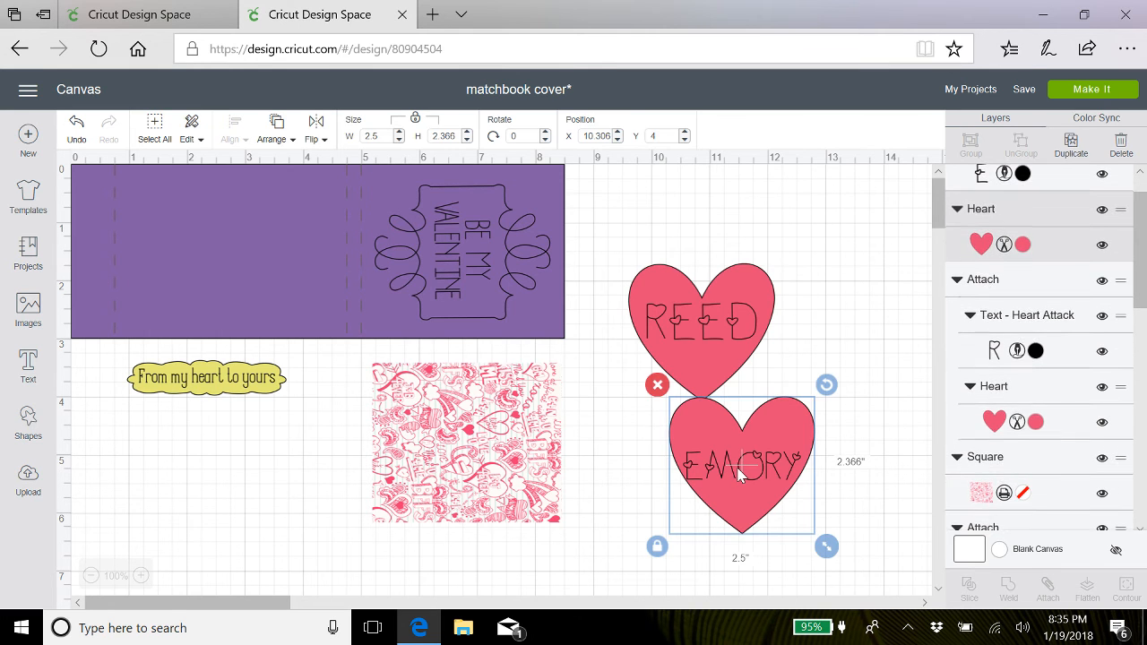
{"action": "left_click_drag", "start_coordinate": [740, 475], "coordinate": [737, 478]}
{"action": "left_click", "coordinate": [893, 492]}
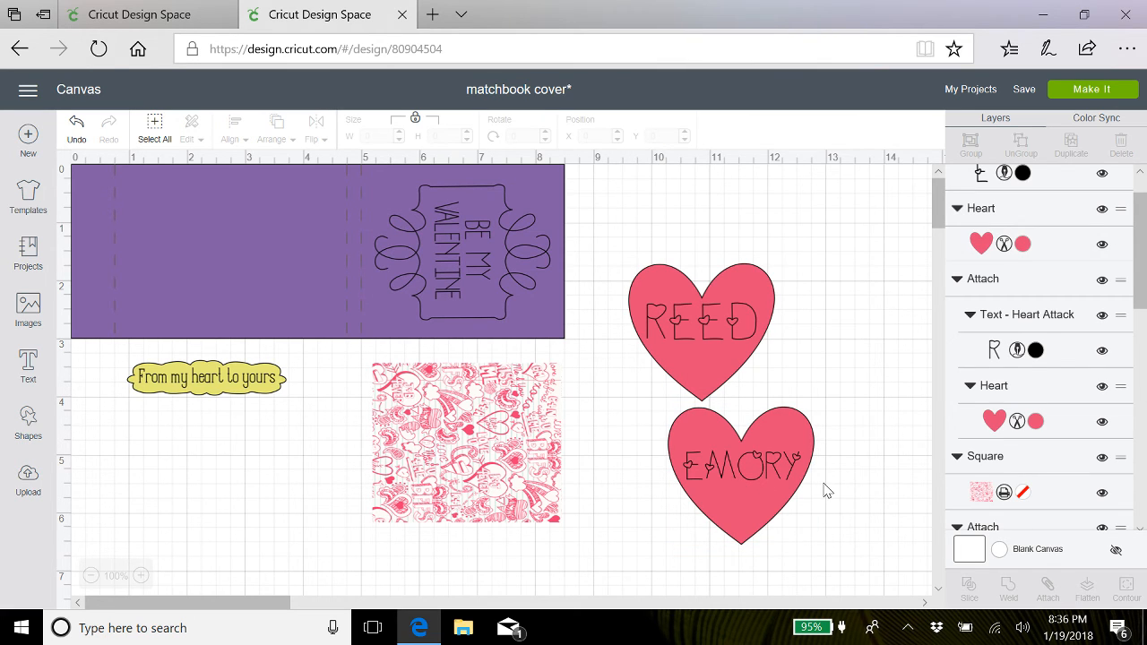
{"action": "left_click_drag", "start_coordinate": [838, 450], "coordinate": [620, 466]}
{"action": "left_click", "coordinate": [873, 454]}
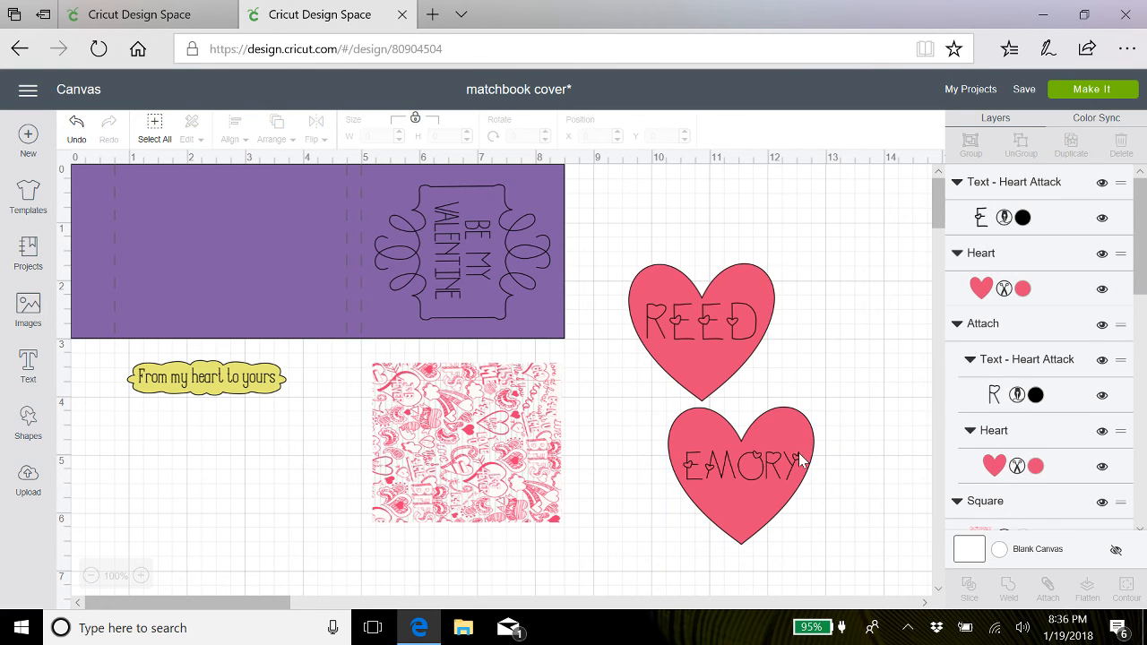
{"action": "left_click", "coordinate": [766, 463]}
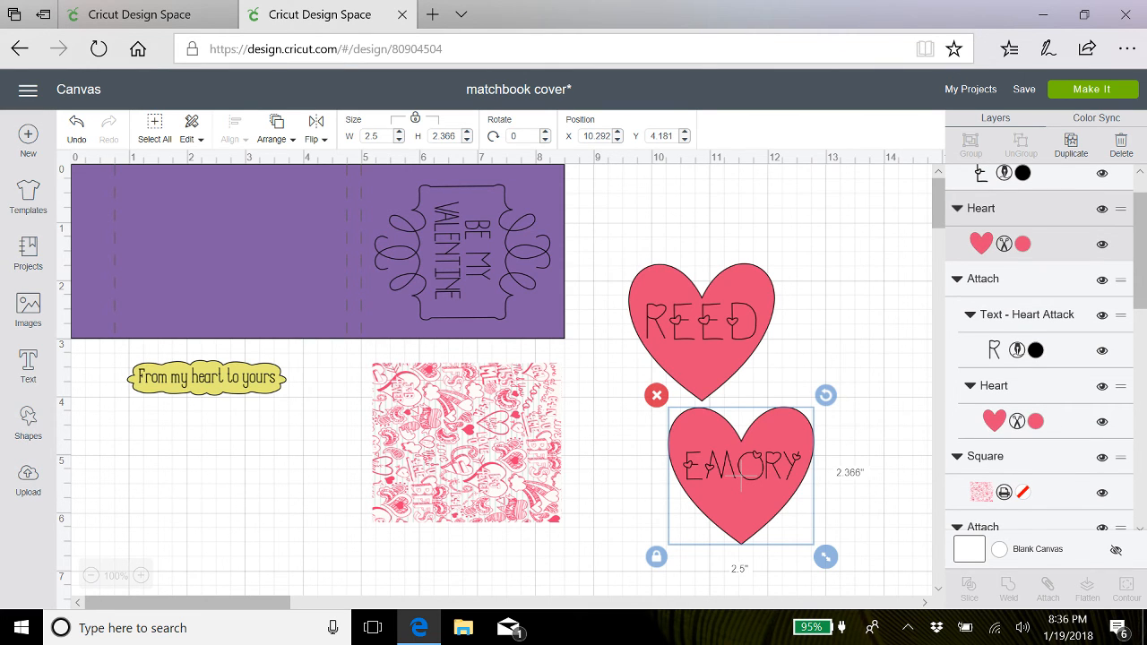
Set the pen color of the name on the upper heart to Magenta 0.4 Tip
{"action": "left_click", "coordinate": [1016, 349]}
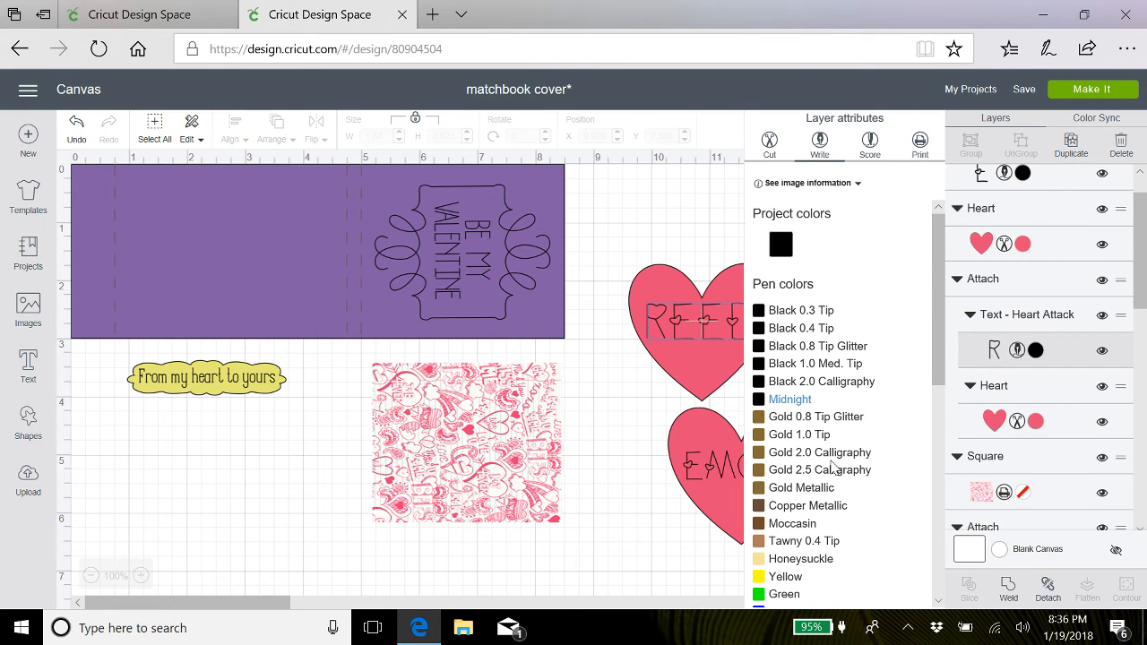
{"action": "scroll", "coordinate": [833, 468], "scroll_direction": "down", "scroll_amount": 6}
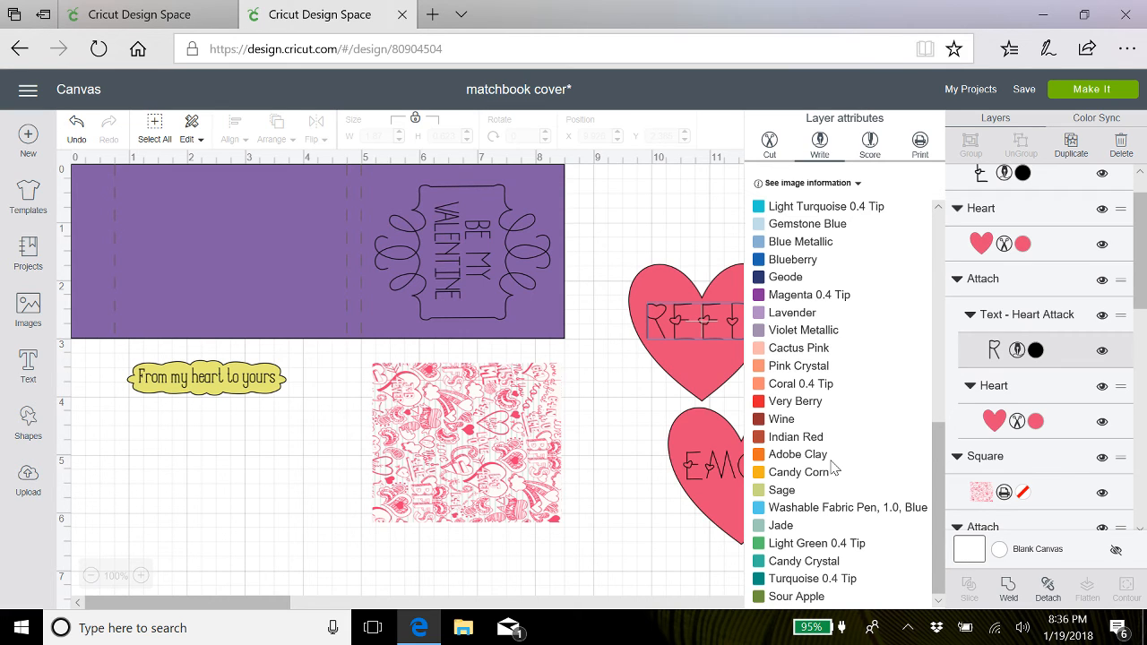
{"action": "left_click", "coordinate": [831, 459]}
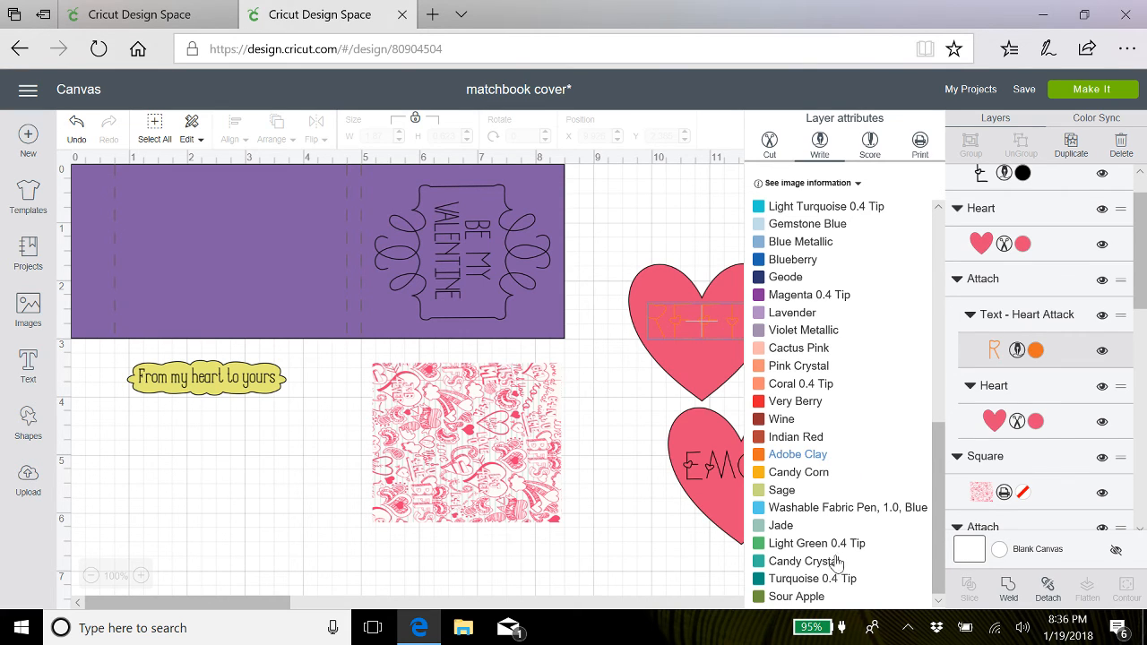
{"action": "scroll", "coordinate": [890, 541], "scroll_direction": "up", "scroll_amount": 3}
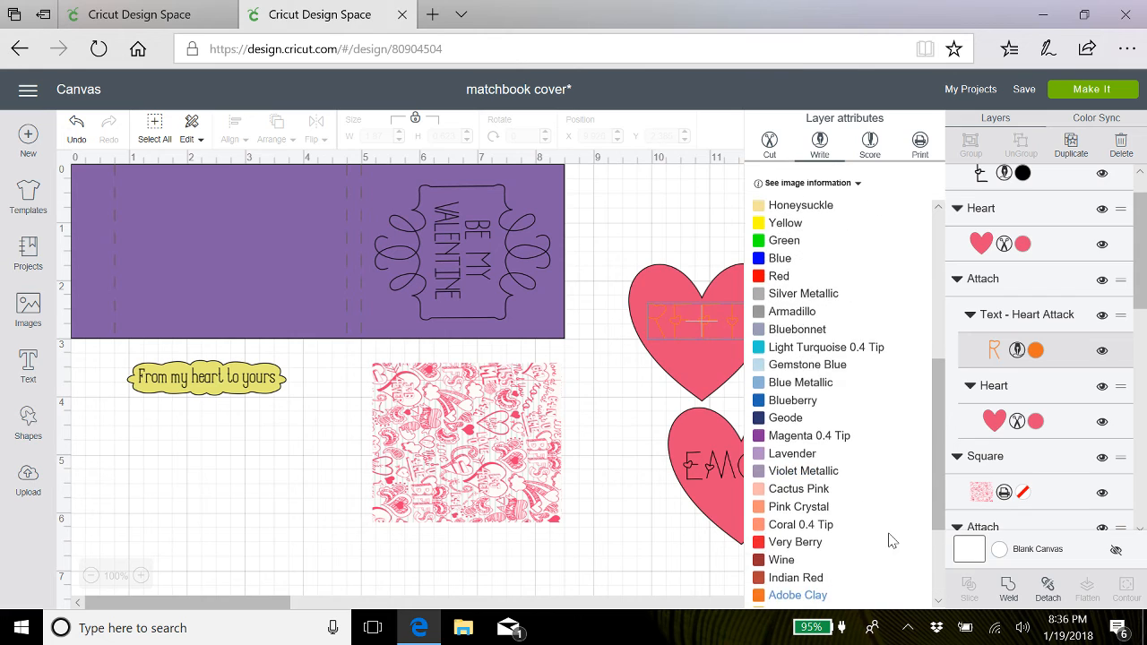
{"action": "left_click", "coordinate": [815, 441]}
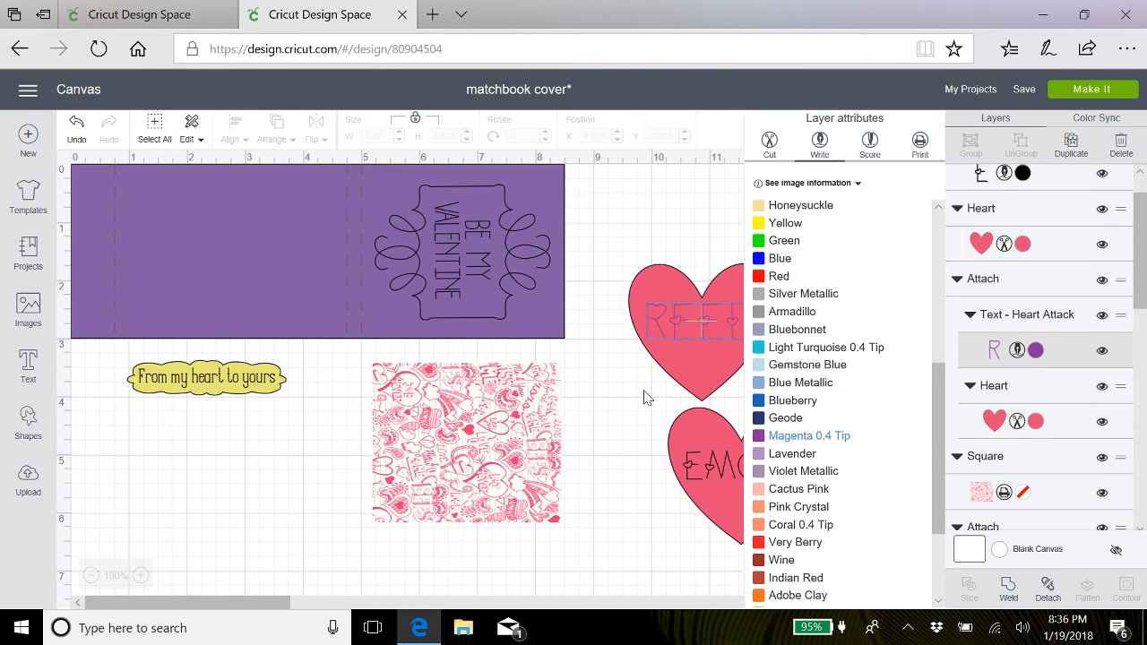
{"action": "left_click", "coordinate": [645, 391]}
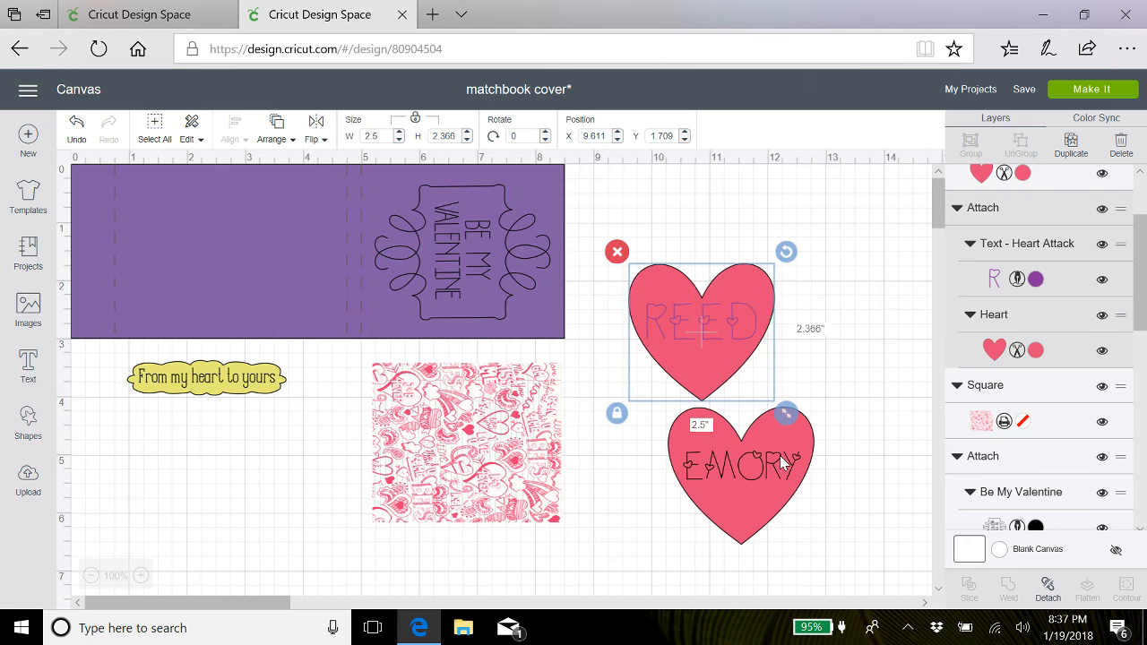
Select the lower heart together with its name and attach the two
{"action": "left_click", "coordinate": [859, 482]}
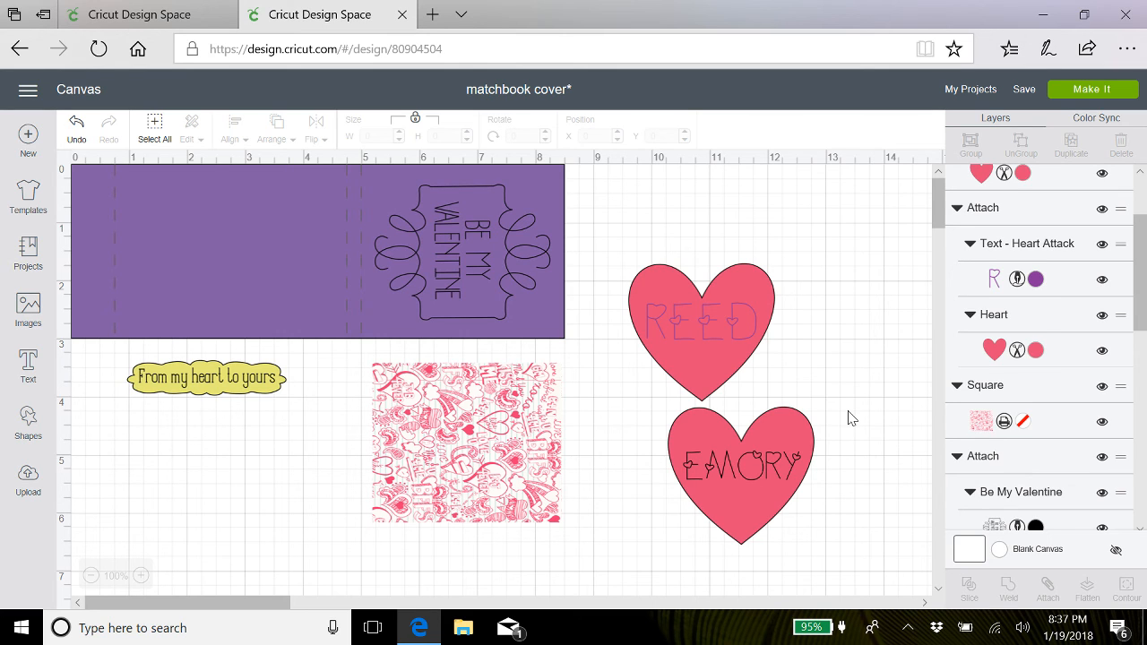
{"action": "left_click_drag", "start_coordinate": [842, 457], "coordinate": [663, 505]}
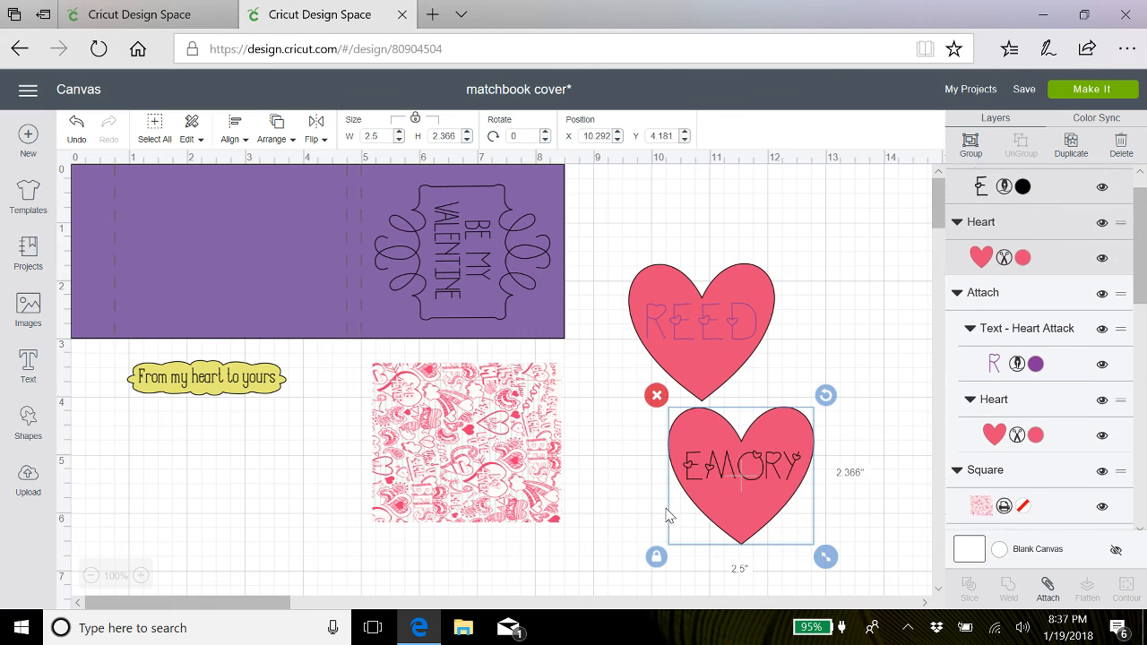
{"action": "left_click", "coordinate": [1048, 591]}
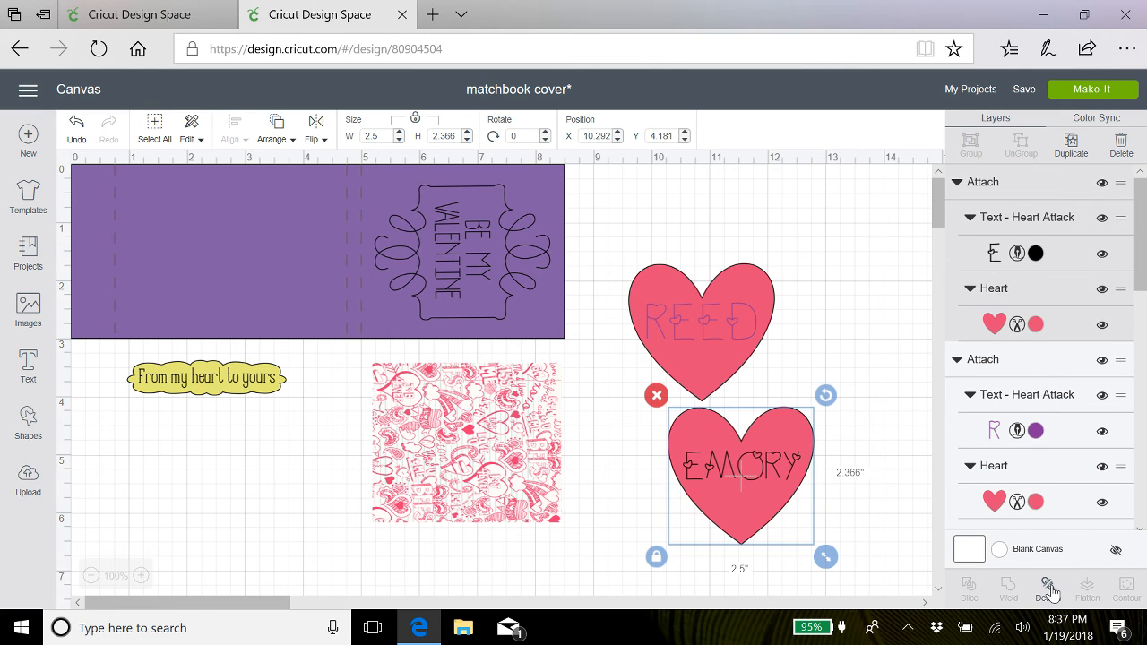
{"action": "left_click", "coordinate": [856, 279]}
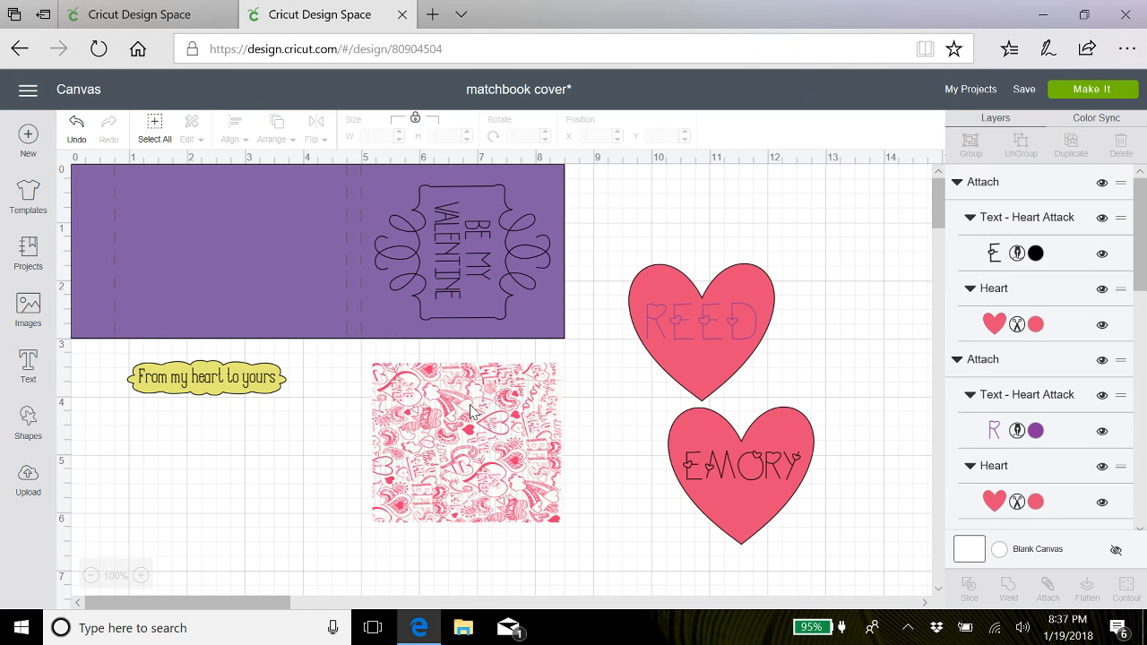
Save the matchbook cover project and open its mat preview for making
{"action": "left_click", "coordinate": [1024, 91]}
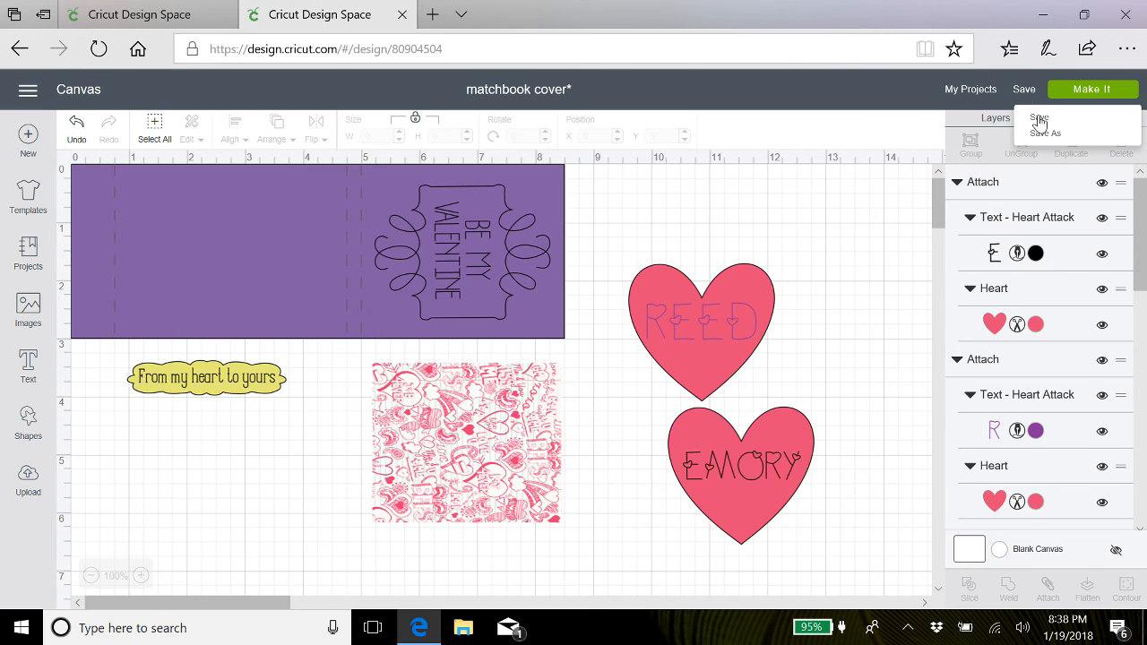
{"action": "left_click", "coordinate": [1039, 119]}
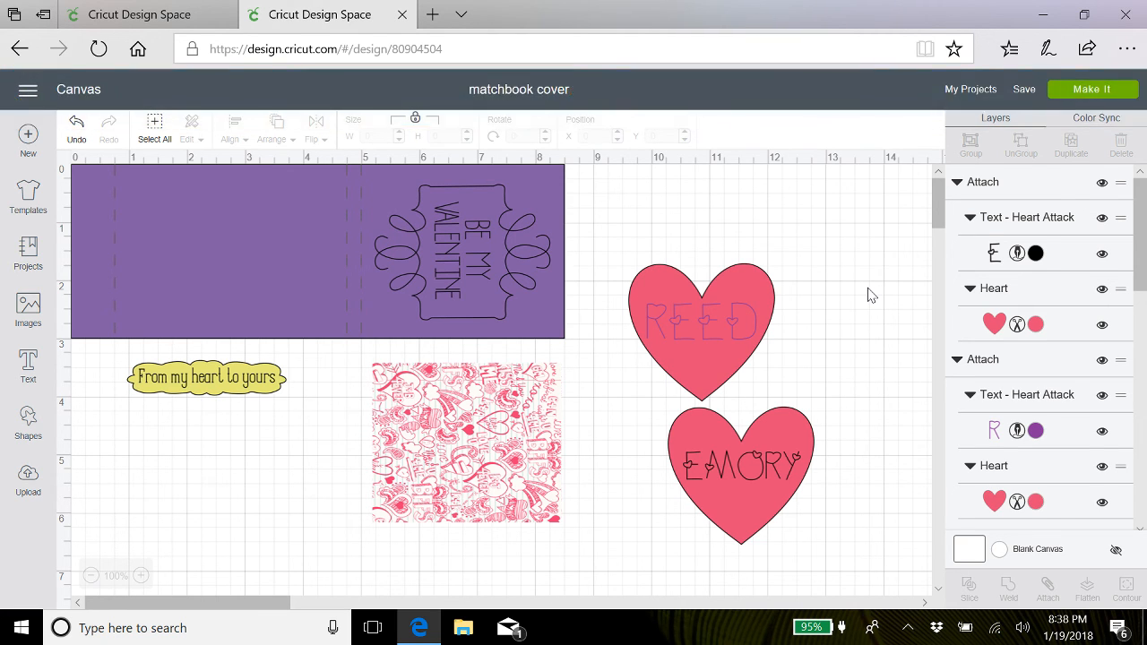
{"action": "left_click", "coordinate": [1061, 97]}
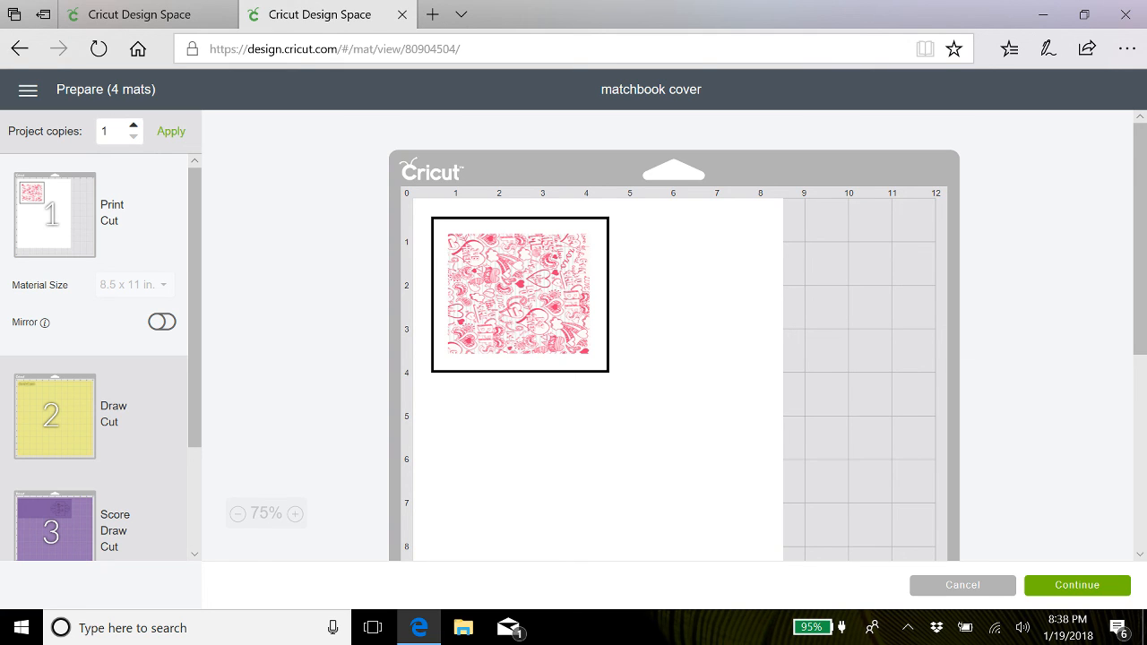
Set the project copies to 20 and apply the change to the mats
{"action": "left_click", "coordinate": [112, 130]}
{"action": "key", "text": "BackSpace"}
{"action": "type", "text": "20"}
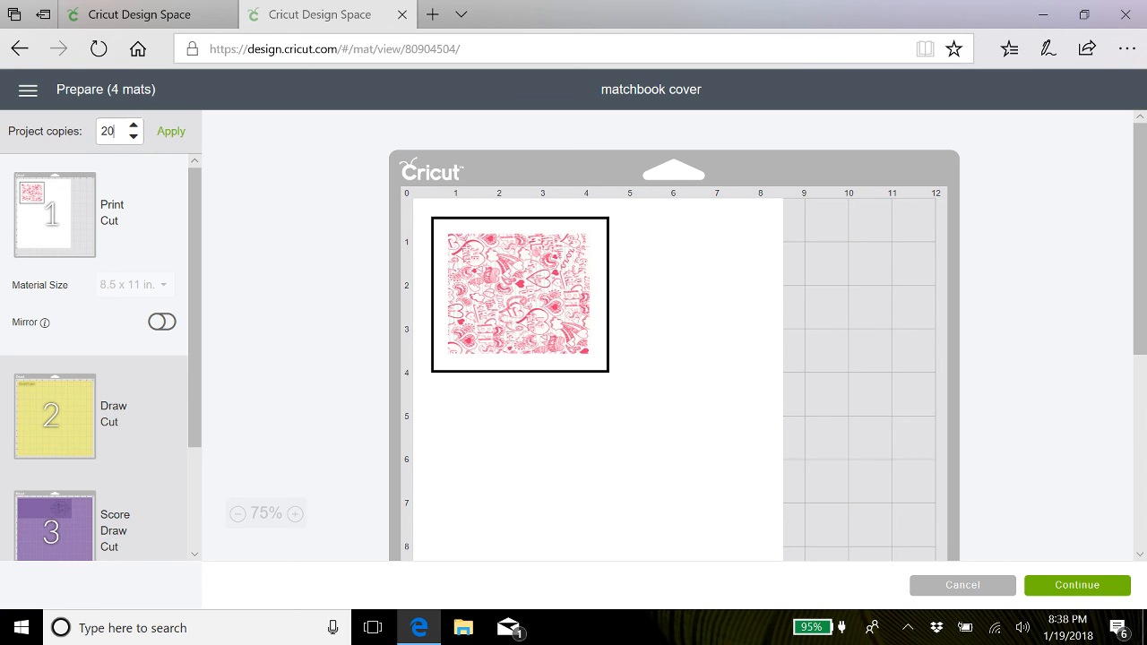
{"action": "left_click", "coordinate": [171, 132]}
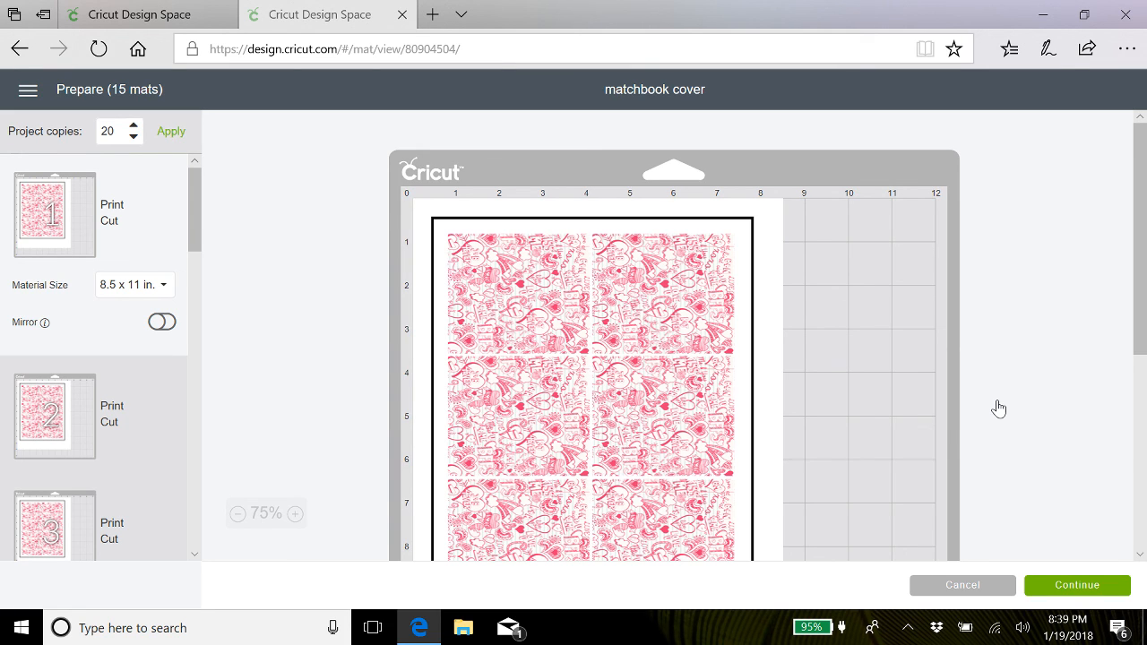
Continue from the mat preview to the make stage for the 20 copies, declining to cancel the cut
{"action": "left_click", "coordinate": [1075, 588]}
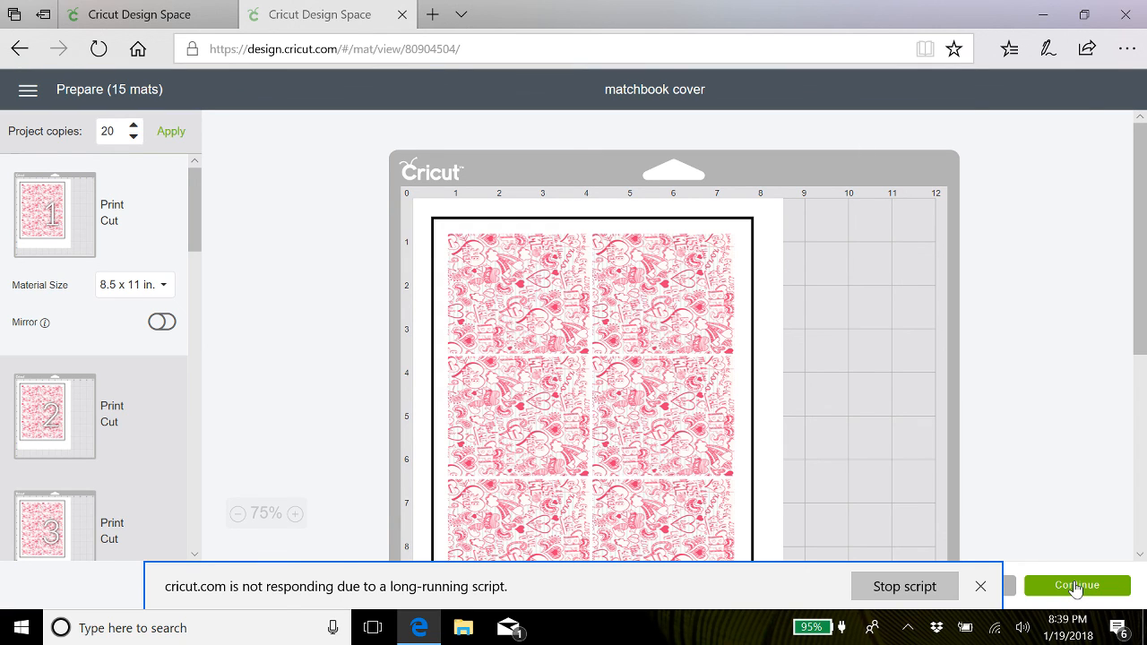
{"action": "left_click", "coordinate": [979, 586]}
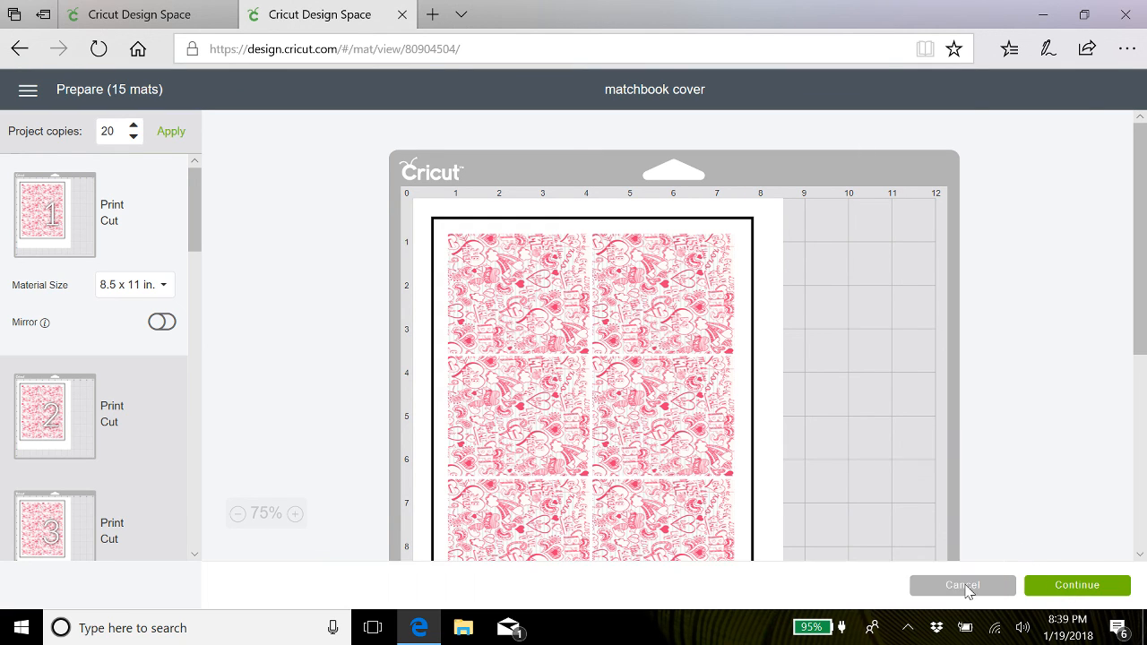
{"action": "left_click", "coordinate": [966, 586]}
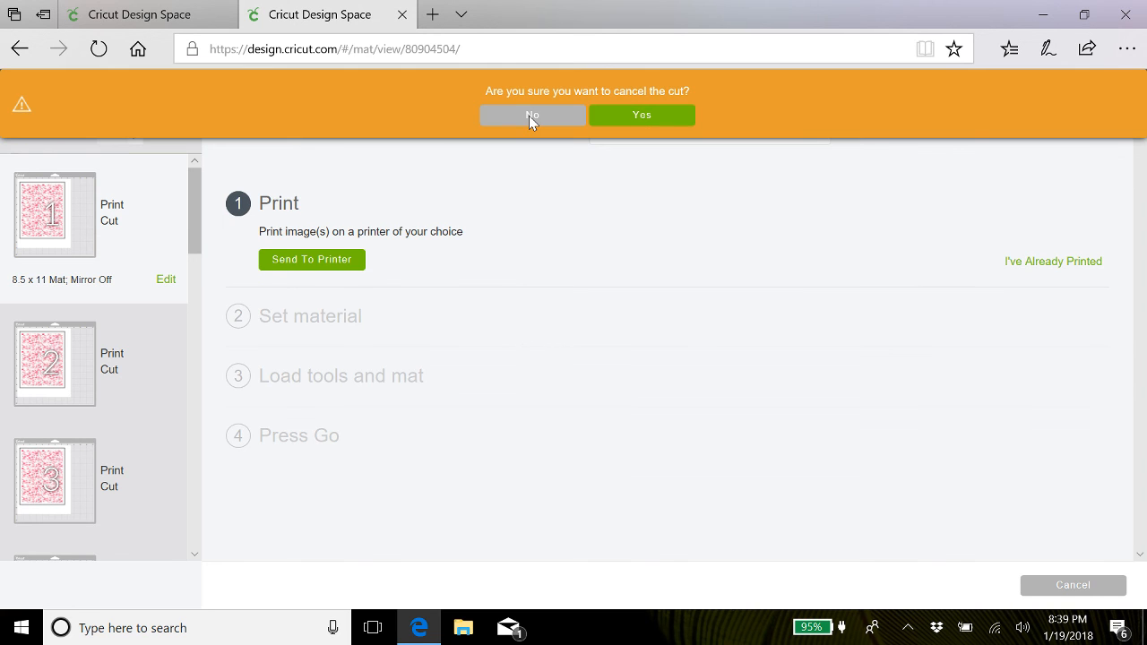
{"action": "left_click", "coordinate": [531, 116]}
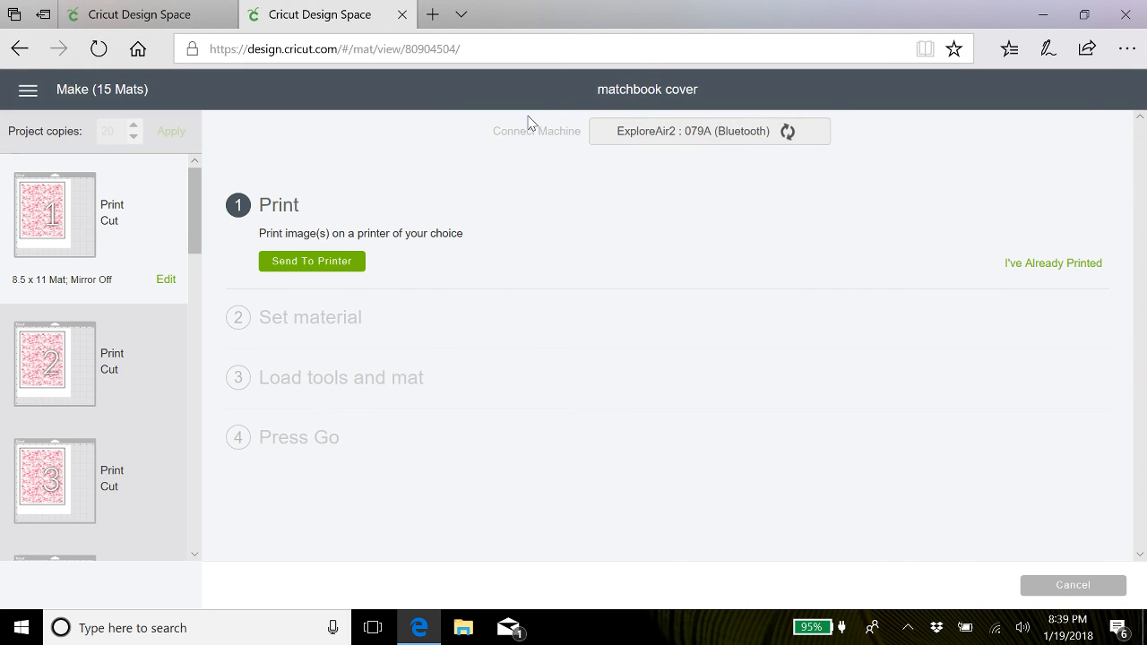
Choose Microsoft Print to PDF as the printer for the first mat's printed images and close the print setup
{"action": "left_click", "coordinate": [332, 262]}
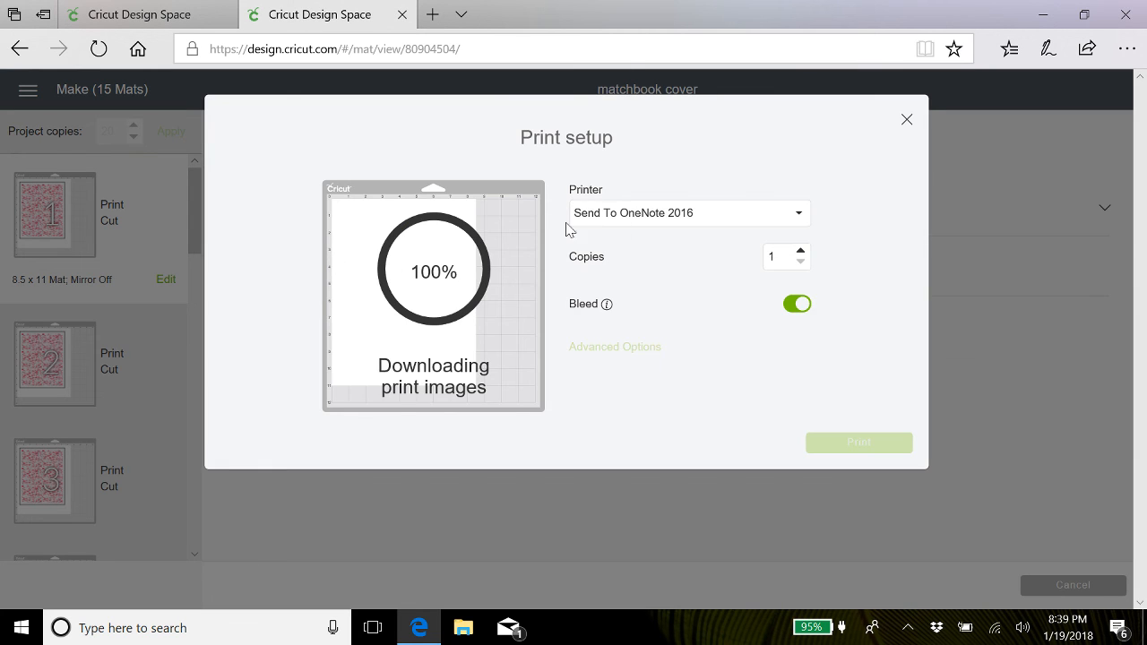
{"action": "left_click", "coordinate": [800, 218]}
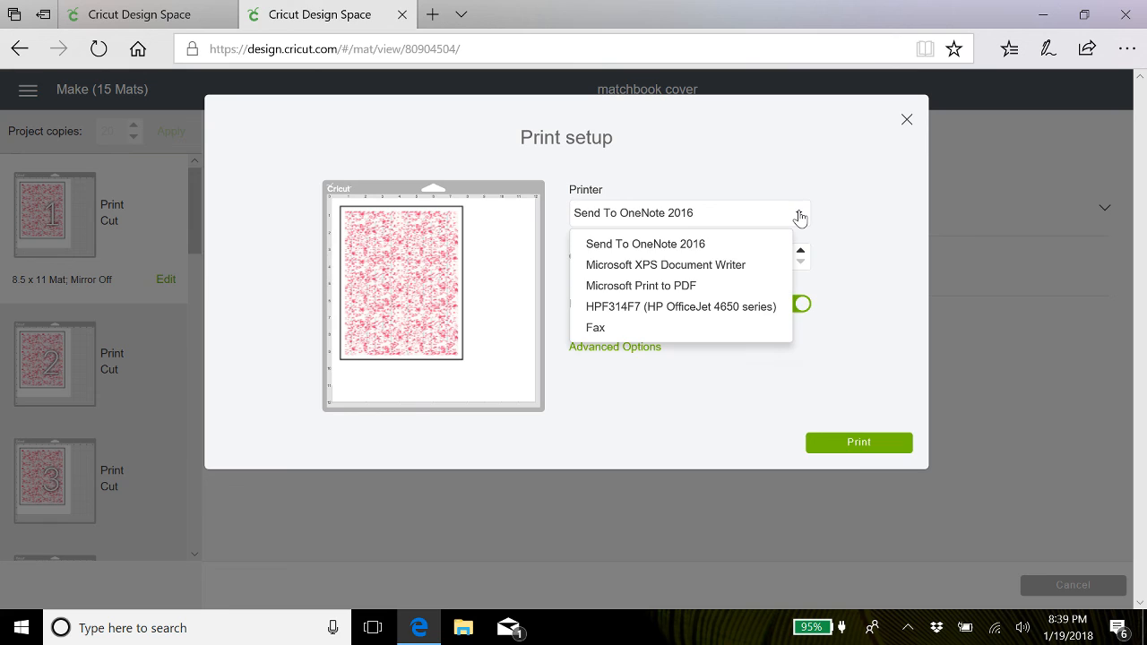
{"action": "left_click", "coordinate": [702, 286]}
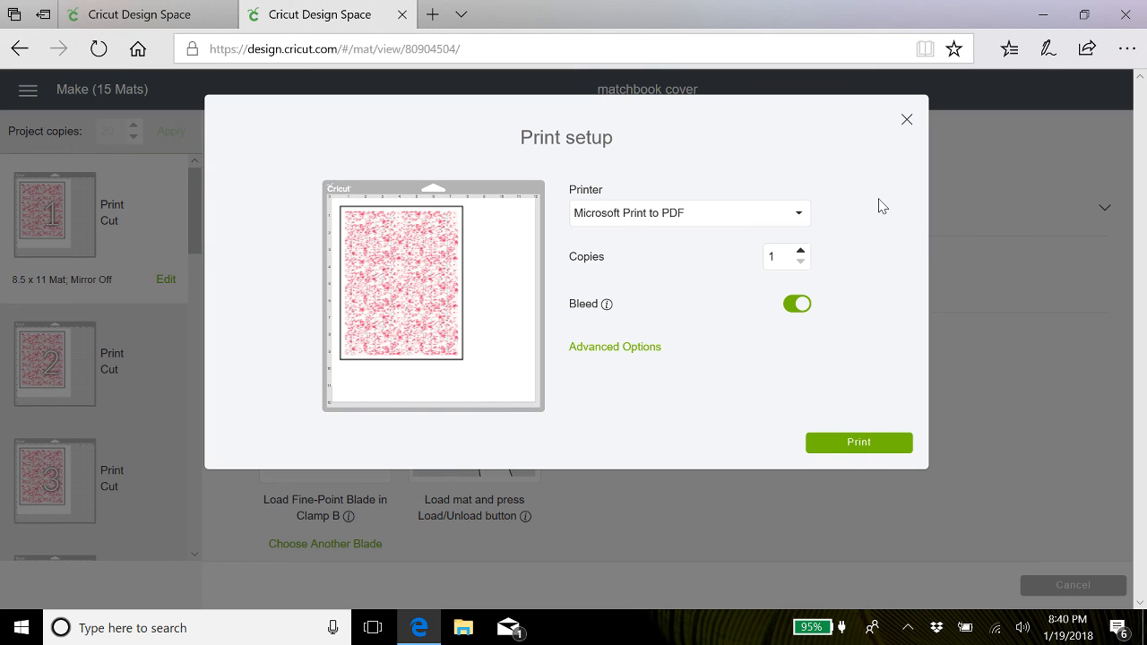
{"action": "left_click", "coordinate": [907, 122]}
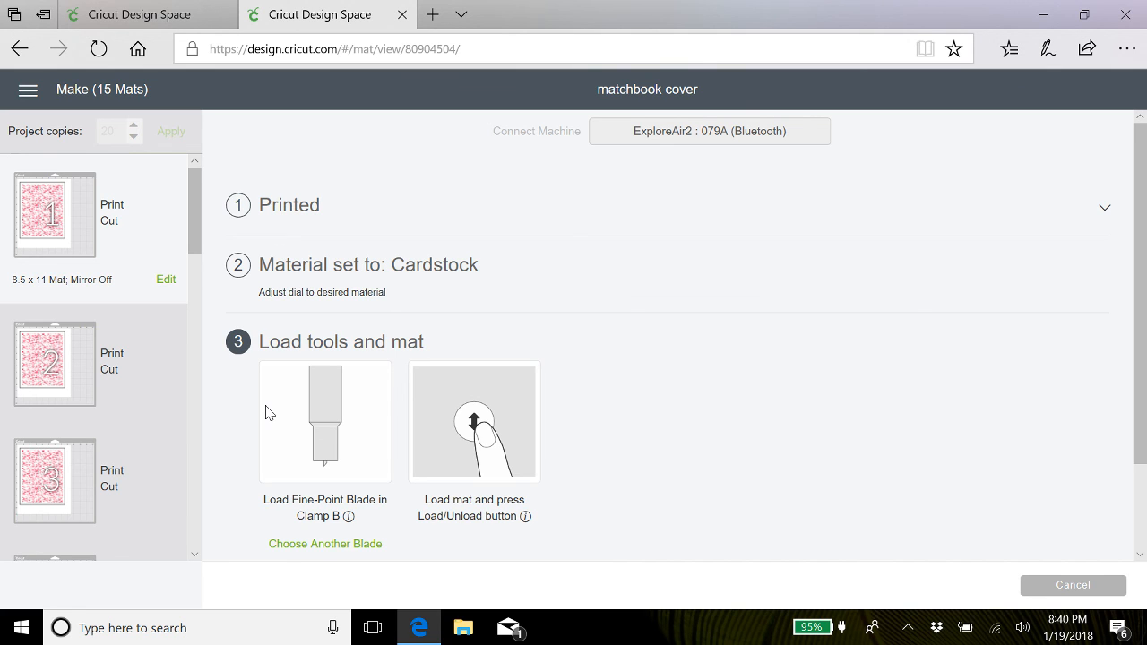
Select mat 6 with the score, draw and cut operations to check which tools it needs
{"action": "left_click_drag", "start_coordinate": [196, 245], "coordinate": [198, 357]}
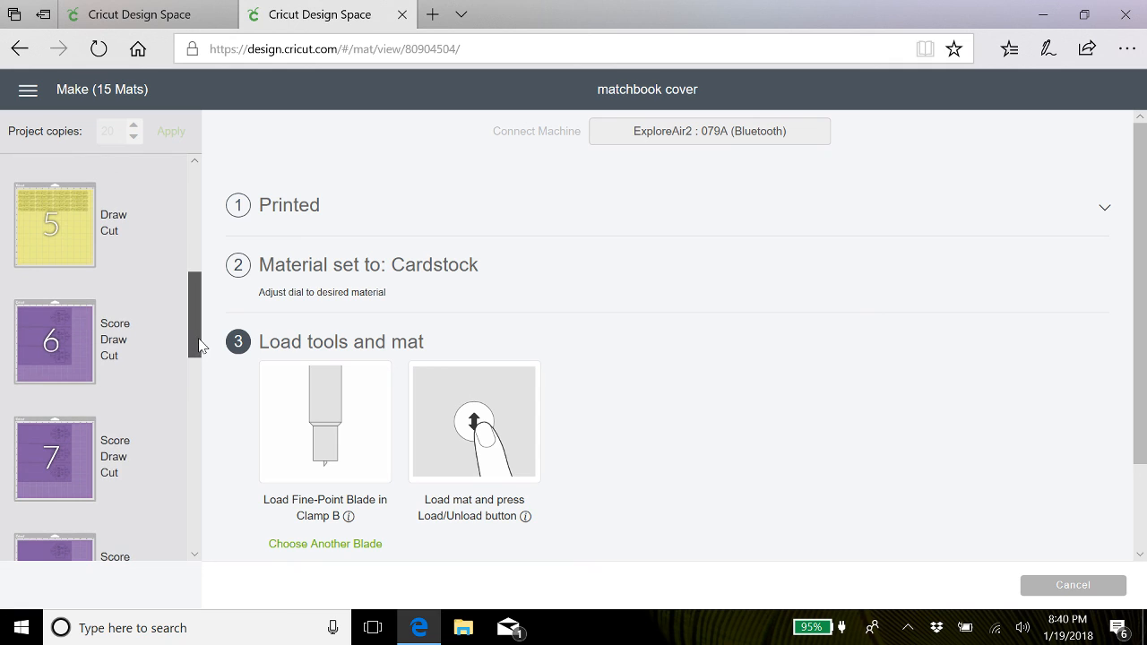
{"action": "left_click", "coordinate": [146, 341]}
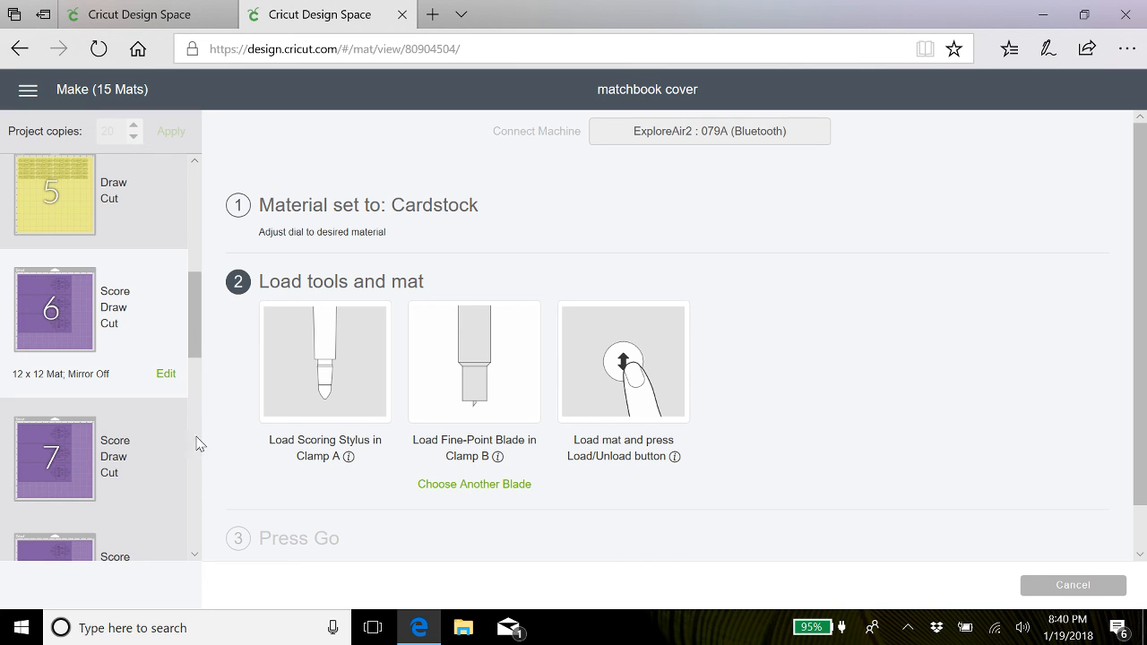
Review the whole mat list and select yellow mat 5 to check which pen and blade it needs
{"action": "left_click_drag", "start_coordinate": [192, 325], "coordinate": [198, 525]}
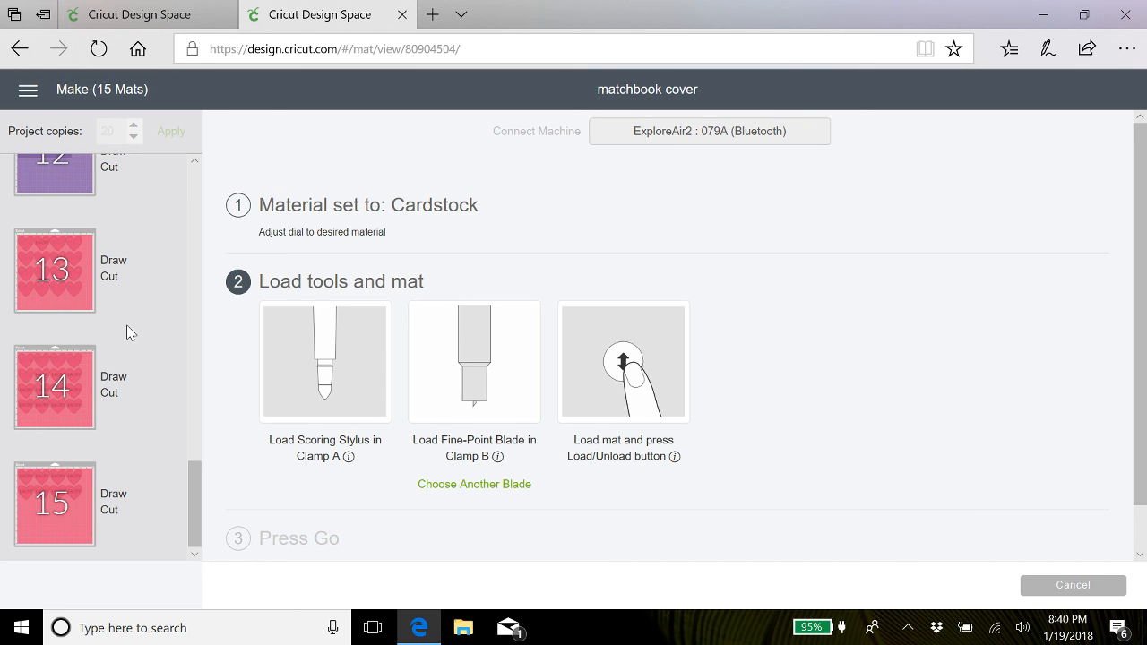
{"action": "scroll", "coordinate": [127, 332], "scroll_direction": "up", "scroll_amount": 15}
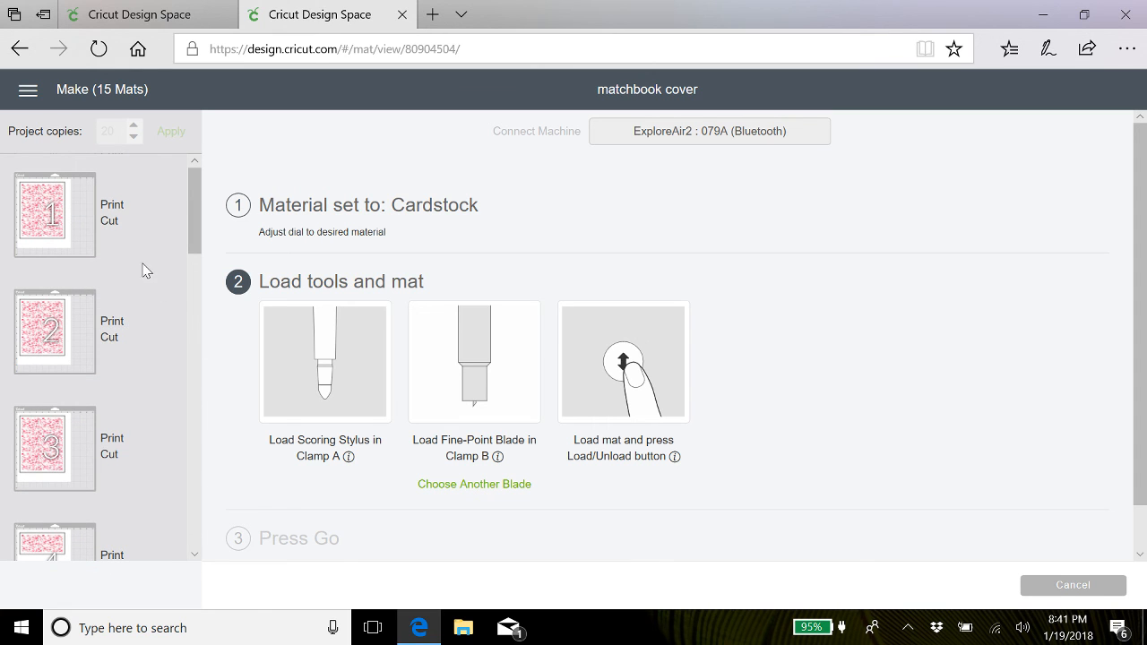
{"action": "scroll", "coordinate": [142, 536], "scroll_direction": "down", "scroll_amount": 15}
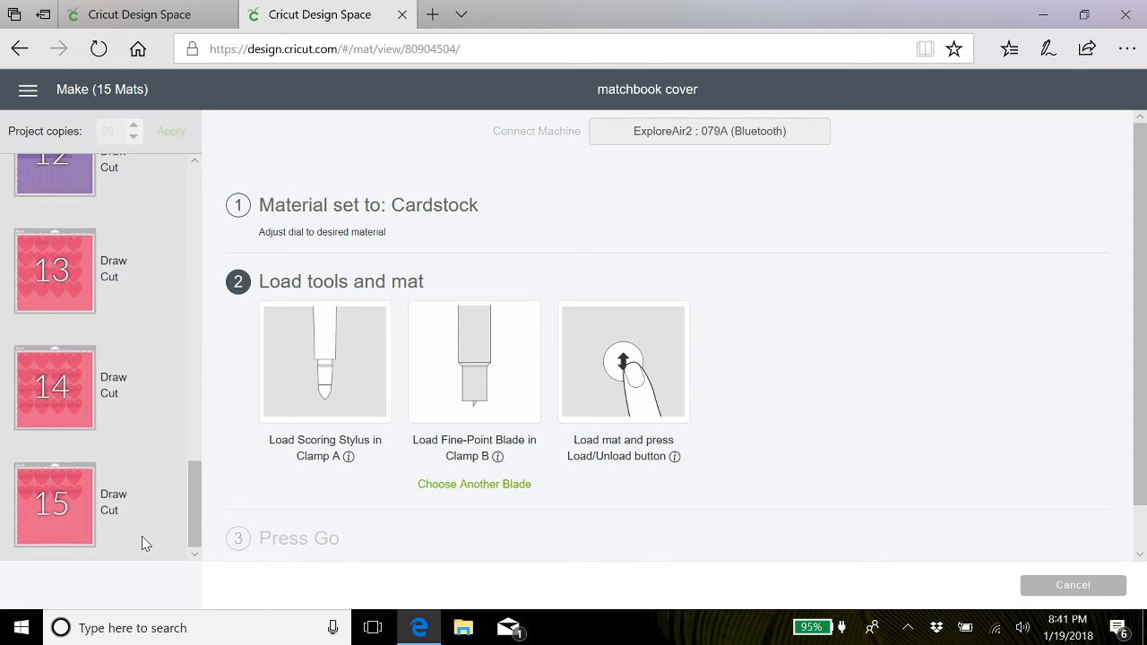
{"action": "scroll", "coordinate": [142, 536], "scroll_direction": "up", "scroll_amount": 5}
{"action": "scroll", "coordinate": [142, 536], "scroll_direction": "down", "scroll_amount": 4}
{"action": "scroll", "coordinate": [142, 536], "scroll_direction": "up", "scroll_amount": 8}
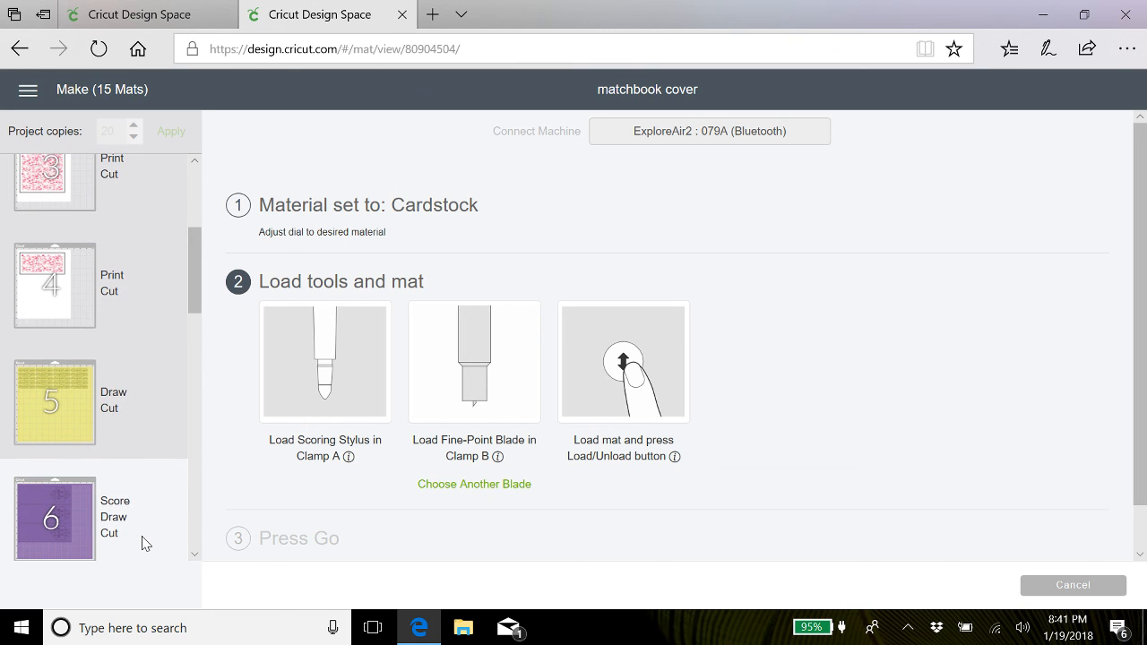
{"action": "mouse_move", "coordinate": [81, 426]}
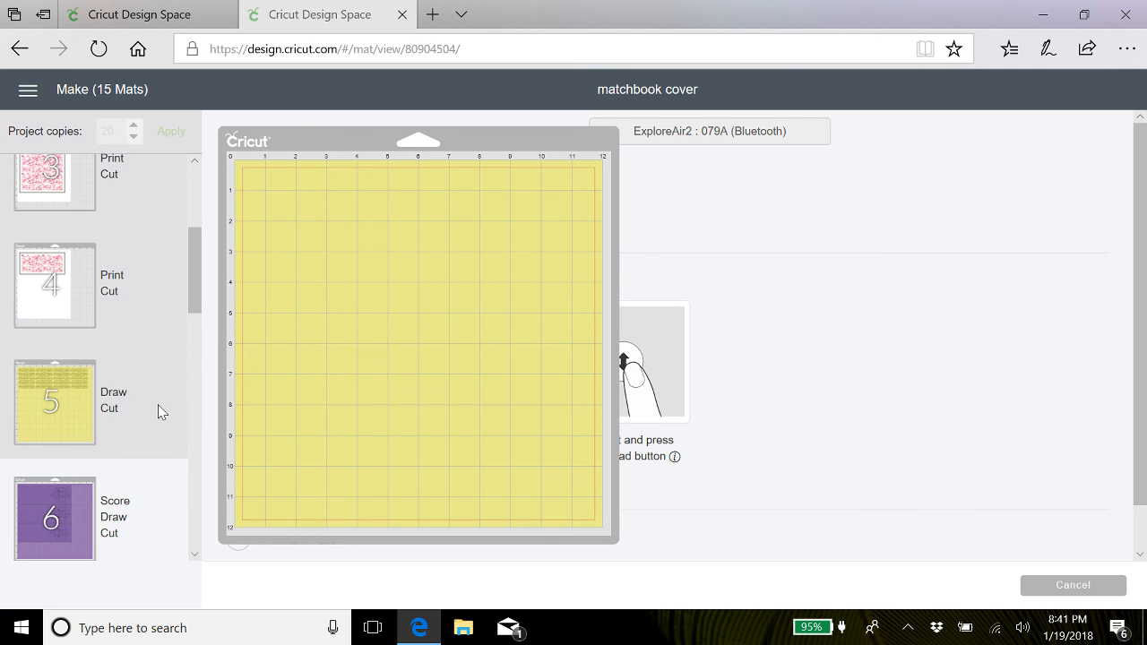
{"action": "left_click", "coordinate": [307, 336]}
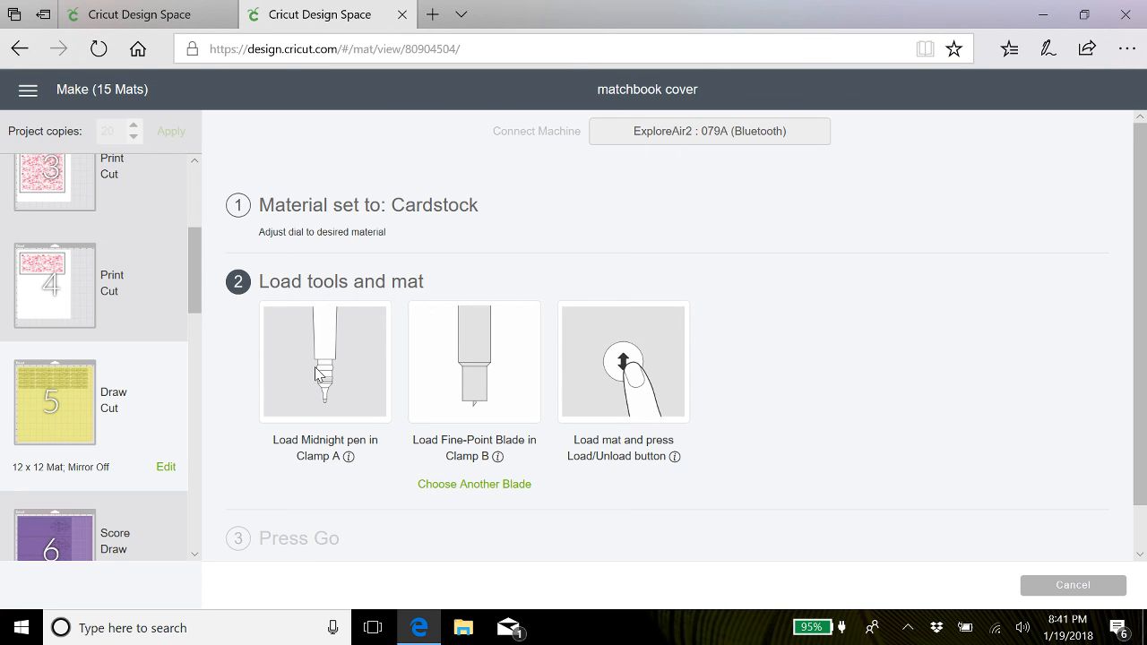
Look through the remaining score, draw and cut mats, and decline cancelling the cut
{"action": "scroll", "coordinate": [164, 430], "scroll_direction": "down", "scroll_amount": 1}
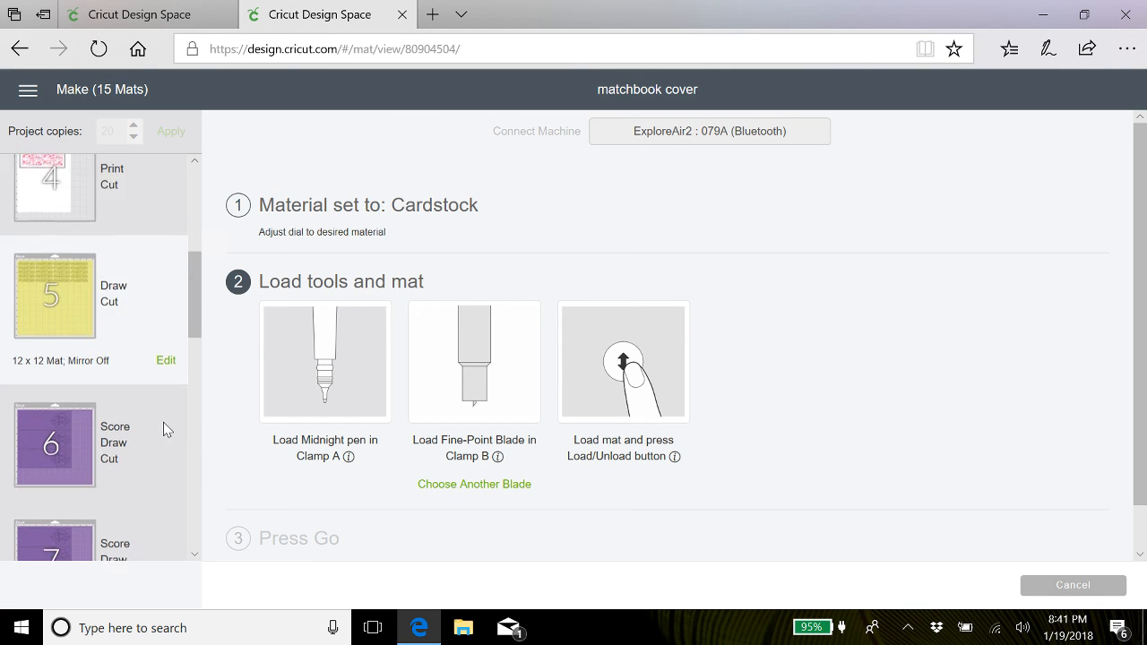
{"action": "scroll", "coordinate": [164, 430], "scroll_direction": "down", "scroll_amount": 5}
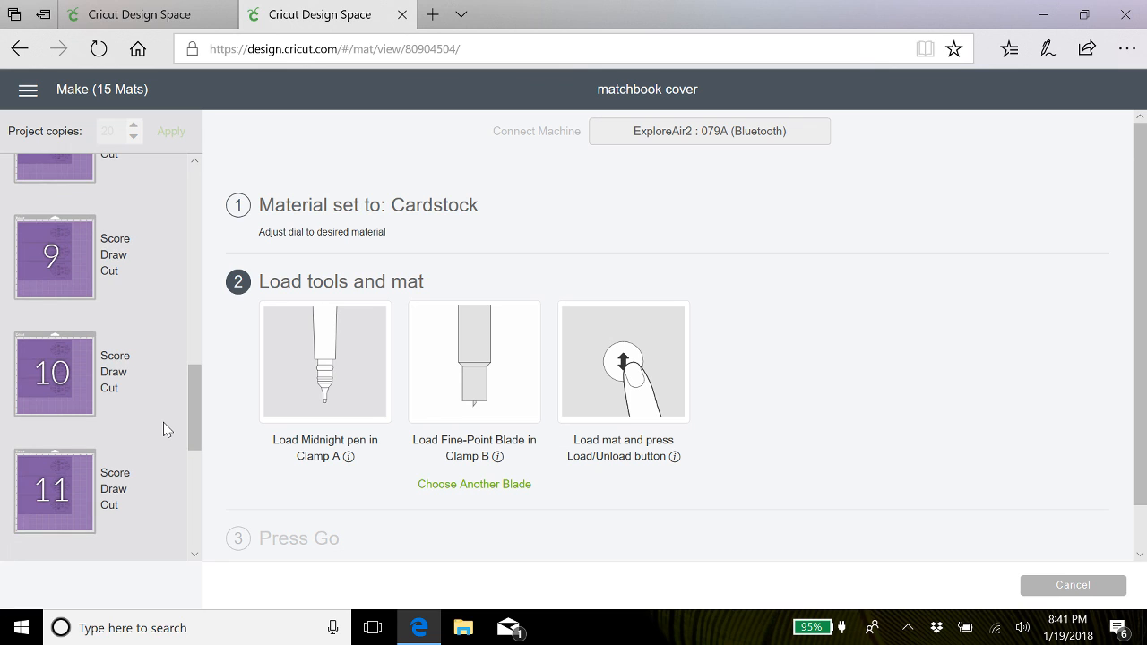
{"action": "scroll", "coordinate": [164, 429], "scroll_direction": "down", "scroll_amount": 2}
{"action": "scroll", "coordinate": [164, 429], "scroll_direction": "up", "scroll_amount": 10}
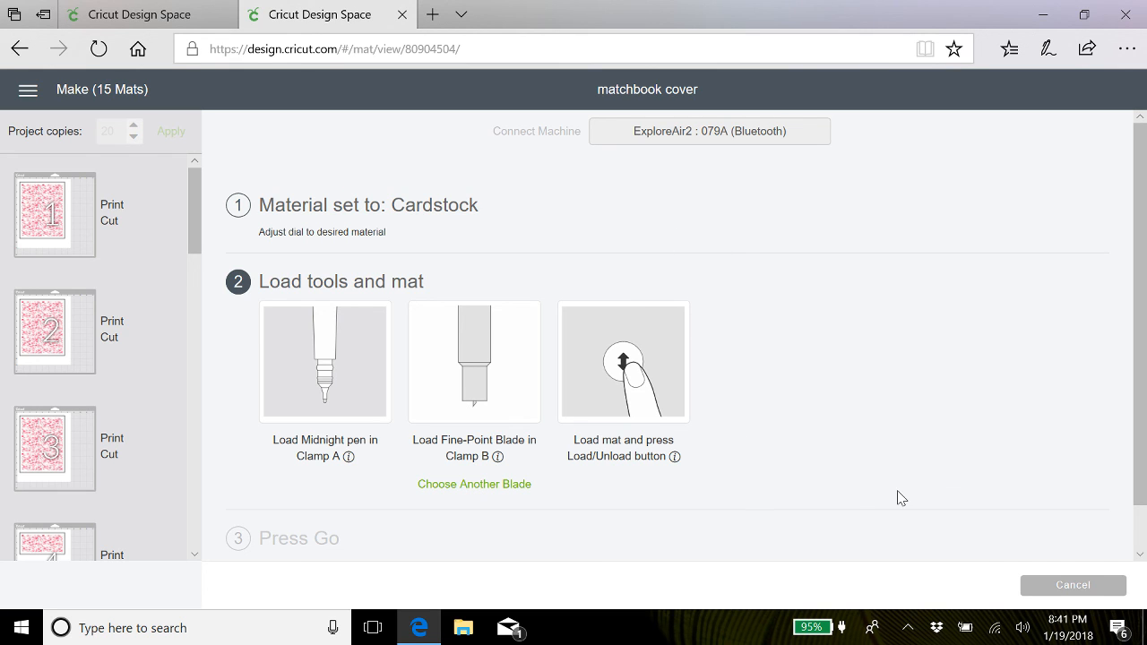
{"action": "left_click", "coordinate": [1094, 588]}
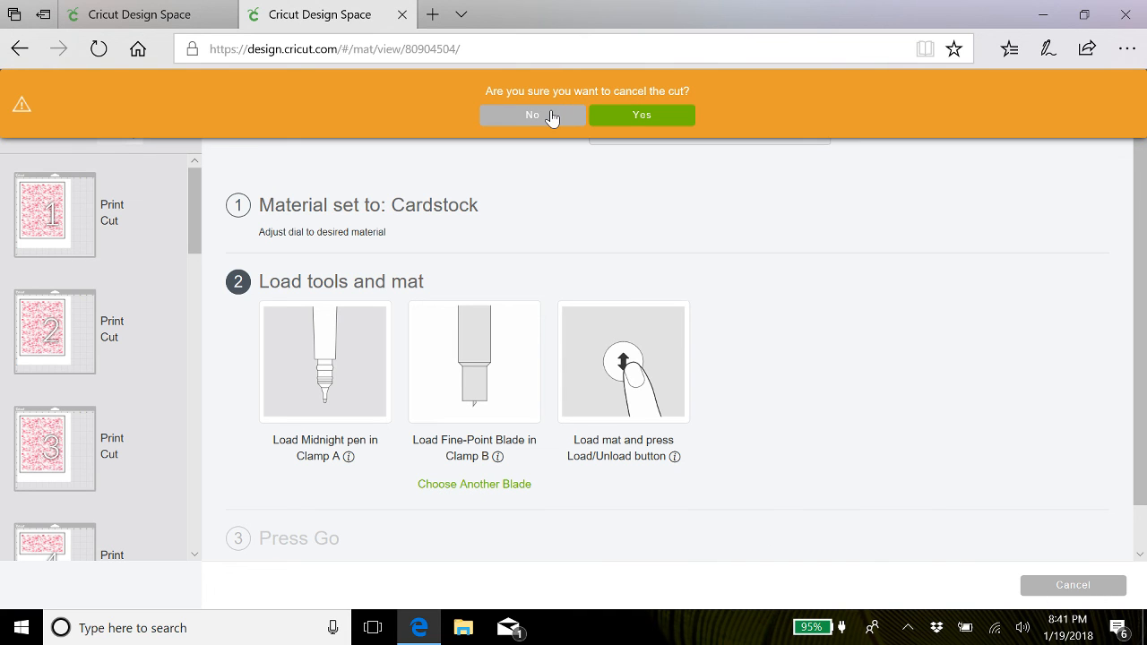
{"action": "left_click", "coordinate": [552, 120]}
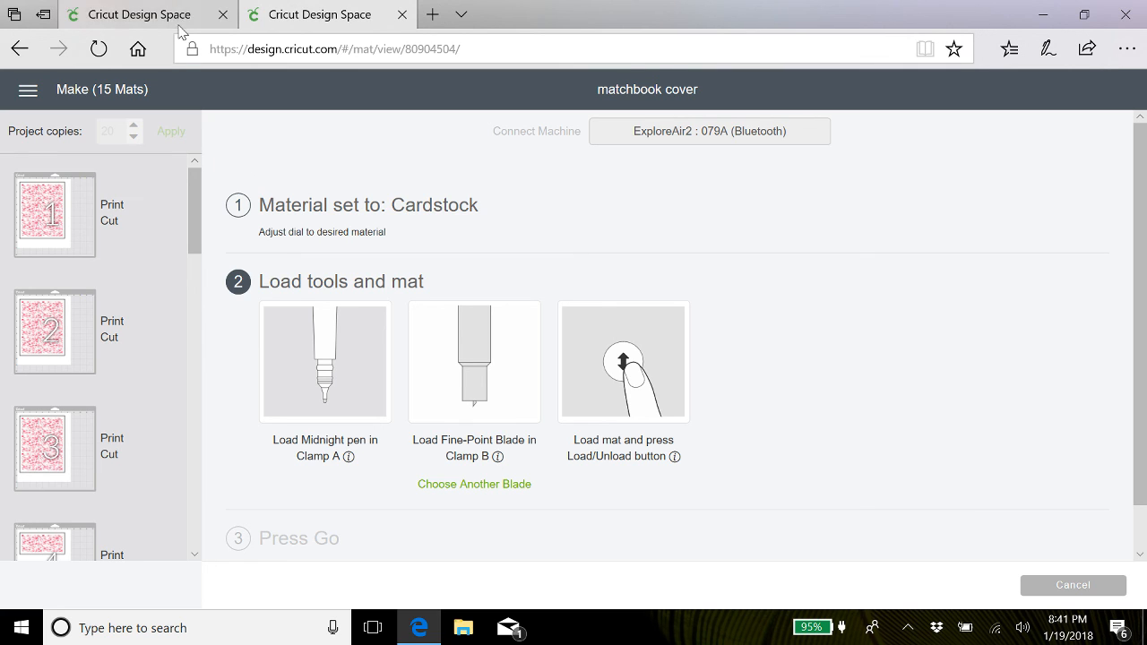
{"action": "mouse_move", "coordinate": [180, 18]}
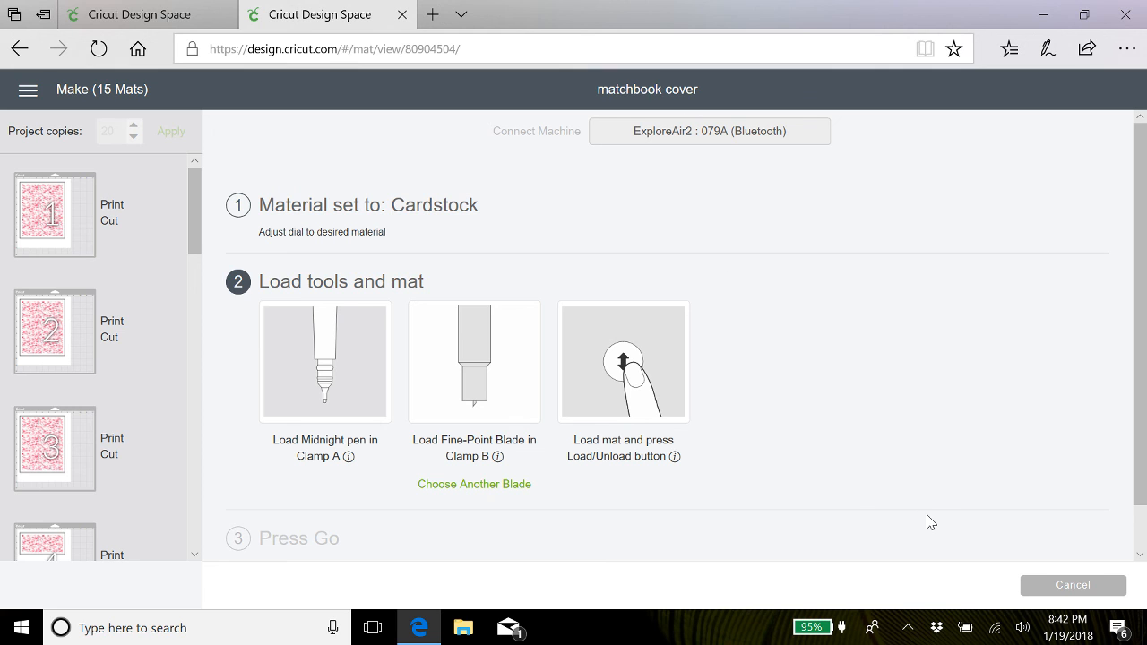
{"action": "left_click", "coordinate": [908, 629]}
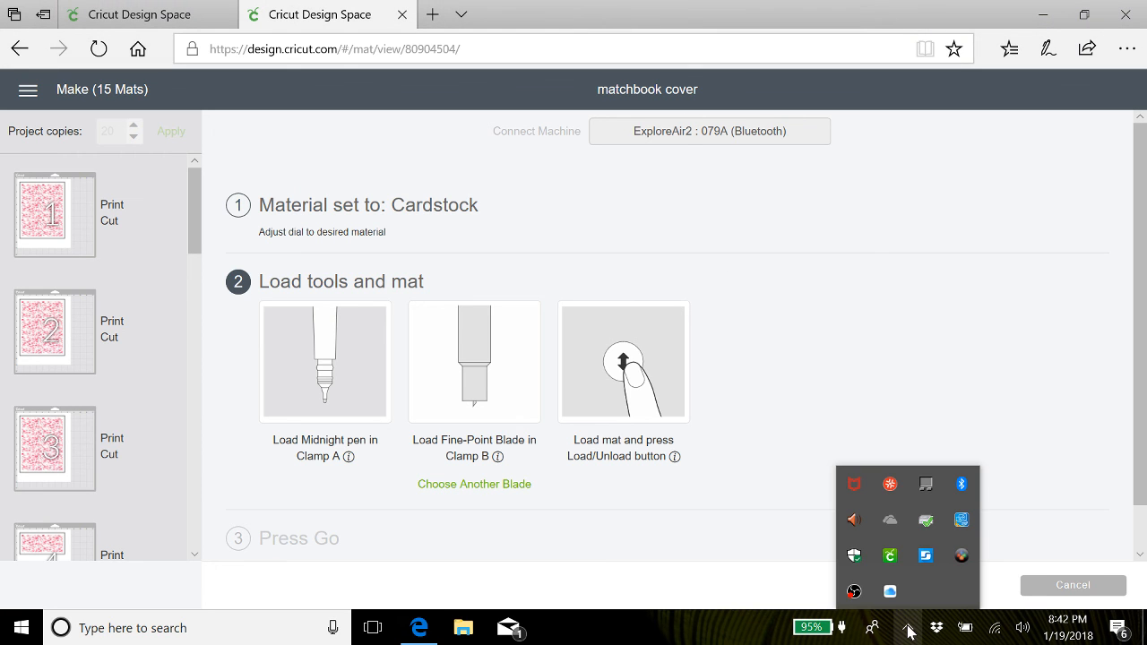
{"action": "left_click", "coordinate": [854, 592]}
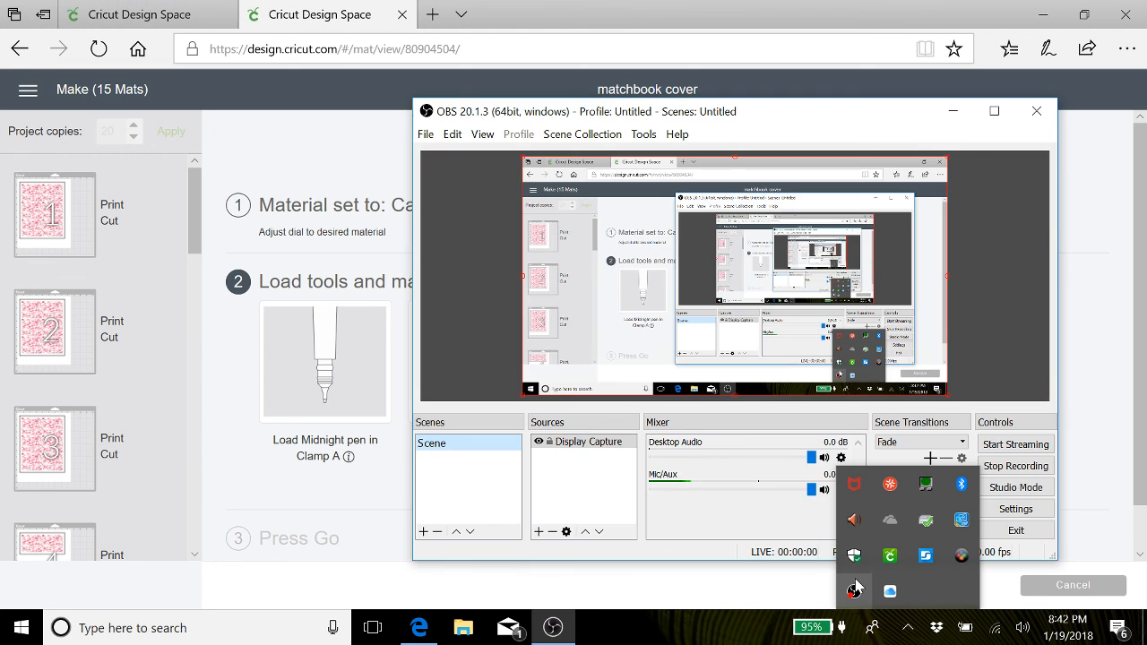